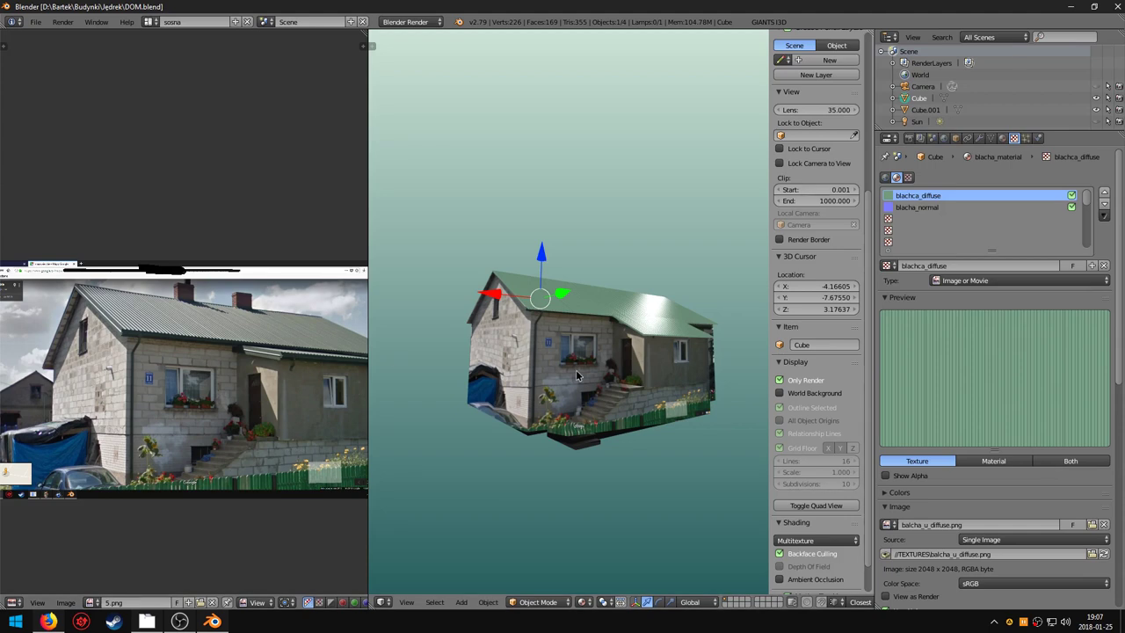
Orbit and zoom around the textured house from the front and both long sides, then minimize Blender.
{"action": "scroll", "coordinate": [249, 399], "scroll_direction": "down", "scroll_amount": 1}
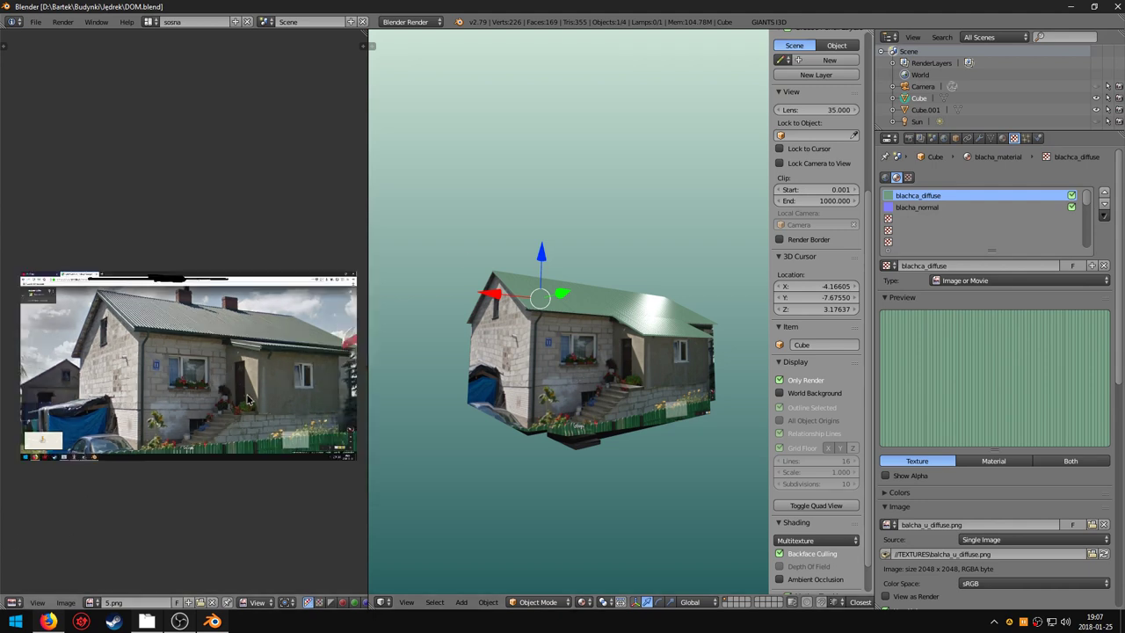
{"action": "scroll", "coordinate": [578, 354], "scroll_direction": "up", "scroll_amount": 1}
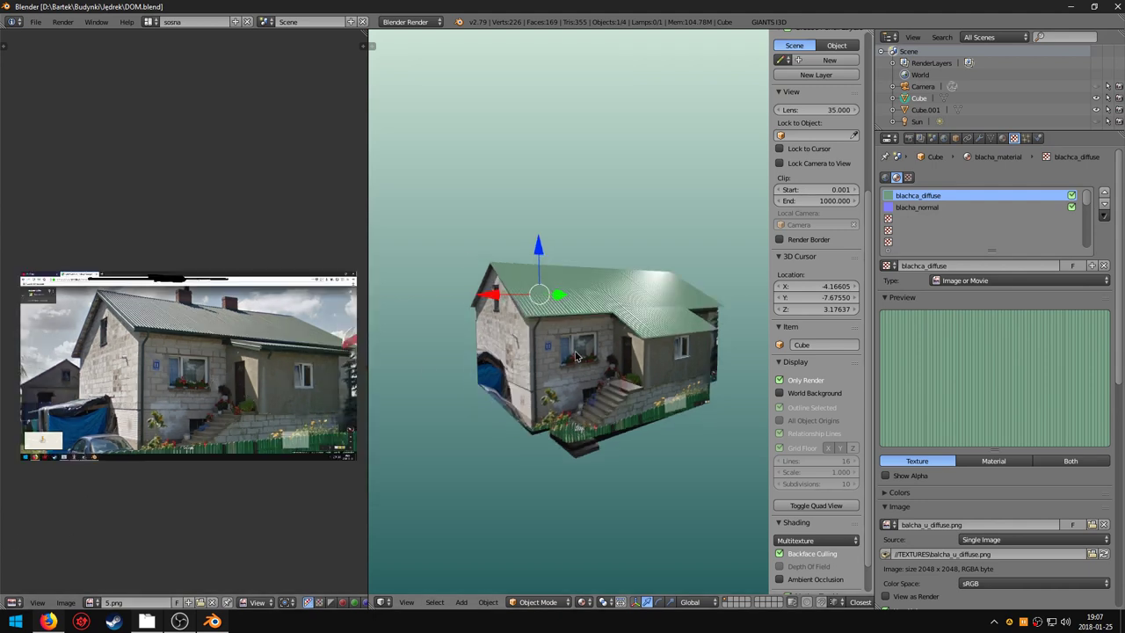
{"action": "scroll", "coordinate": [578, 353], "scroll_direction": "up", "scroll_amount": 1}
{"action": "scroll", "coordinate": [579, 353], "scroll_direction": "up", "scroll_amount": 1}
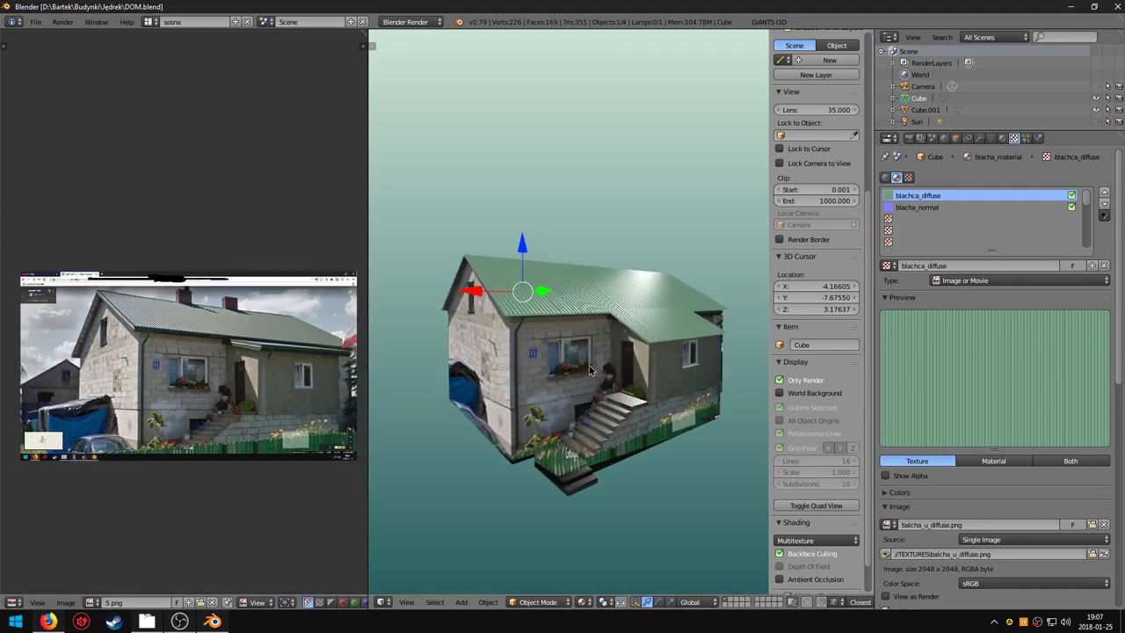
{"action": "middle_click_drag", "start_coordinate": [615, 352], "coordinate": [602, 354]}
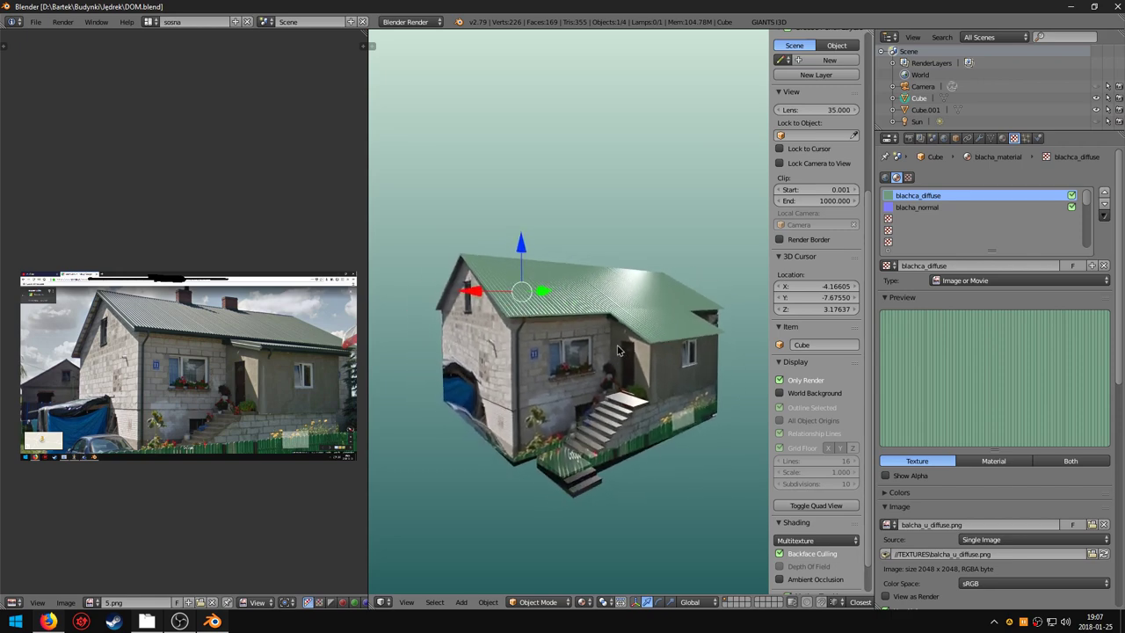
{"action": "scroll", "coordinate": [602, 355], "scroll_direction": "down", "scroll_amount": 2}
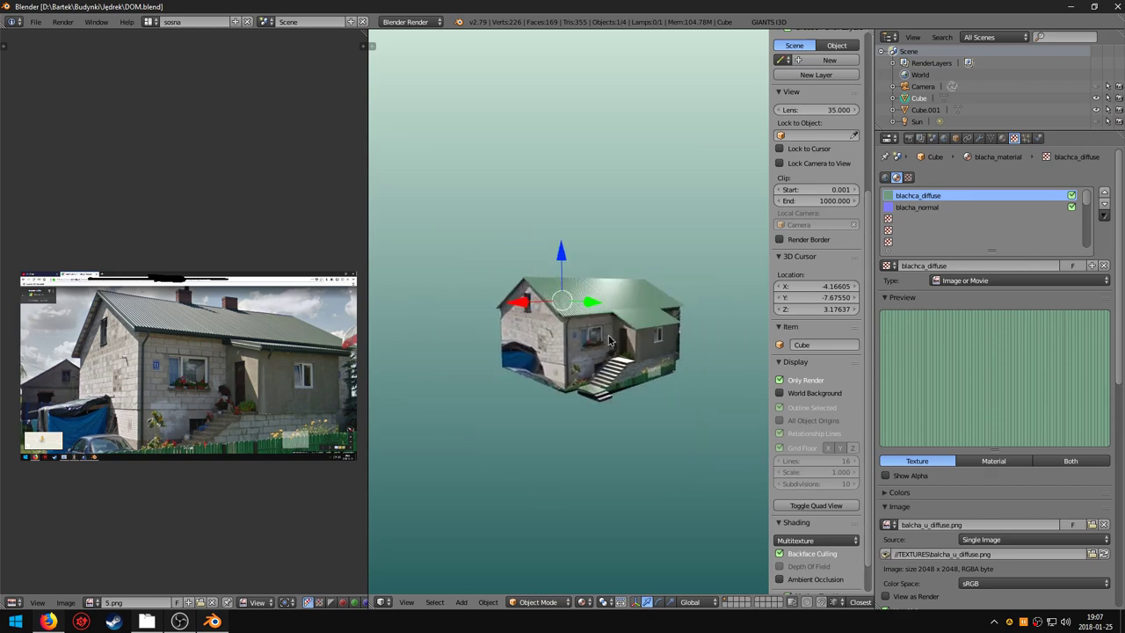
{"action": "mouse_move", "coordinate": [609, 340]}
{"action": "middle_mouse_down"}
{"action": "mouse_move", "coordinate": [564, 363]}
{"action": "mouse_move", "coordinate": [666, 377]}
{"action": "mouse_move", "coordinate": [574, 316]}
{"action": "mouse_move", "coordinate": [613, 321]}
{"action": "mouse_move", "coordinate": [551, 320]}
{"action": "middle_mouse_up"}
{"action": "scroll", "coordinate": [564, 363], "scroll_direction": "up", "scroll_amount": 2}
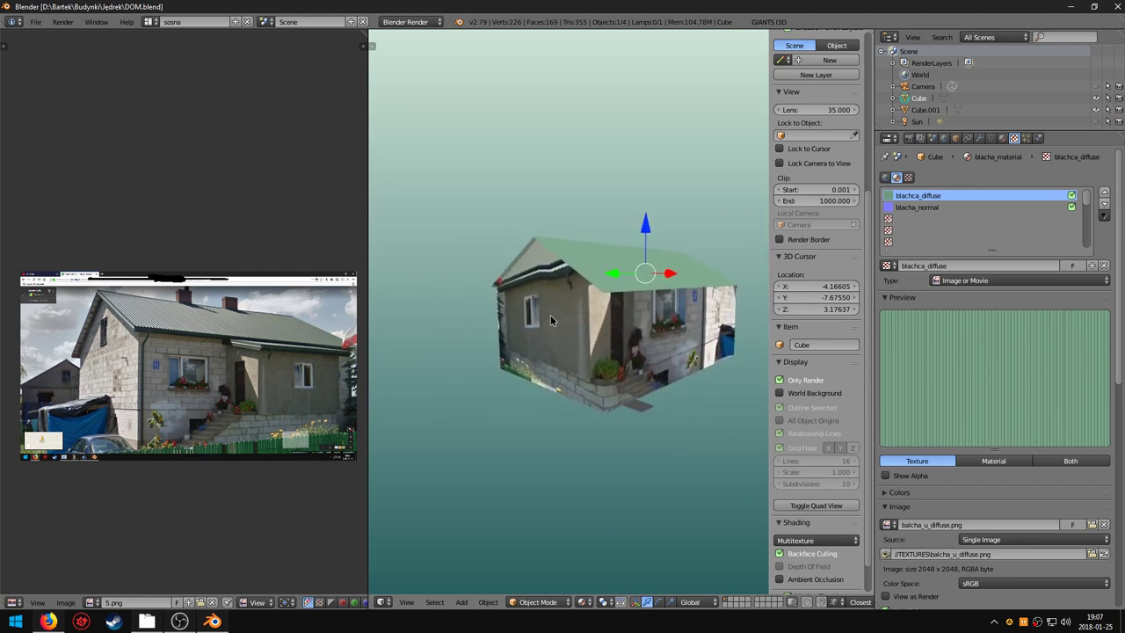
{"action": "middle_click_drag", "start_coordinate": [588, 362], "coordinate": [657, 350]}
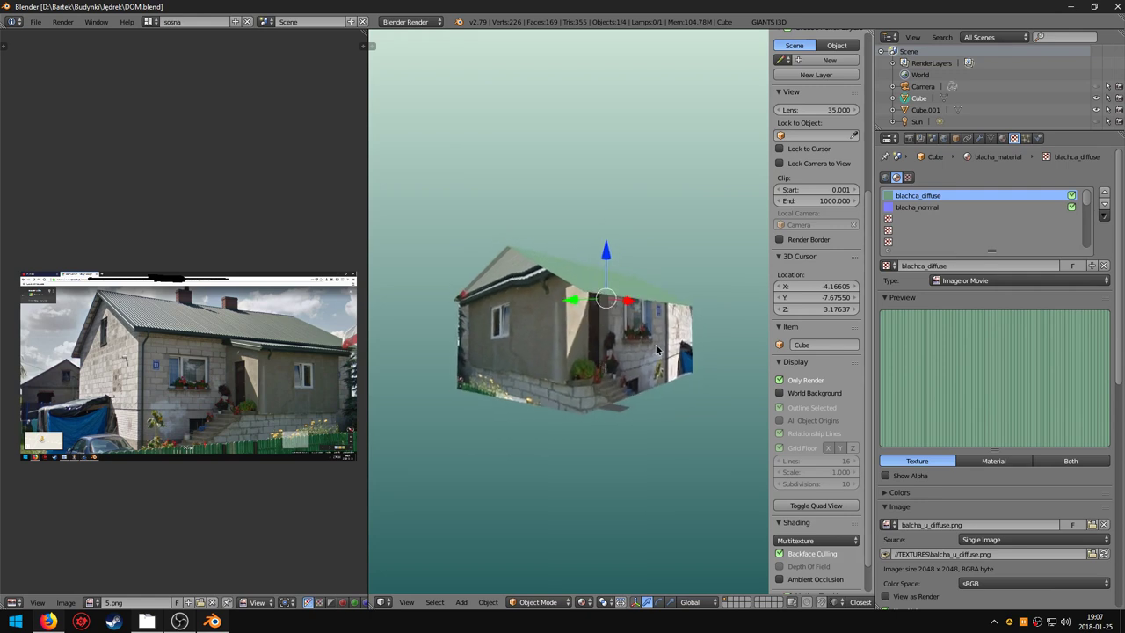
{"action": "mouse_move", "coordinate": [567, 351]}
{"action": "middle_mouse_down"}
{"action": "mouse_move", "coordinate": [508, 344]}
{"action": "mouse_move", "coordinate": [543, 337]}
{"action": "mouse_move", "coordinate": [509, 333]}
{"action": "mouse_move", "coordinate": [601, 347]}
{"action": "mouse_move", "coordinate": [590, 374]}
{"action": "middle_mouse_up"}
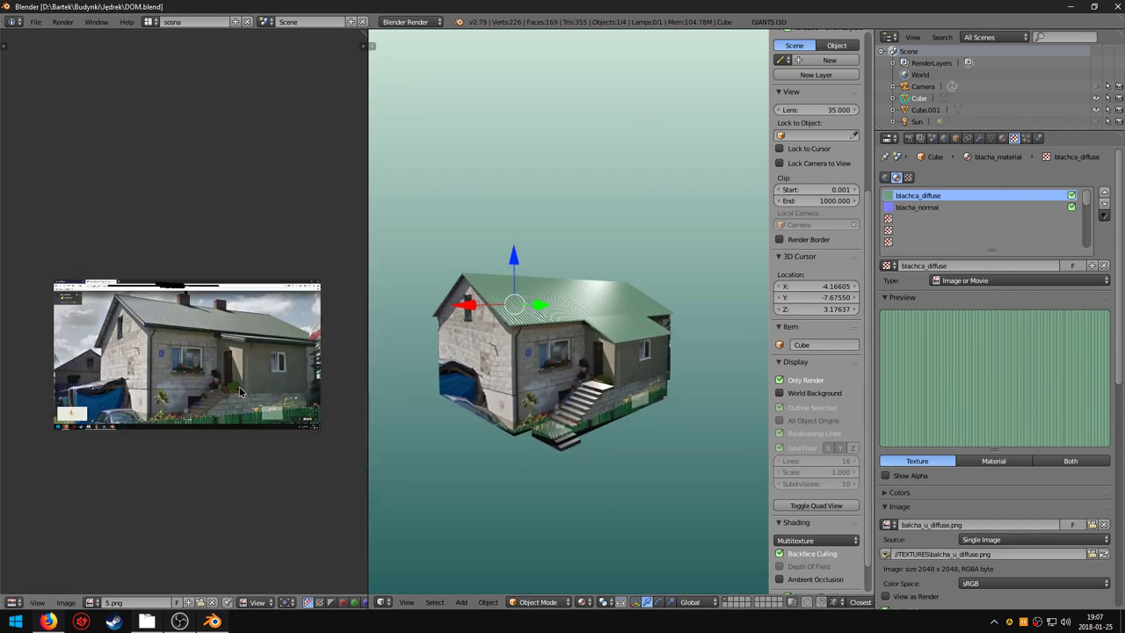
{"action": "left_click", "coordinate": [1071, 8]}
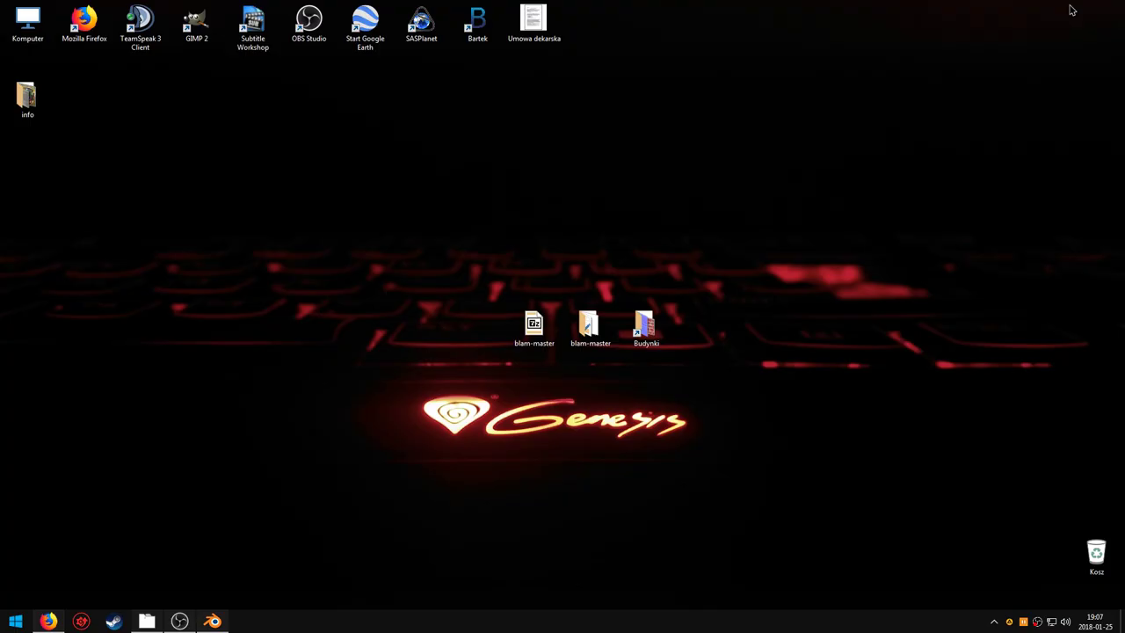
Watch part of the Pix4D tutorial video muted, then pause it.
{"action": "left_click", "coordinate": [49, 621]}
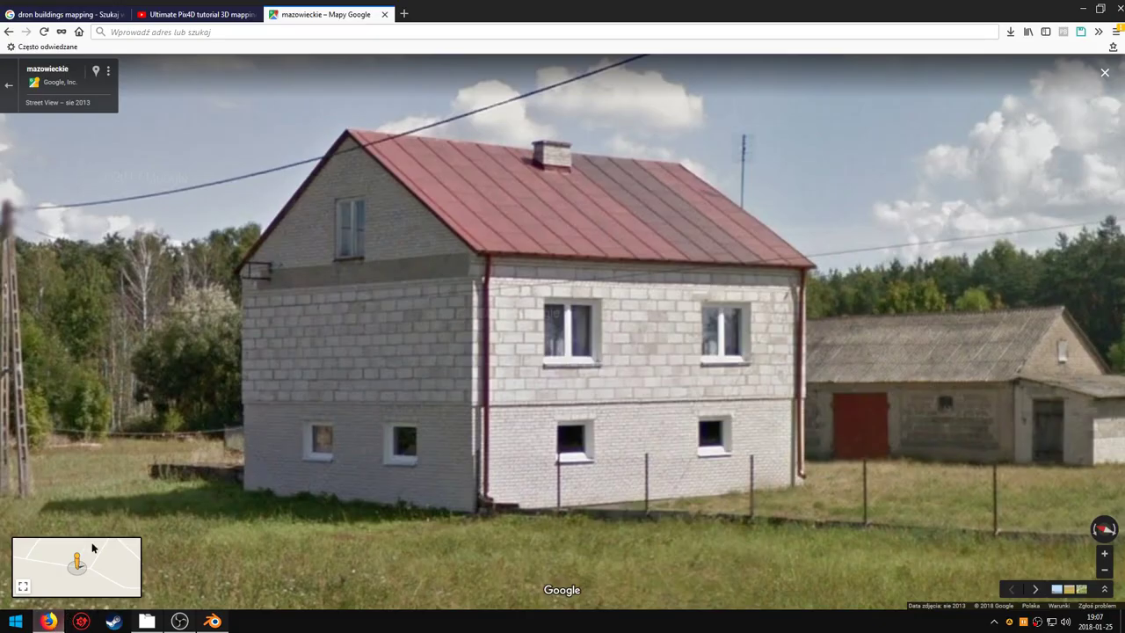
{"action": "left_click", "coordinate": [215, 7]}
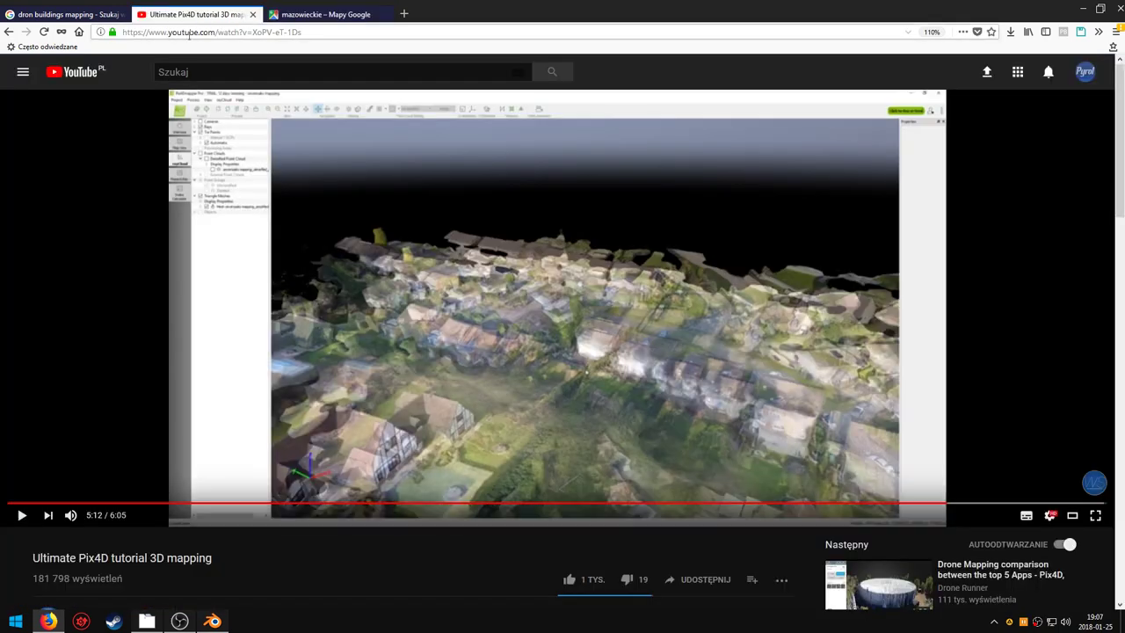
{"action": "left_click", "coordinate": [72, 515]}
{"action": "left_click", "coordinate": [22, 515]}
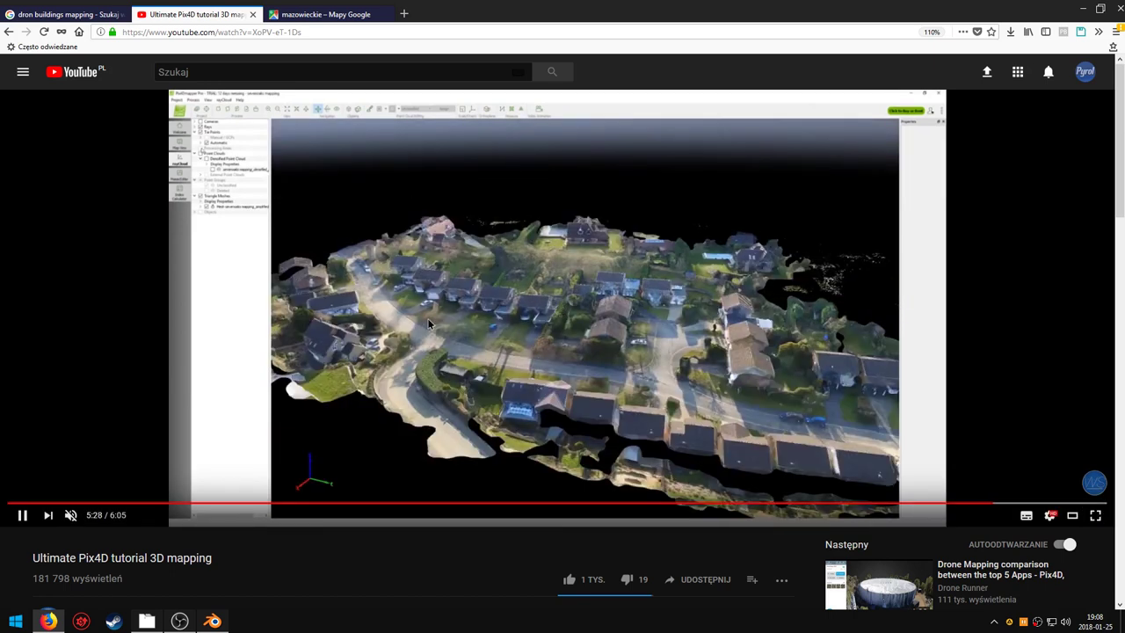
{"action": "left_click", "coordinate": [457, 275]}
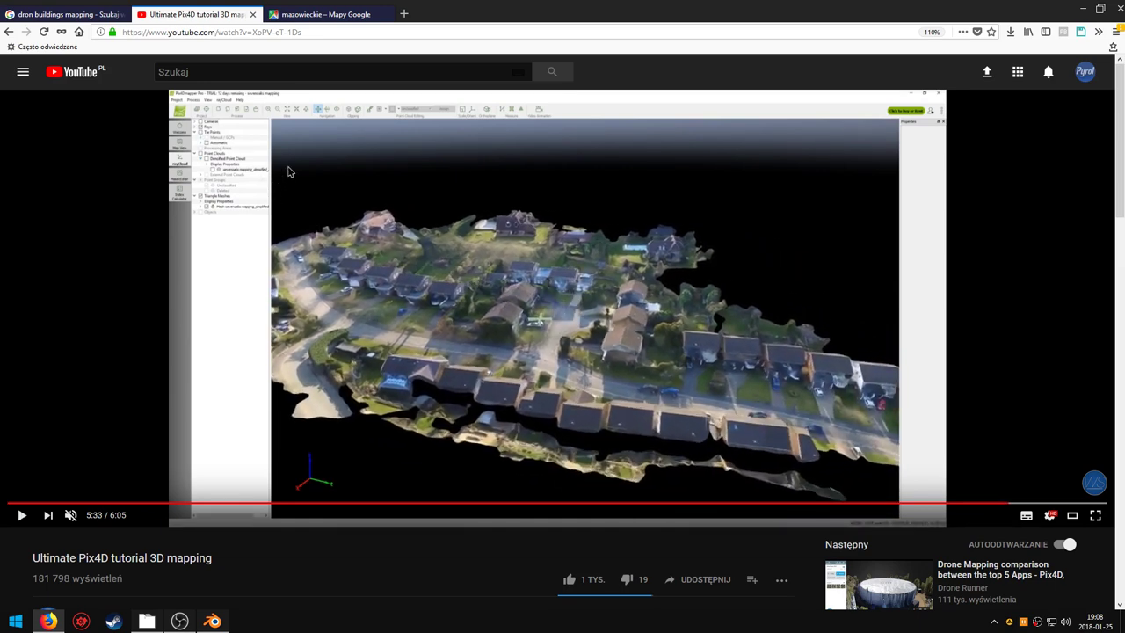
Search YouTube for 'blender guru'.
{"action": "left_click", "coordinate": [214, 73]}
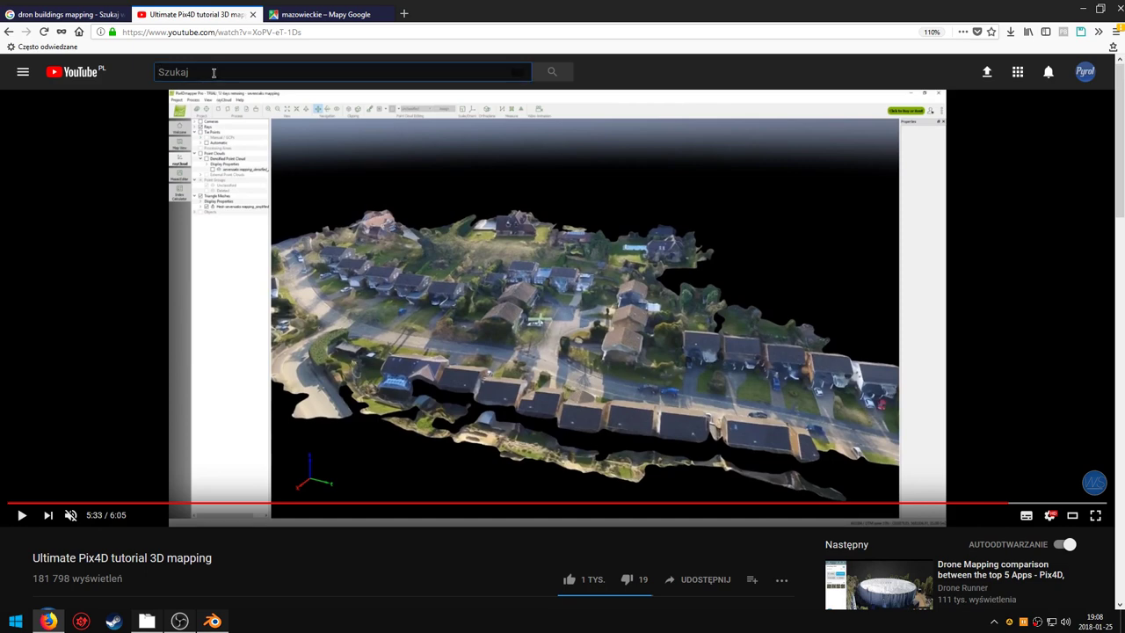
{"action": "type", "text": "blender guru"}
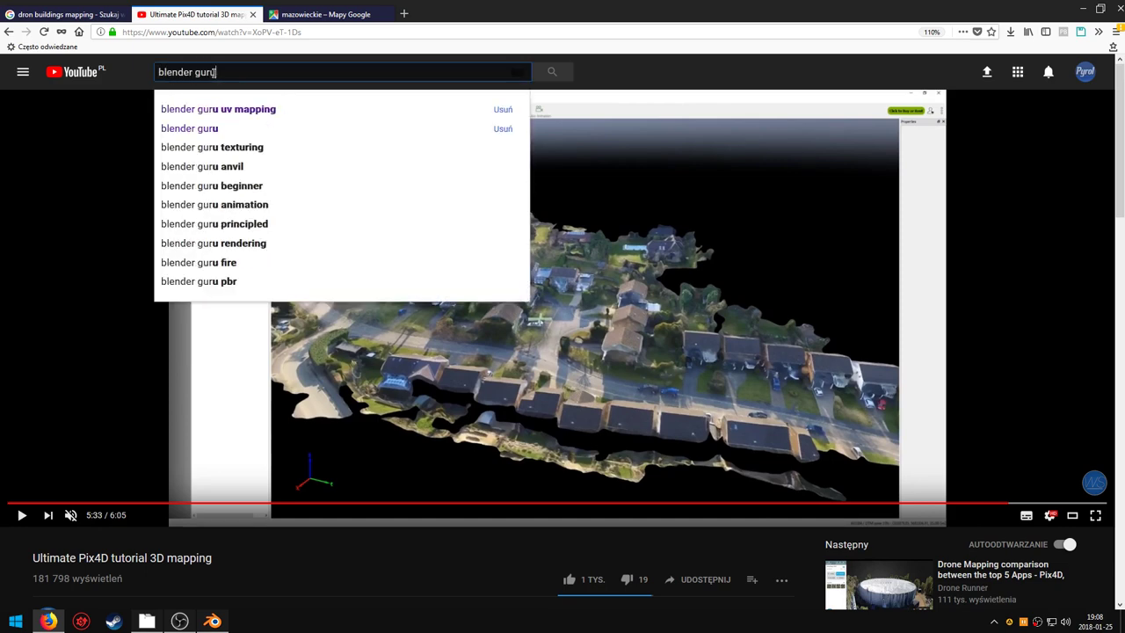
{"action": "key", "text": "Return"}
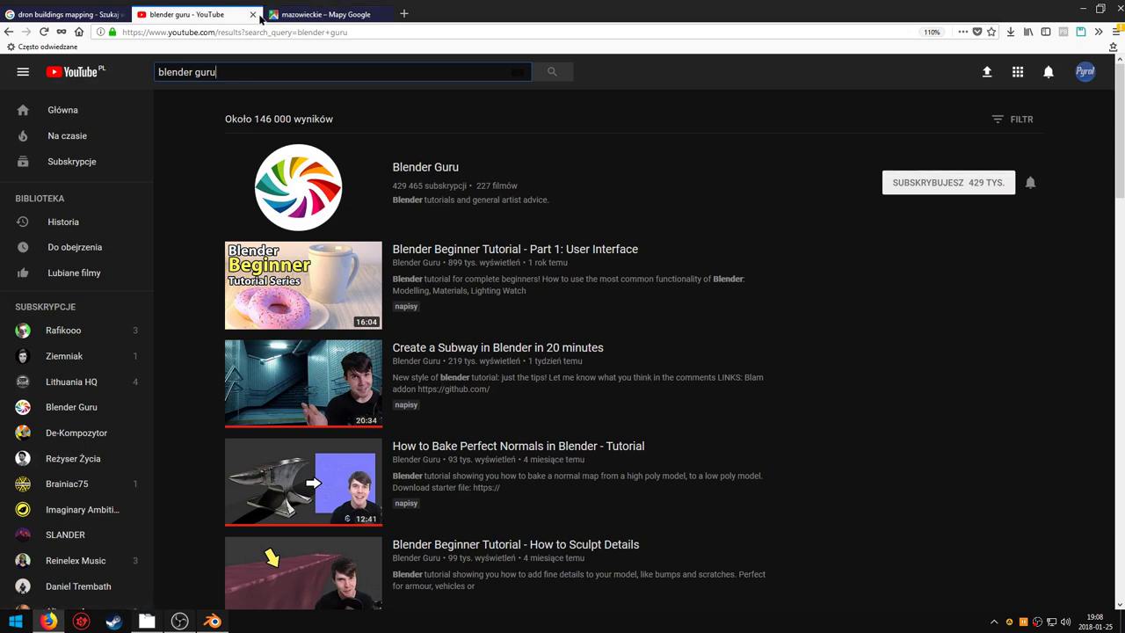
Glance at the drone mapping images, tilt the house's Street View slightly, then minimize Firefox.
{"action": "left_click", "coordinate": [66, 14]}
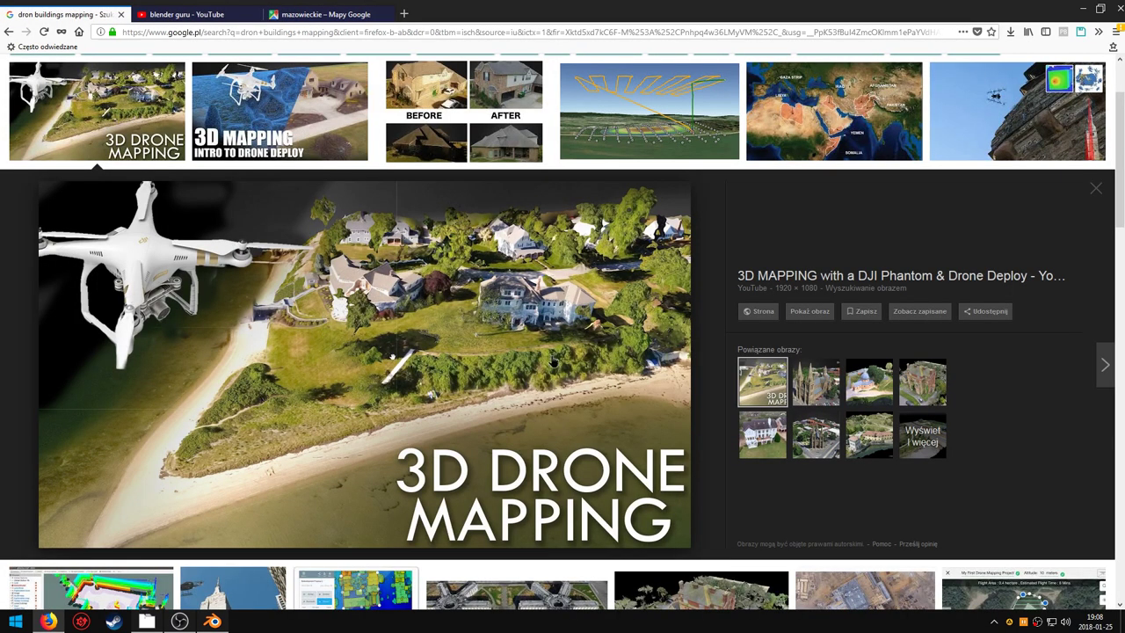
{"action": "left_click", "coordinate": [315, 15]}
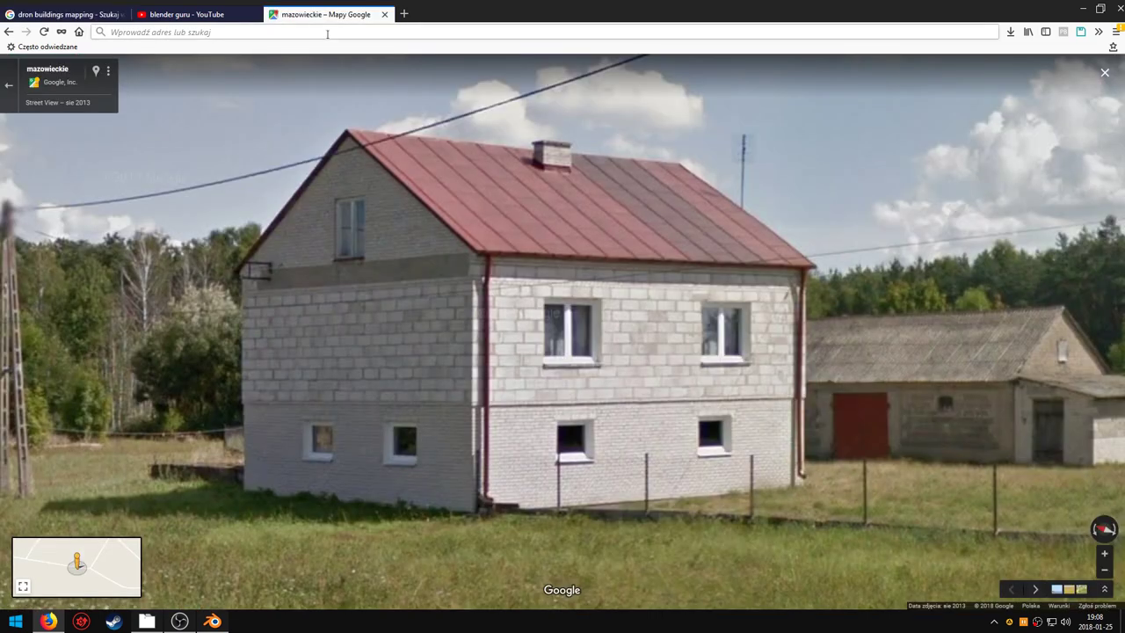
{"action": "left_click_drag", "start_coordinate": [610, 430], "coordinate": [607, 415]}
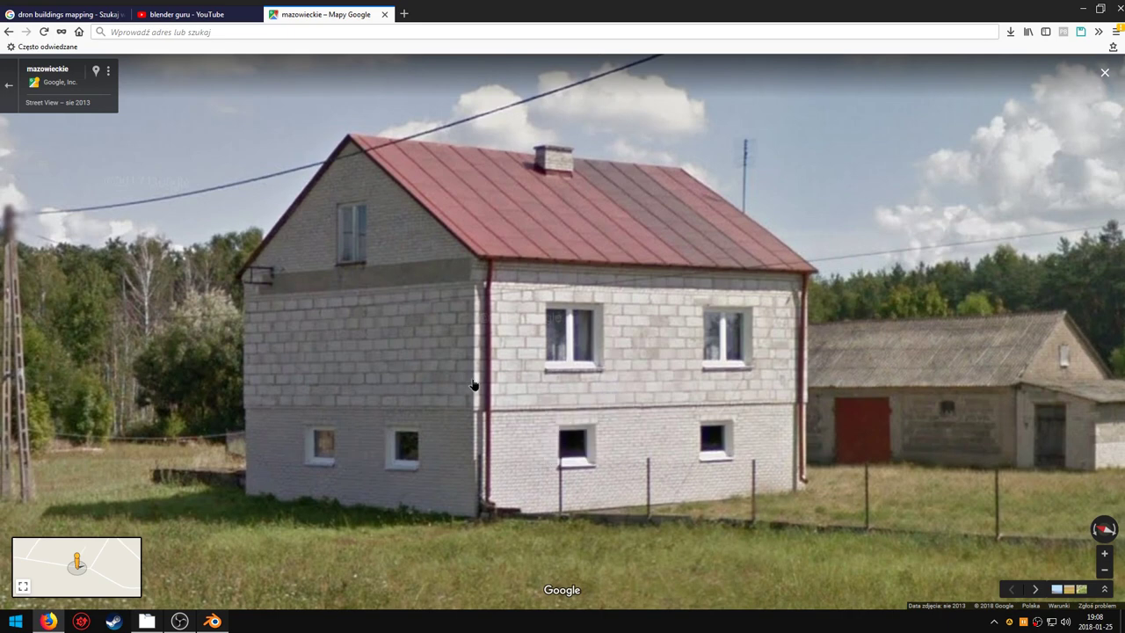
{"action": "left_click", "coordinate": [1084, 11]}
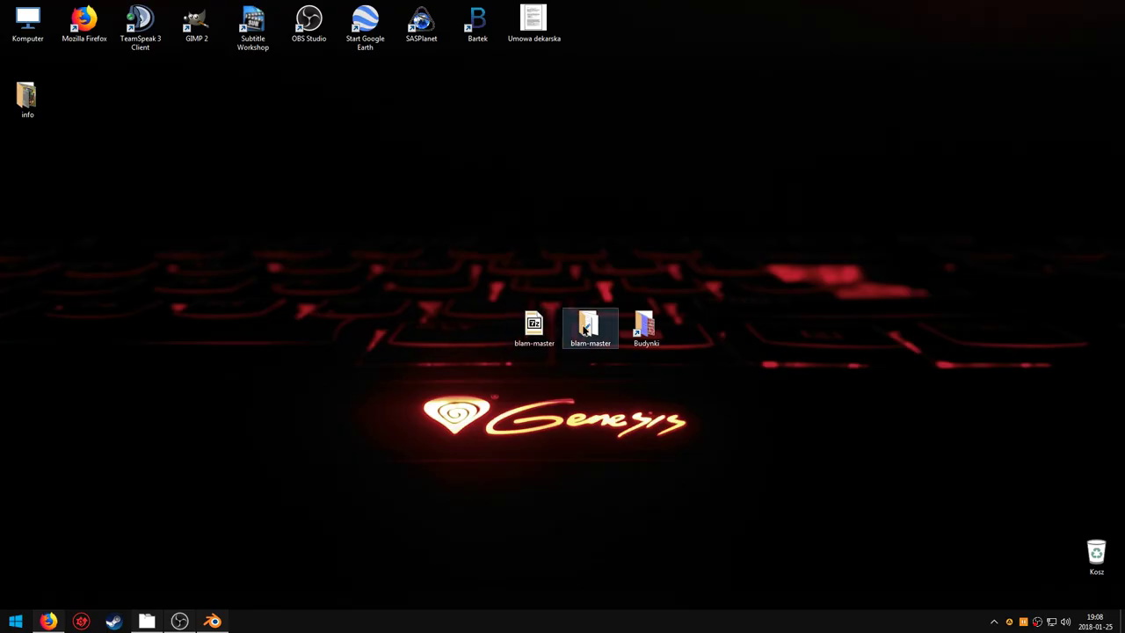
Open the DSCF9998 reference photo from the zdj_podgladowe folder and zoom around it.
{"action": "left_click", "coordinate": [147, 621]}
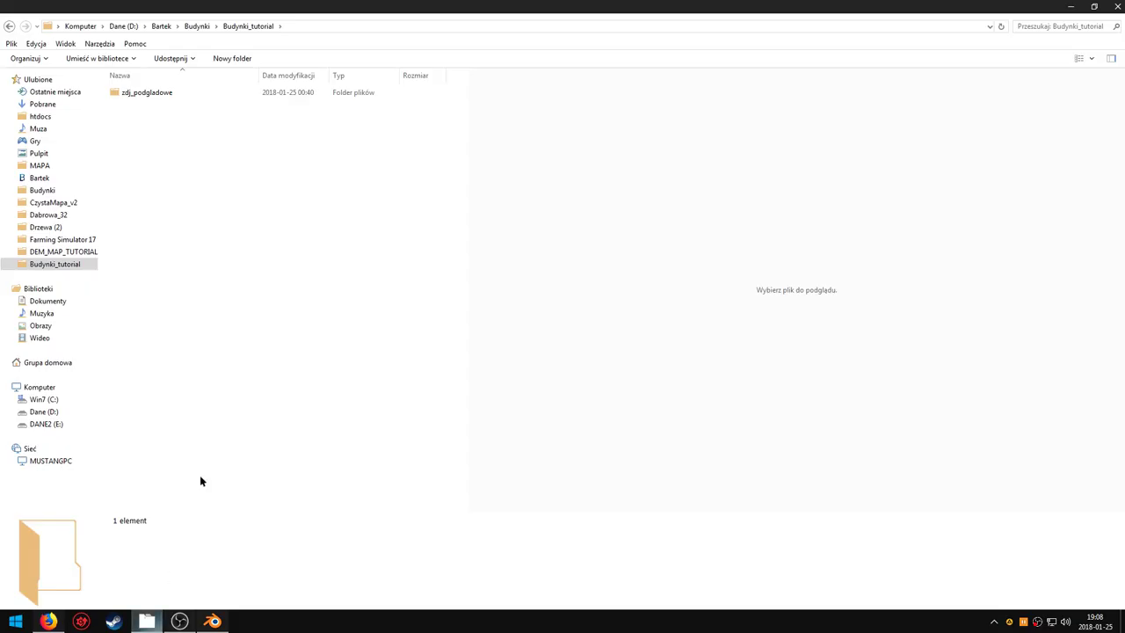
{"action": "double_click", "coordinate": [172, 95]}
{"action": "left_click", "coordinate": [172, 94]}
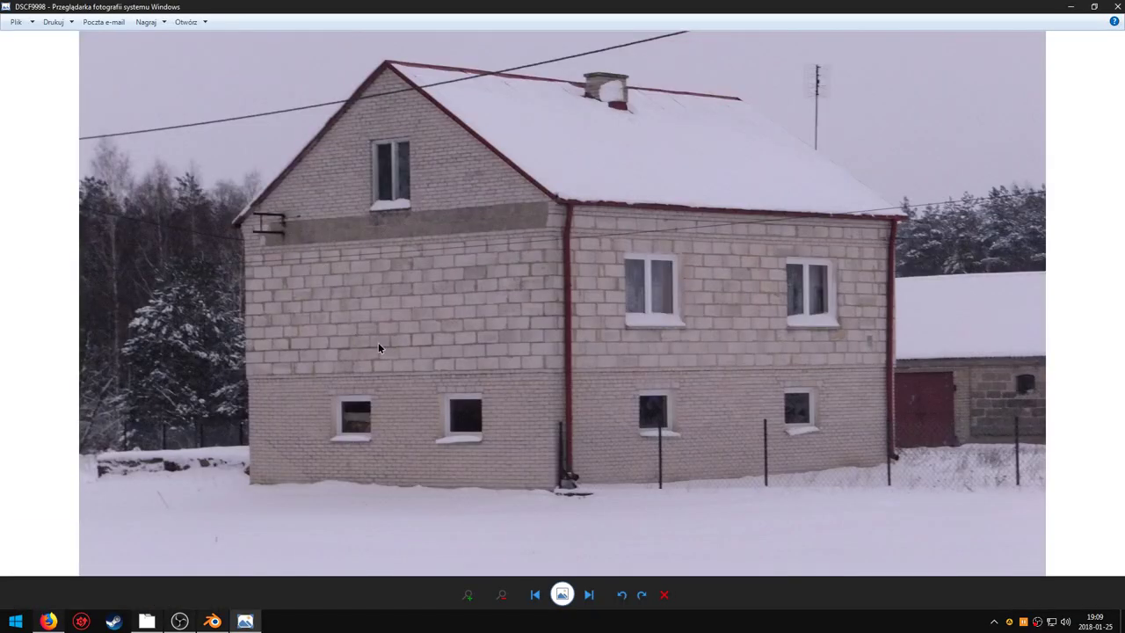
{"action": "scroll", "coordinate": [628, 314], "scroll_direction": "up", "scroll_amount": 2}
{"action": "scroll", "coordinate": [628, 314], "scroll_direction": "down", "scroll_amount": 2}
{"action": "scroll", "coordinate": [621, 319], "scroll_direction": "up", "scroll_amount": 2}
{"action": "scroll", "coordinate": [633, 324], "scroll_direction": "down", "scroll_amount": 2}
{"action": "scroll", "coordinate": [642, 322], "scroll_direction": "up", "scroll_amount": 1}
Minimize the photo viewer and File Explorer back to the desktop.
{"action": "left_click", "coordinate": [1071, 7]}
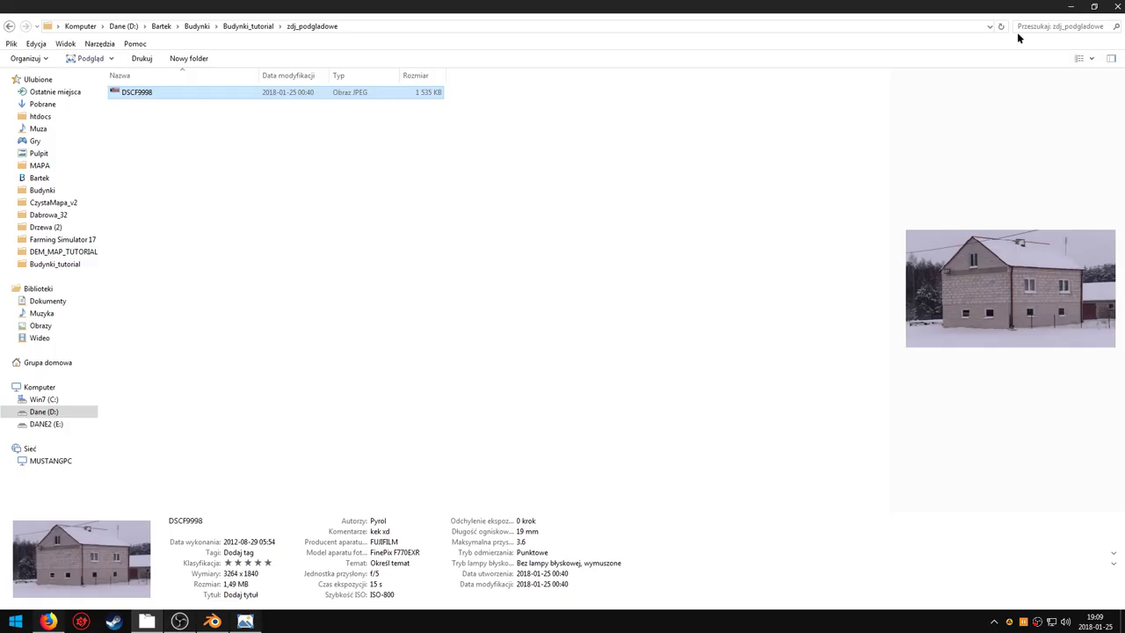
{"action": "left_click", "coordinate": [301, 346]}
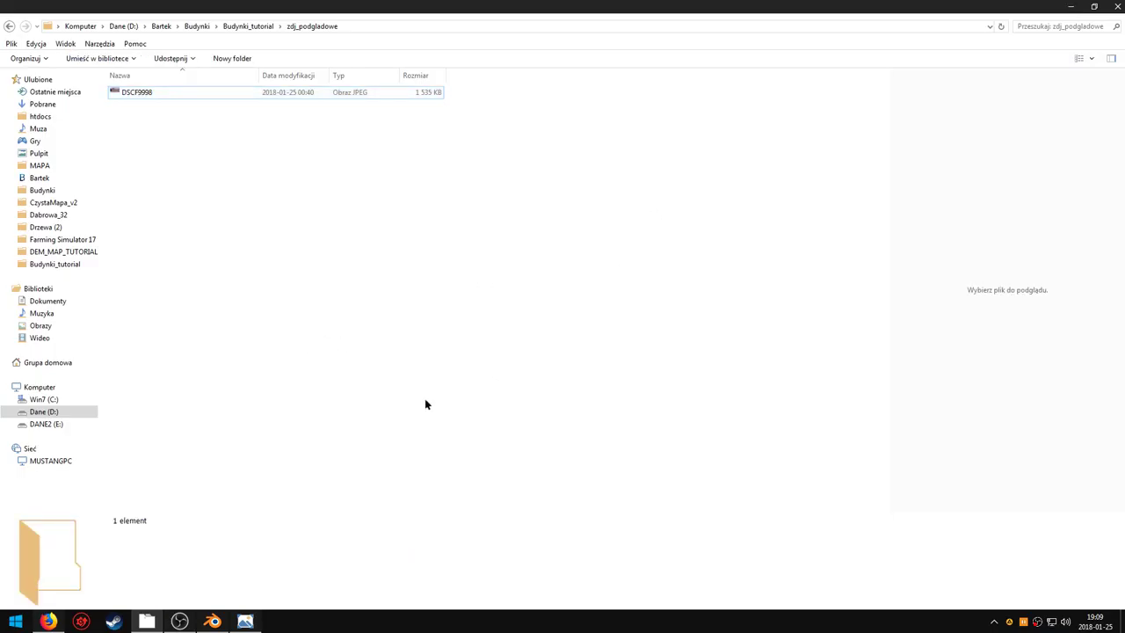
{"action": "left_click", "coordinate": [1070, 7]}
Select the blam-master archive and folder icons on the desktop.
{"action": "left_click_drag", "start_coordinate": [478, 272], "coordinate": [685, 377]}
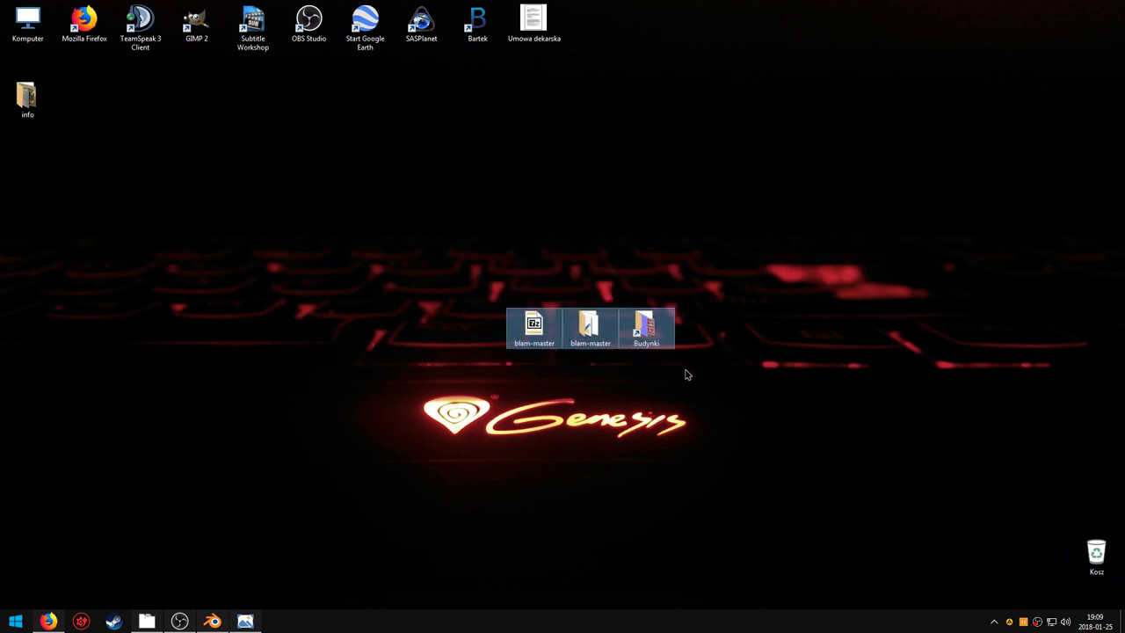
{"action": "left_click", "coordinate": [534, 327]}
{"action": "left_click", "coordinate": [584, 334]}
{"action": "left_click", "coordinate": [533, 327]}
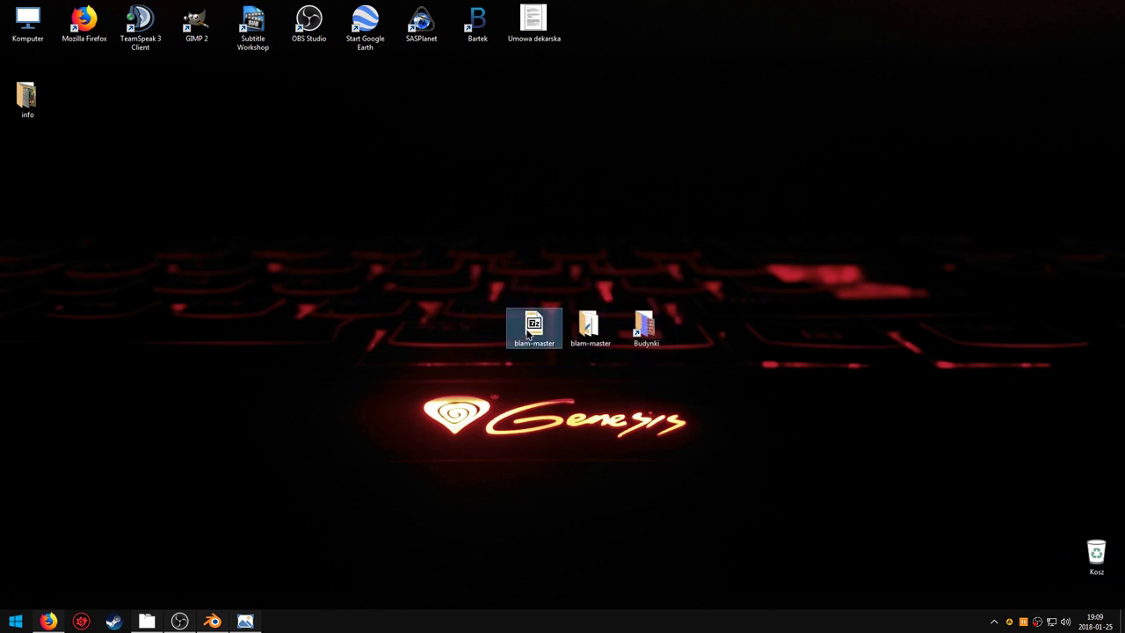
{"action": "left_click", "coordinate": [589, 330]}
Google 'blam plugin' in a new Firefox tab and open the stuffmatic/blam GitHub result.
{"action": "left_click", "coordinate": [48, 622]}
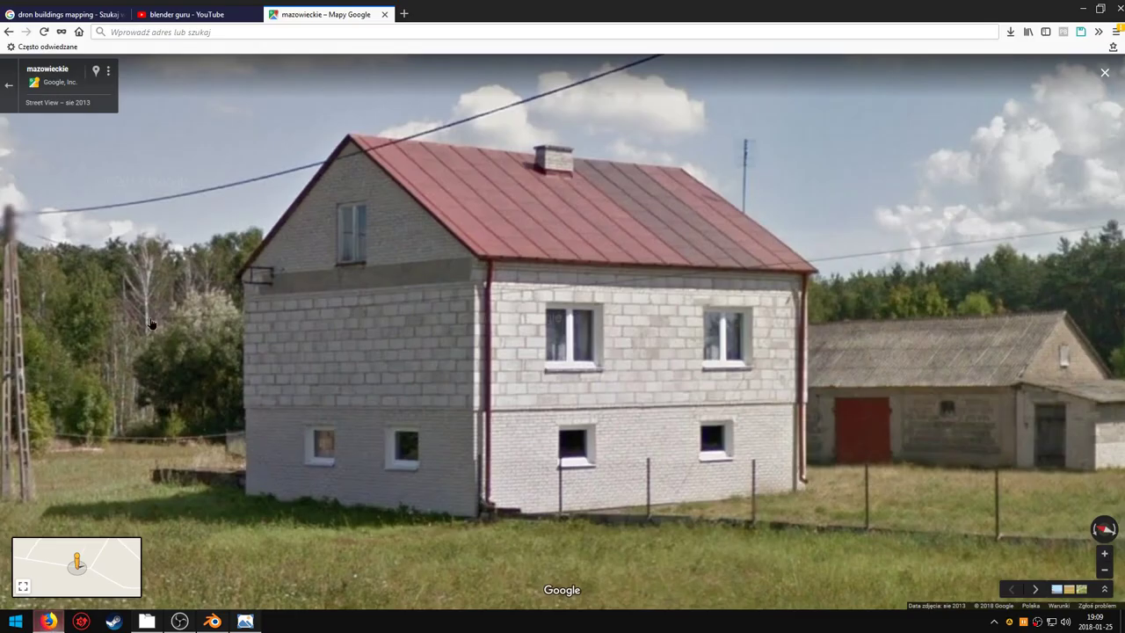
{"action": "left_click", "coordinate": [405, 14]}
{"action": "type", "text": "bla"}
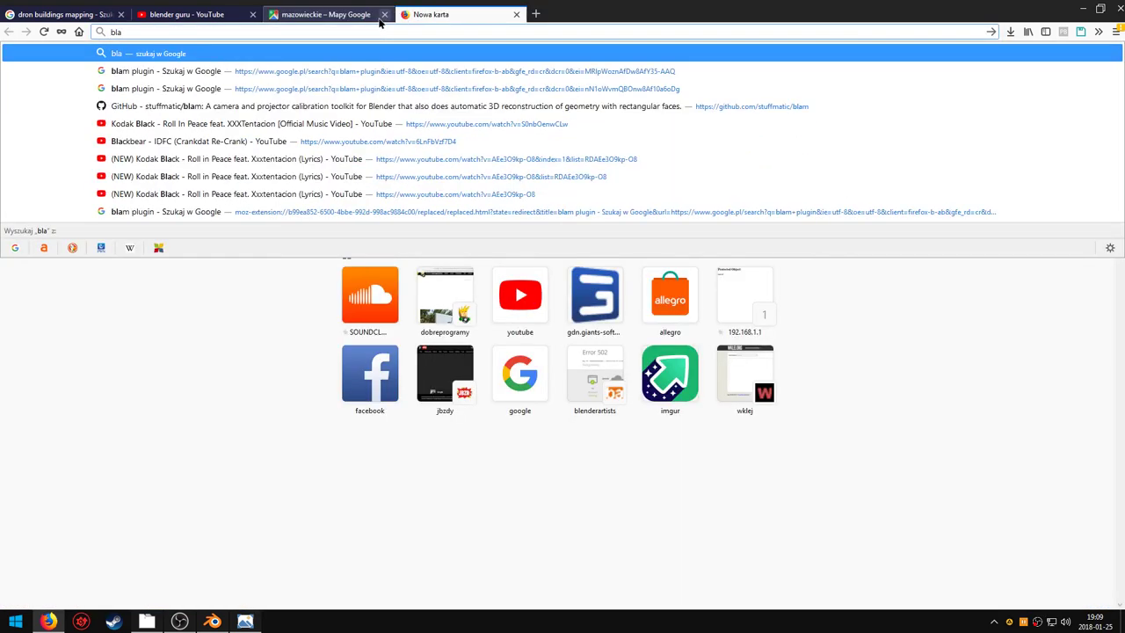
{"action": "type", "text": "m"}
{"action": "key", "text": "Down"}
{"action": "key", "text": "Return"}
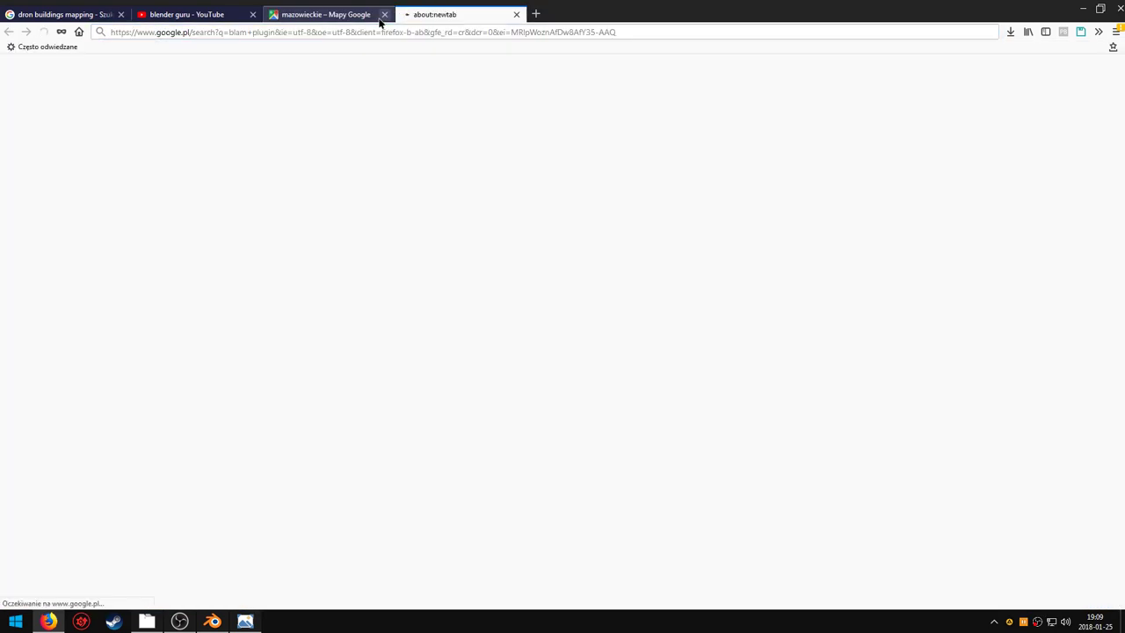
{"action": "left_click", "coordinate": [175, 167]}
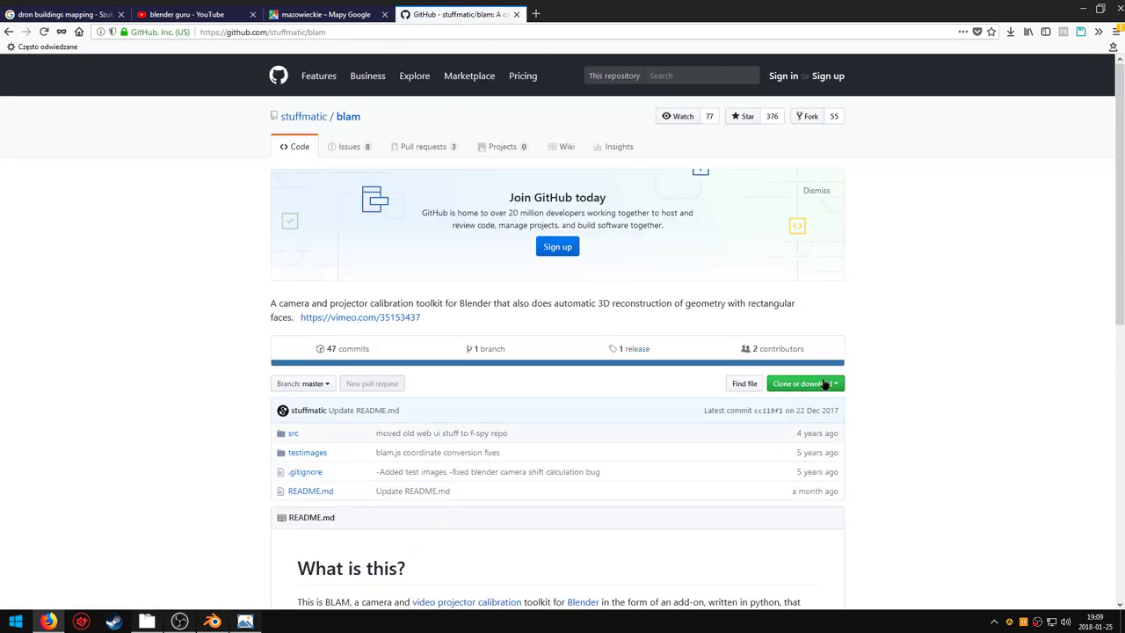
{"action": "left_click", "coordinate": [1083, 8]}
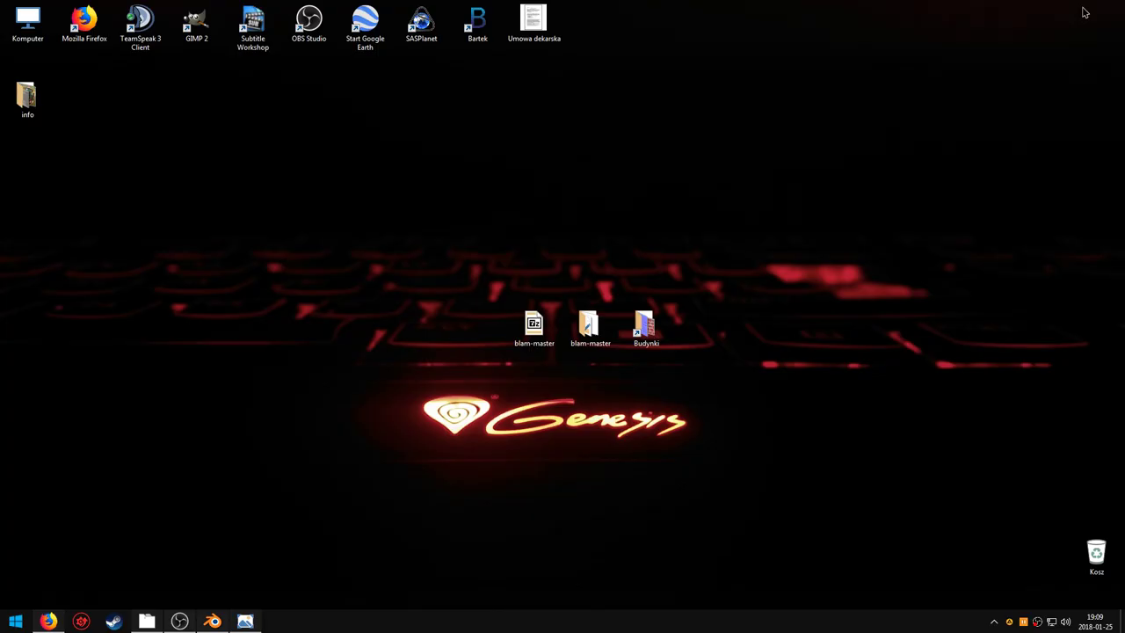
{"action": "double_click", "coordinate": [595, 334]}
{"action": "double_click", "coordinate": [598, 119]}
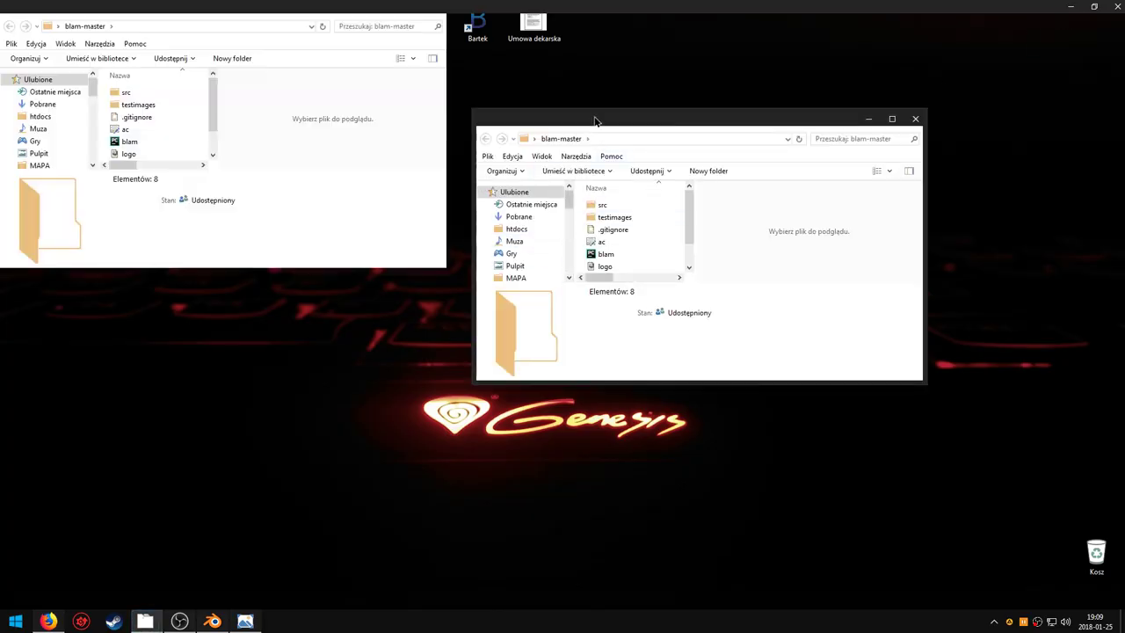
{"action": "double_click", "coordinate": [161, 92]}
{"action": "left_click", "coordinate": [166, 104]}
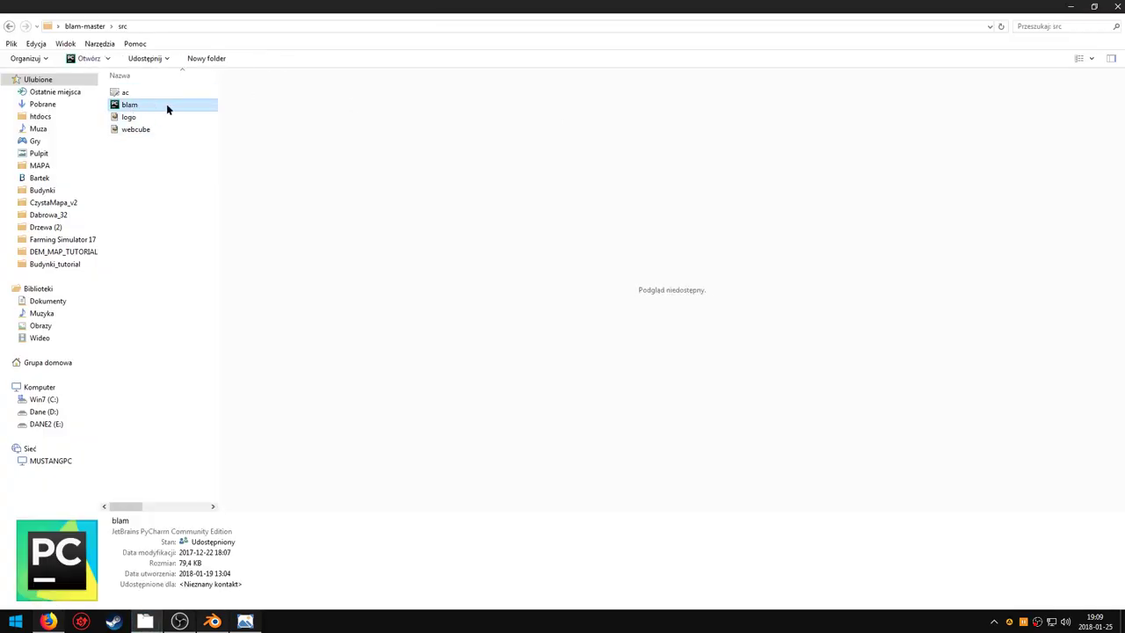
{"action": "left_click", "coordinate": [99, 27]}
{"action": "left_click", "coordinate": [169, 217]}
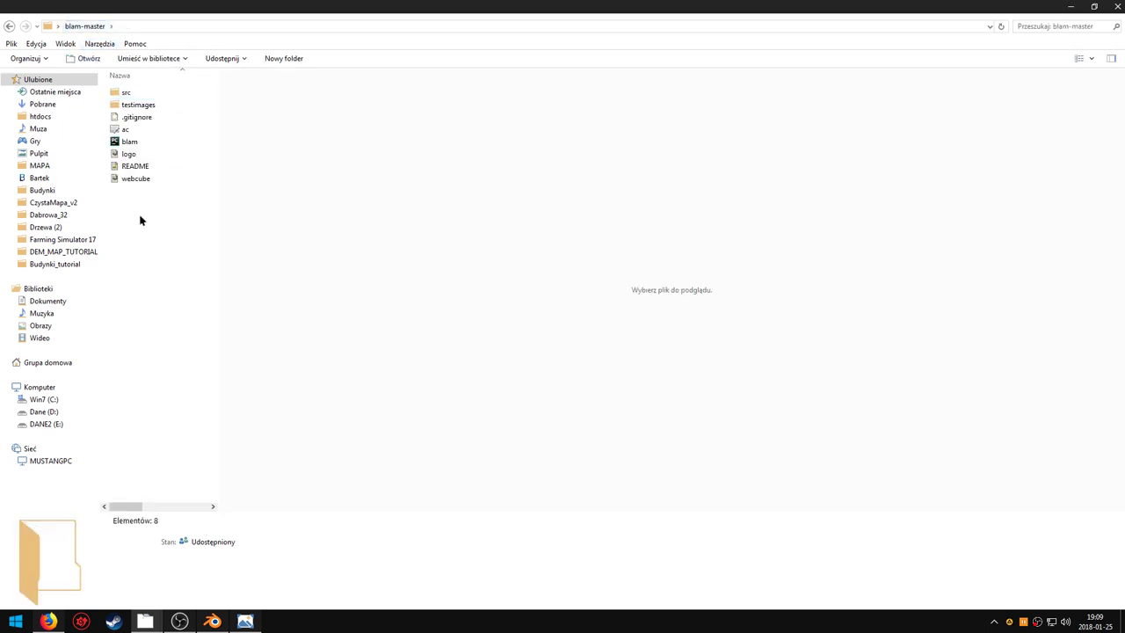
{"action": "left_click", "coordinate": [1118, 7]}
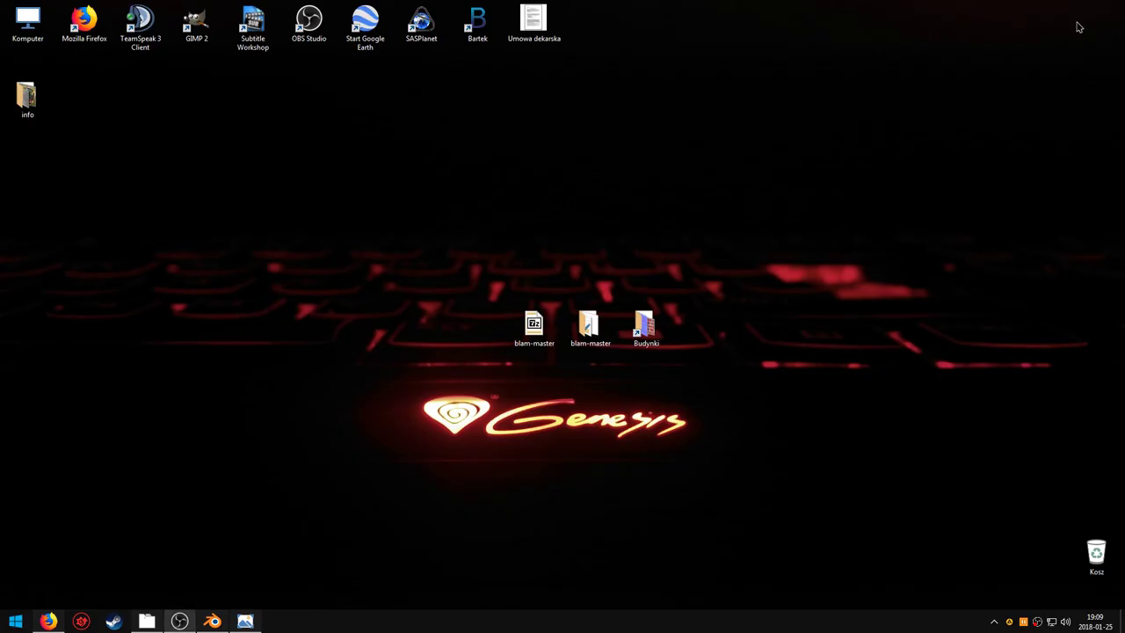
Restore Blender and replace the house model with a new empty start-up scene.
{"action": "left_click", "coordinate": [211, 622]}
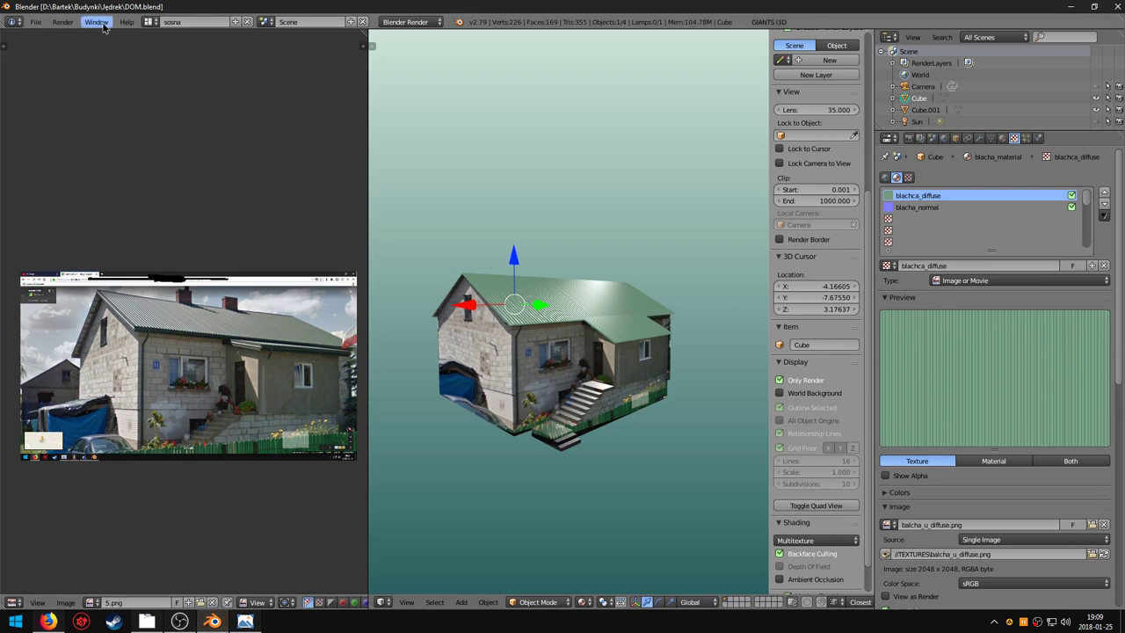
{"action": "middle_click_drag", "start_coordinate": [545, 176], "coordinate": [598, 189]}
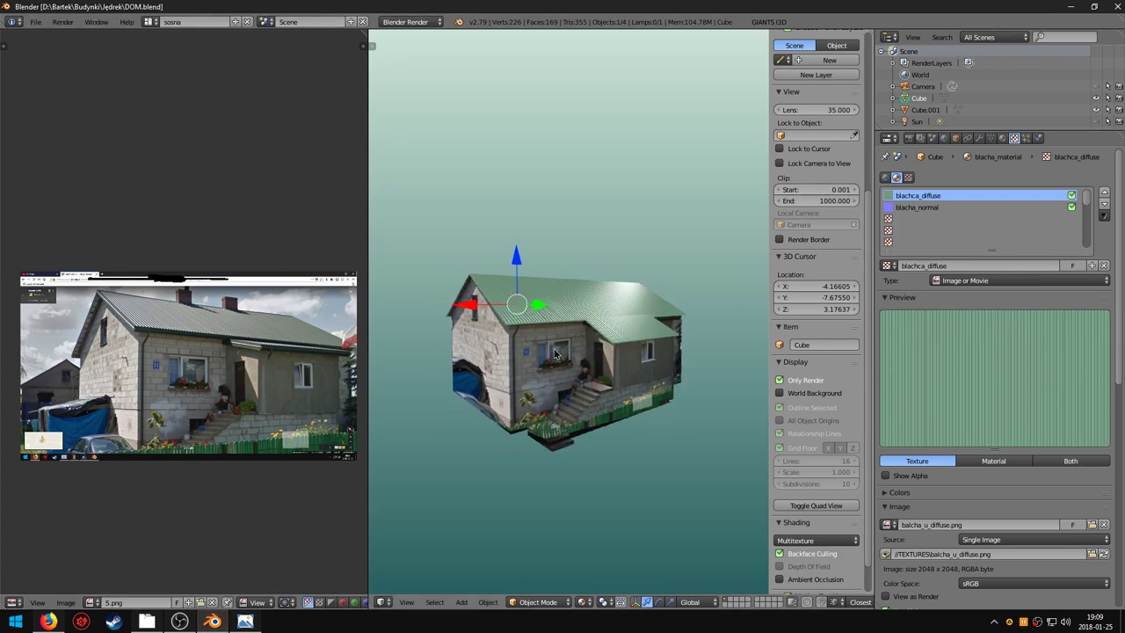
{"action": "left_click", "coordinate": [36, 21]}
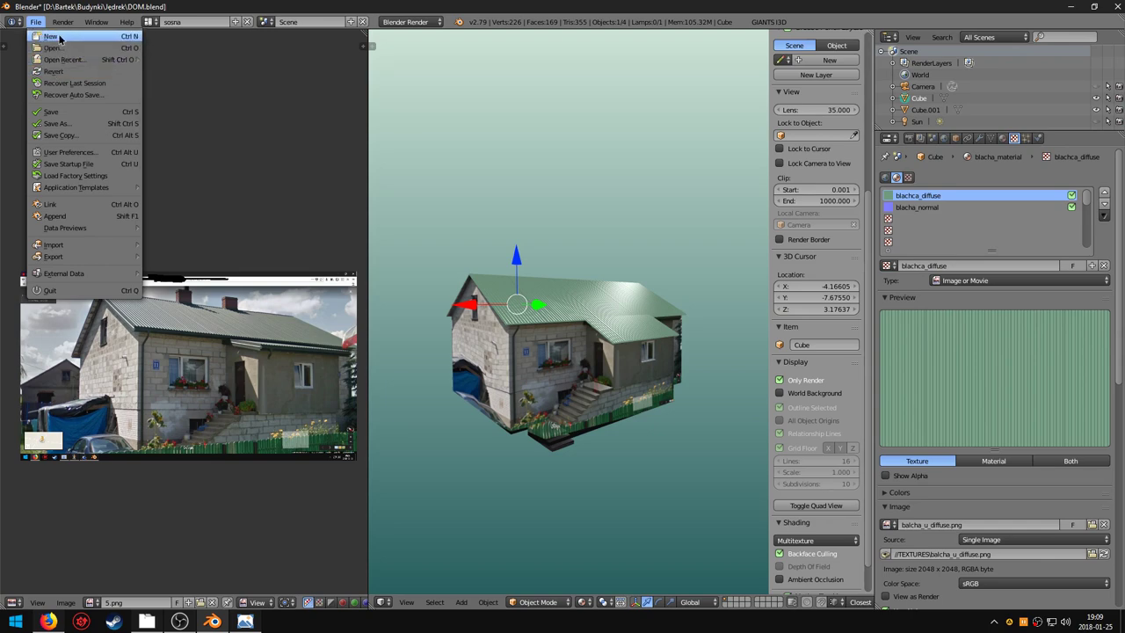
{"action": "left_click", "coordinate": [59, 37]}
{"action": "left_click", "coordinate": [61, 46]}
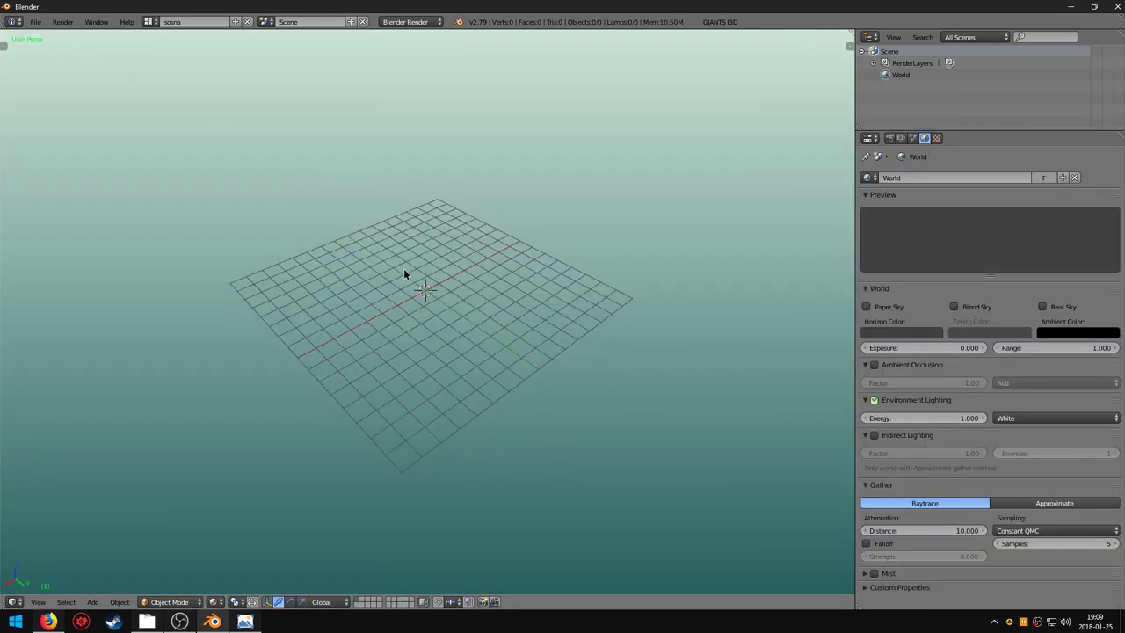
Open the User Preferences from the File menu.
{"action": "middle_click_drag", "start_coordinate": [404, 274], "coordinate": [436, 323]}
{"action": "left_click", "coordinate": [35, 21]}
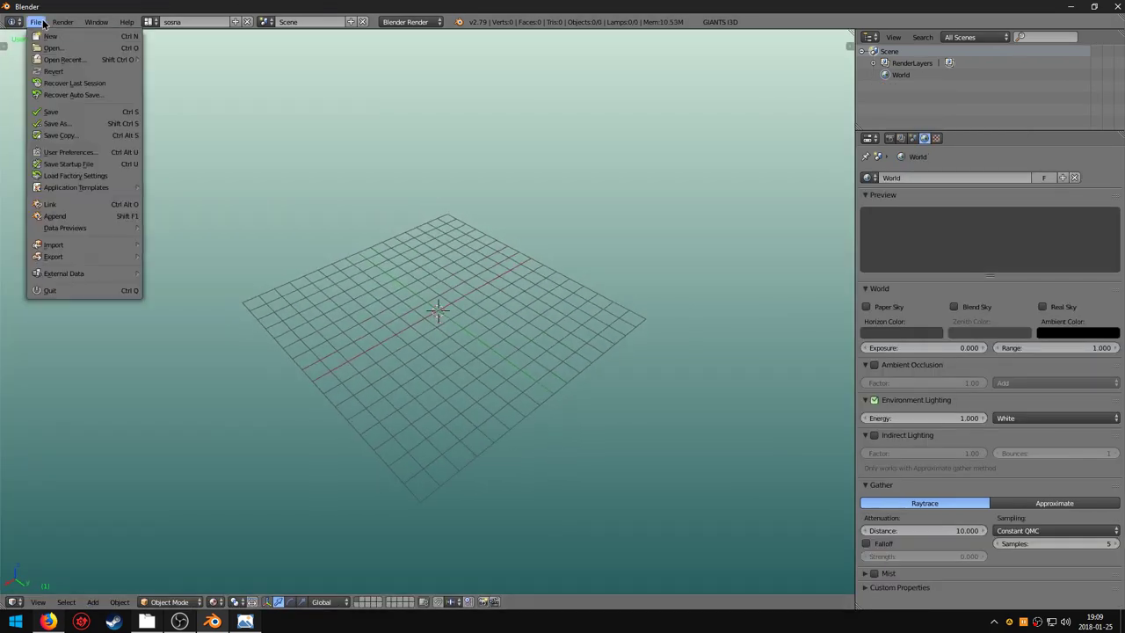
{"action": "left_click", "coordinate": [66, 148]}
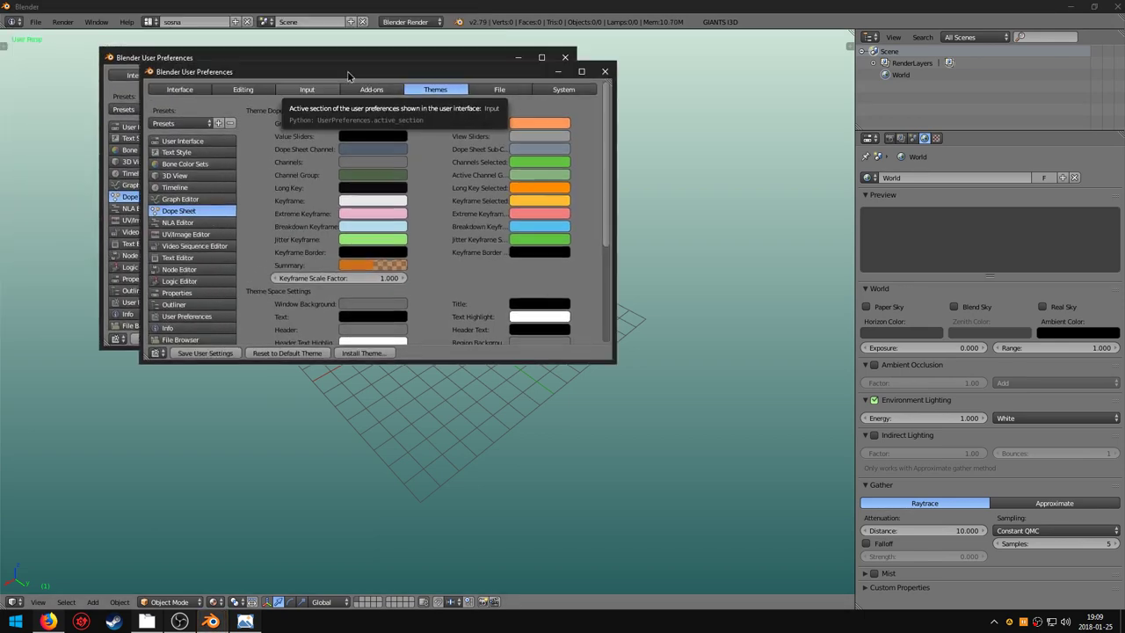
Install the add-on from Desktop/blam-master/blam.py in the Add-ons preferences.
{"action": "left_click", "coordinate": [486, 156]}
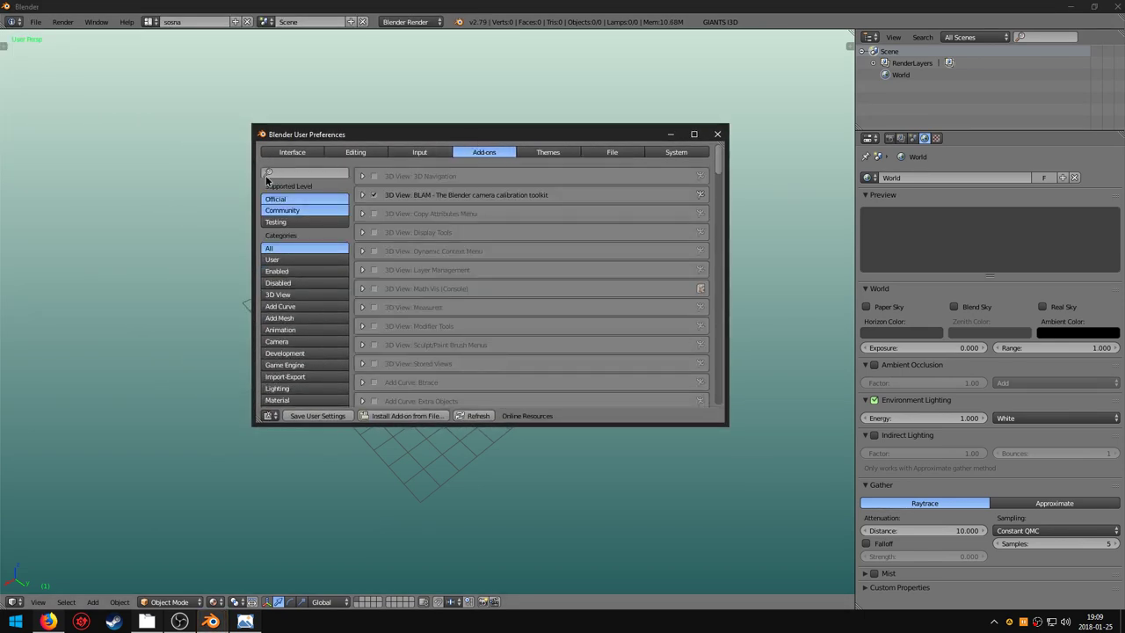
{"action": "left_click", "coordinate": [382, 420]}
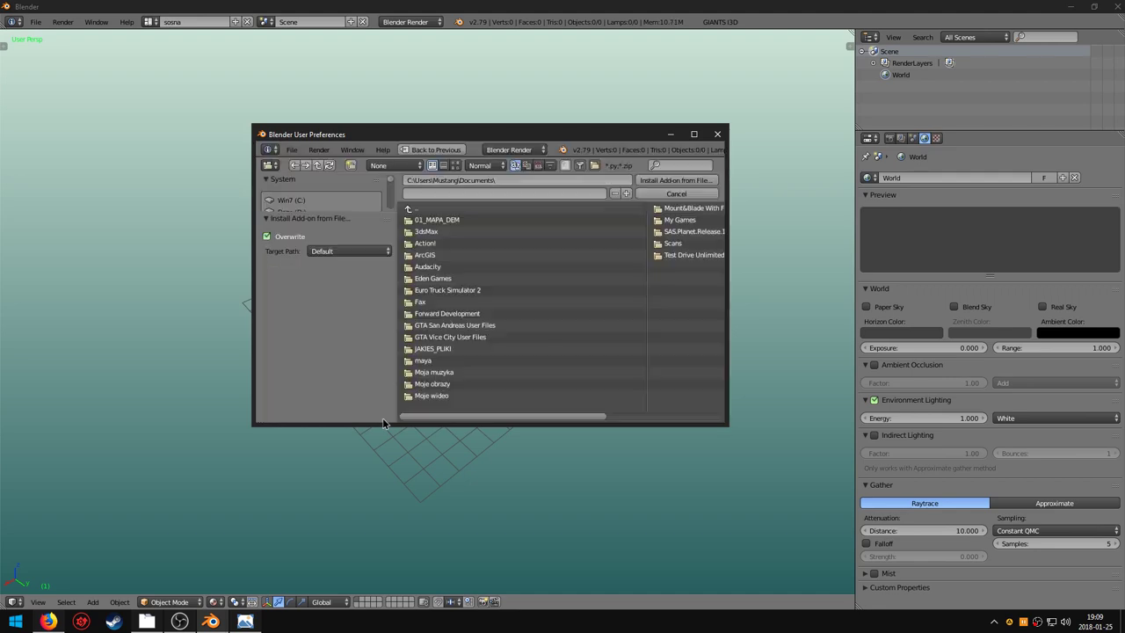
{"action": "double_click", "coordinate": [422, 134]}
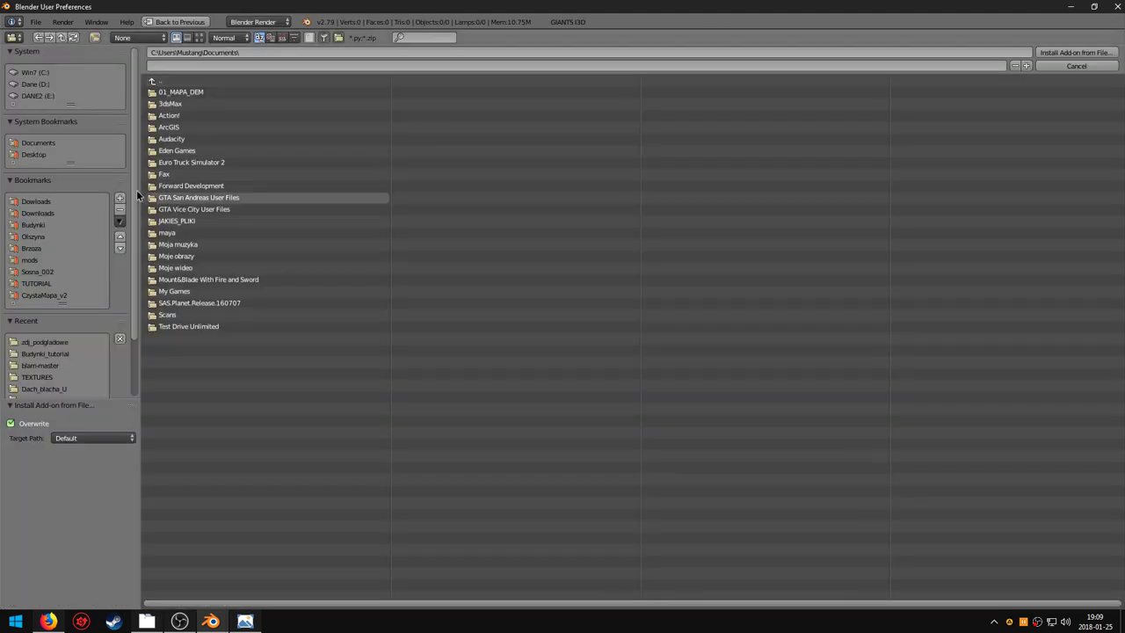
{"action": "left_click", "coordinate": [35, 155]}
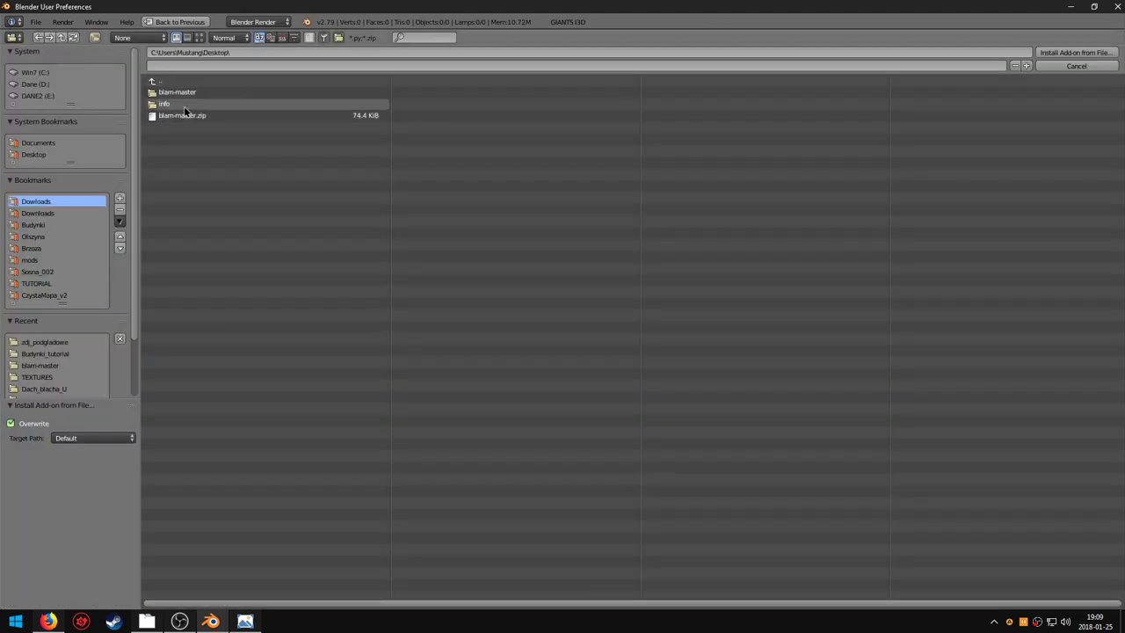
{"action": "double_click", "coordinate": [185, 93]}
{"action": "left_click", "coordinate": [182, 117]}
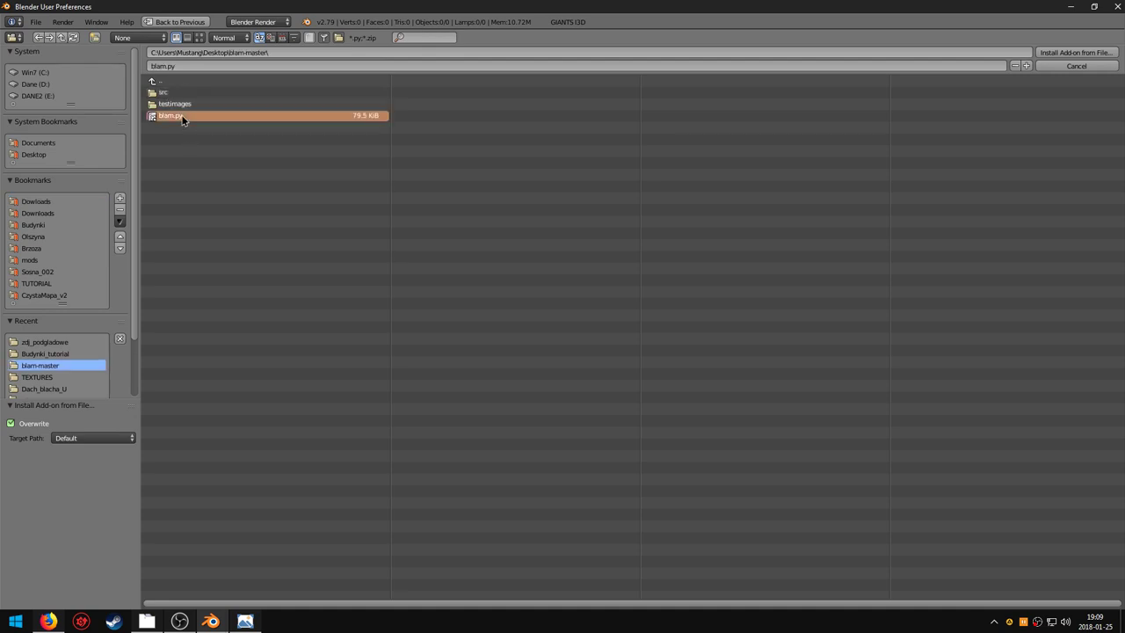
{"action": "double_click", "coordinate": [184, 120]}
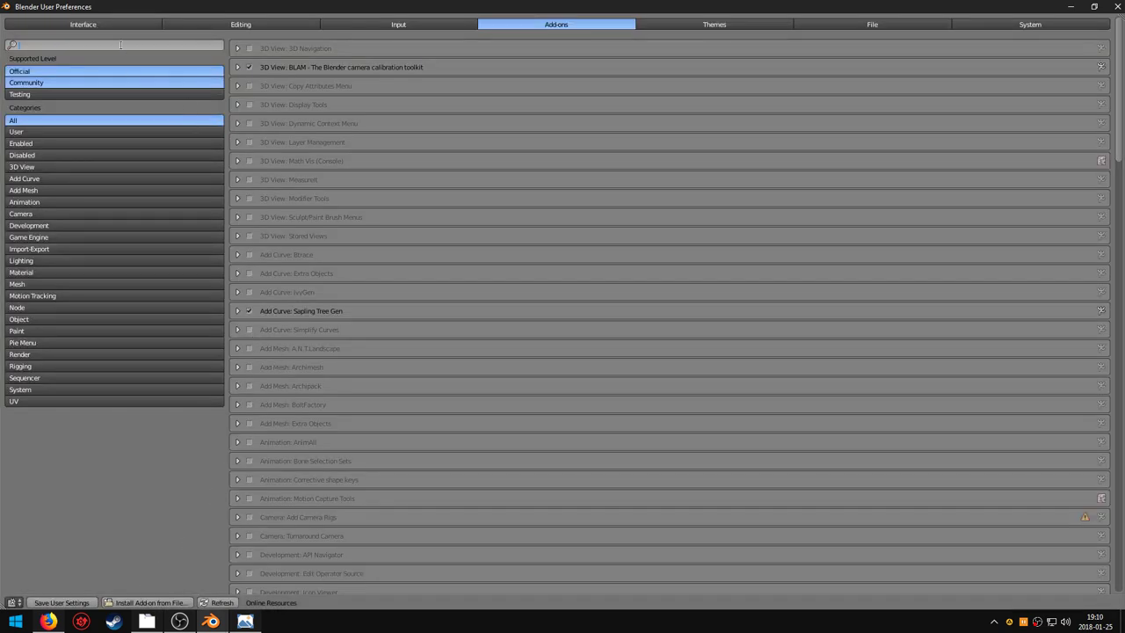
Filter add-ons by 'bl' to confirm BLAM is enabled, then close the preferences.
{"action": "type", "text": "blam"}
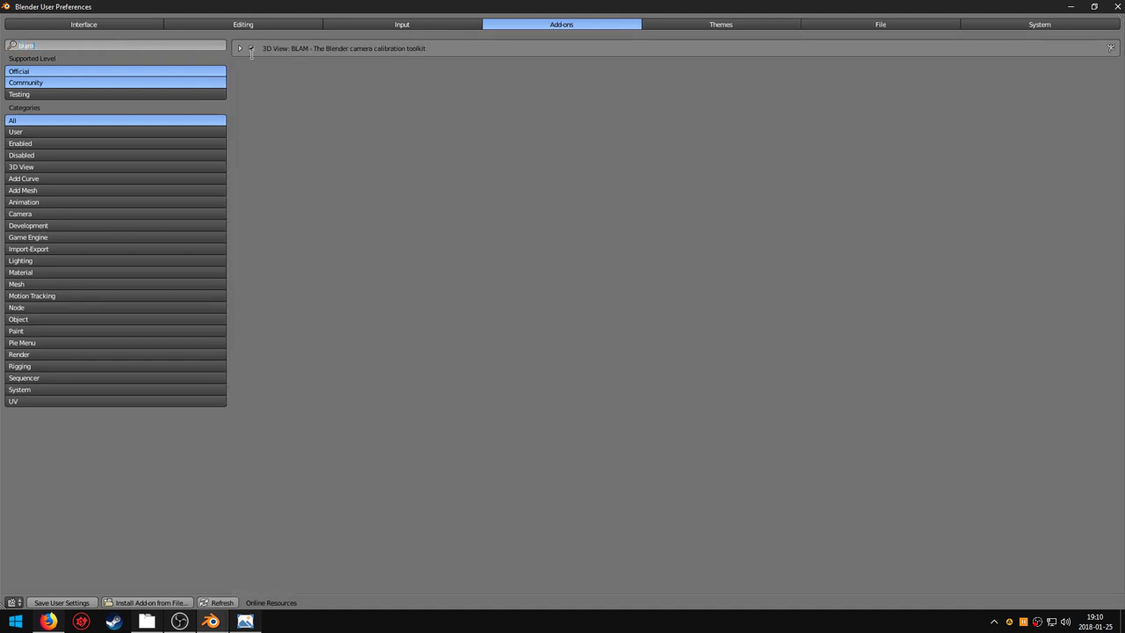
{"action": "left_click", "coordinate": [148, 602]}
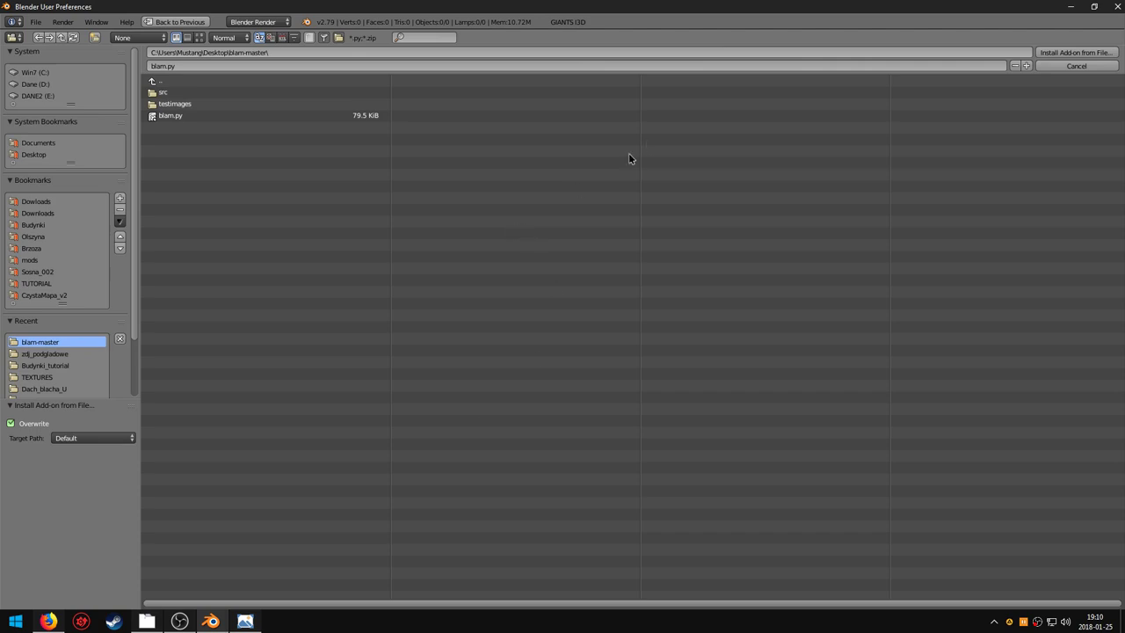
{"action": "key", "text": "Escape"}
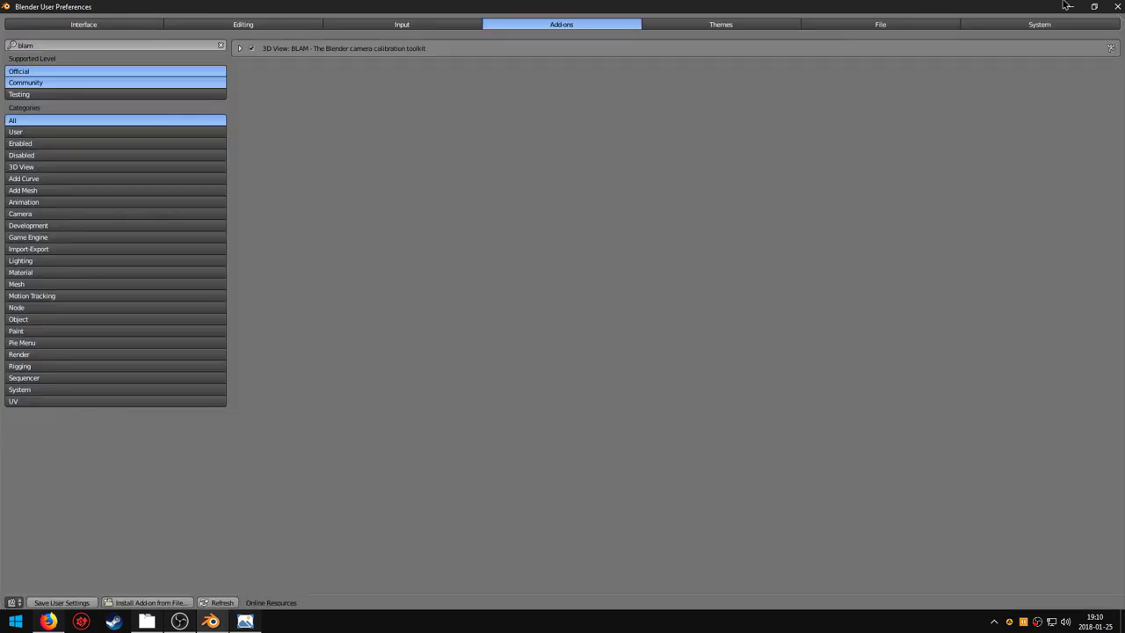
{"action": "left_click_drag", "start_coordinate": [1066, 6], "coordinate": [887, 125]}
{"action": "left_click", "coordinate": [905, 130]}
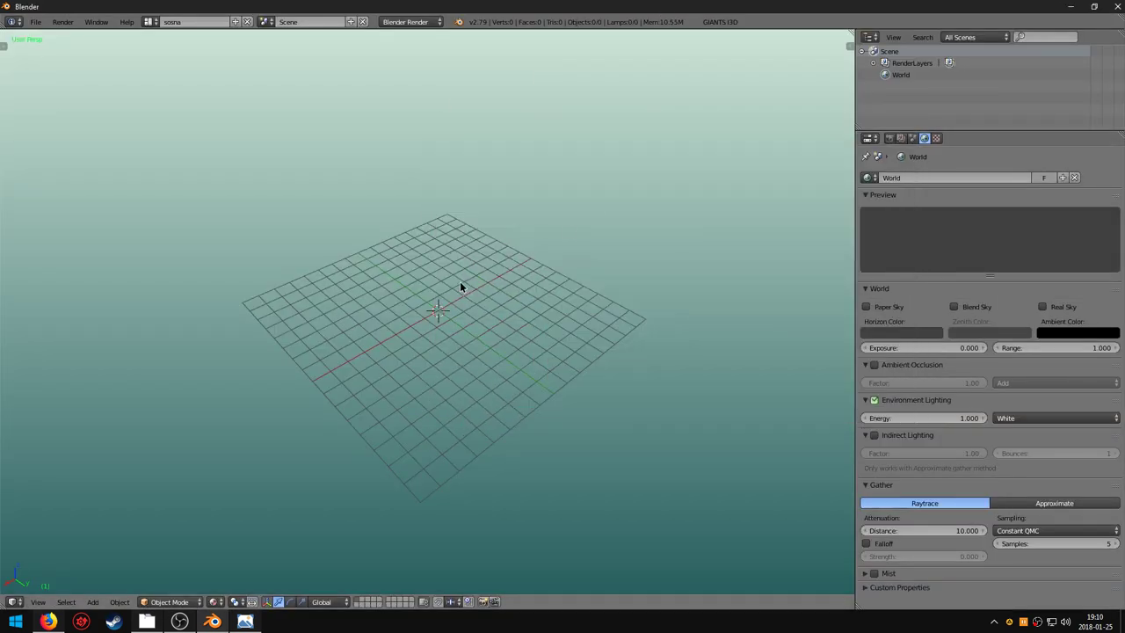
Save the scene as budynki_tut.blend in Budynki_tutorial, reached via the Budynki bookmark.
{"action": "mouse_move", "coordinate": [460, 283]}
{"action": "middle_mouse_down"}
{"action": "mouse_move", "coordinate": [478, 291]}
{"action": "mouse_move", "coordinate": [471, 307]}
{"action": "middle_mouse_up"}
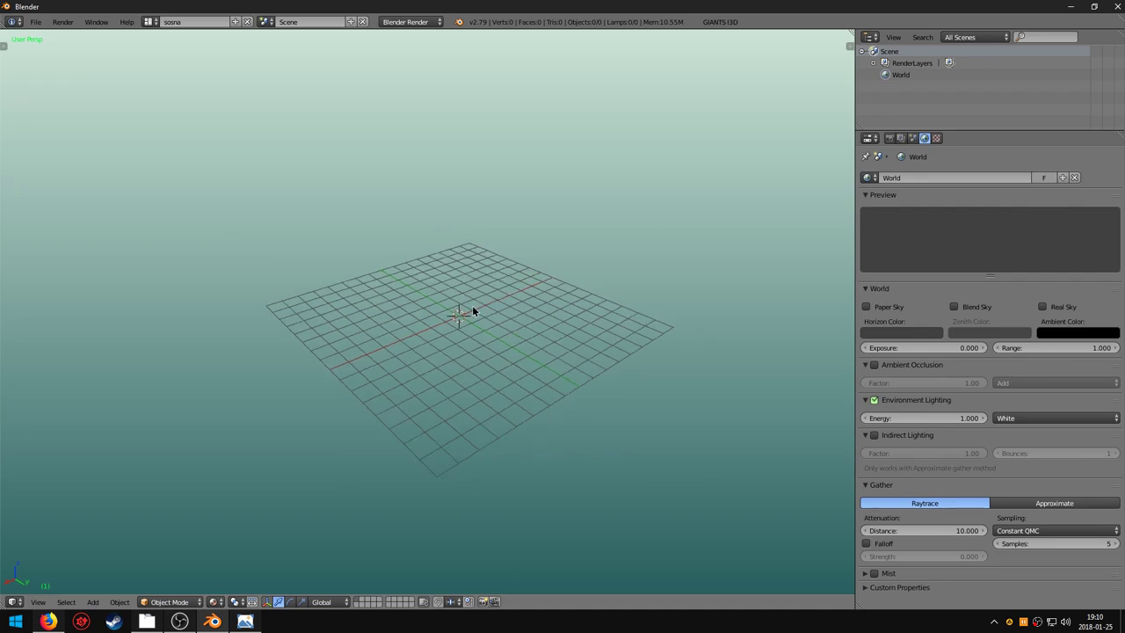
{"action": "key", "text": "ctrl+s"}
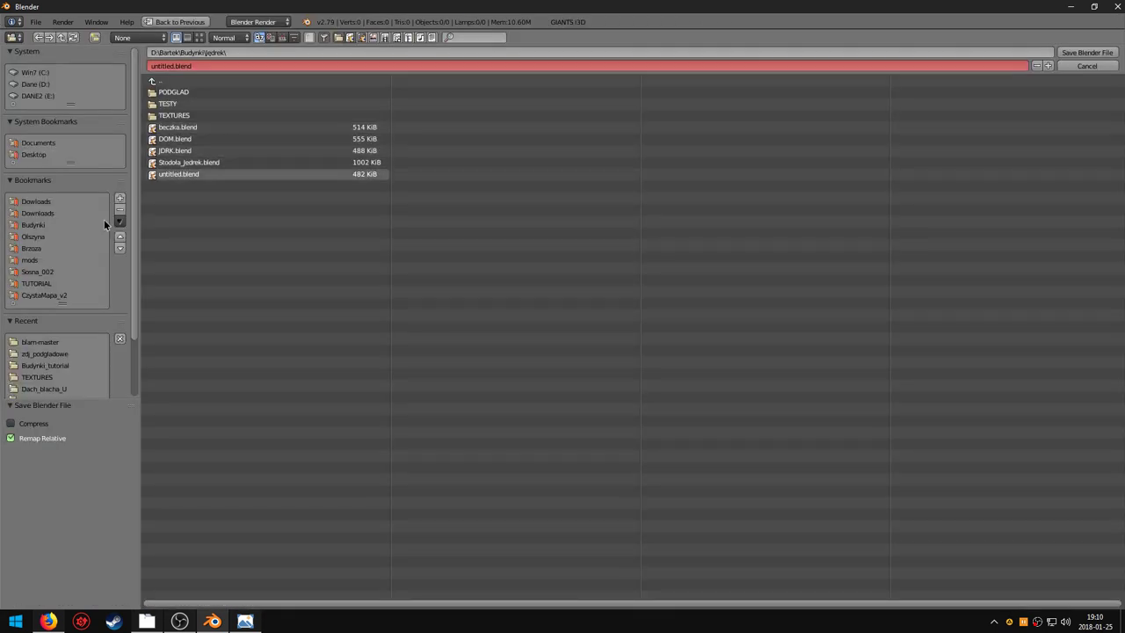
{"action": "left_click", "coordinate": [33, 225]}
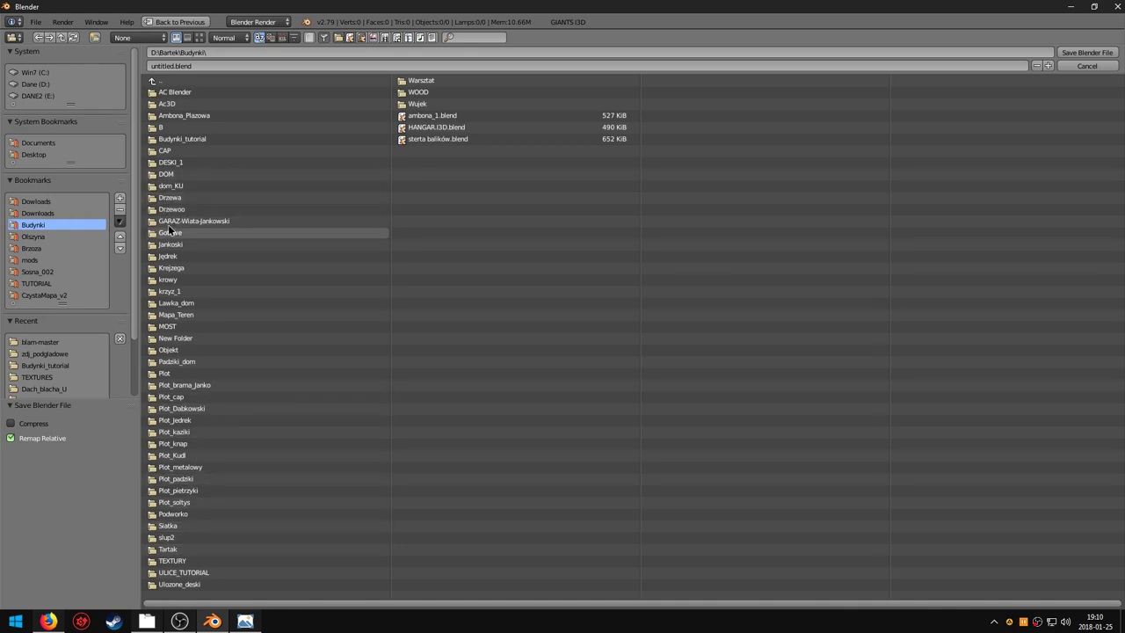
{"action": "left_click", "coordinate": [182, 139]}
{"action": "left_click", "coordinate": [213, 67]}
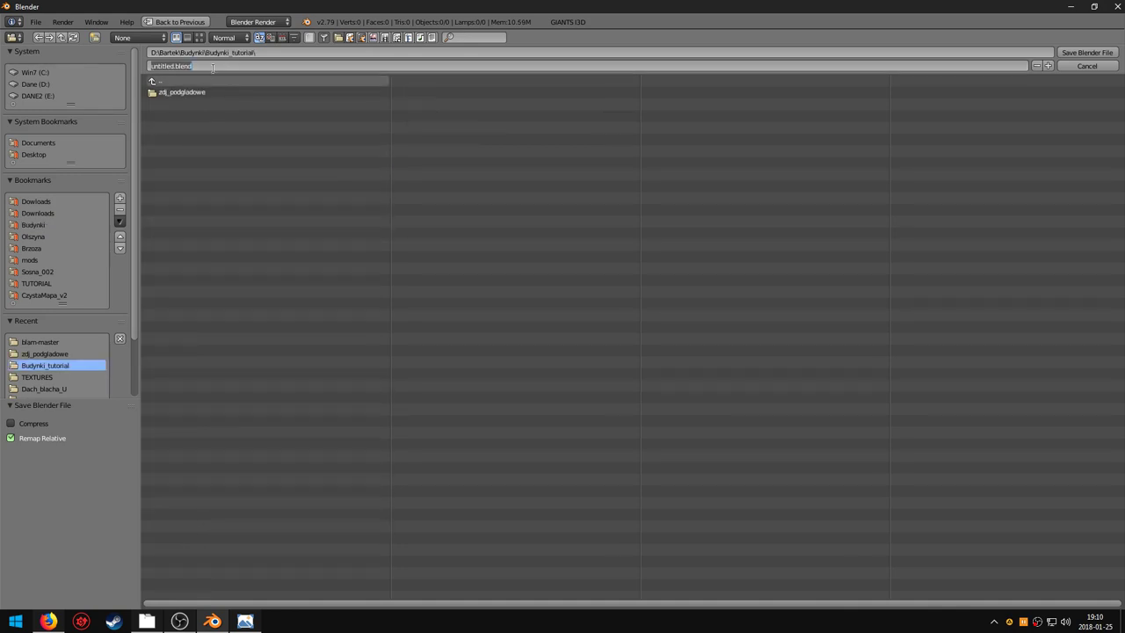
{"action": "type", "text": "budynki_tu"}
{"action": "key", "text": "Return"}
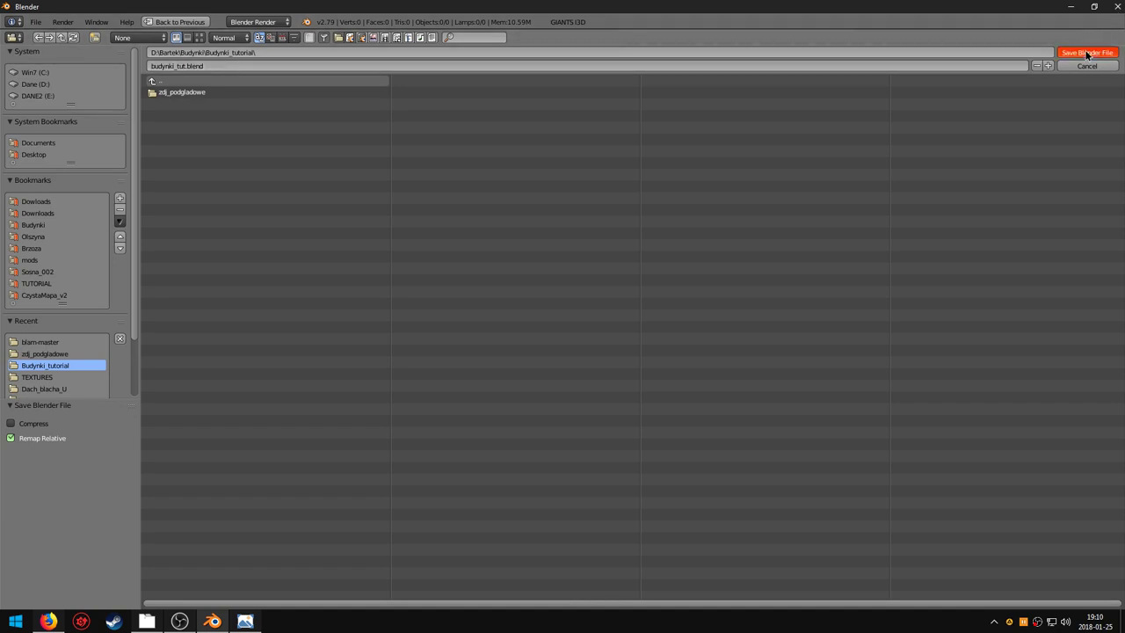
{"action": "left_click", "coordinate": [1087, 53]}
{"action": "middle_click_drag", "start_coordinate": [535, 269], "coordinate": [474, 332]}
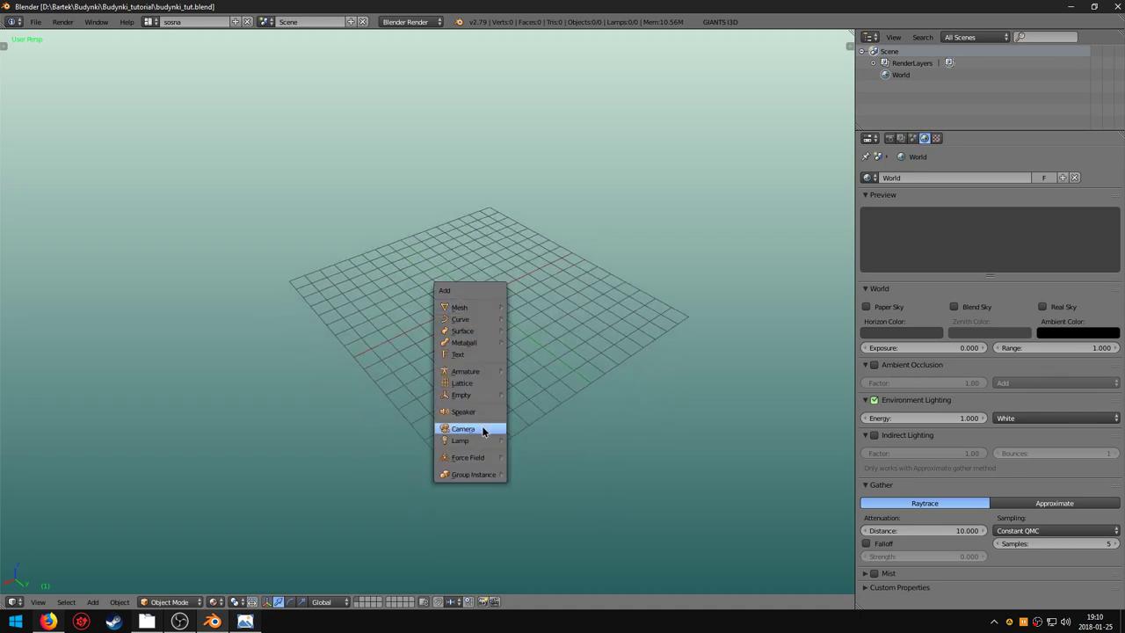
Add a camera, split the 3D view, and make the left half a Movie Clip Editor.
{"action": "left_click", "coordinate": [483, 429]}
{"action": "mouse_move", "coordinate": [484, 397]}
{"action": "middle_mouse_down"}
{"action": "mouse_move", "coordinate": [478, 347]}
{"action": "mouse_move", "coordinate": [555, 317]}
{"action": "mouse_move", "coordinate": [469, 352]}
{"action": "mouse_move", "coordinate": [501, 350]}
{"action": "middle_mouse_up"}
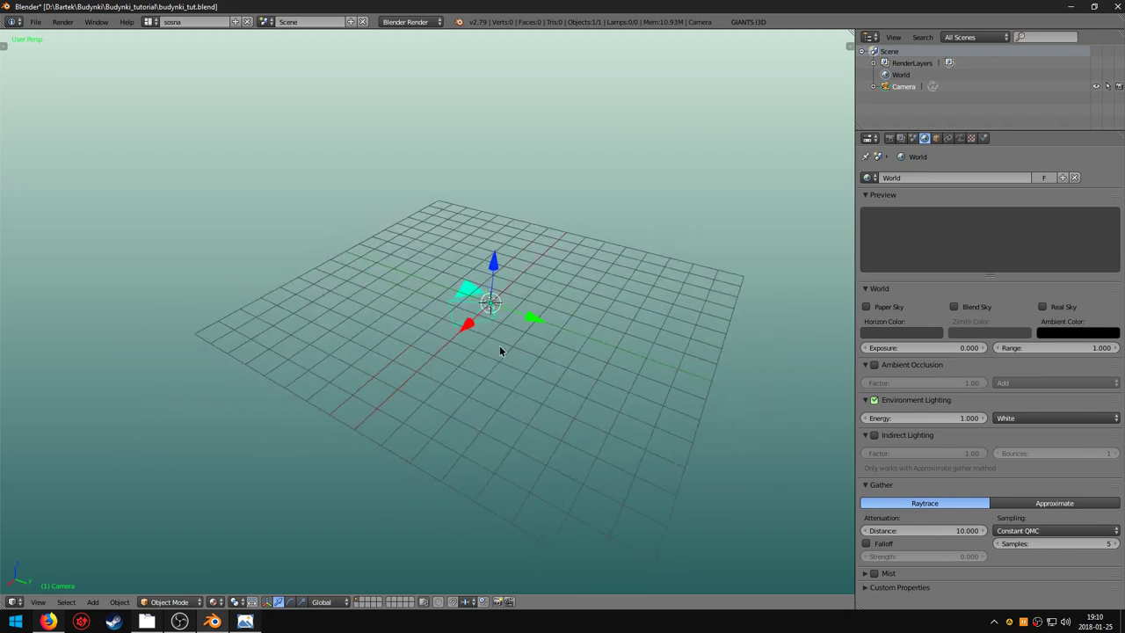
{"action": "right_click", "coordinate": [540, 30]}
{"action": "left_click", "coordinate": [536, 44]}
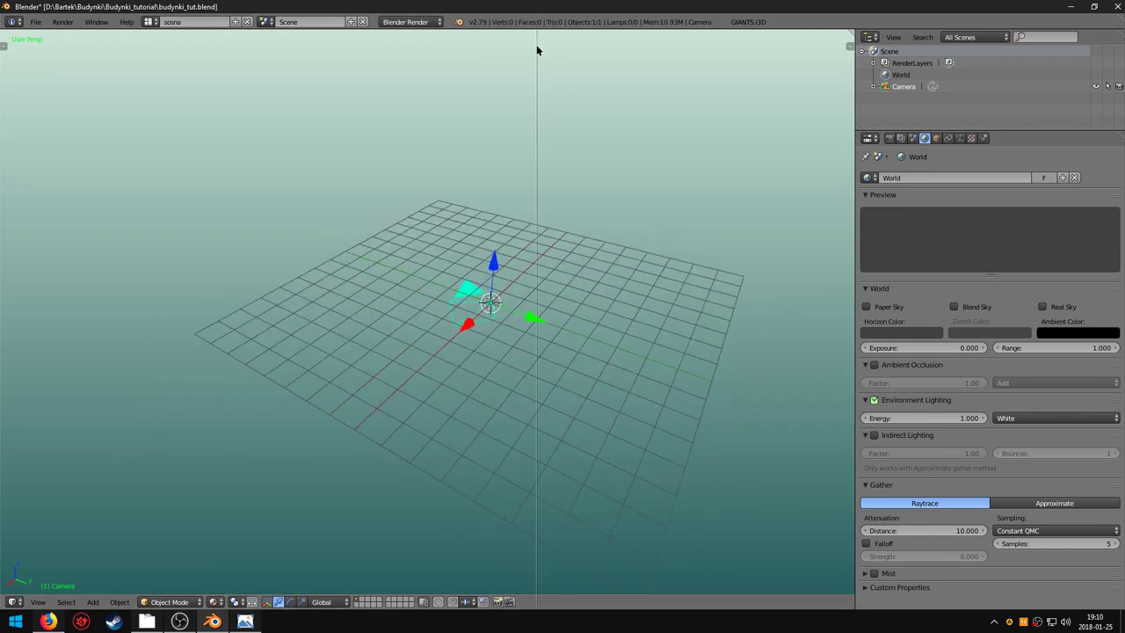
{"action": "left_click", "coordinate": [579, 80]}
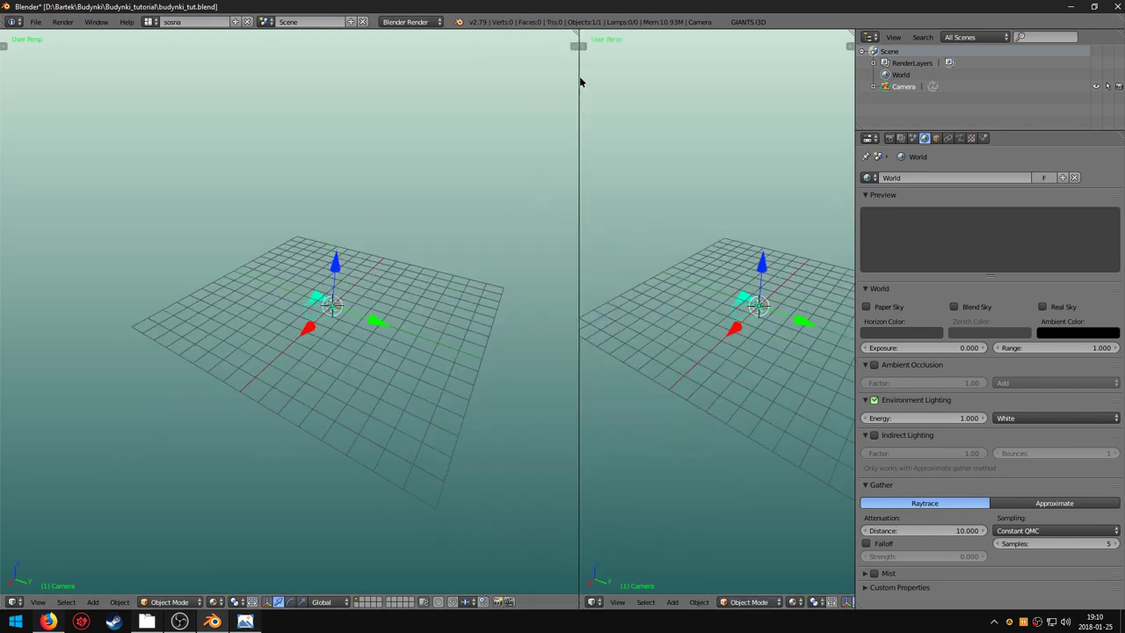
{"action": "left_click", "coordinate": [15, 602]}
{"action": "left_click", "coordinate": [47, 498]}
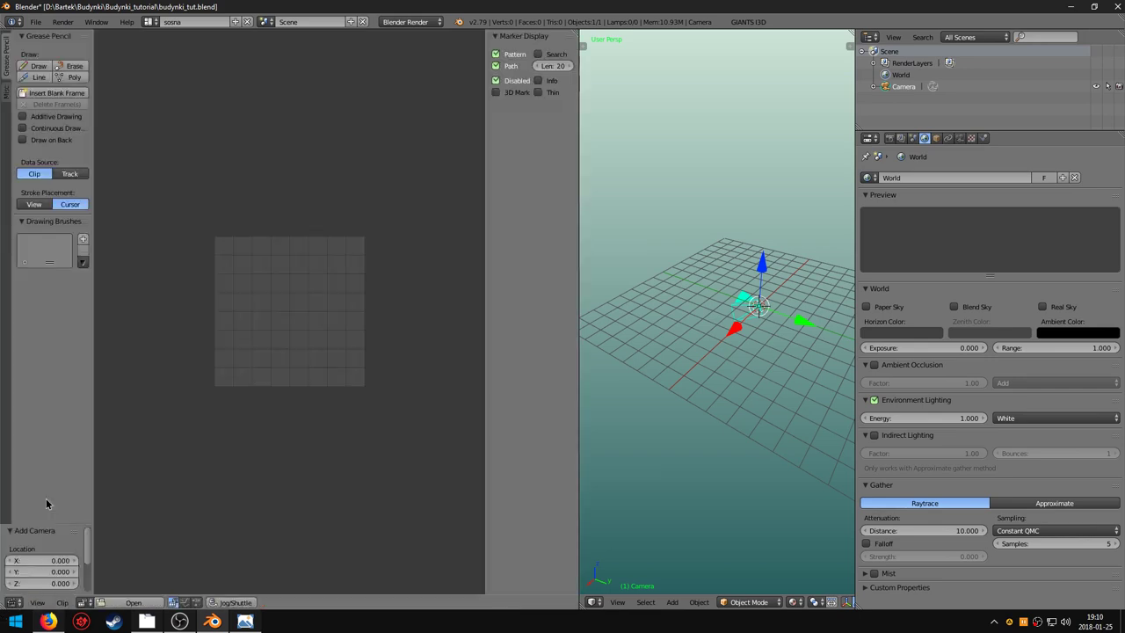
Load zdj_podgladowe/DSCF9998.JPG as the clip, fit it, and maximize the clip editor.
{"action": "scroll", "coordinate": [234, 415], "scroll_direction": "up", "scroll_amount": 1}
{"action": "scroll", "coordinate": [237, 413], "scroll_direction": "down", "scroll_amount": 1}
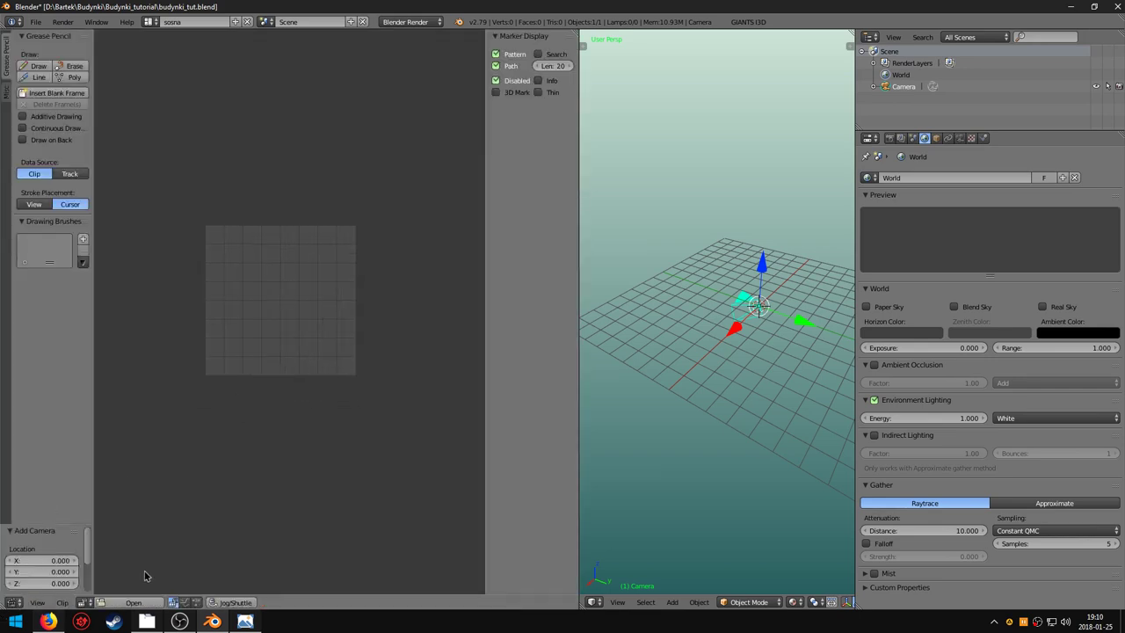
{"action": "left_click", "coordinate": [134, 603]}
{"action": "left_click", "coordinate": [181, 93]}
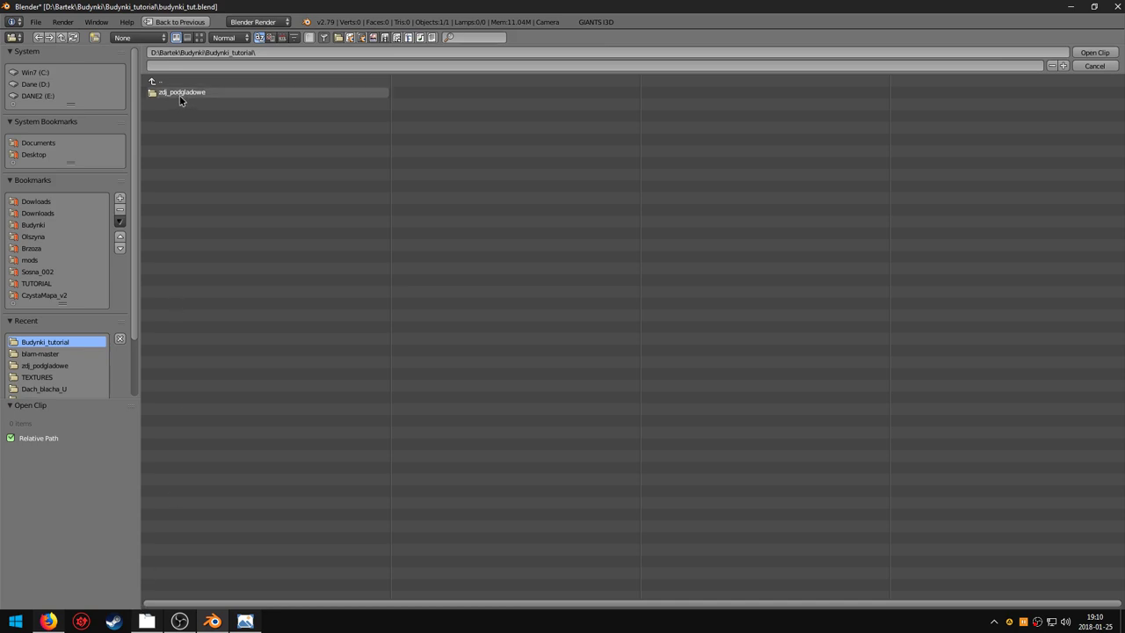
{"action": "left_click", "coordinate": [200, 37]}
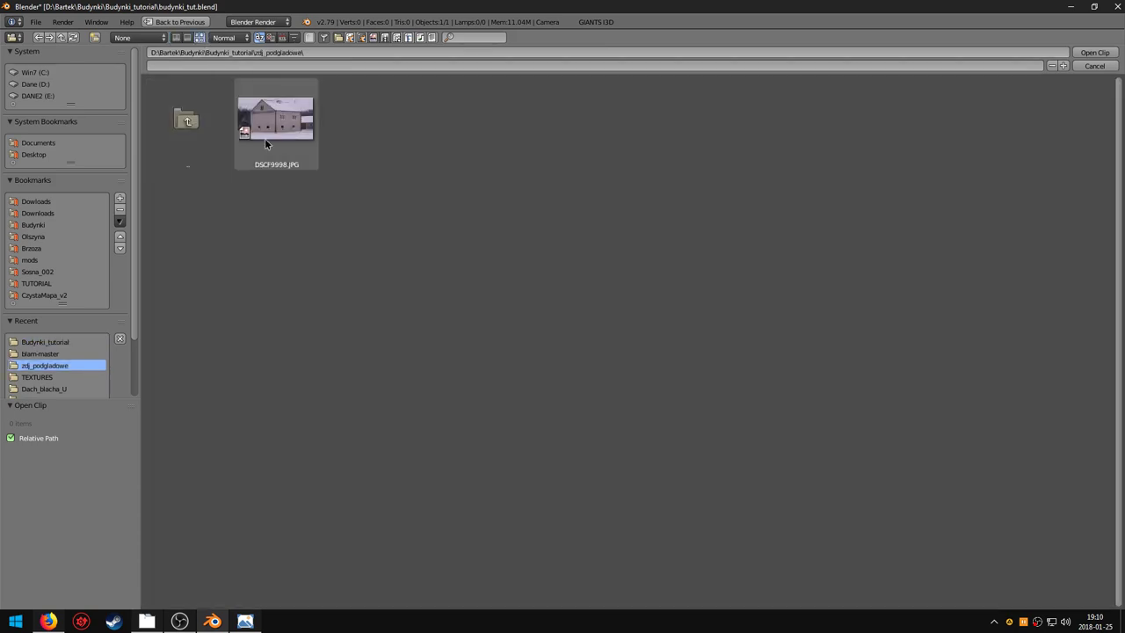
{"action": "double_click", "coordinate": [268, 140]}
{"action": "key", "text": "f"}
{"action": "scroll", "coordinate": [267, 379], "scroll_direction": "up", "scroll_amount": 1}
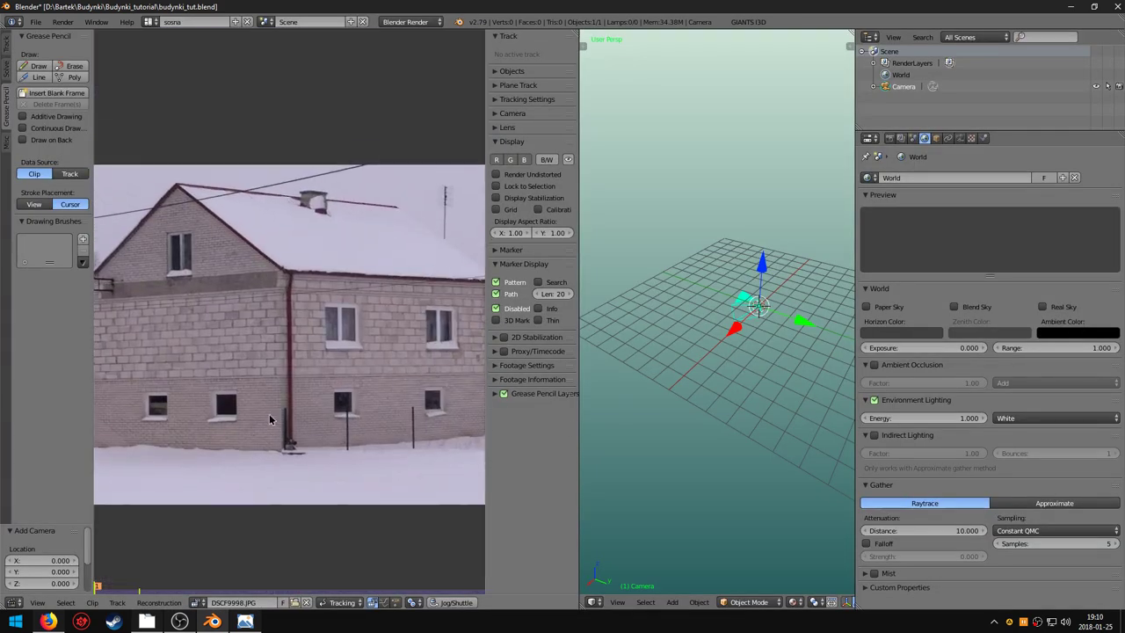
{"action": "scroll", "coordinate": [267, 379], "scroll_direction": "down", "scroll_amount": 1}
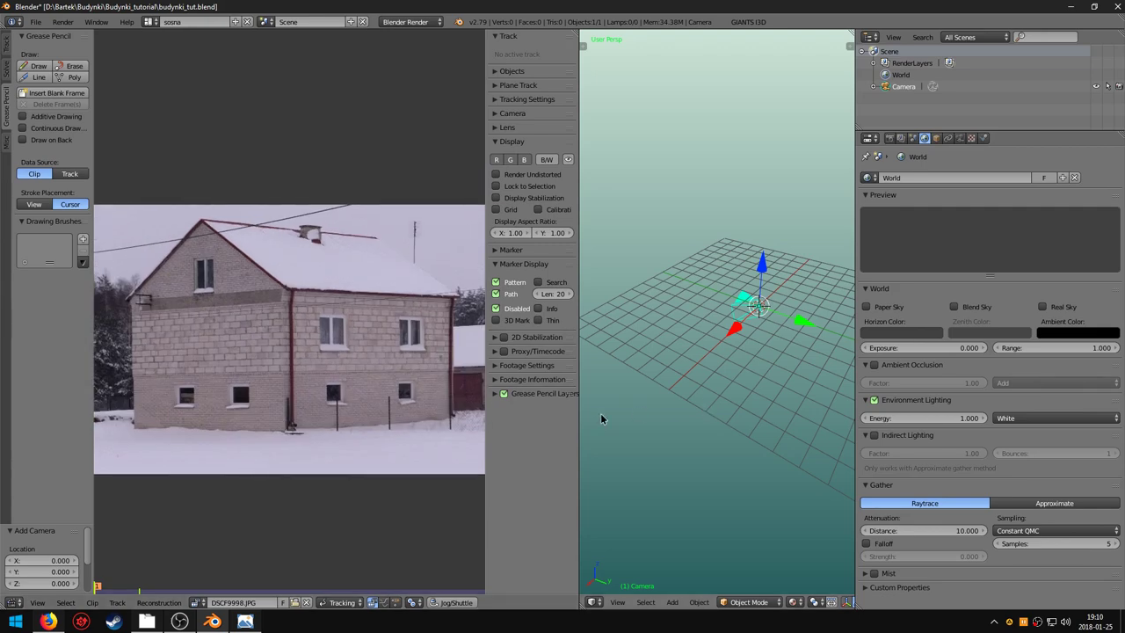
{"action": "key", "text": "ctrl+Up"}
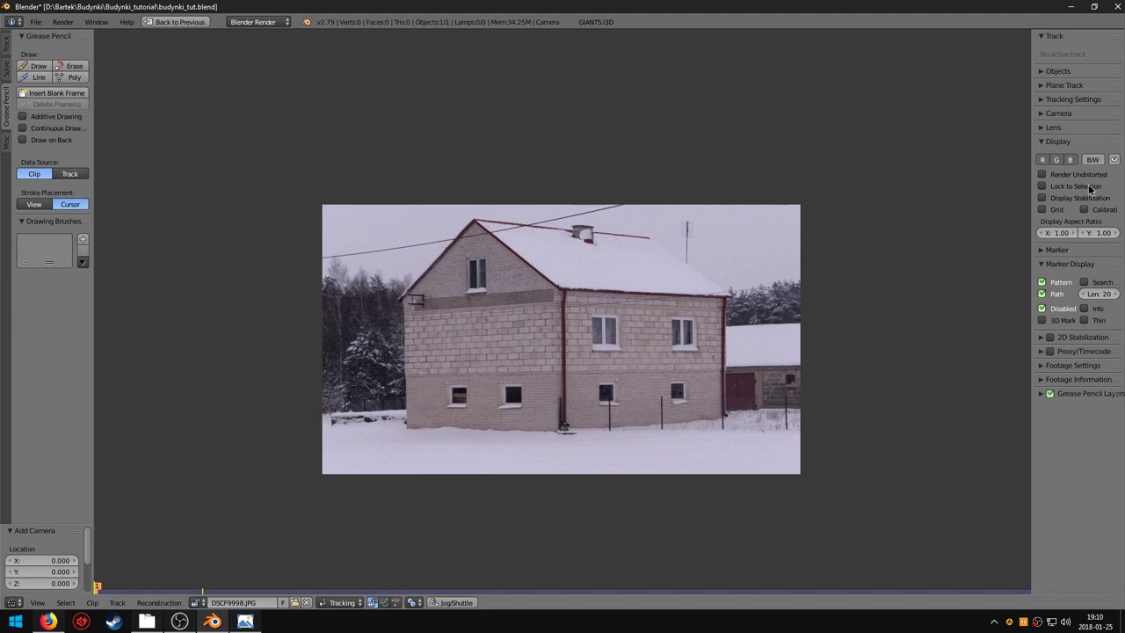
Collapse the Display, Track and Marker Display panels and add a new grease pencil layer.
{"action": "left_click", "coordinate": [1041, 141]}
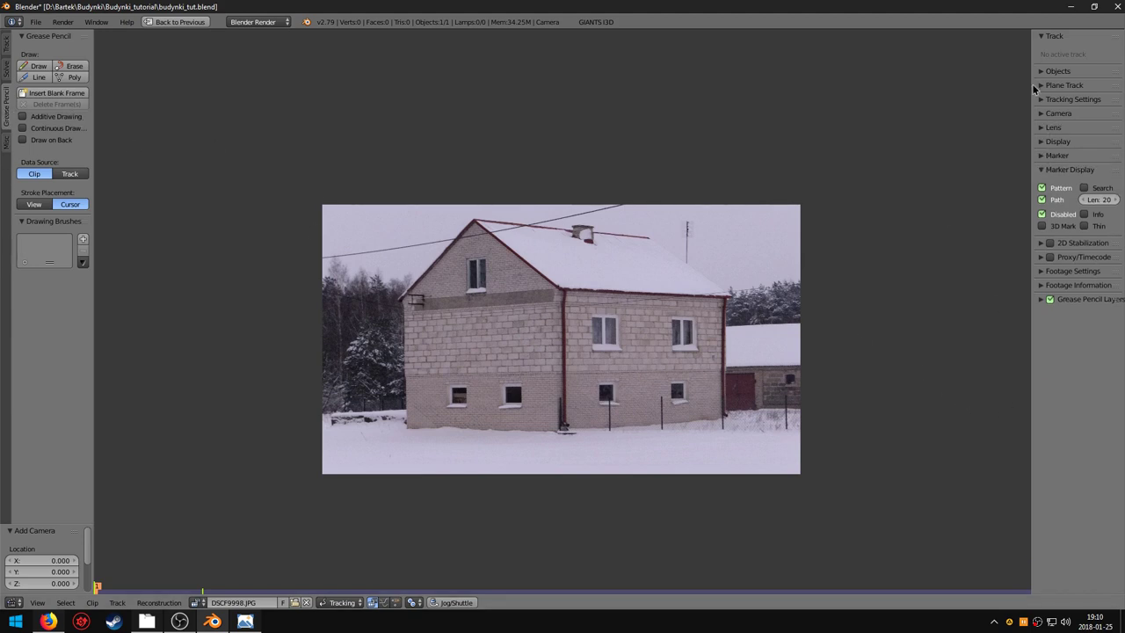
{"action": "left_click", "coordinate": [1041, 36]}
{"action": "left_click", "coordinate": [1043, 148]}
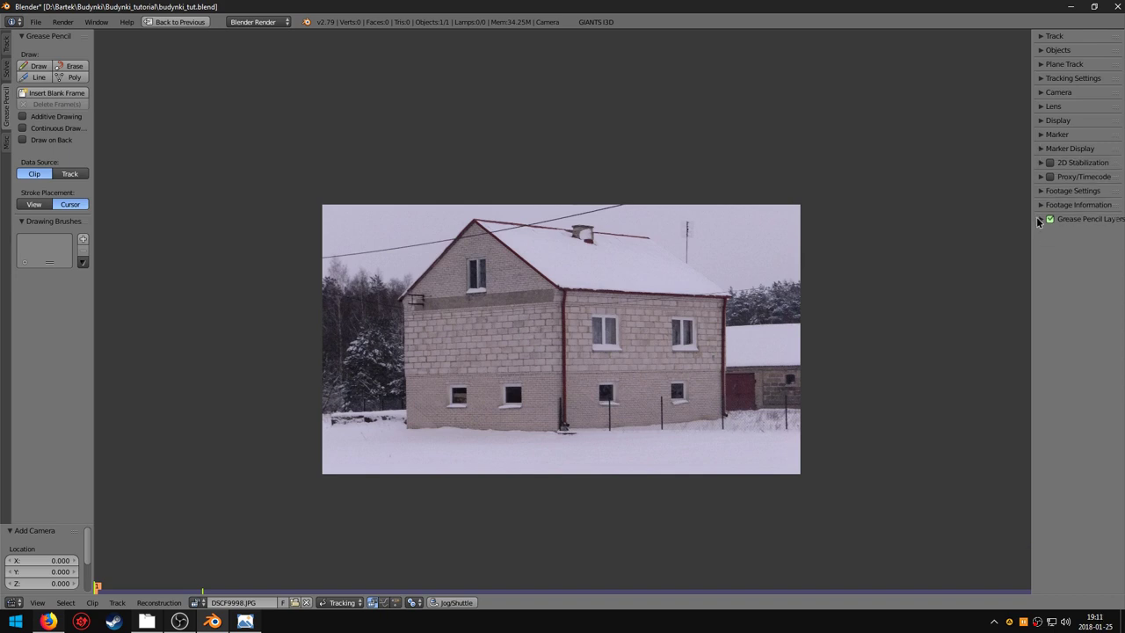
{"action": "left_click", "coordinate": [1040, 219]}
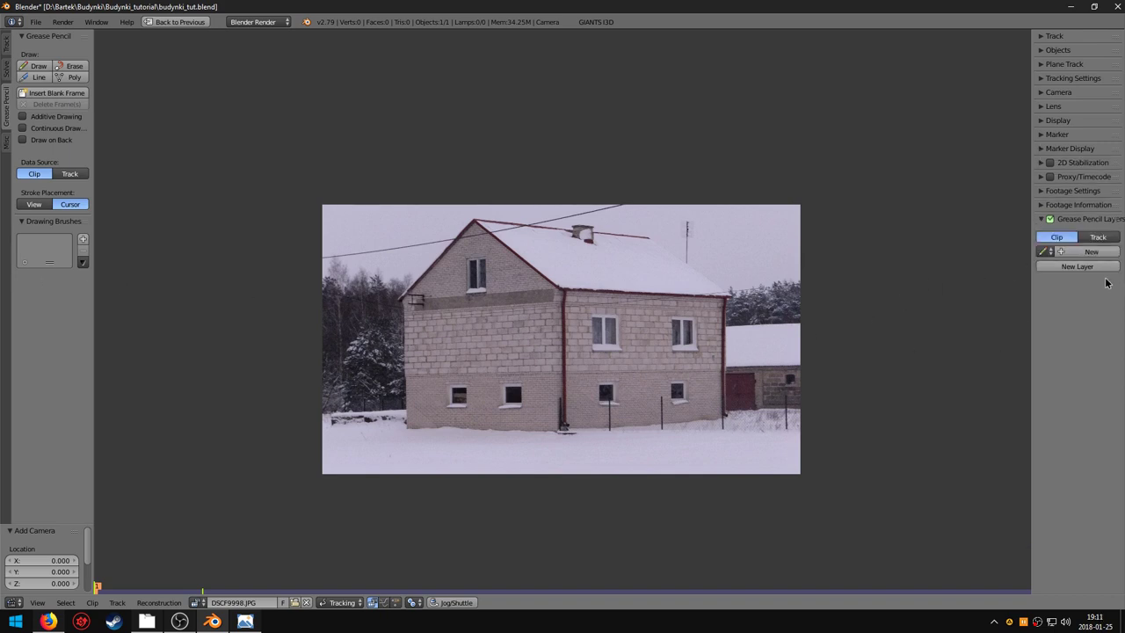
{"action": "left_click", "coordinate": [1078, 266]}
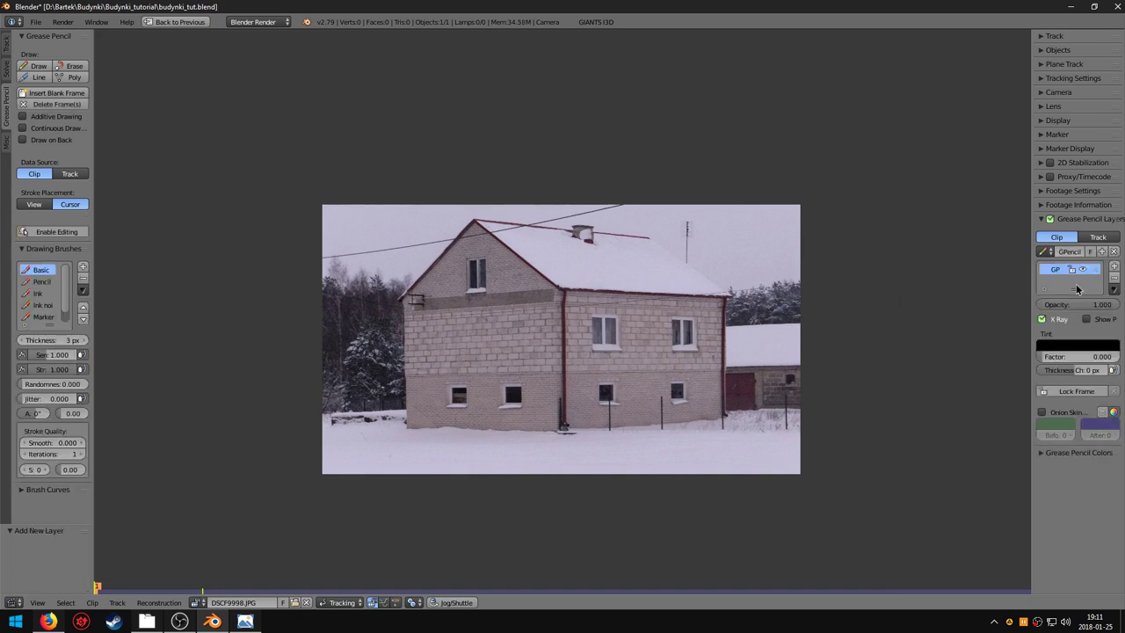
Set the layer tint to bright red with factor 1.0.
{"action": "left_click", "coordinate": [1065, 348]}
{"action": "left_click", "coordinate": [1049, 349]}
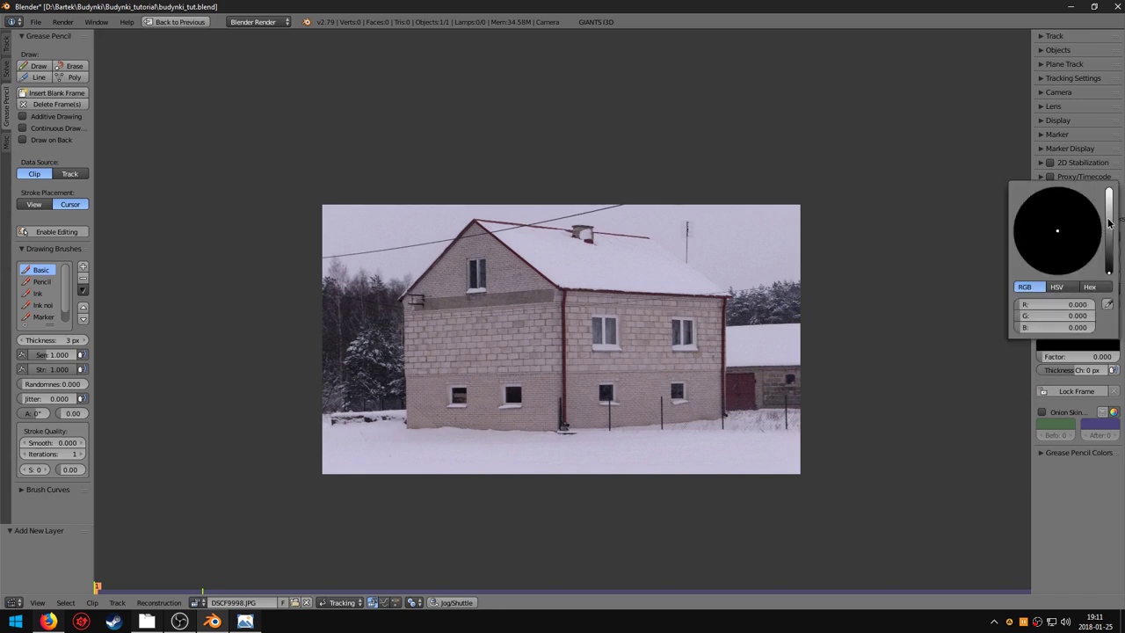
{"action": "left_click_drag", "start_coordinate": [1109, 223], "coordinate": [1109, 190]}
{"action": "mouse_move", "coordinate": [1050, 227]}
{"action": "left_mouse_down"}
{"action": "mouse_move", "coordinate": [1018, 212]}
{"action": "mouse_move", "coordinate": [1058, 188]}
{"action": "left_mouse_up"}
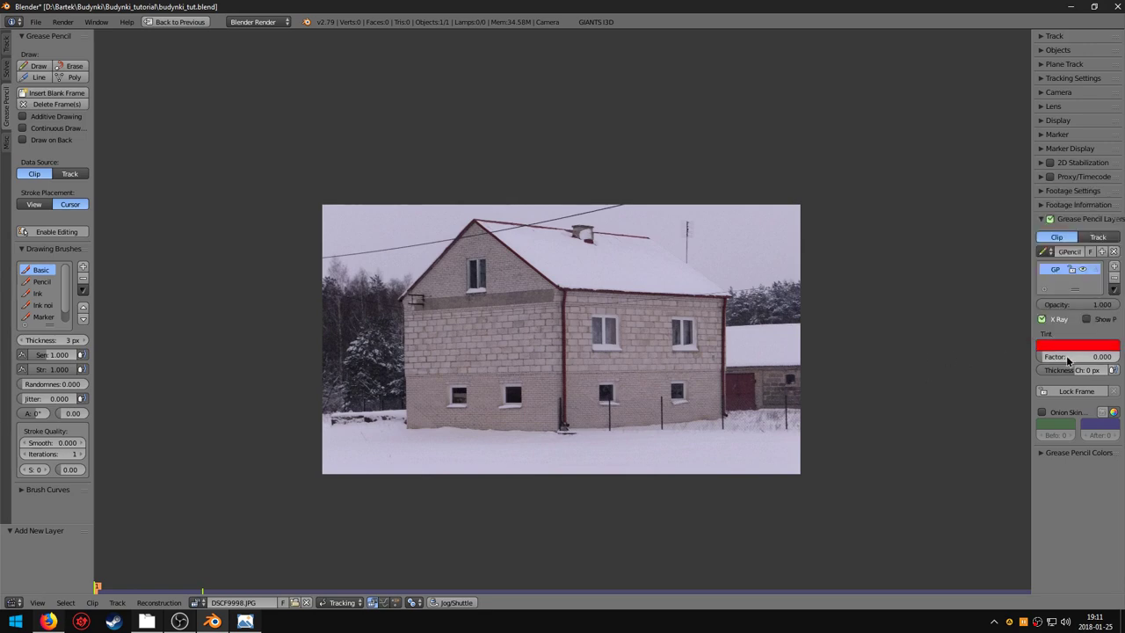
{"action": "left_click_drag", "start_coordinate": [1068, 360], "coordinate": [1121, 358]}
Zoom onto the right wall and trace a red straight line along the storey boundary to the downpipe.
{"action": "scroll", "coordinate": [598, 356], "scroll_direction": "up", "scroll_amount": 1}
{"action": "scroll", "coordinate": [617, 412], "scroll_direction": "up", "scroll_amount": 2}
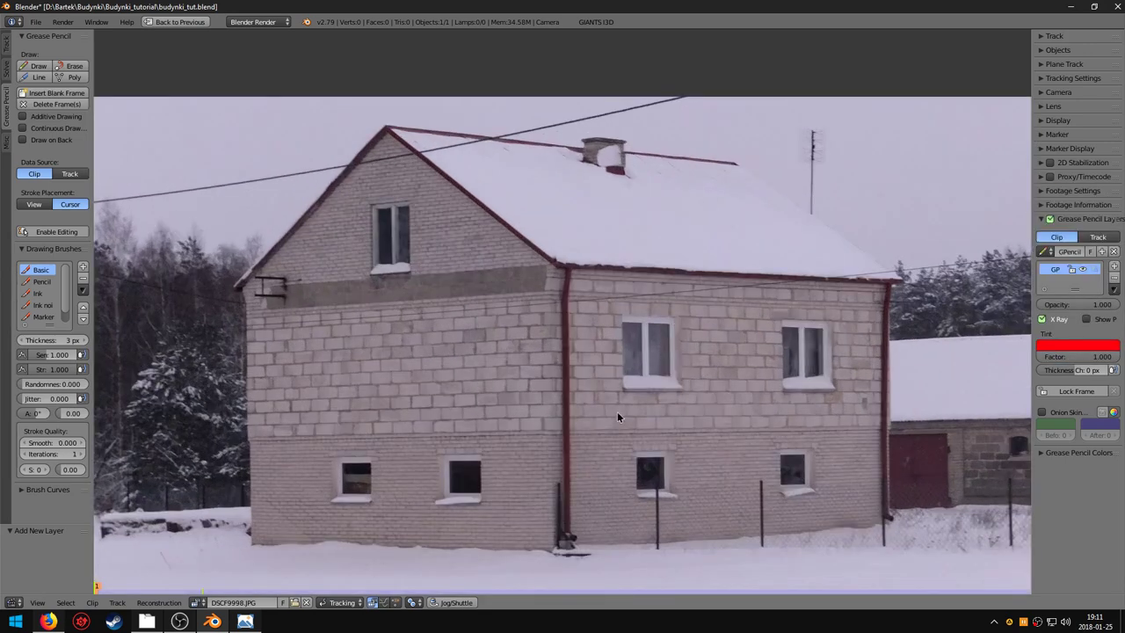
{"action": "scroll", "coordinate": [524, 353], "scroll_direction": "up", "scroll_amount": 2}
{"action": "middle_click_drag", "start_coordinate": [524, 353], "coordinate": [485, 324]}
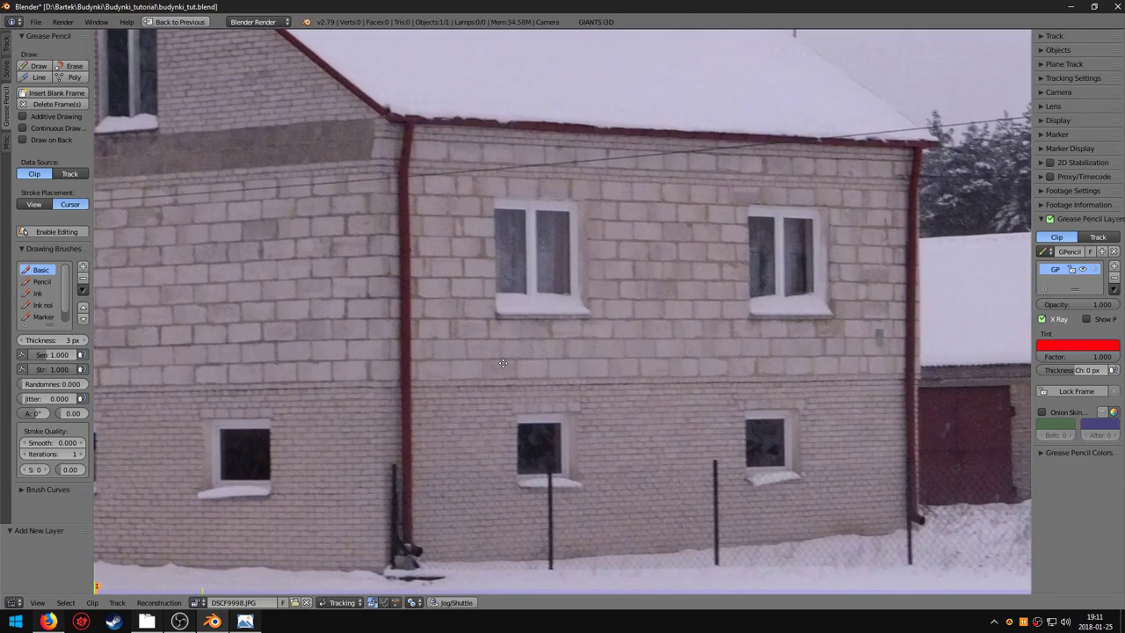
{"action": "scroll", "coordinate": [502, 371], "scroll_direction": "up", "scroll_amount": 1}
{"action": "mouse_move", "coordinate": [502, 371]}
{"action": "middle_mouse_down"}
{"action": "mouse_move", "coordinate": [475, 353]}
{"action": "mouse_move", "coordinate": [440, 401]}
{"action": "middle_mouse_up"}
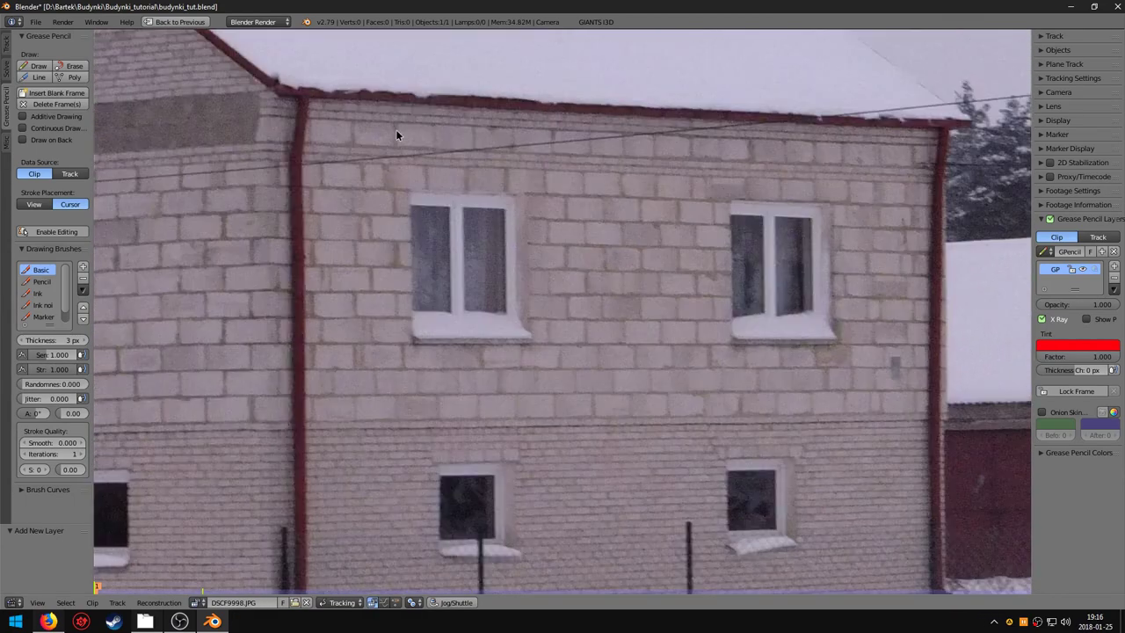
{"action": "left_click", "coordinate": [38, 78]}
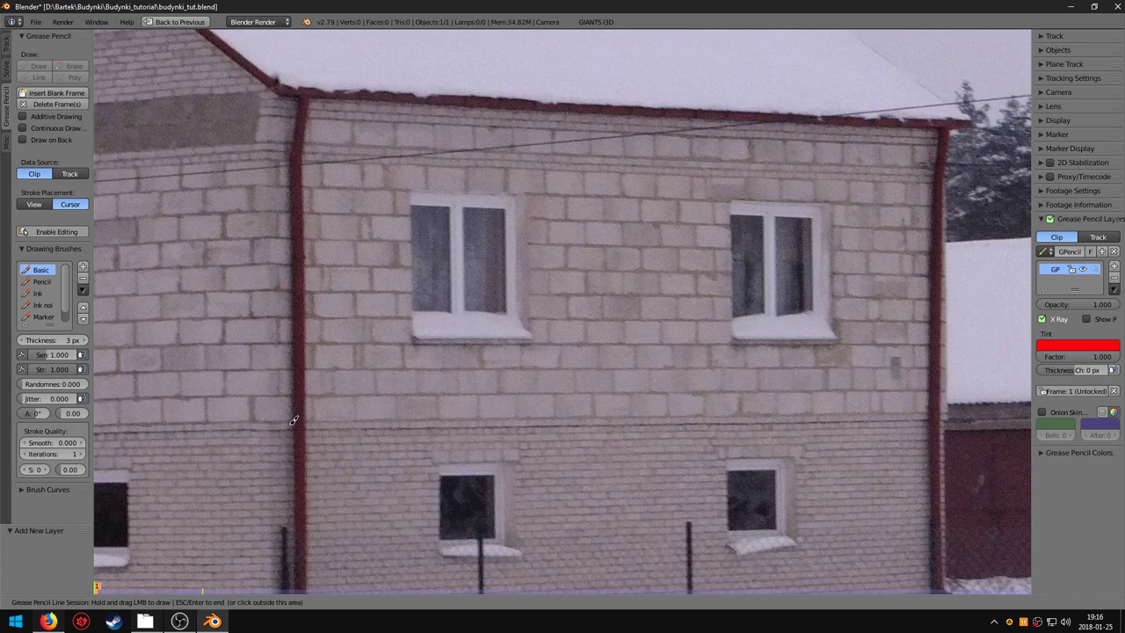
{"action": "mouse_move", "coordinate": [292, 423]}
{"action": "left_mouse_down"}
{"action": "mouse_move", "coordinate": [839, 397]}
{"action": "mouse_move", "coordinate": [910, 397]}
{"action": "mouse_move", "coordinate": [942, 416]}
{"action": "left_mouse_up"}
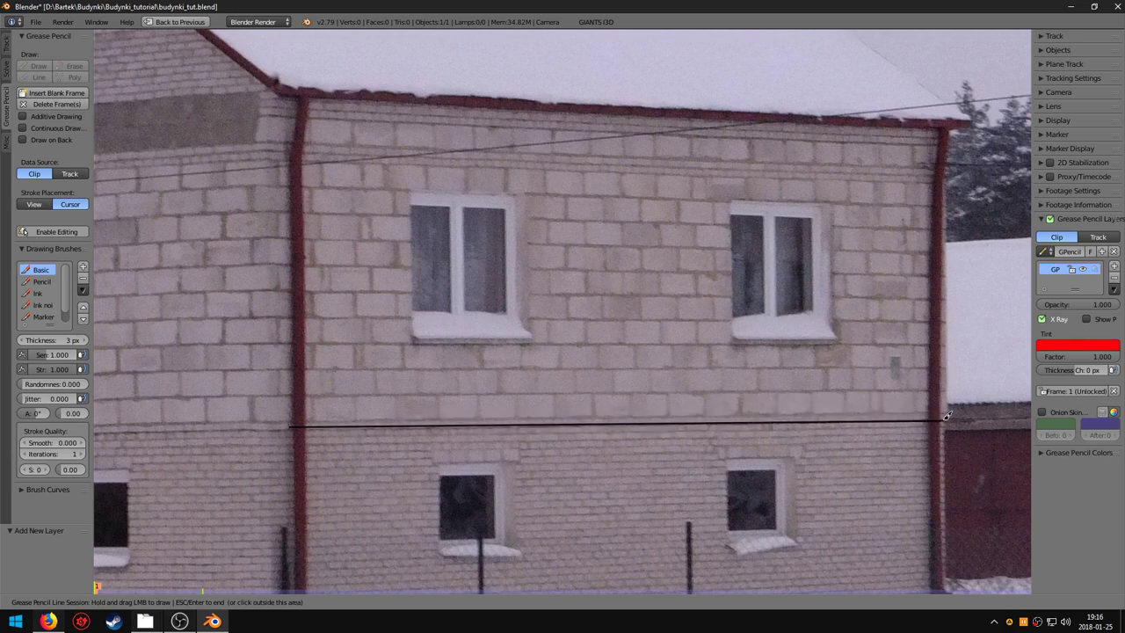
{"action": "left_click_drag", "start_coordinate": [940, 414], "coordinate": [947, 417]}
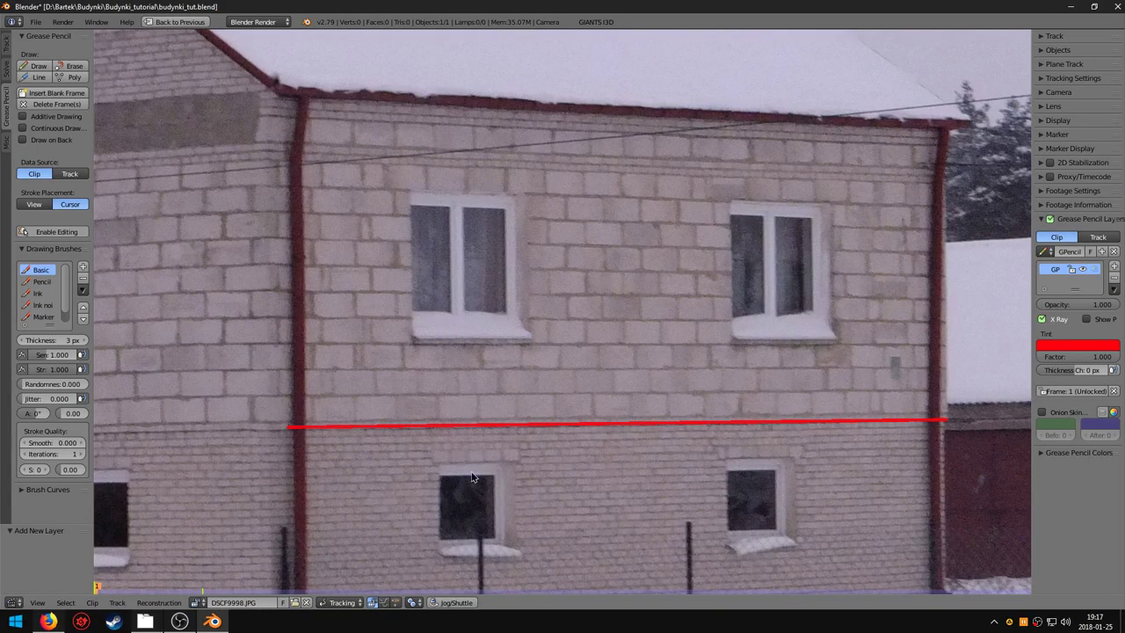
Trace the gutter with a straight red line, discarding an initial freehand stroke.
{"action": "middle_click_drag", "start_coordinate": [471, 437], "coordinate": [444, 350]}
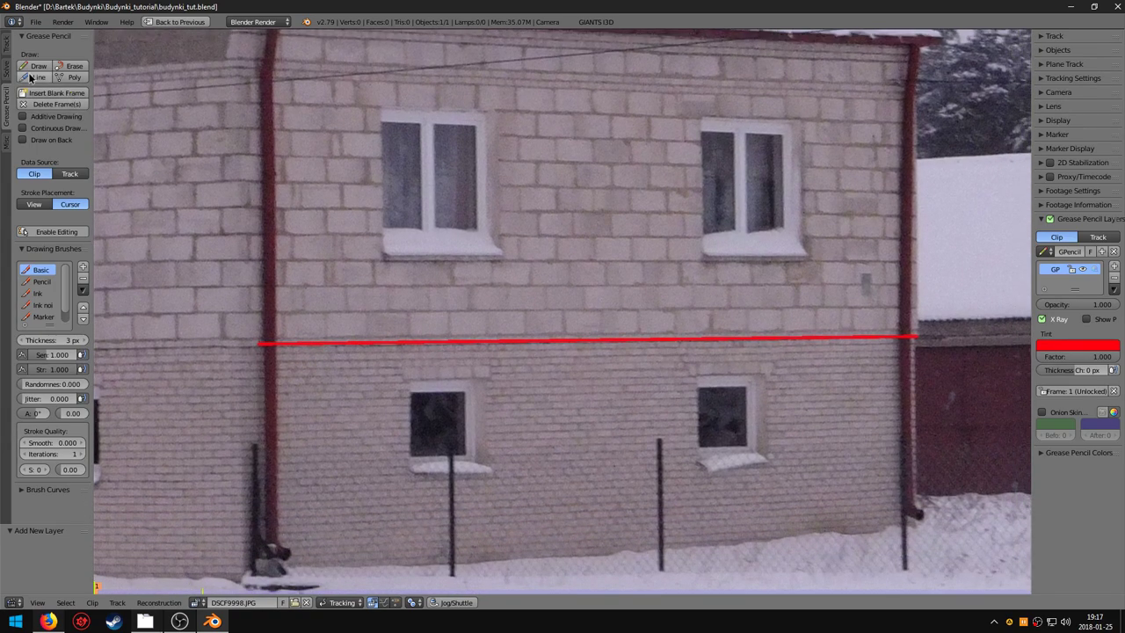
{"action": "middle_click_drag", "start_coordinate": [375, 457], "coordinate": [369, 361]}
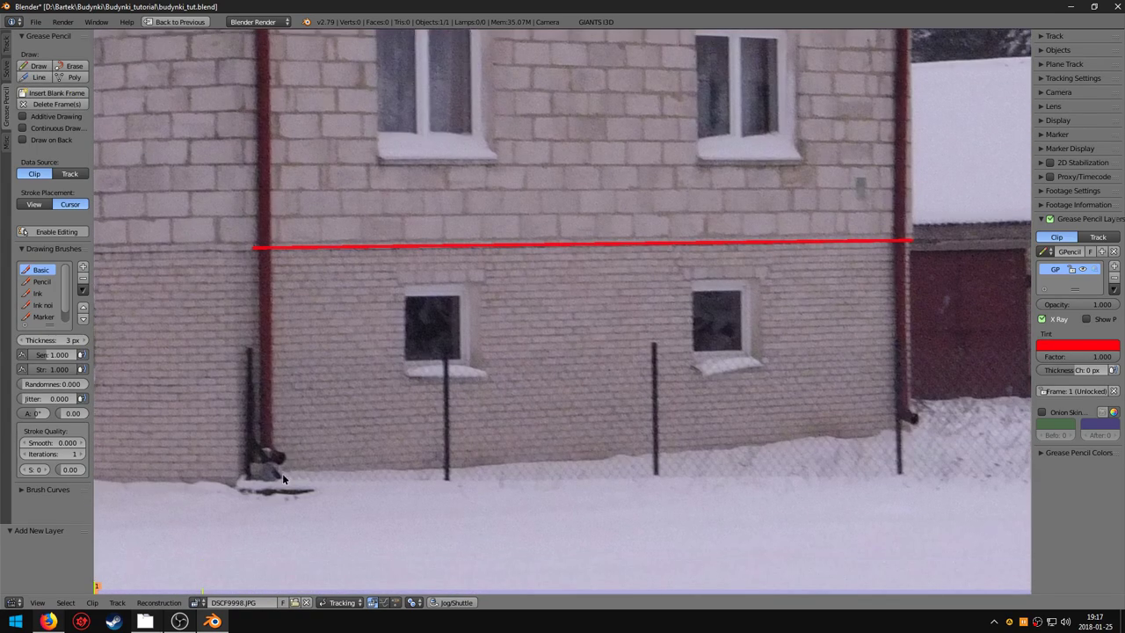
{"action": "middle_click_drag", "start_coordinate": [345, 275], "coordinate": [108, 88]}
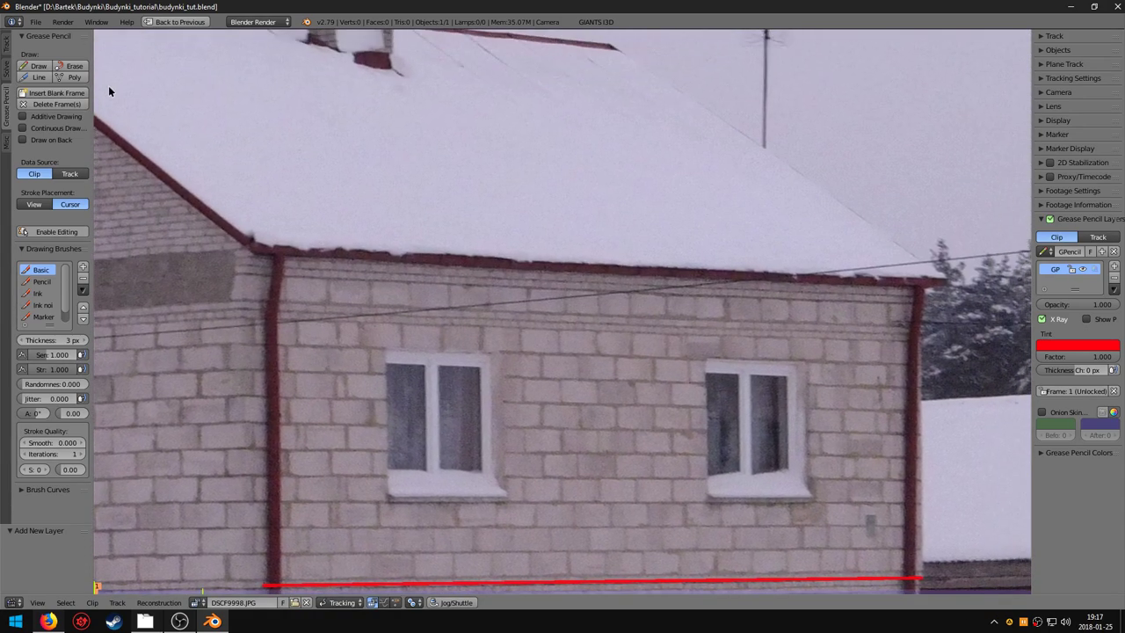
{"action": "left_click", "coordinate": [37, 75]}
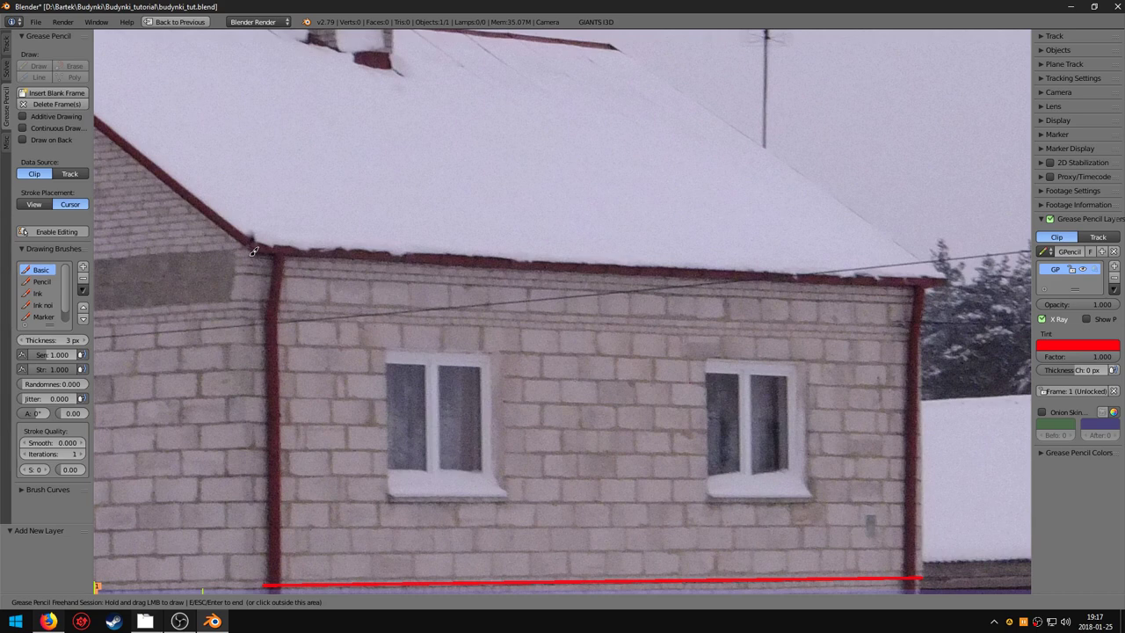
{"action": "left_click_drag", "start_coordinate": [253, 252], "coordinate": [361, 261]}
{"action": "key", "text": "Escape"}
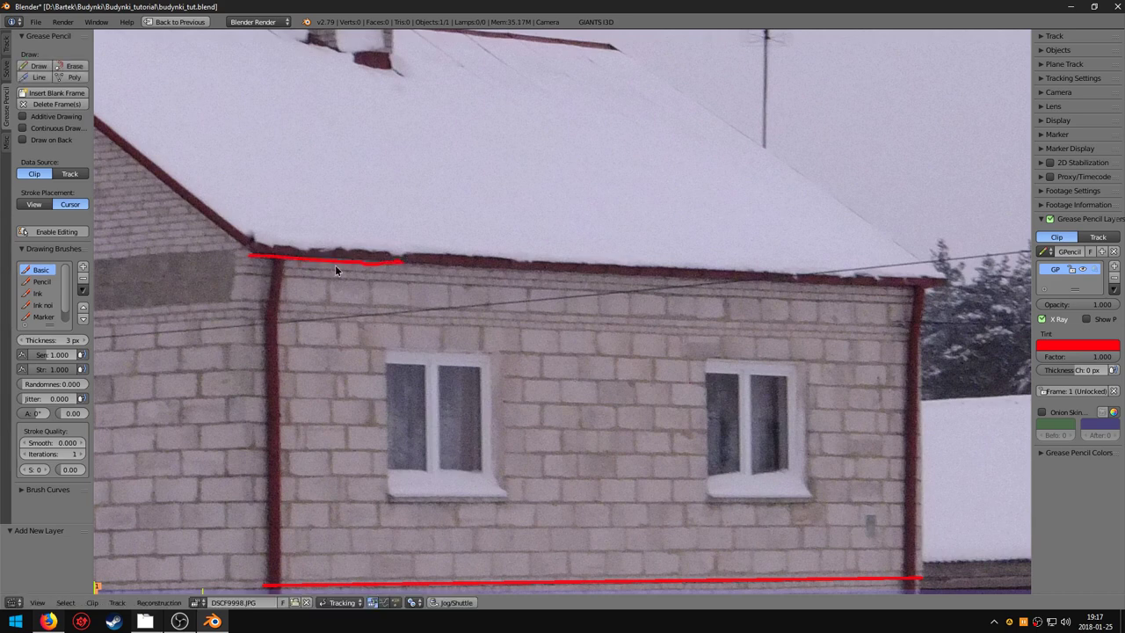
{"action": "key", "text": "ctrl+z"}
{"action": "left_click", "coordinate": [38, 77]}
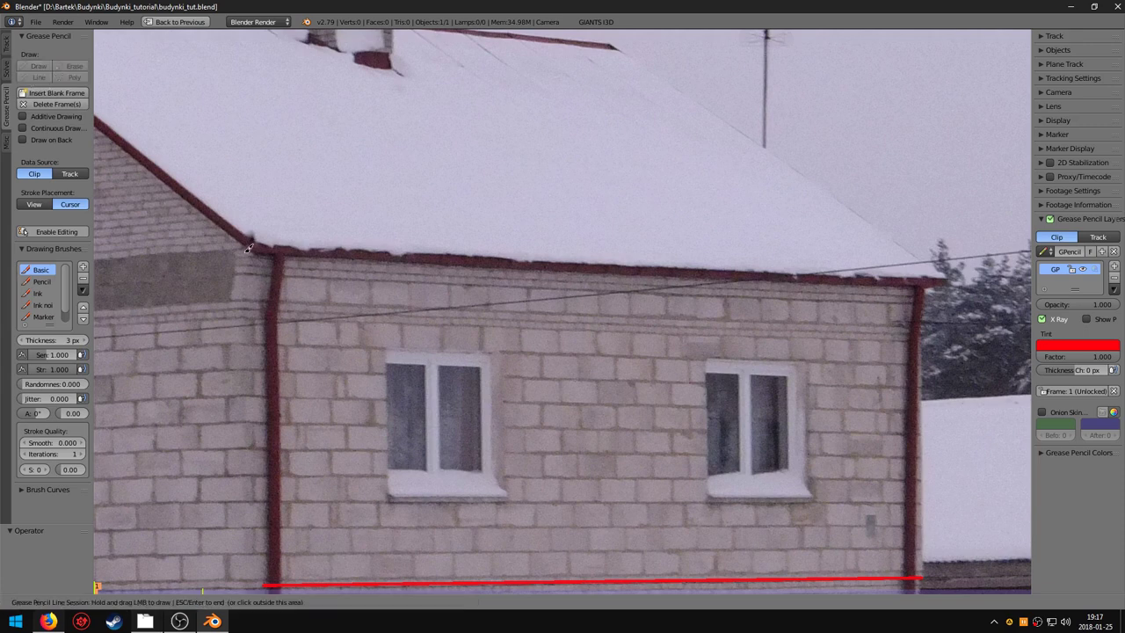
{"action": "left_click_drag", "start_coordinate": [254, 249], "coordinate": [921, 283]}
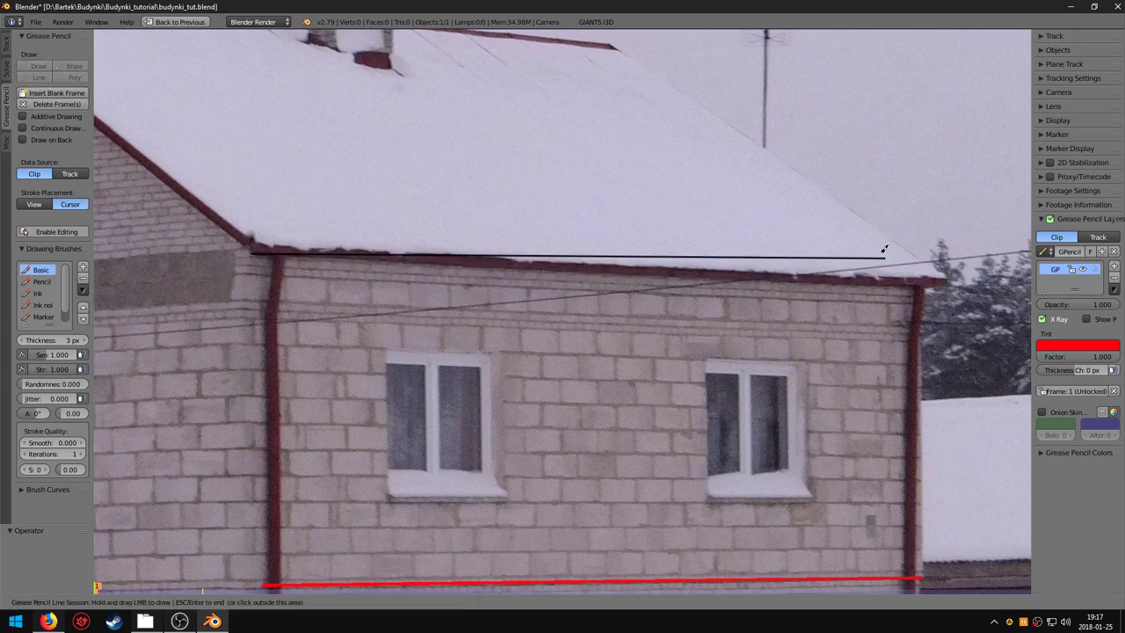
{"action": "key", "text": "Escape"}
Trace red lines along the tops of the left and right upper windows.
{"action": "scroll", "coordinate": [548, 440], "scroll_direction": "down", "scroll_amount": 2}
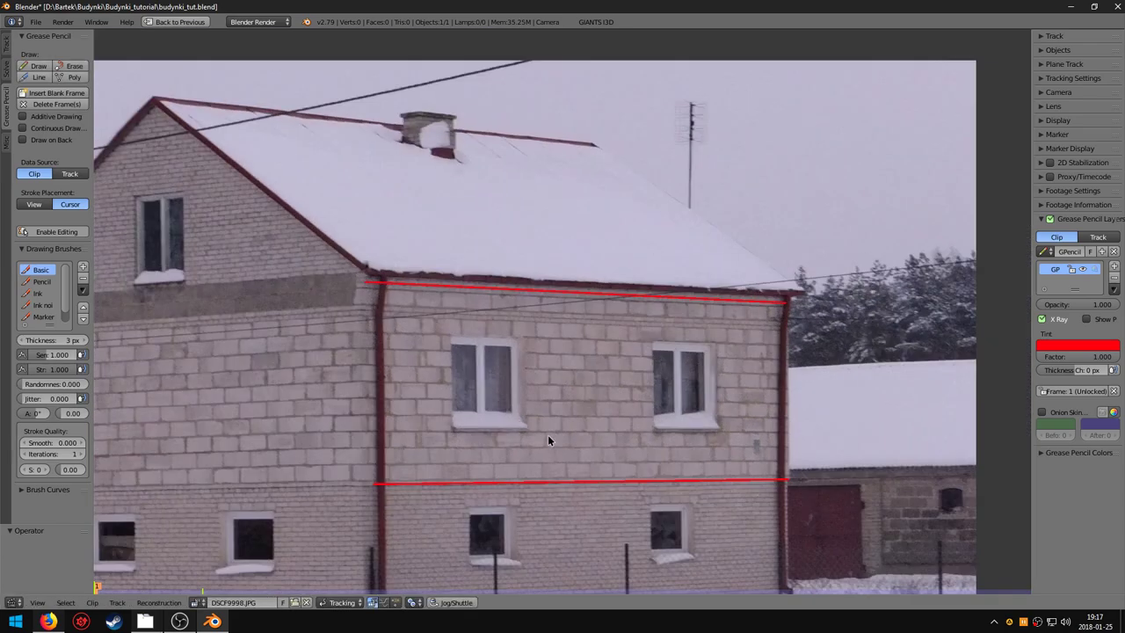
{"action": "scroll", "coordinate": [410, 397], "scroll_direction": "up", "scroll_amount": 2}
{"action": "scroll", "coordinate": [357, 416], "scroll_direction": "up", "scroll_amount": 2}
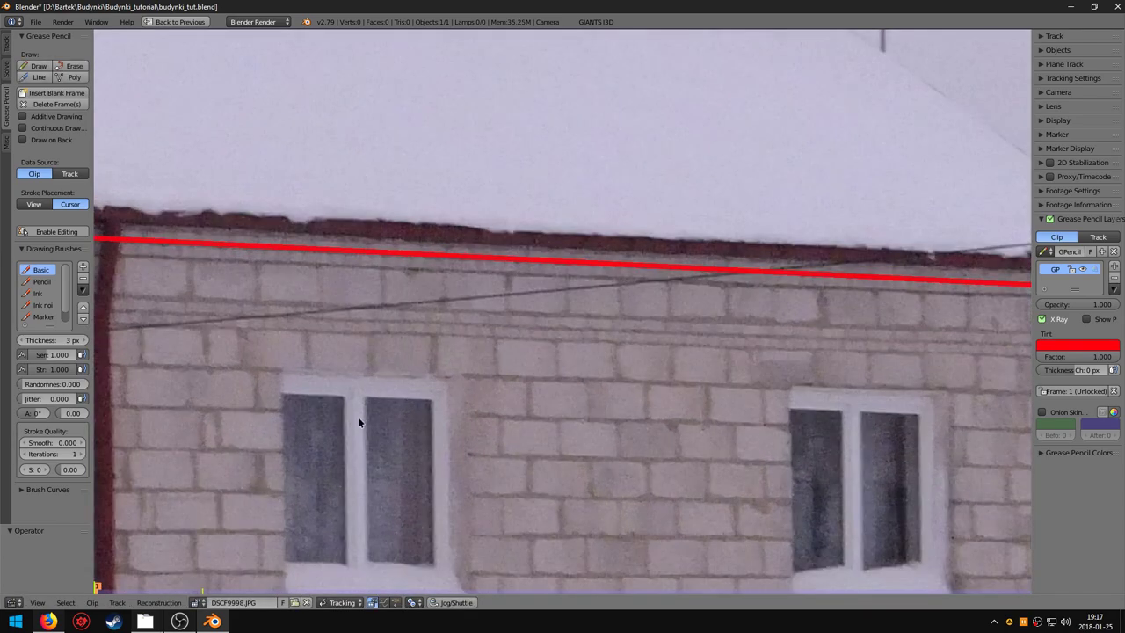
{"action": "scroll", "coordinate": [263, 308], "scroll_direction": "up", "scroll_amount": 1}
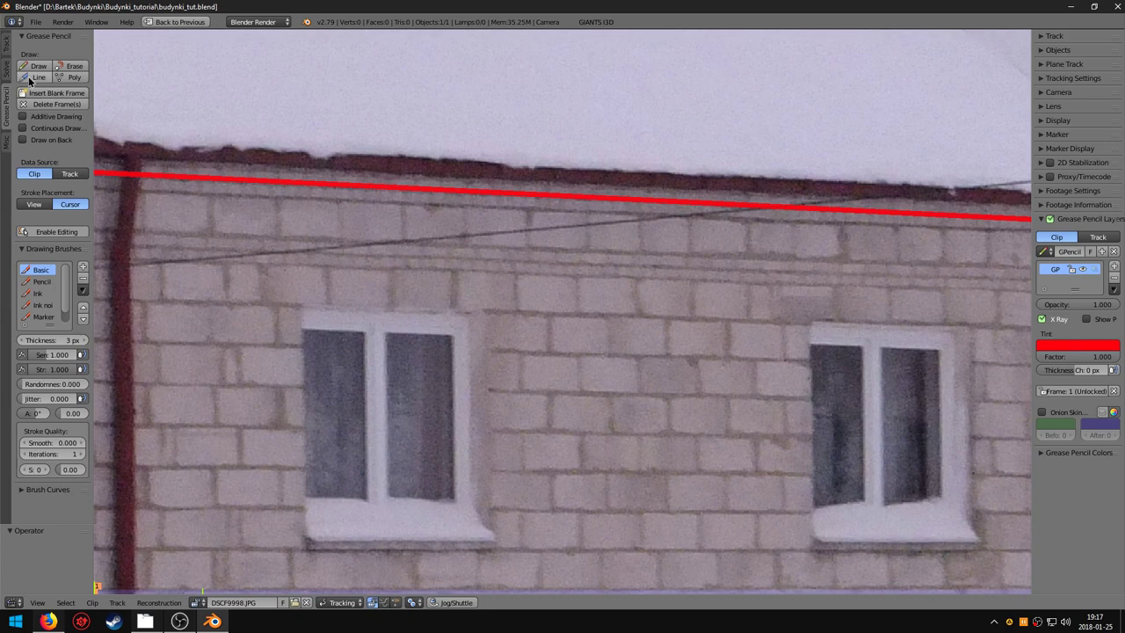
{"action": "left_click", "coordinate": [29, 79]}
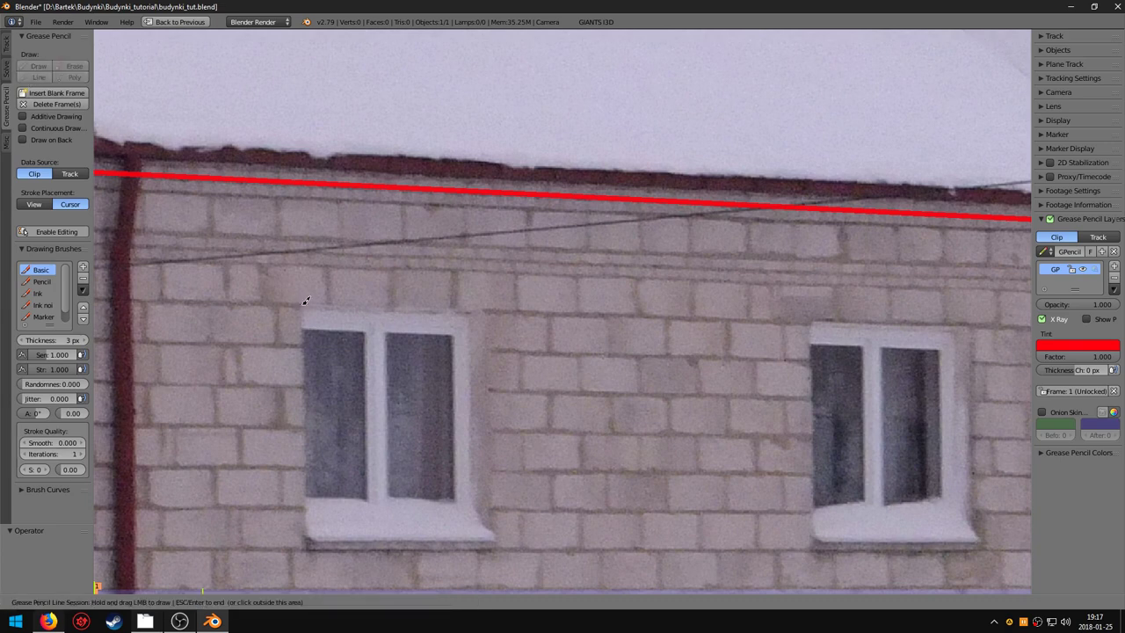
{"action": "left_click_drag", "start_coordinate": [302, 305], "coordinate": [483, 312]}
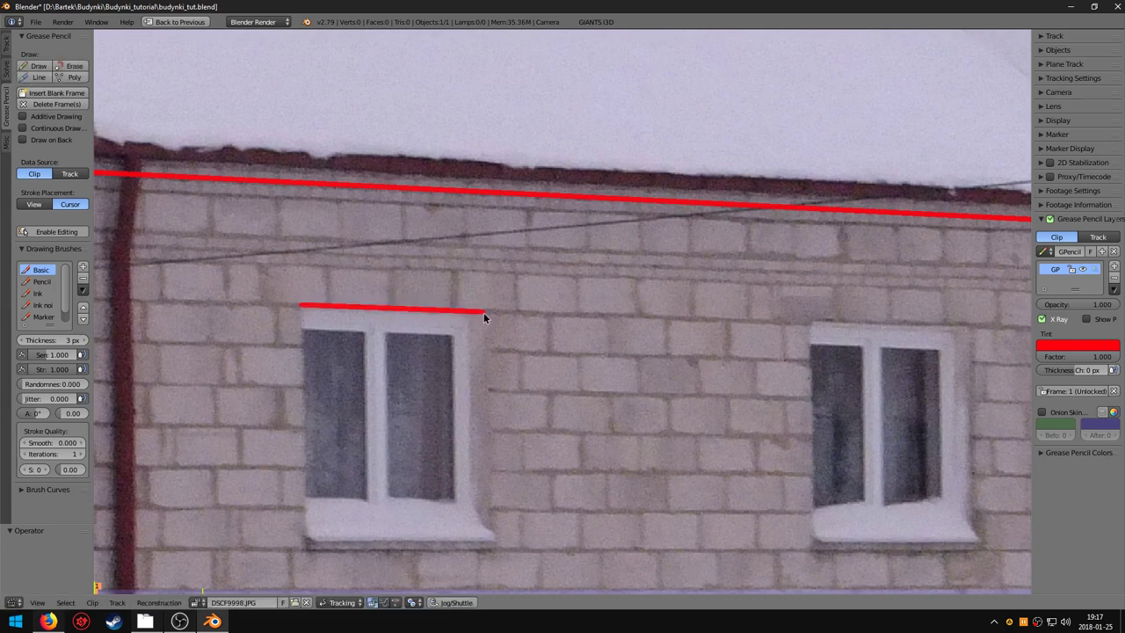
{"action": "middle_click_drag", "start_coordinate": [484, 312], "coordinate": [161, 271]}
{"action": "left_click", "coordinate": [33, 78]}
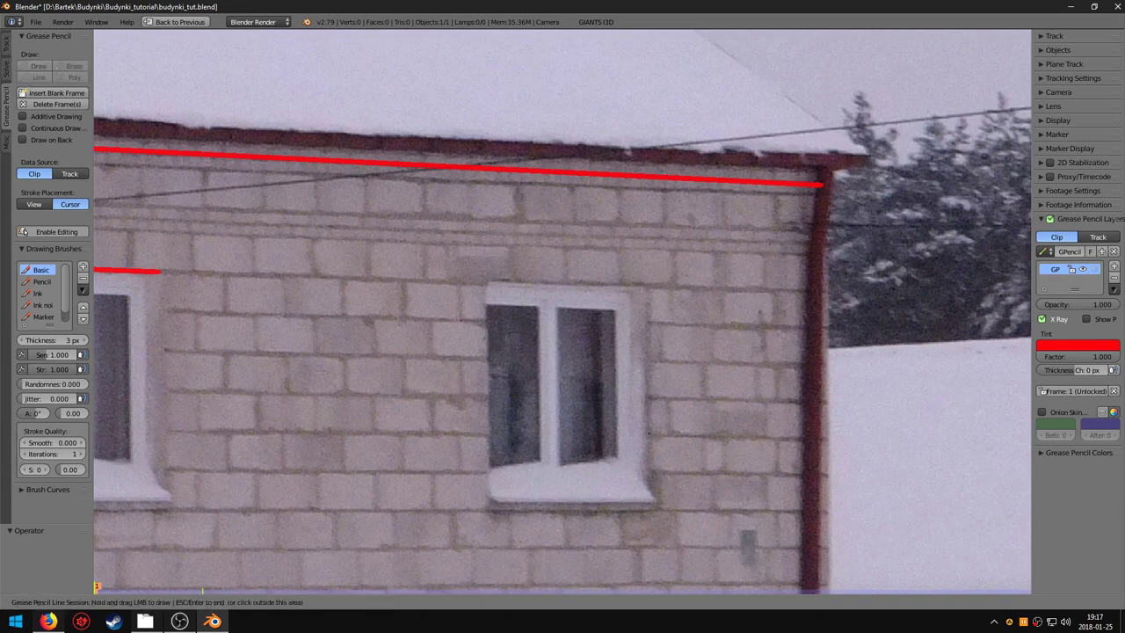
{"action": "left_click_drag", "start_coordinate": [490, 277], "coordinate": [648, 283]}
Pan and zoom out to frame the whole house in the photo.
{"action": "scroll", "coordinate": [524, 371], "scroll_direction": "down", "scroll_amount": 4}
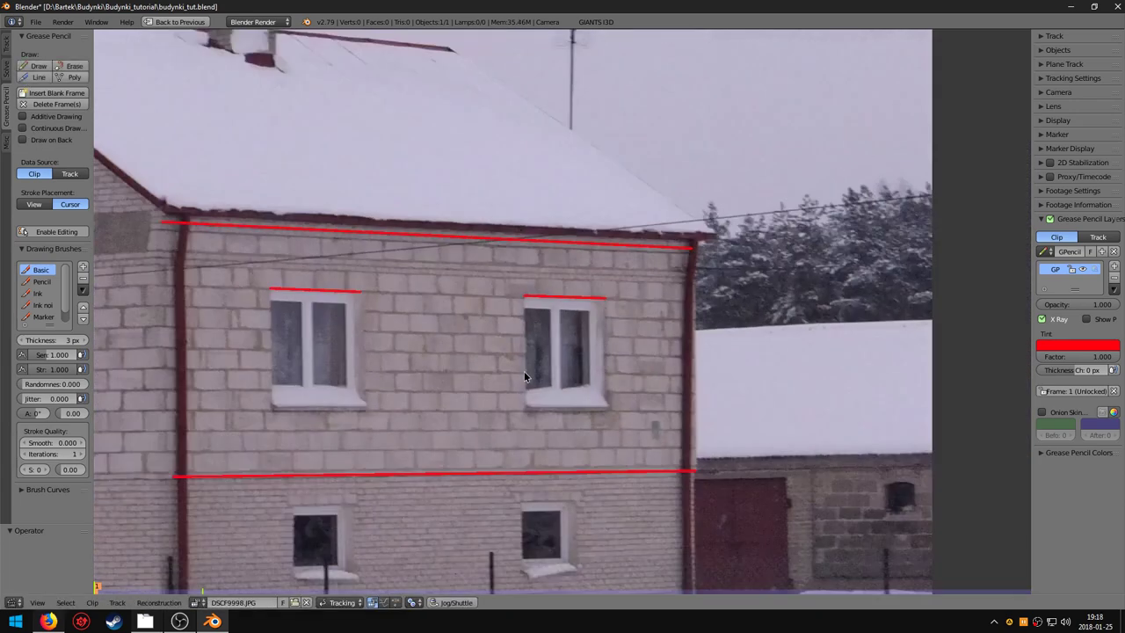
{"action": "mouse_move", "coordinate": [418, 354]}
{"action": "middle_mouse_down"}
{"action": "mouse_move", "coordinate": [427, 377]}
{"action": "mouse_move", "coordinate": [389, 349]}
{"action": "mouse_move", "coordinate": [424, 393]}
{"action": "middle_mouse_up"}
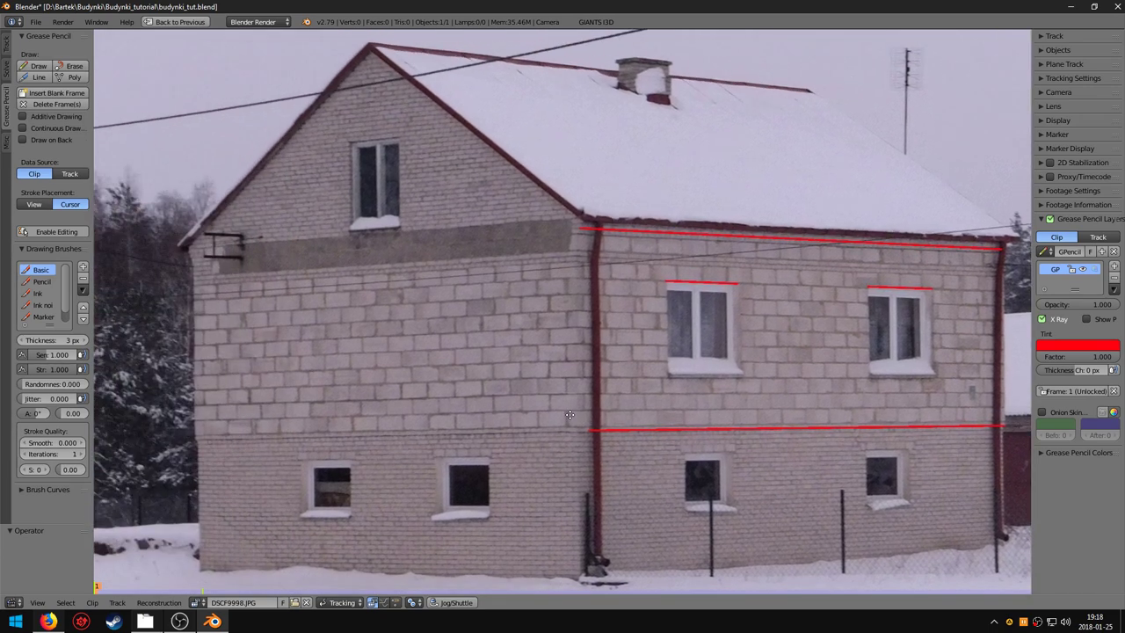
{"action": "middle_click_drag", "start_coordinate": [375, 390], "coordinate": [583, 395]}
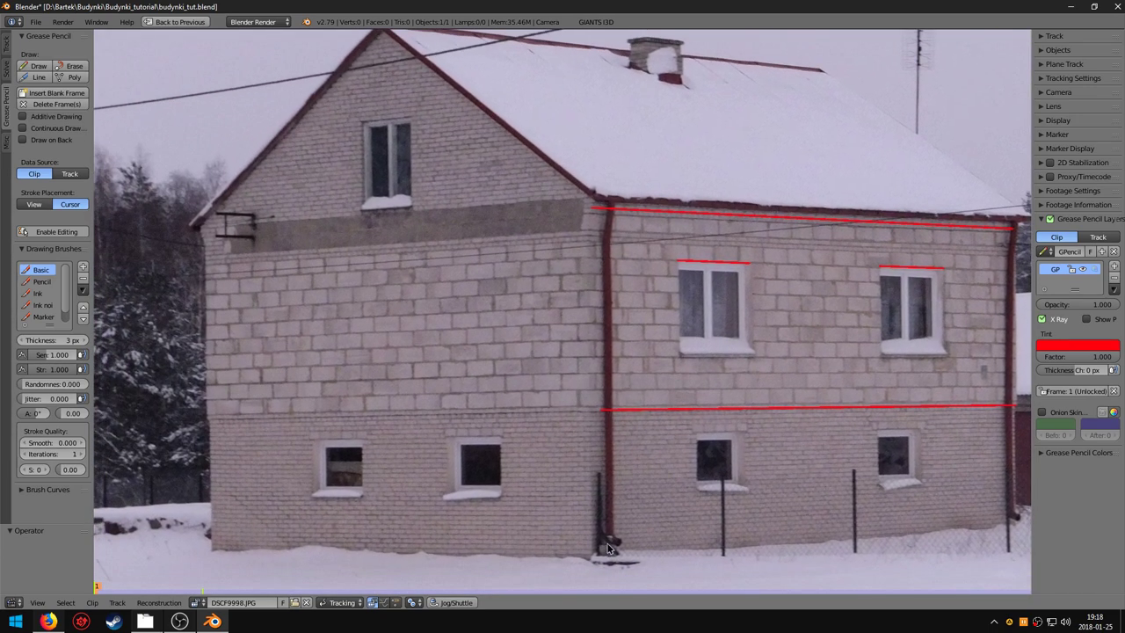
{"action": "middle_click_drag", "start_coordinate": [790, 546], "coordinate": [651, 543]}
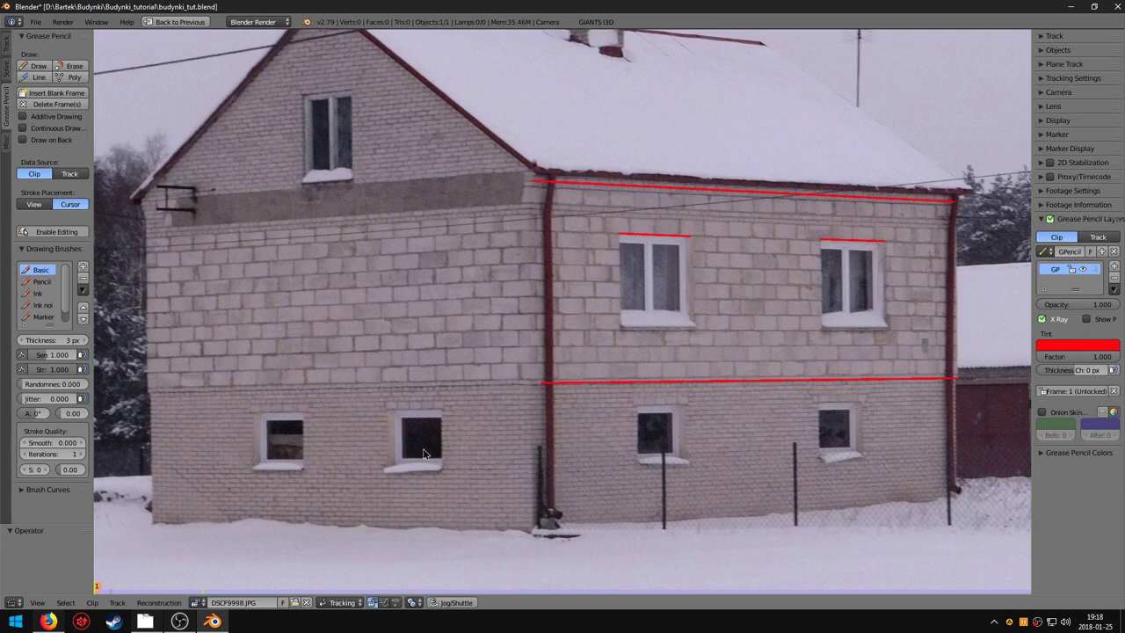
{"action": "middle_click_drag", "start_coordinate": [437, 440], "coordinate": [501, 488]}
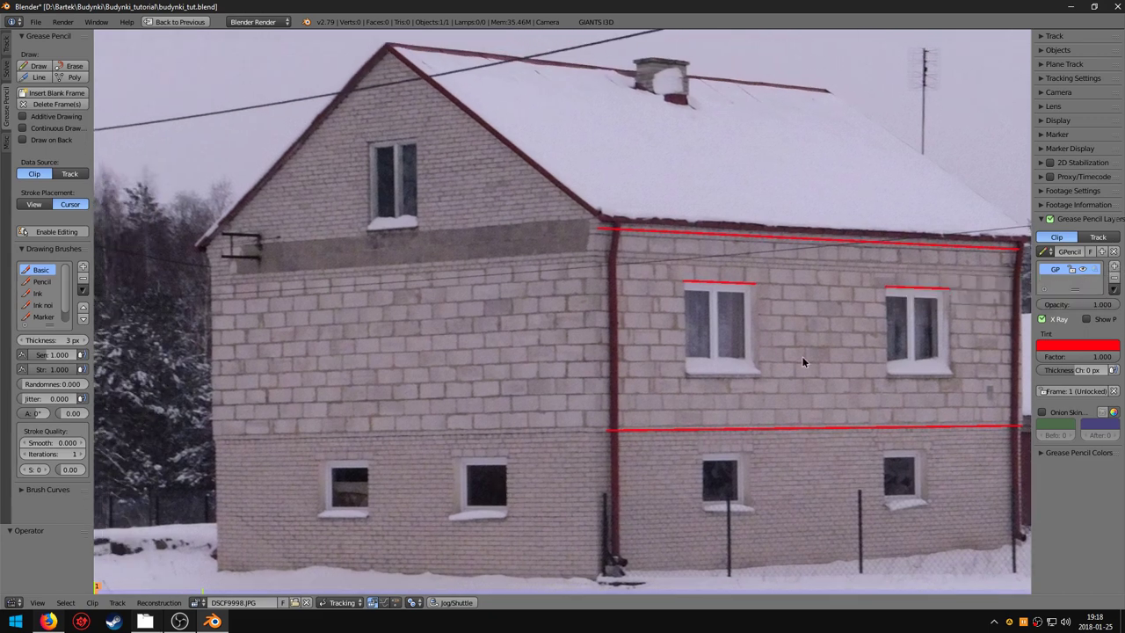
Add a second annotation layer with a bright green tint.
{"action": "left_click", "coordinate": [1114, 267]}
{"action": "left_click", "coordinate": [1064, 406]}
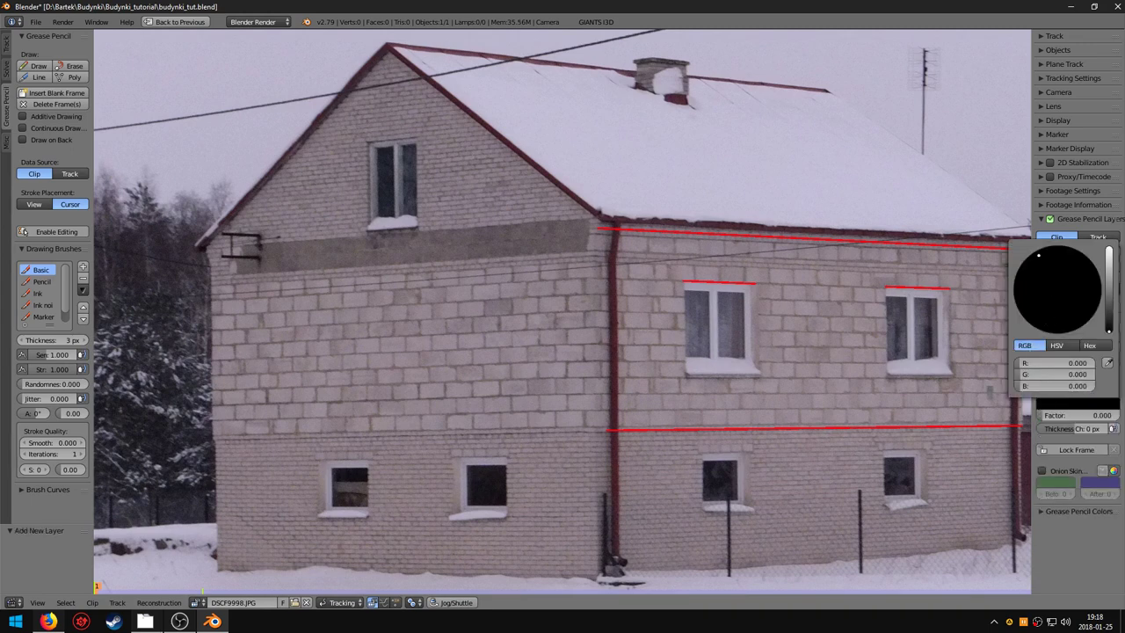
{"action": "left_click_drag", "start_coordinate": [1106, 327], "coordinate": [1108, 251]}
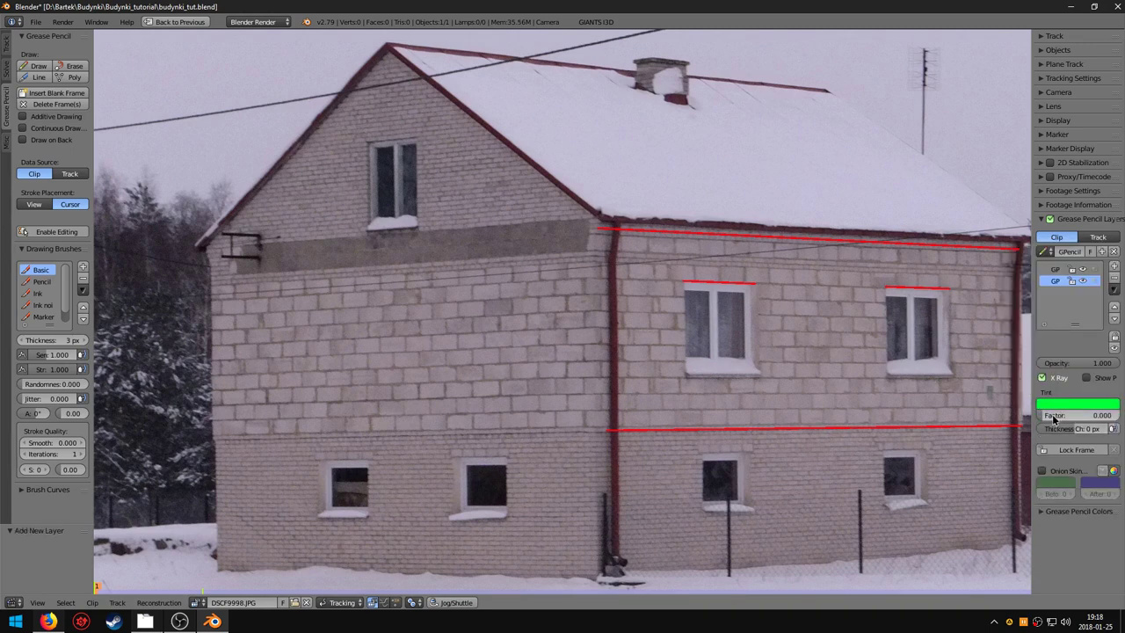
Trace a green straight line along the left wall's floor line.
{"action": "scroll", "coordinate": [590, 430], "scroll_direction": "up", "scroll_amount": 2}
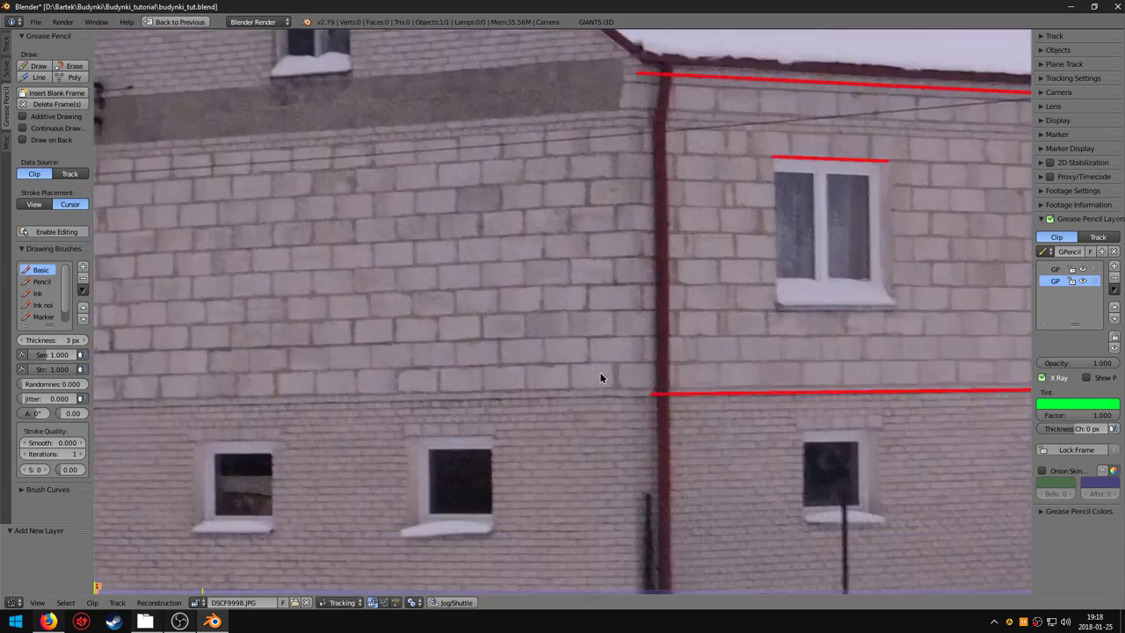
{"action": "scroll", "coordinate": [598, 377], "scroll_direction": "up", "scroll_amount": 1}
{"action": "middle_click_drag", "start_coordinate": [548, 404], "coordinate": [716, 359]}
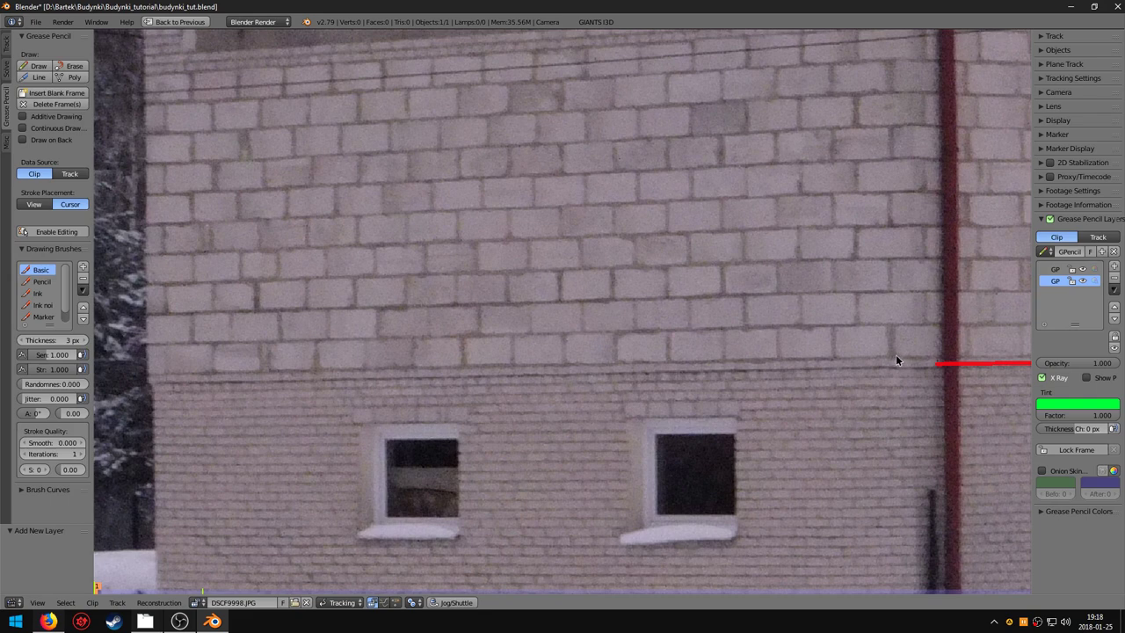
{"action": "left_click", "coordinate": [39, 77]}
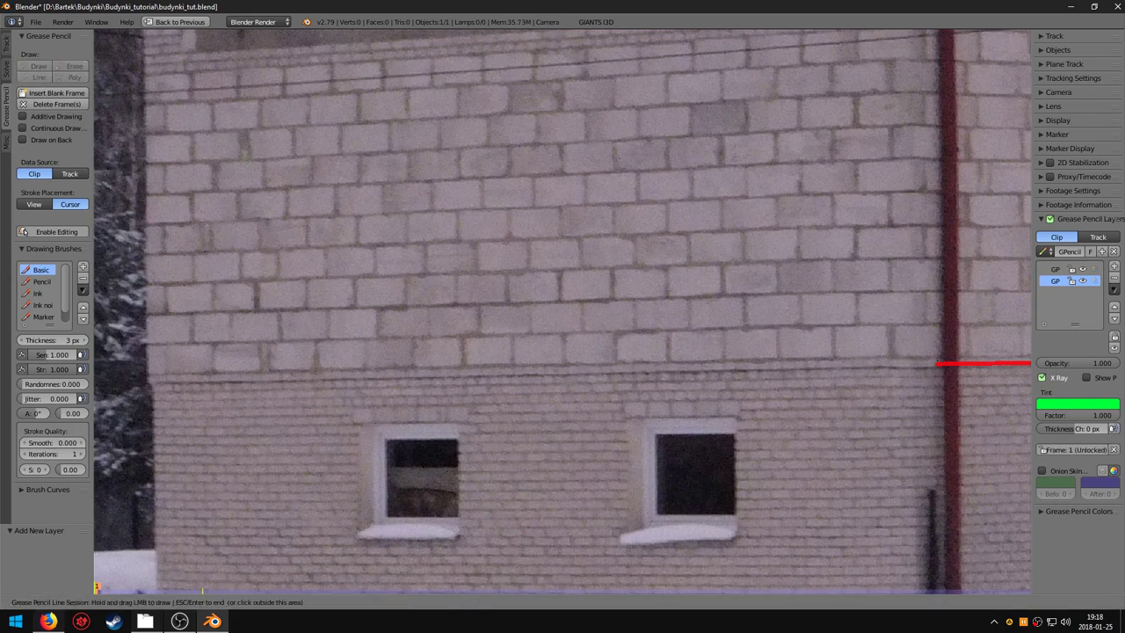
{"action": "left_click_drag", "start_coordinate": [899, 354], "coordinate": [152, 373]}
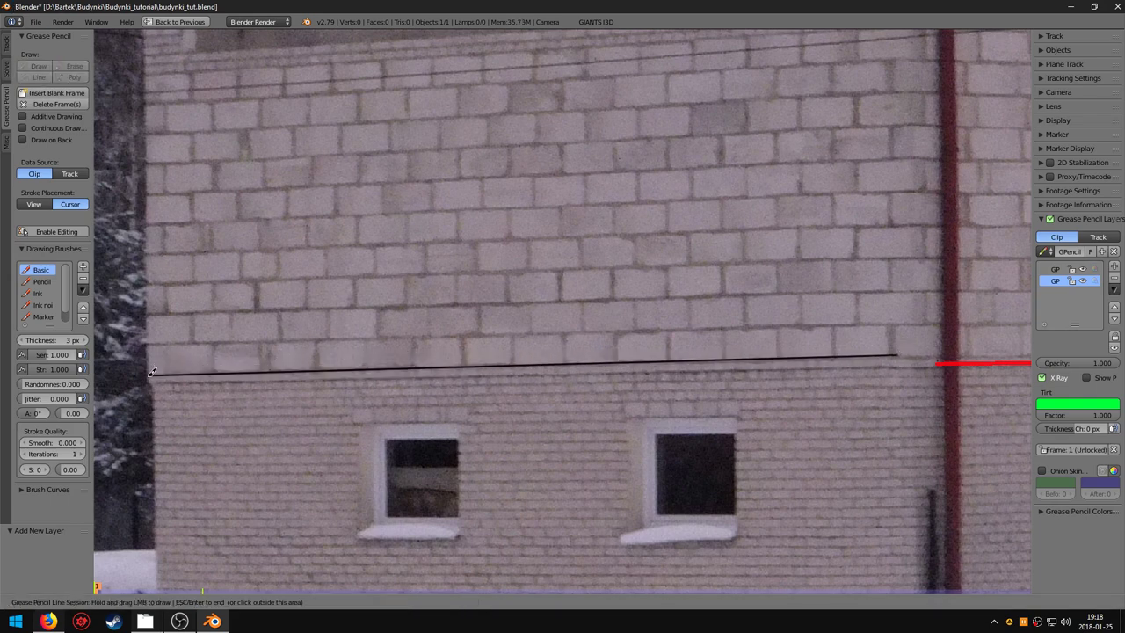
{"action": "key", "text": "Return"}
Trace green lines along the gable band's lower edge and the gable window top.
{"action": "middle_click_drag", "start_coordinate": [302, 326], "coordinate": [351, 536]}
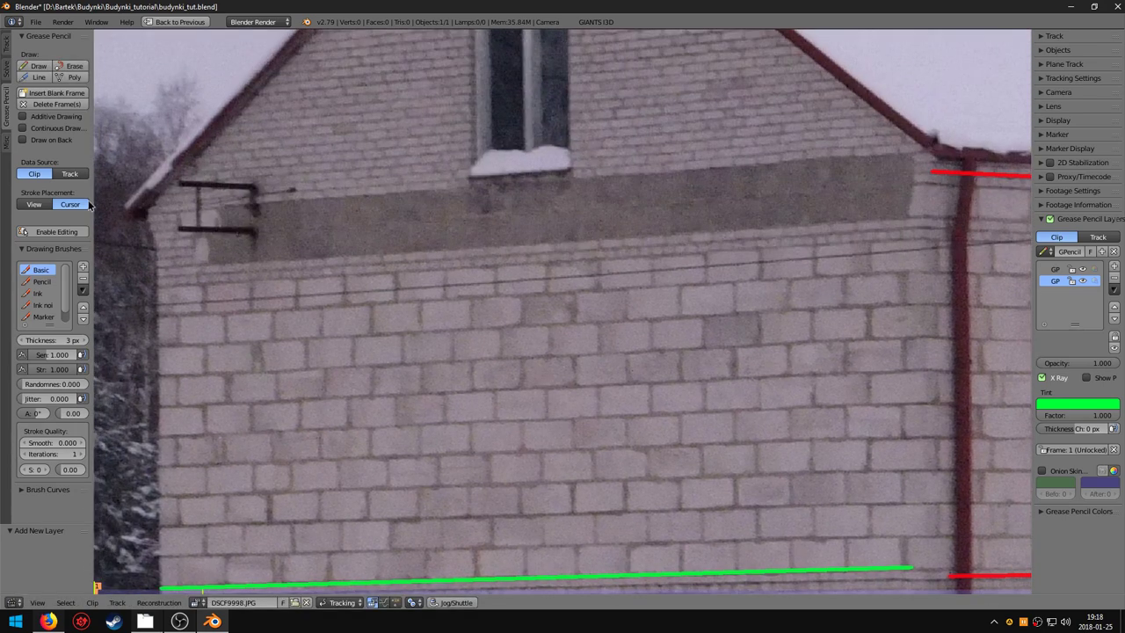
{"action": "left_click", "coordinate": [39, 77]}
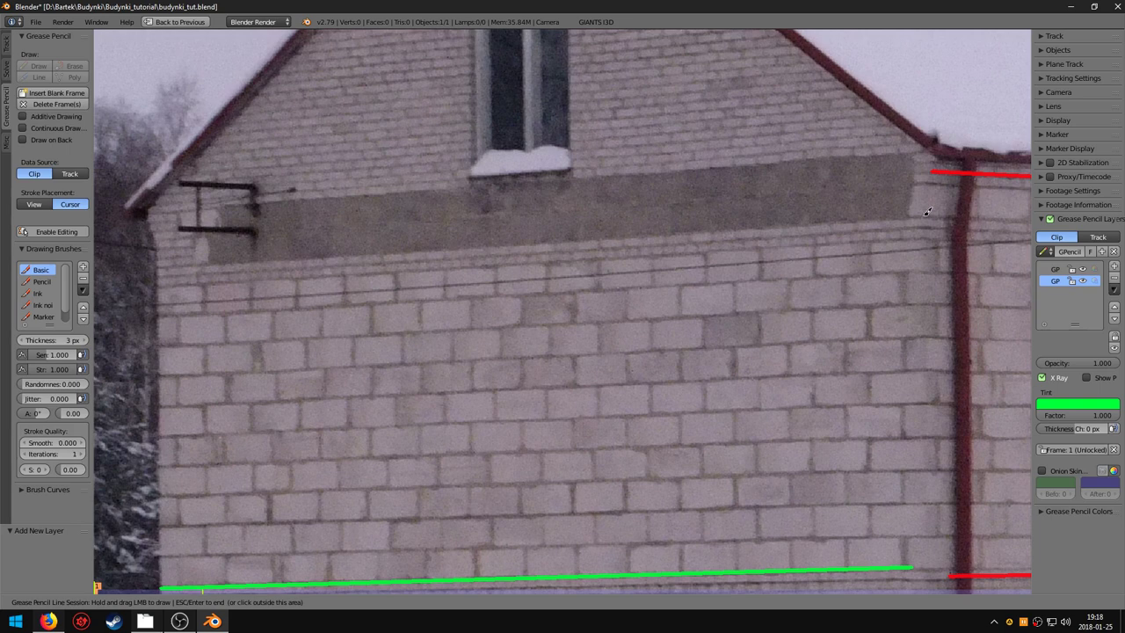
{"action": "left_click_drag", "start_coordinate": [927, 212], "coordinate": [155, 267]}
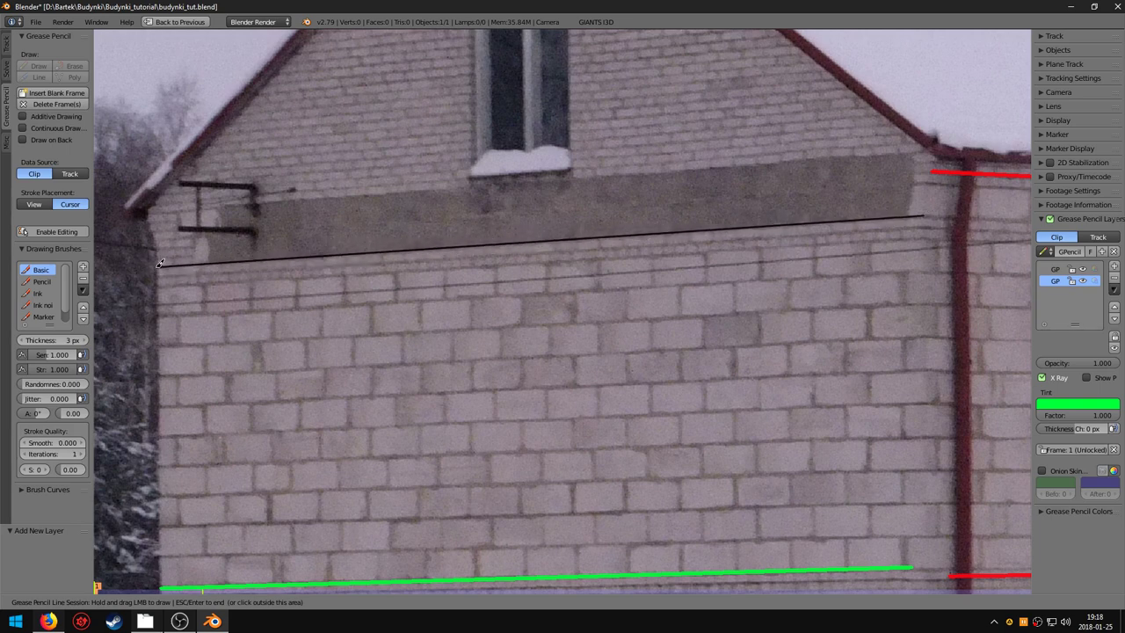
{"action": "key", "text": "Return"}
{"action": "middle_click_drag", "start_coordinate": [502, 179], "coordinate": [517, 368]}
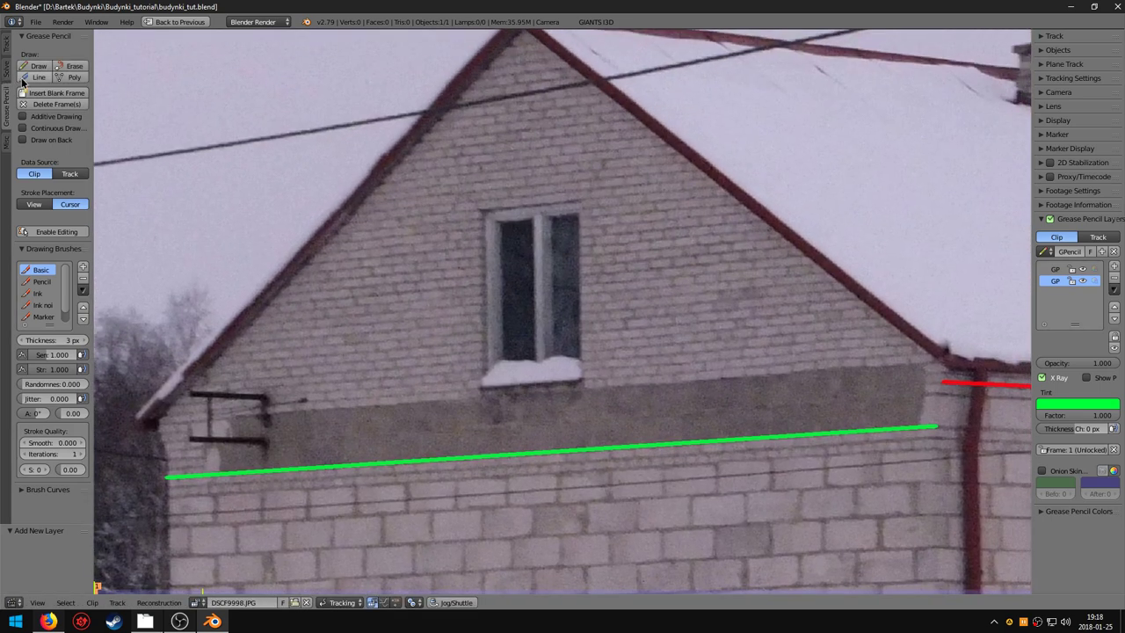
{"action": "left_click", "coordinate": [39, 78]}
{"action": "left_click_drag", "start_coordinate": [482, 206], "coordinate": [582, 195]}
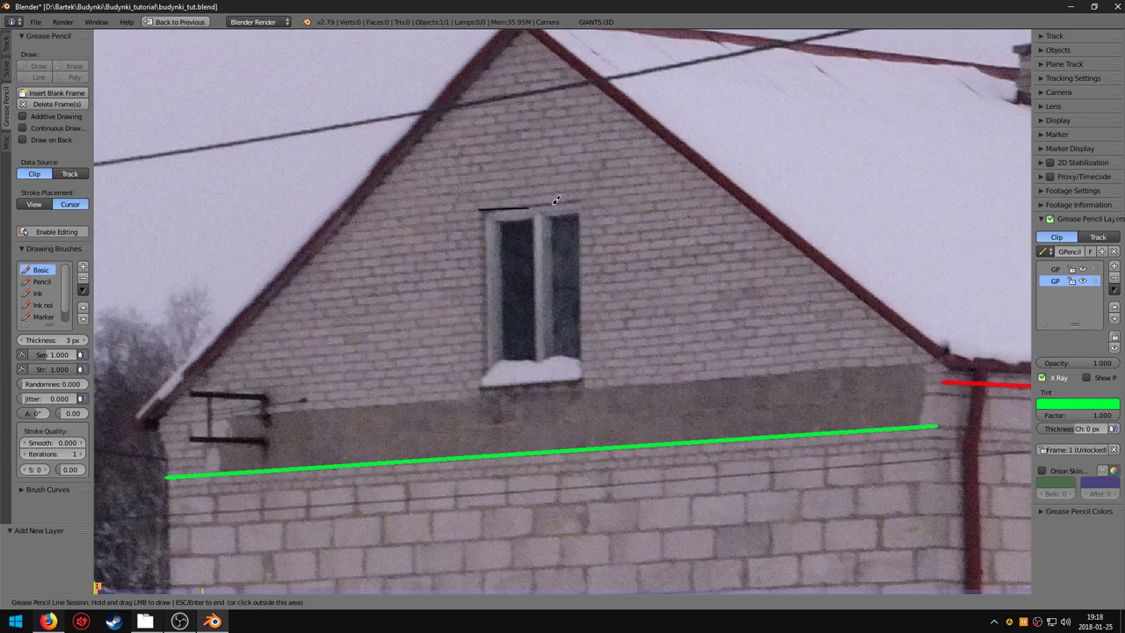
{"action": "key", "text": "Return"}
Trace green lines along the tops of the two left ground-floor windows.
{"action": "scroll", "coordinate": [516, 288], "scroll_direction": "down", "scroll_amount": 3}
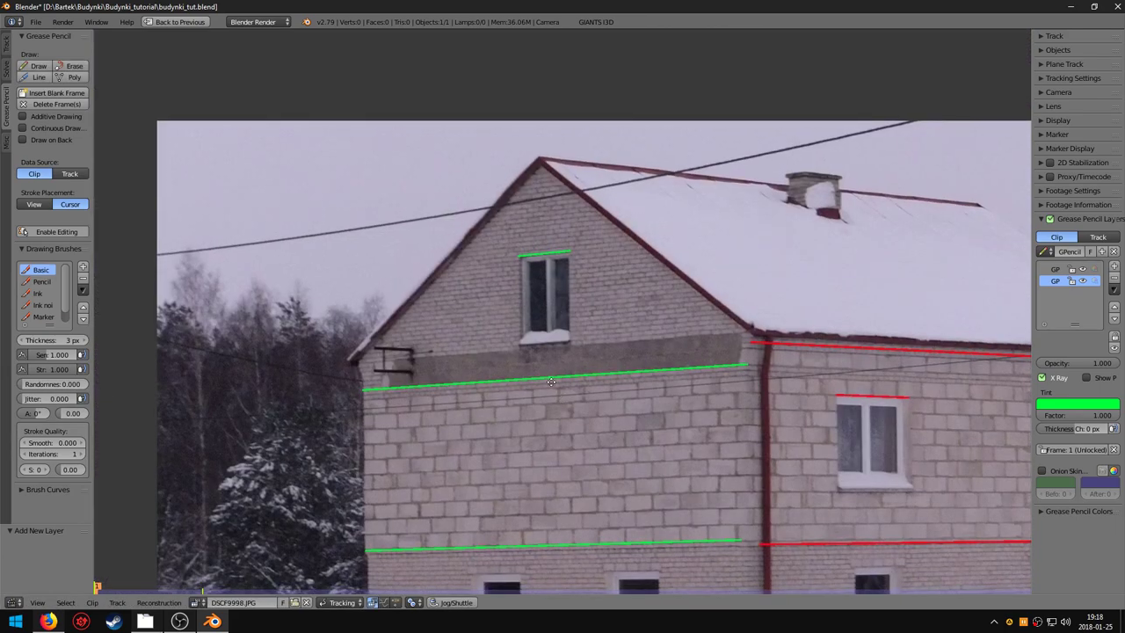
{"action": "middle_click_drag", "start_coordinate": [756, 497], "coordinate": [544, 363]}
{"action": "scroll", "coordinate": [544, 363], "scroll_direction": "down", "scroll_amount": 2}
{"action": "scroll", "coordinate": [447, 359], "scroll_direction": "up", "scroll_amount": 2}
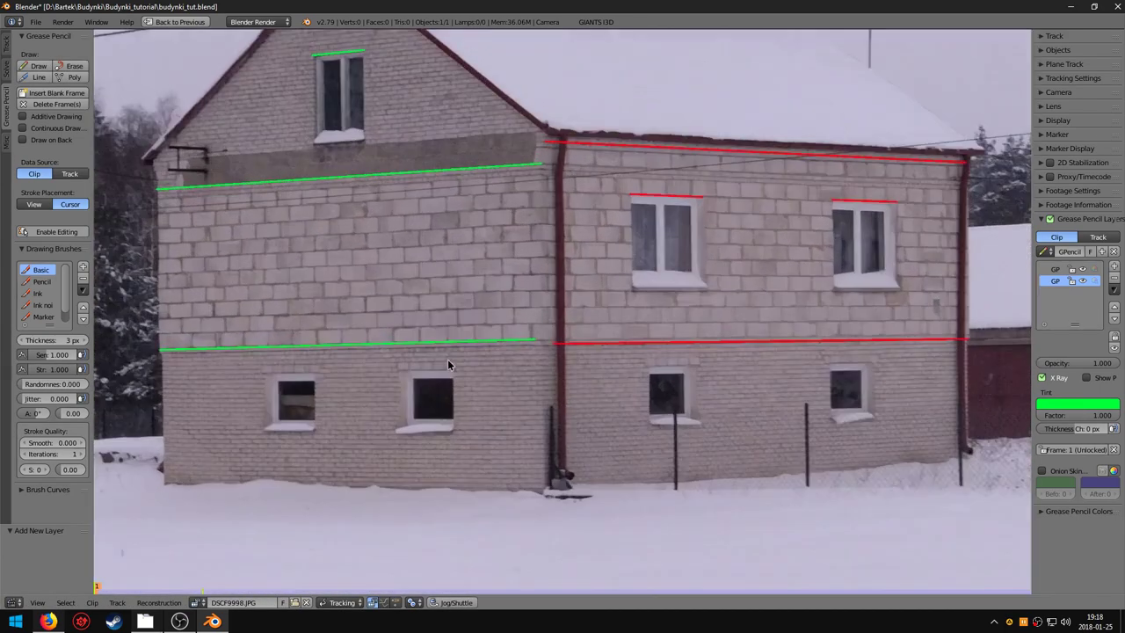
{"action": "scroll", "coordinate": [440, 343], "scroll_direction": "up", "scroll_amount": 2}
{"action": "scroll", "coordinate": [432, 324], "scroll_direction": "up", "scroll_amount": 2}
{"action": "middle_click_drag", "start_coordinate": [432, 325], "coordinate": [499, 379]}
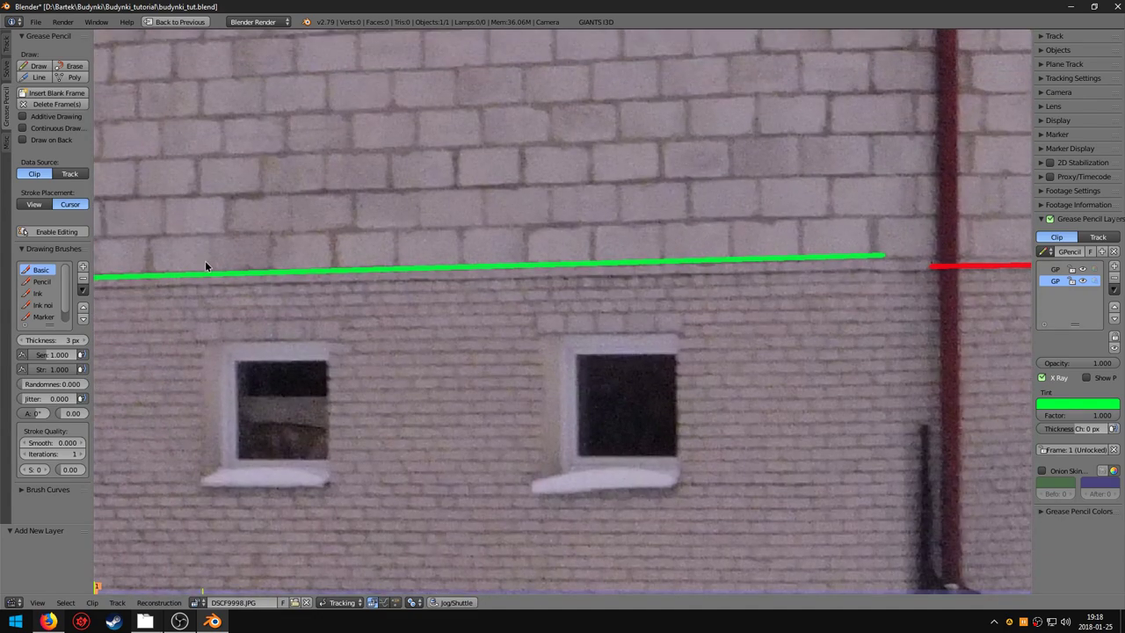
{"action": "middle_click_drag", "start_coordinate": [205, 267], "coordinate": [293, 275]}
{"action": "left_click", "coordinate": [39, 76]}
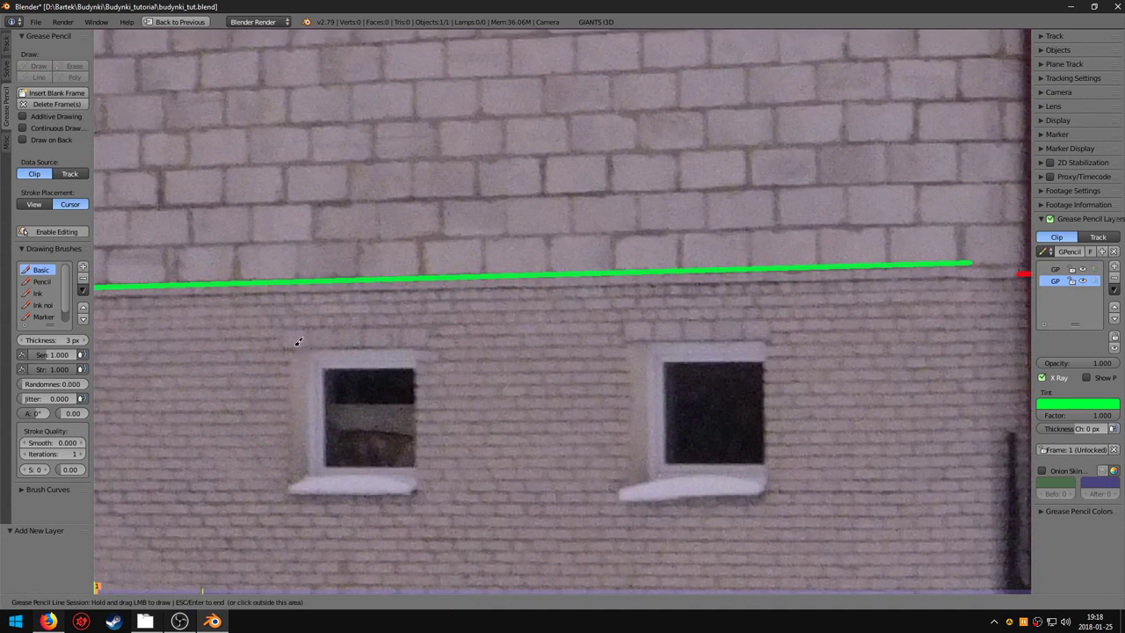
{"action": "left_click_drag", "start_coordinate": [292, 348], "coordinate": [418, 347]}
{"action": "key", "text": "Escape"}
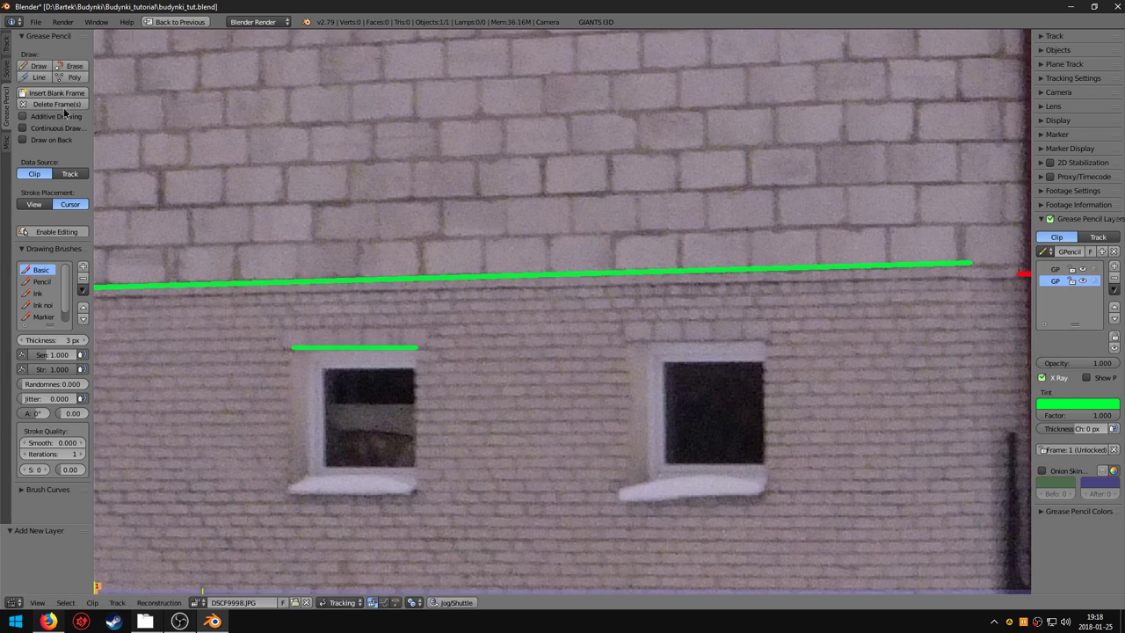
{"action": "left_click", "coordinate": [38, 76]}
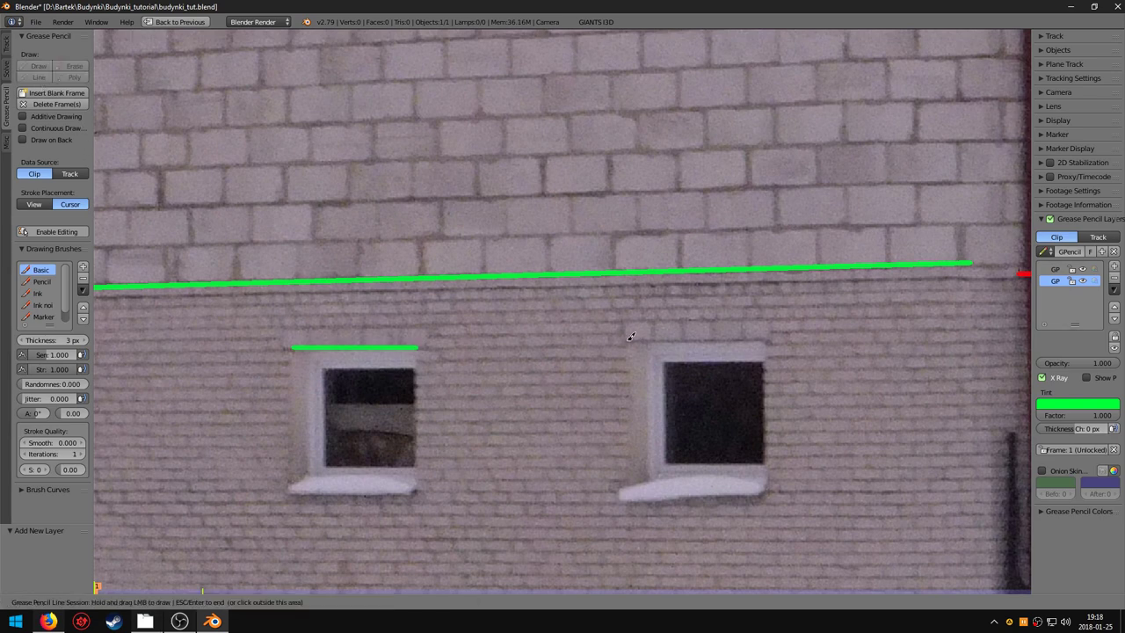
{"action": "left_click_drag", "start_coordinate": [630, 336], "coordinate": [770, 336]}
{"action": "key", "text": "Escape"}
Zoom and pan to frame the whole house with its guide lines.
{"action": "scroll", "coordinate": [607, 421], "scroll_direction": "down", "scroll_amount": 6}
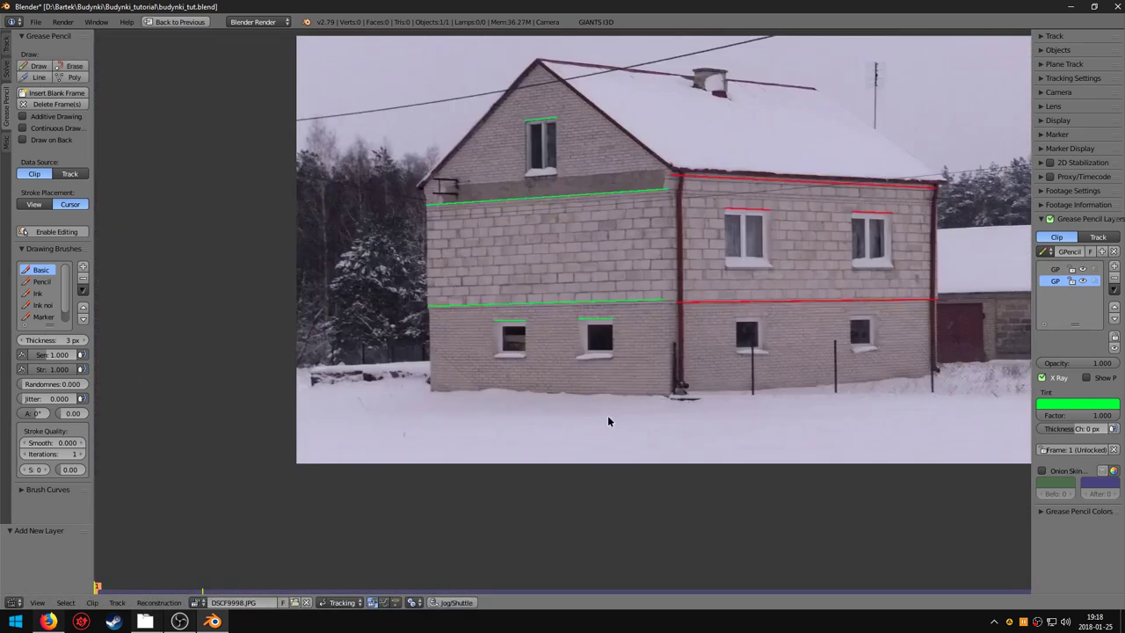
{"action": "scroll", "coordinate": [607, 421], "scroll_direction": "down", "scroll_amount": 1}
{"action": "scroll", "coordinate": [571, 404], "scroll_direction": "up", "scroll_amount": 1}
{"action": "middle_click_drag", "start_coordinate": [532, 354], "coordinate": [524, 402]}
{"action": "scroll", "coordinate": [526, 401], "scroll_direction": "up", "scroll_amount": 1}
Set the BLAM line layers and axes, then calibrate the camera (focal length 89.29).
{"action": "key", "text": "ctrl+Right"}
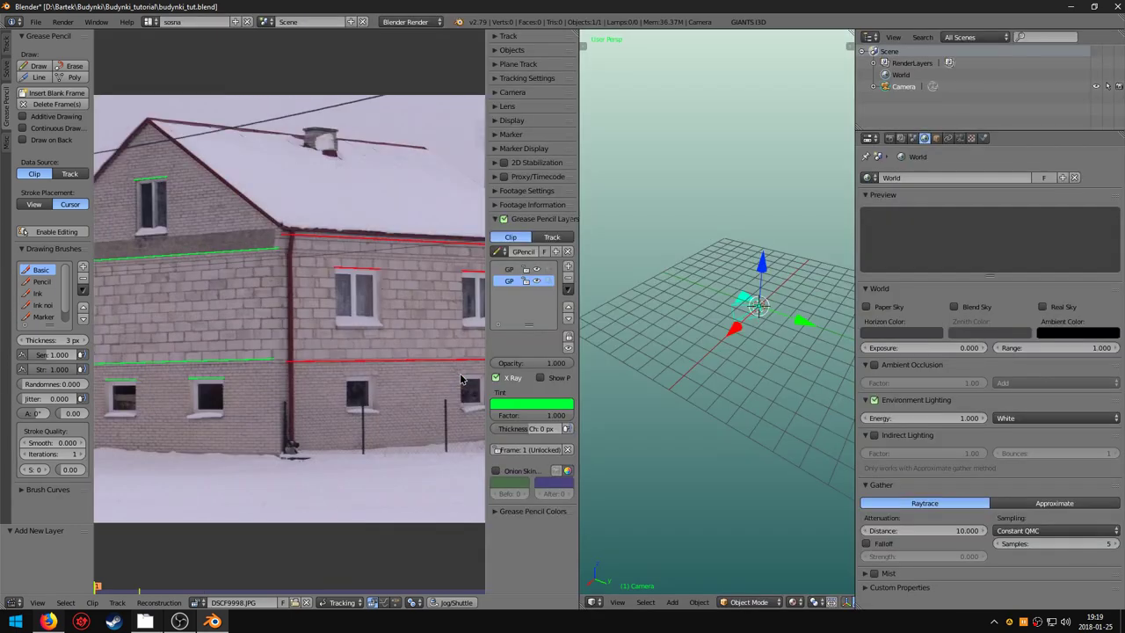
{"action": "left_click", "coordinate": [6, 141]}
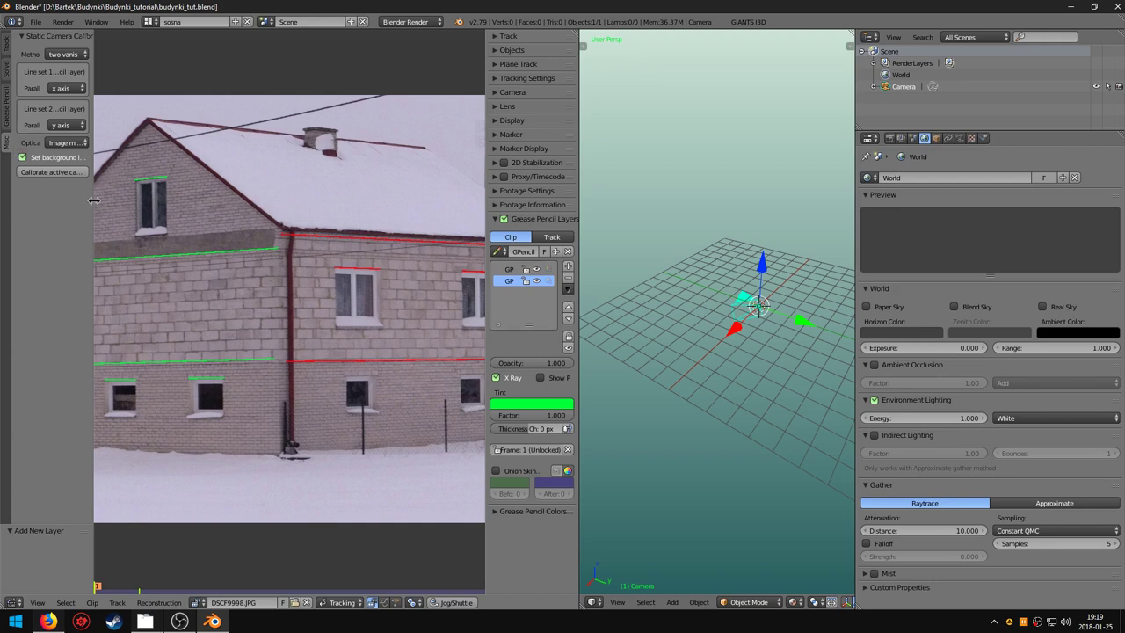
{"action": "left_click_drag", "start_coordinate": [94, 200], "coordinate": [143, 214]}
{"action": "left_click", "coordinate": [509, 269]}
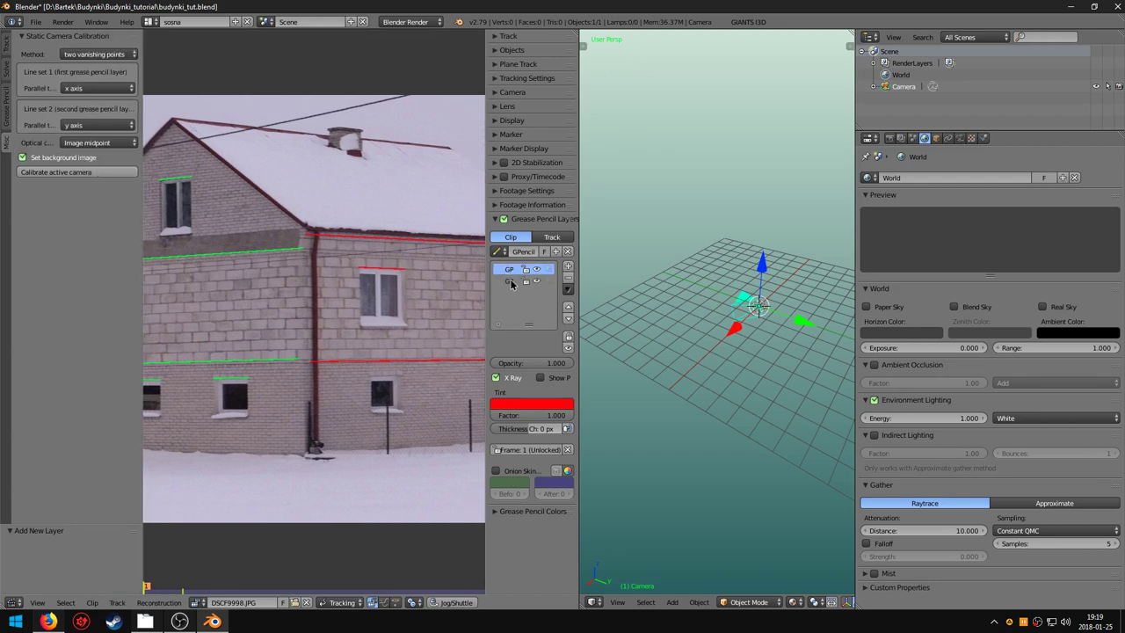
{"action": "left_click", "coordinate": [511, 280]}
{"action": "left_click", "coordinate": [72, 88]}
{"action": "left_click", "coordinate": [83, 99]}
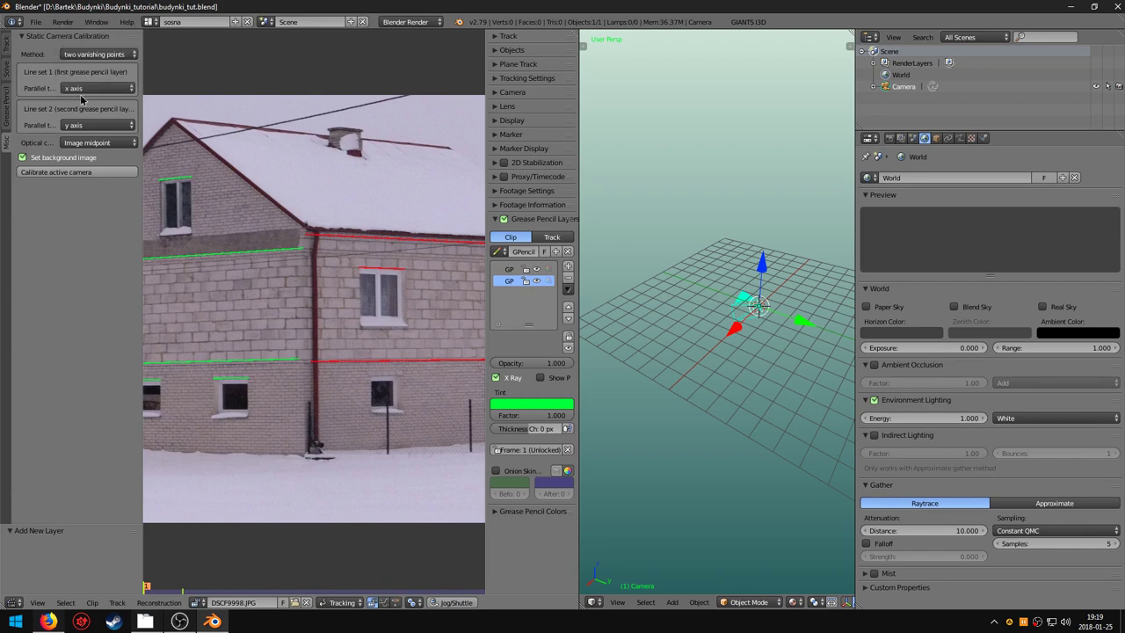
{"action": "left_click", "coordinate": [91, 126]}
{"action": "left_click", "coordinate": [88, 130]}
{"action": "left_click_drag", "start_coordinate": [143, 72], "coordinate": [192, 81]}
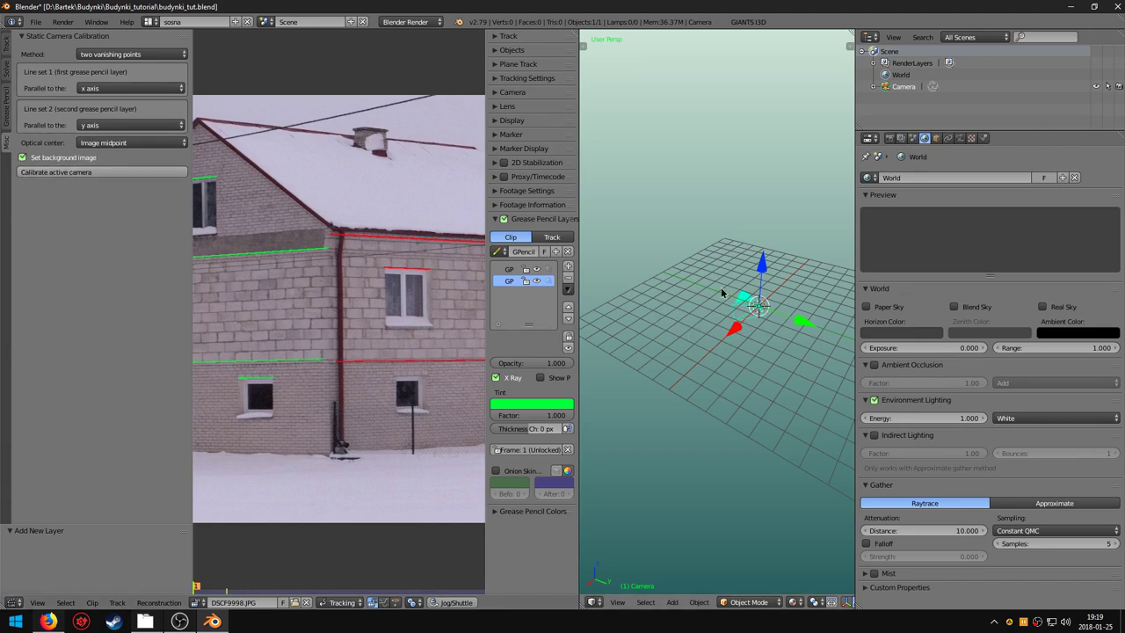
{"action": "left_click", "coordinate": [50, 173]}
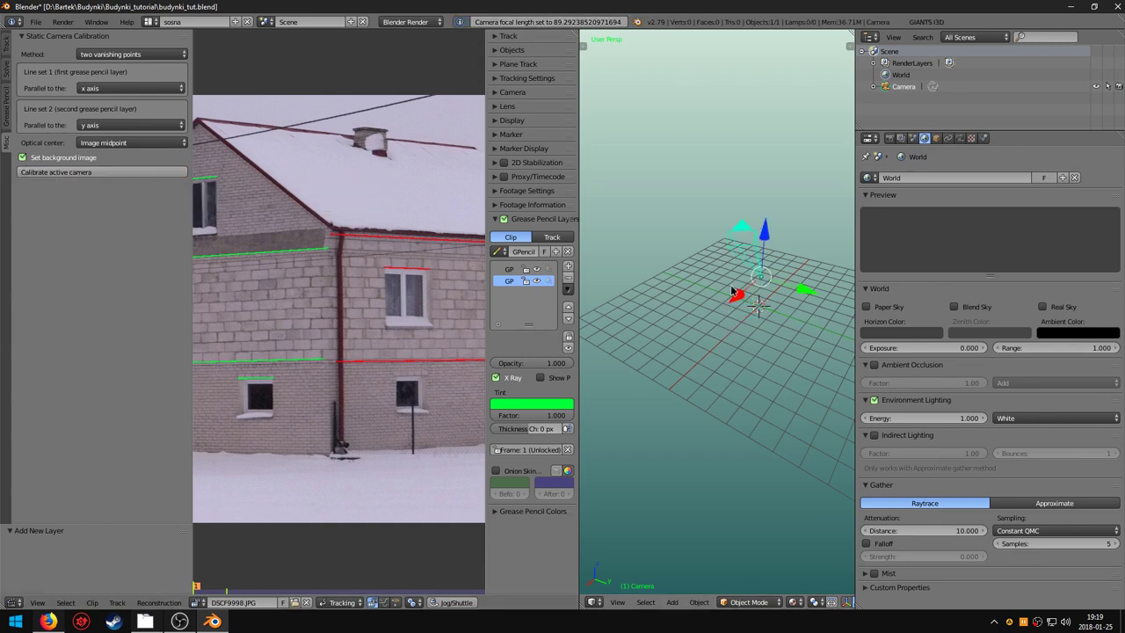
Enlarge the 3D view and check the house framing through the camera view.
{"action": "middle_click_drag", "start_coordinate": [732, 292], "coordinate": [724, 353]}
{"action": "middle_click_drag", "start_coordinate": [697, 342], "coordinate": [726, 356]}
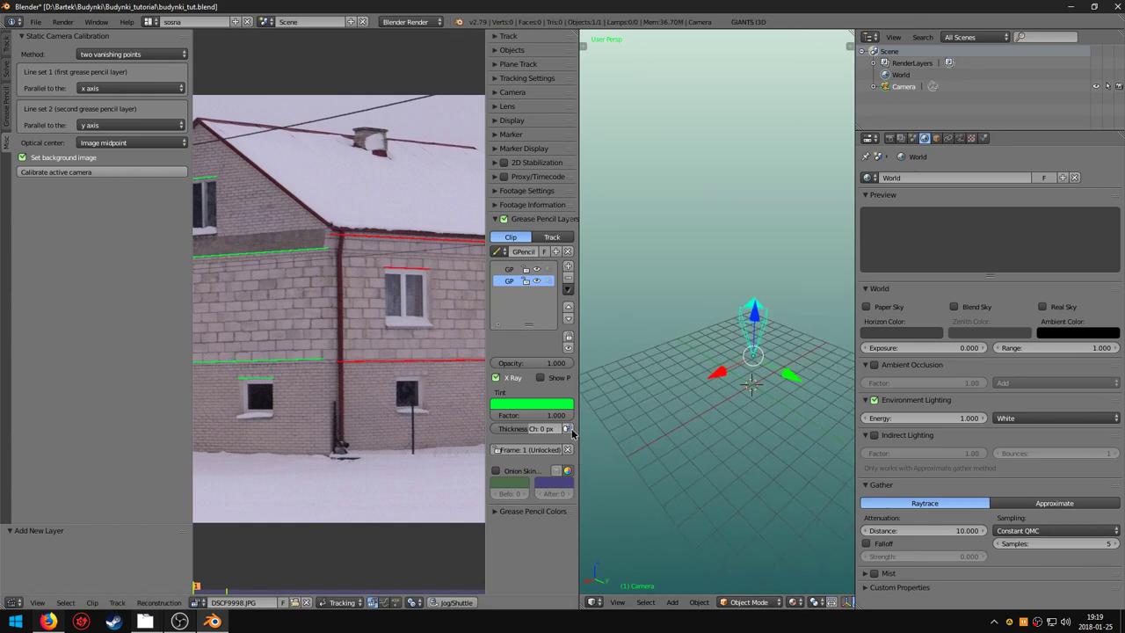
{"action": "left_click_drag", "start_coordinate": [580, 433], "coordinate": [32, 417]}
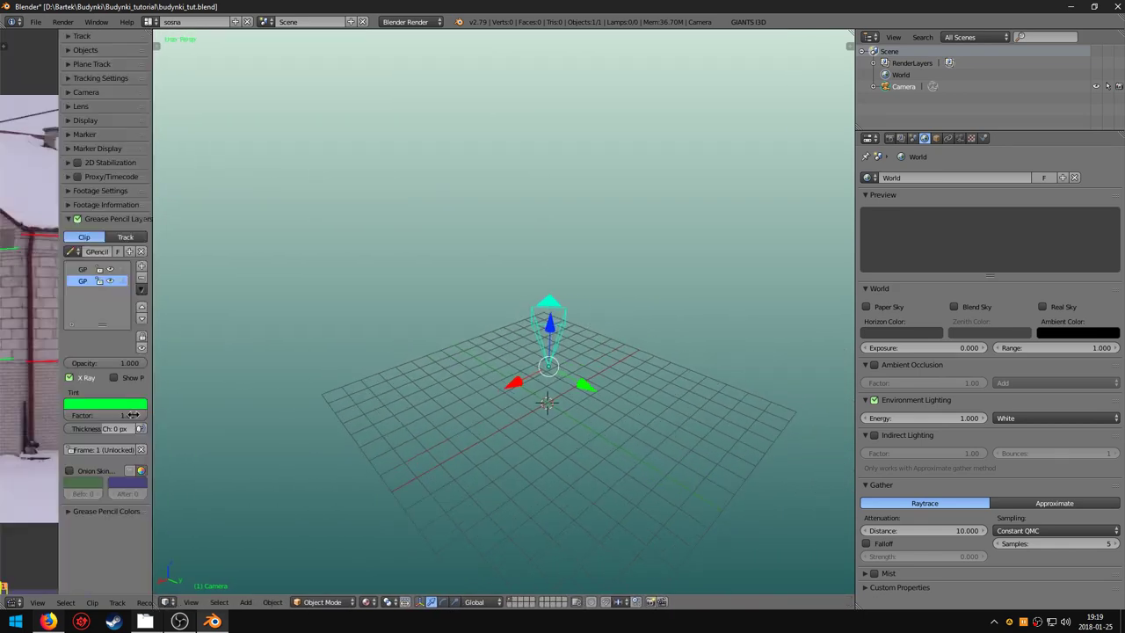
{"action": "middle_click_drag", "start_coordinate": [122, 412], "coordinate": [422, 387]}
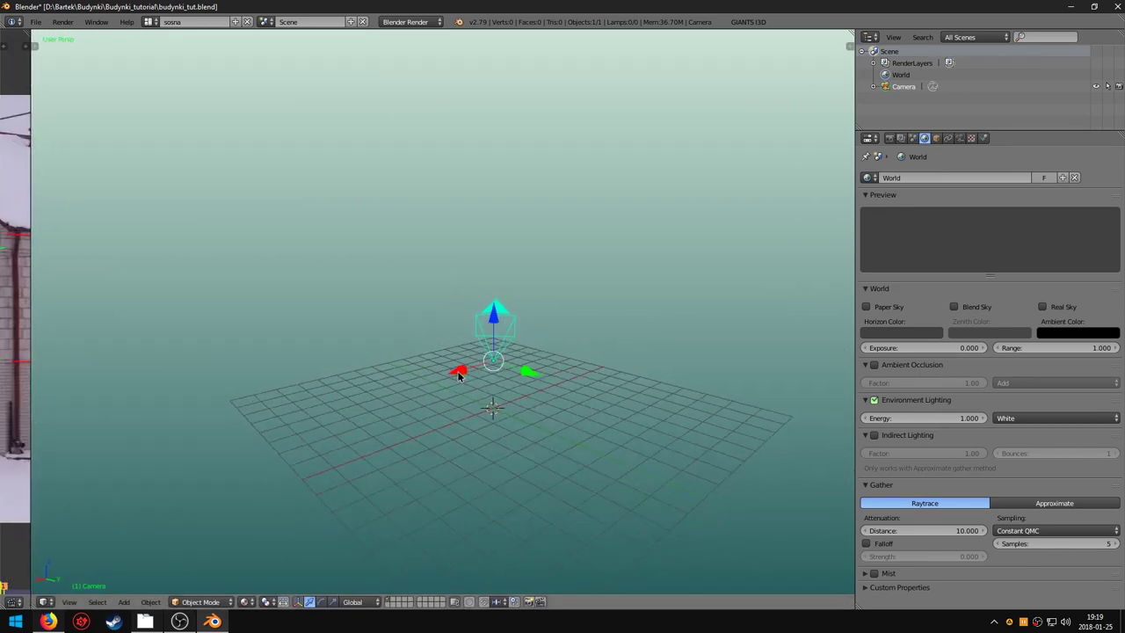
{"action": "scroll", "coordinate": [457, 371], "scroll_direction": "up", "scroll_amount": 5}
{"action": "key", "text": "KP_0"}
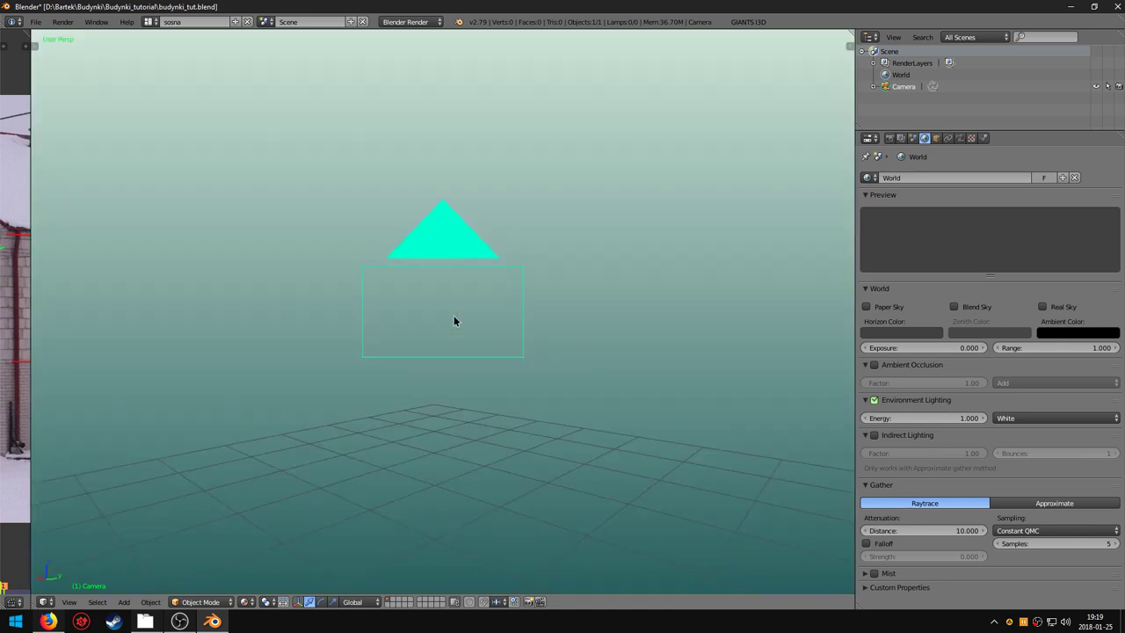
{"action": "middle_click_drag", "start_coordinate": [475, 313], "coordinate": [517, 407]}
{"action": "scroll", "coordinate": [491, 373], "scroll_direction": "down", "scroll_amount": 3}
Add a cube and move it toward the lower left in top view.
{"action": "key", "text": "shift+a"}
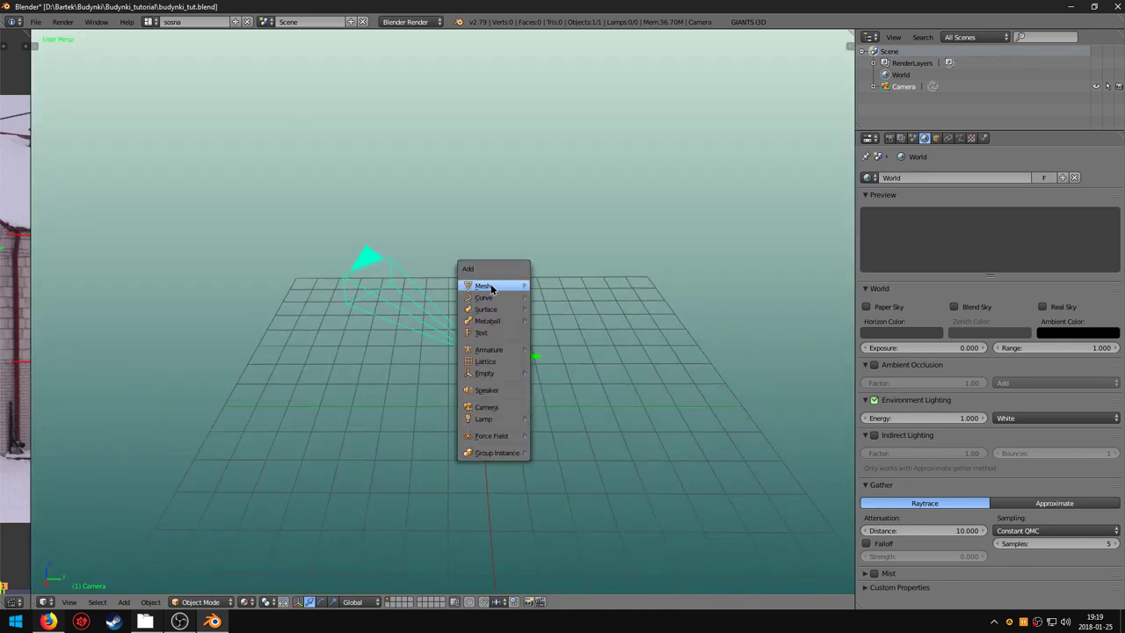
{"action": "left_click", "coordinate": [554, 301]}
{"action": "key", "text": "KP_7"}
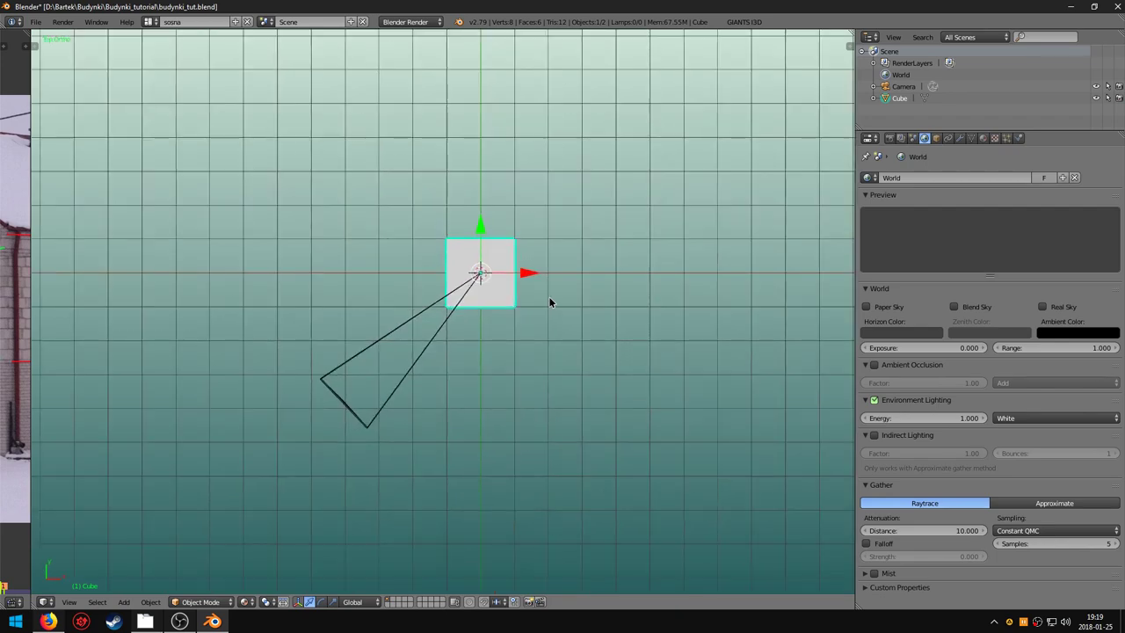
{"action": "scroll", "coordinate": [548, 296], "scroll_direction": "down", "scroll_amount": 3}
{"action": "middle_click_drag", "start_coordinate": [457, 390], "coordinate": [500, 322], "text": "shift"}
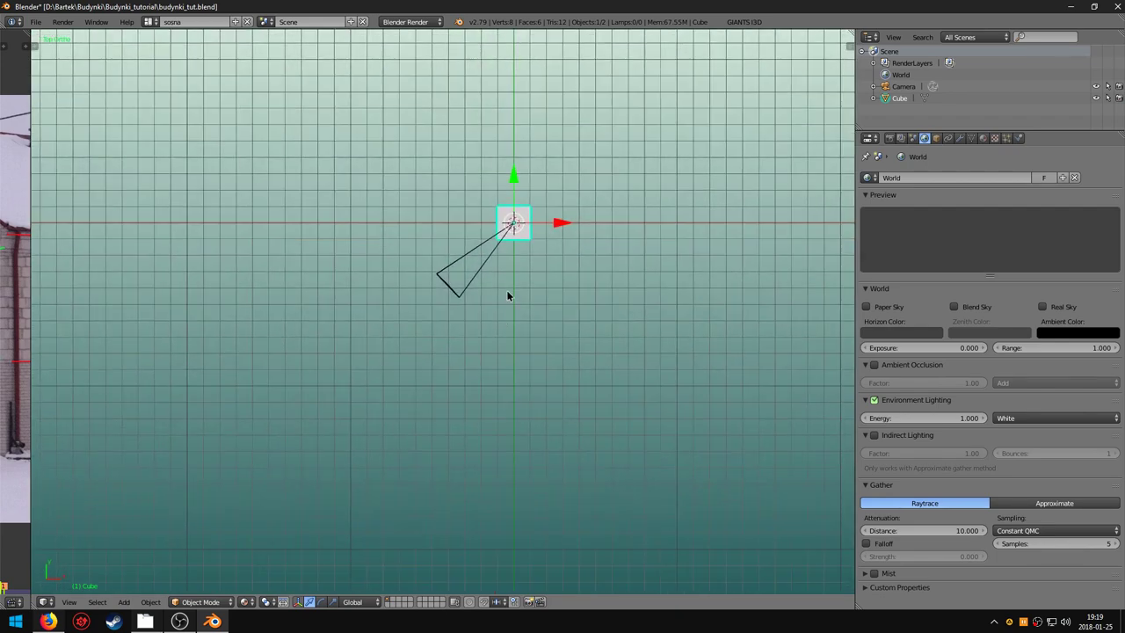
{"action": "key", "text": "g"}
{"action": "left_click", "coordinate": [332, 445]}
{"action": "key", "text": "KP_1"}
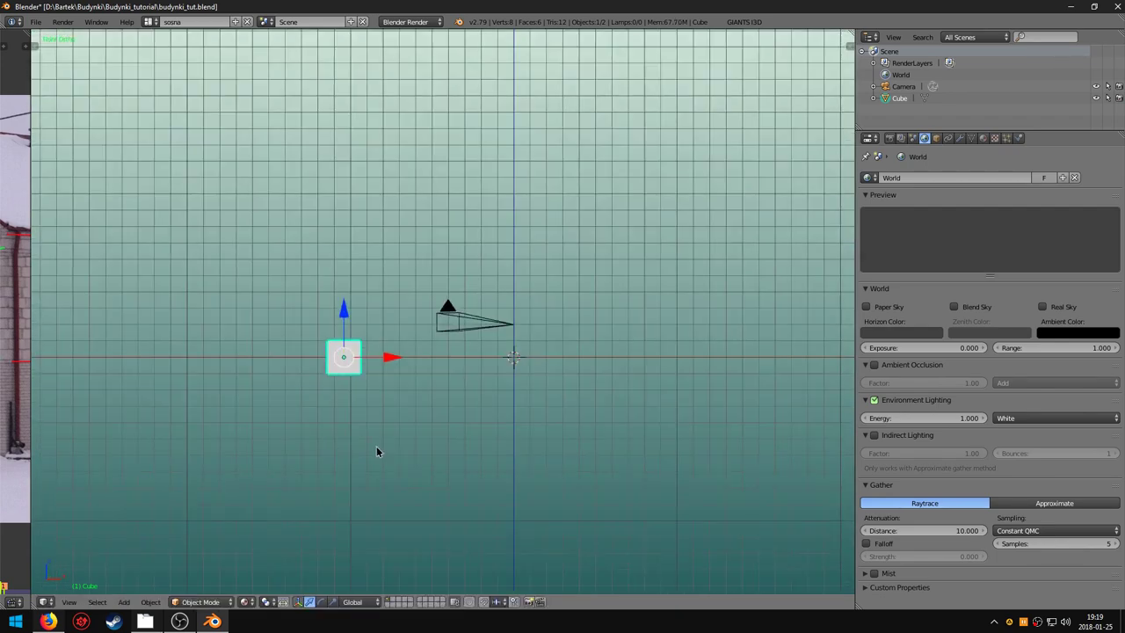
In camera view, move the cube over the house photo and display it as wireframe.
{"action": "key", "text": "Tab"}
{"action": "key", "text": "Tab"}
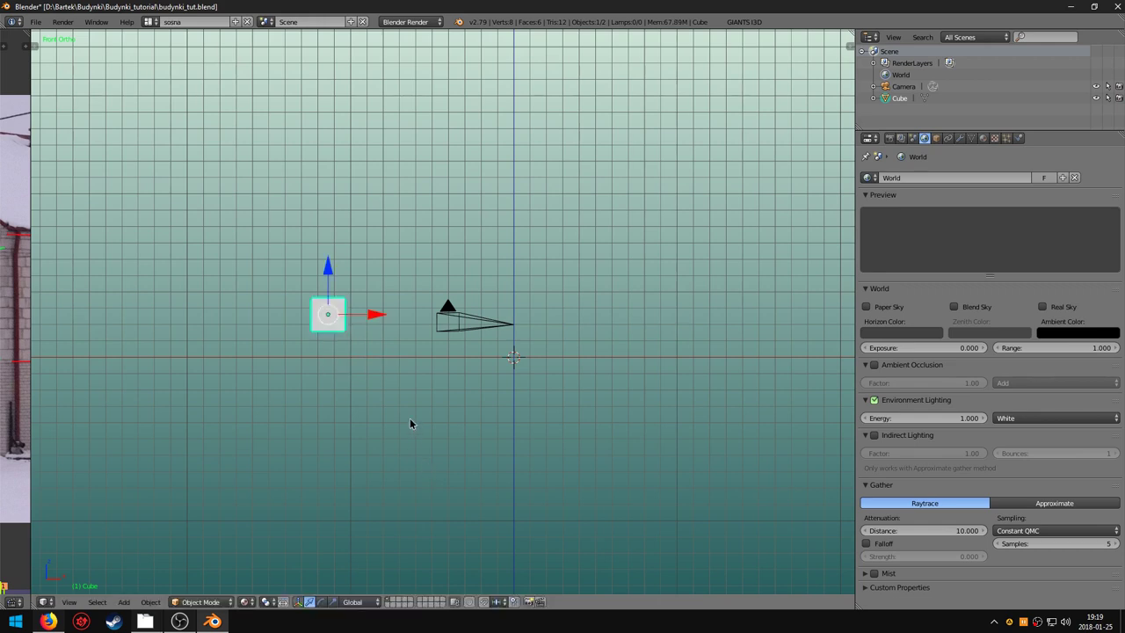
{"action": "key", "text": "KP_0"}
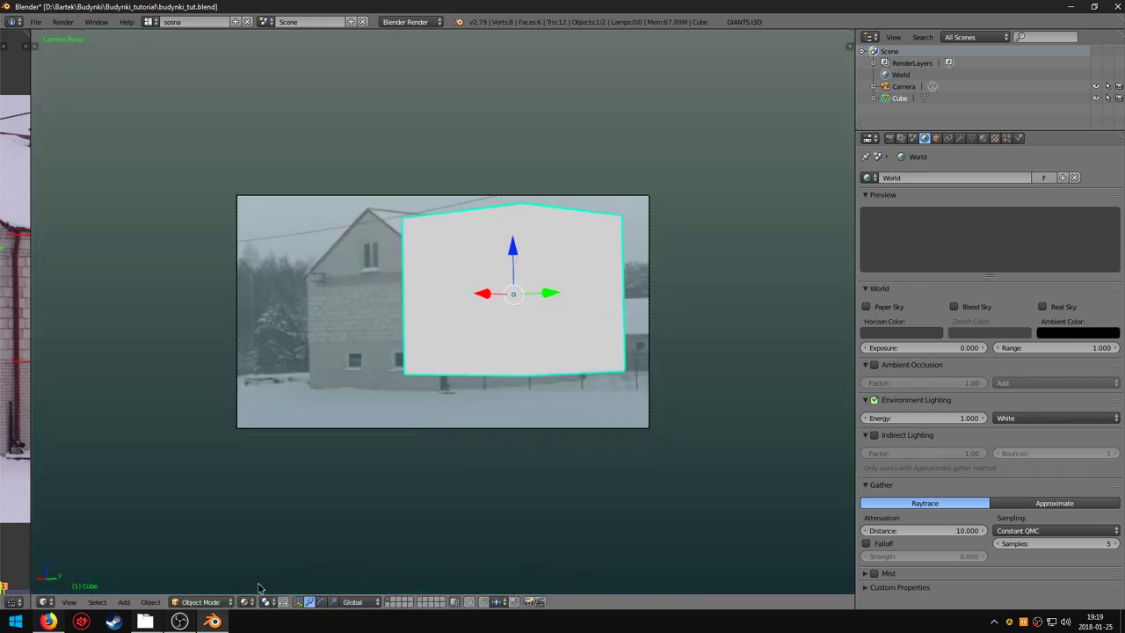
{"action": "left_click", "coordinate": [250, 602]}
{"action": "left_click", "coordinate": [258, 580]}
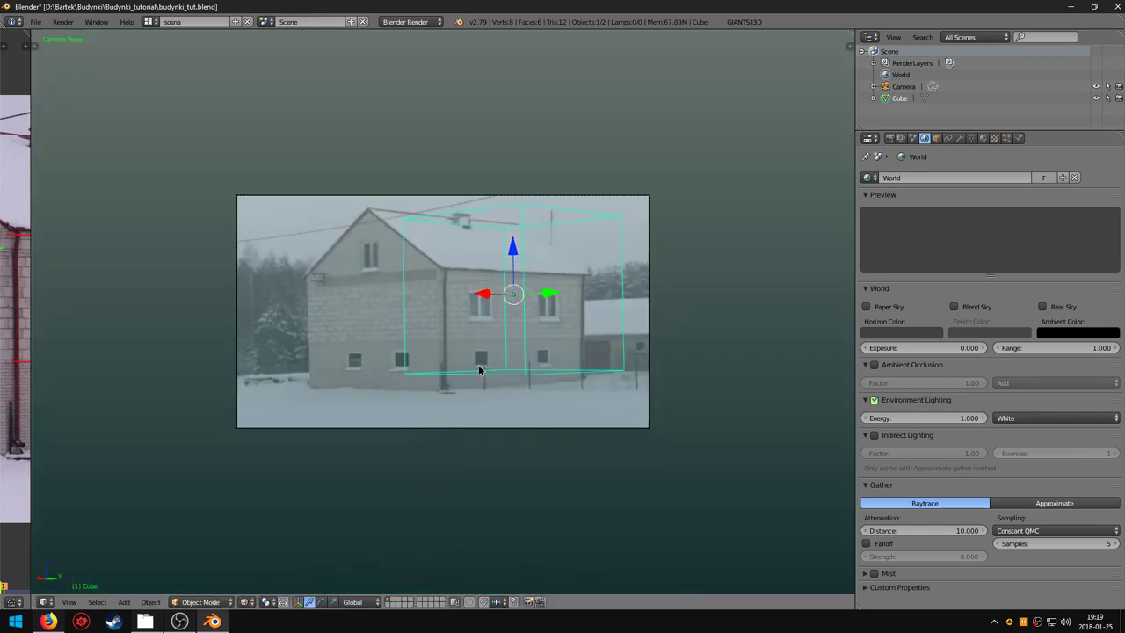
{"action": "key", "text": "g"}
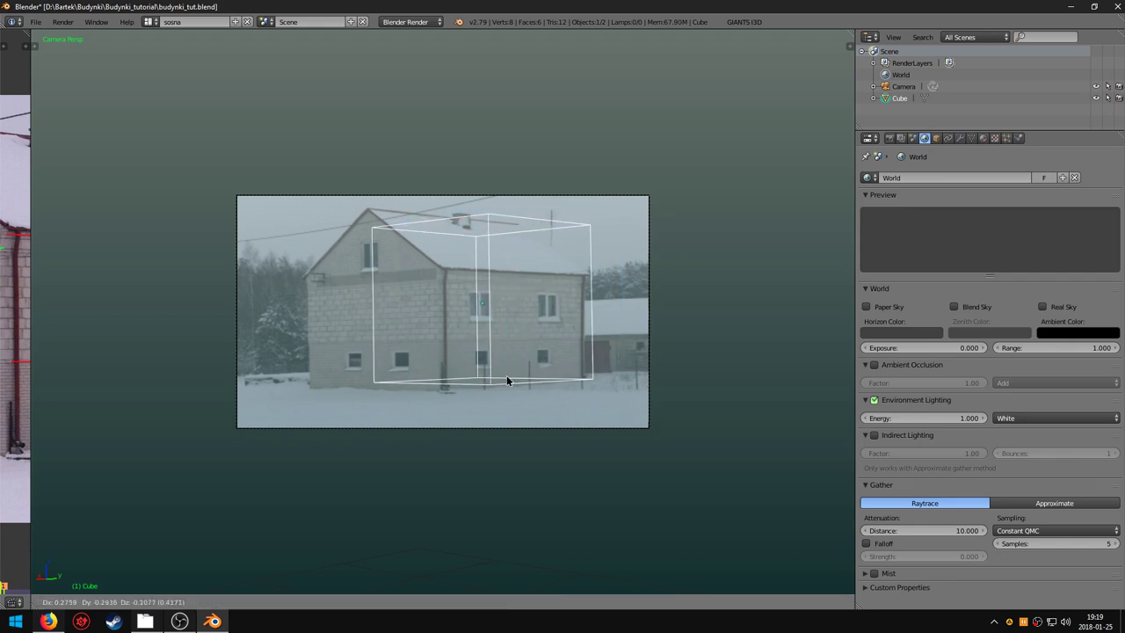
{"action": "left_click", "coordinate": [466, 393]}
{"action": "left_click", "coordinate": [246, 602]}
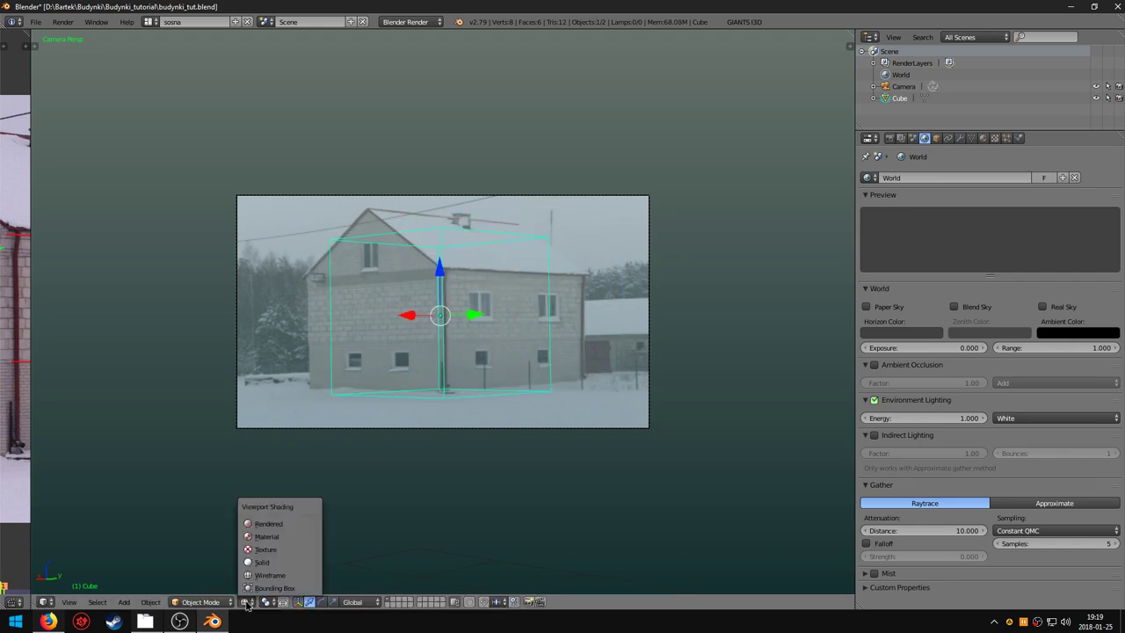
{"action": "left_click", "coordinate": [263, 563]}
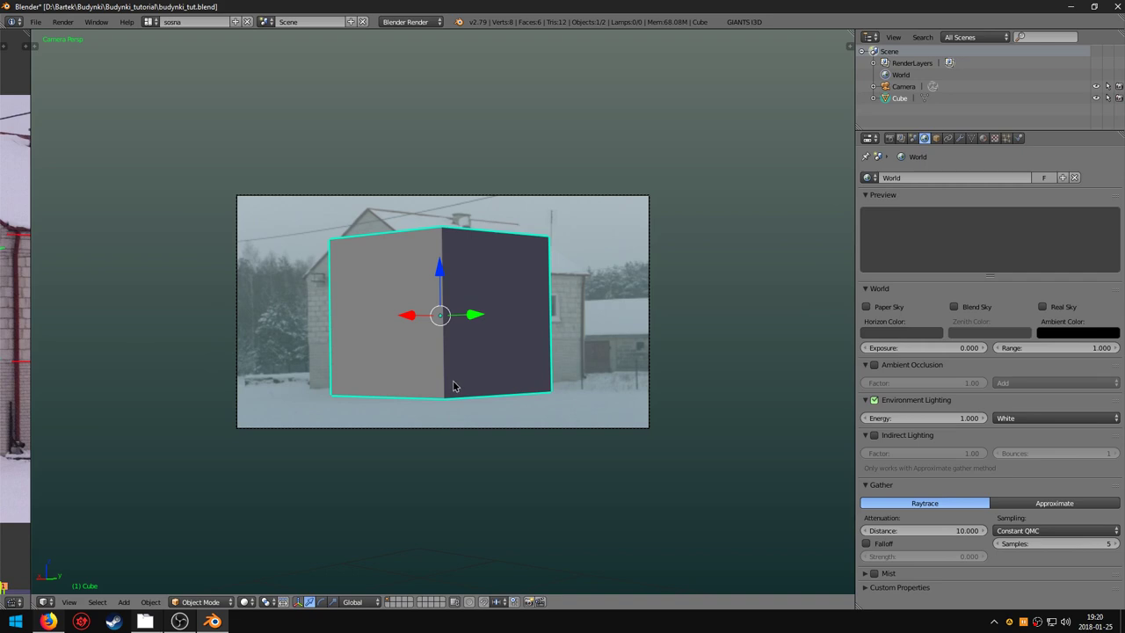
{"action": "key", "text": "g"}
{"action": "left_click", "coordinate": [450, 389]}
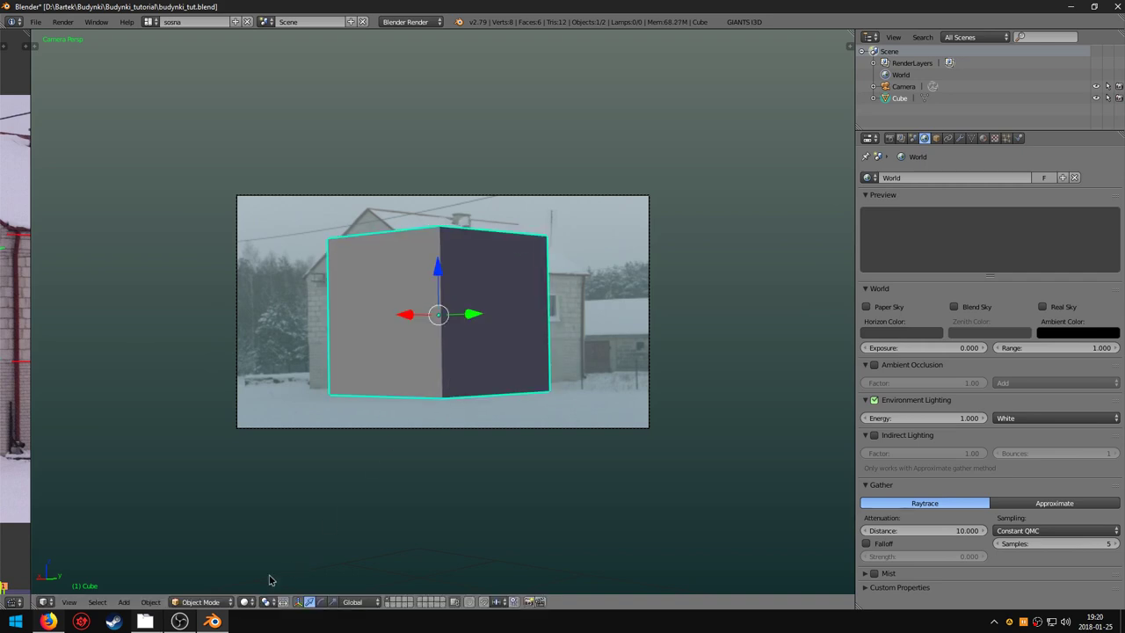
{"action": "key", "text": "alt+z"}
{"action": "key", "text": "alt+z"}
{"action": "key", "text": "z"}
Raise the cube slightly to sit on the house and switch to Edit Mode.
{"action": "scroll", "coordinate": [444, 387], "scroll_direction": "up", "scroll_amount": 3}
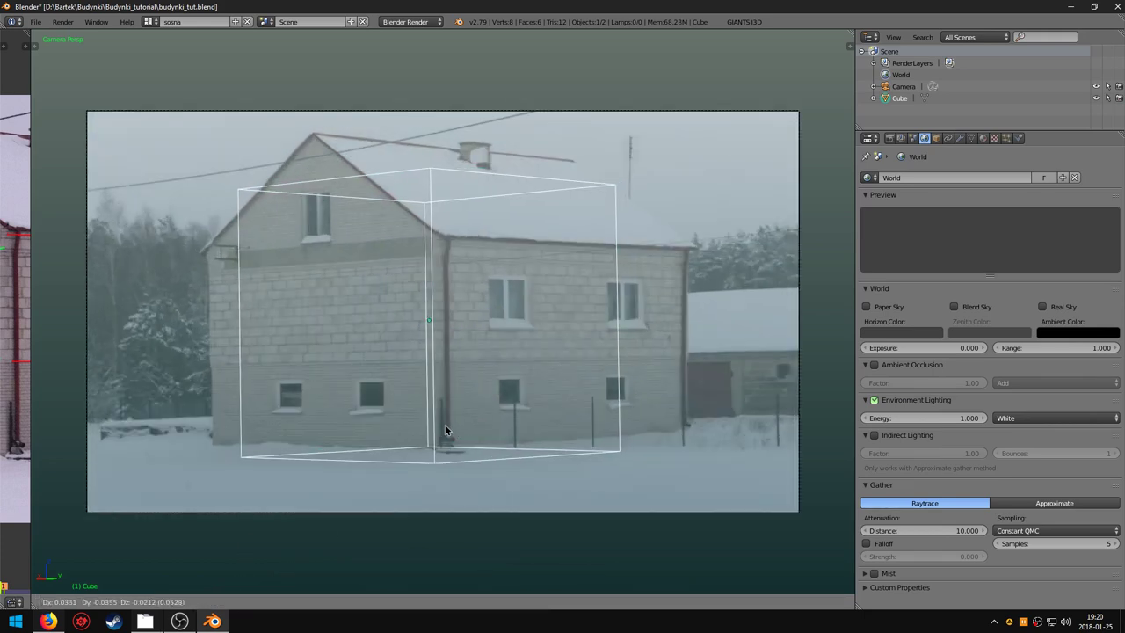
{"action": "scroll", "coordinate": [446, 424], "scroll_direction": "up", "scroll_amount": 4}
{"action": "scroll", "coordinate": [446, 430], "scroll_direction": "up", "scroll_amount": 1}
{"action": "scroll", "coordinate": [445, 416], "scroll_direction": "up", "scroll_amount": 1}
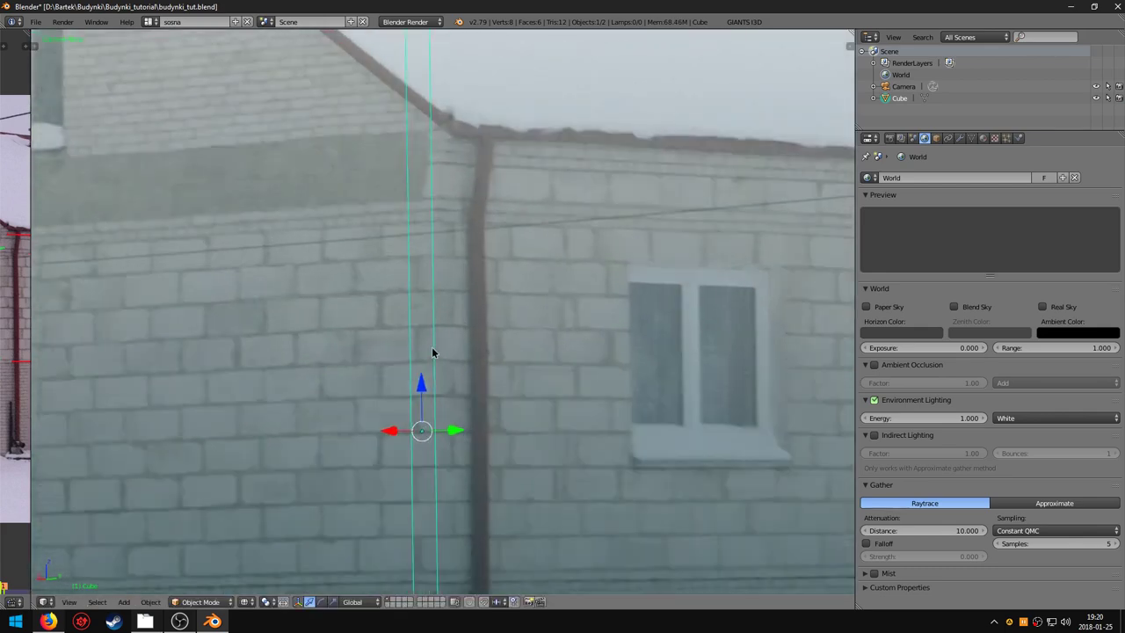
{"action": "scroll", "coordinate": [434, 351], "scroll_direction": "up", "scroll_amount": 1}
{"action": "scroll", "coordinate": [449, 389], "scroll_direction": "up", "scroll_amount": 1}
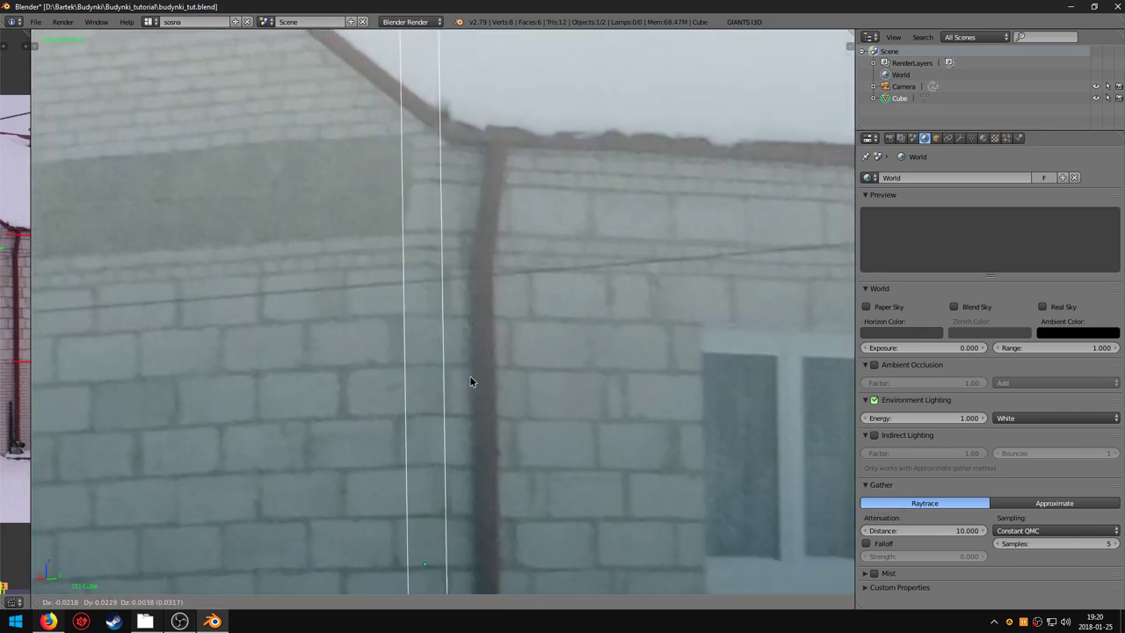
{"action": "key", "text": "Home"}
{"action": "middle_click_drag", "start_coordinate": [456, 391], "coordinate": [453, 354], "text": "shift"}
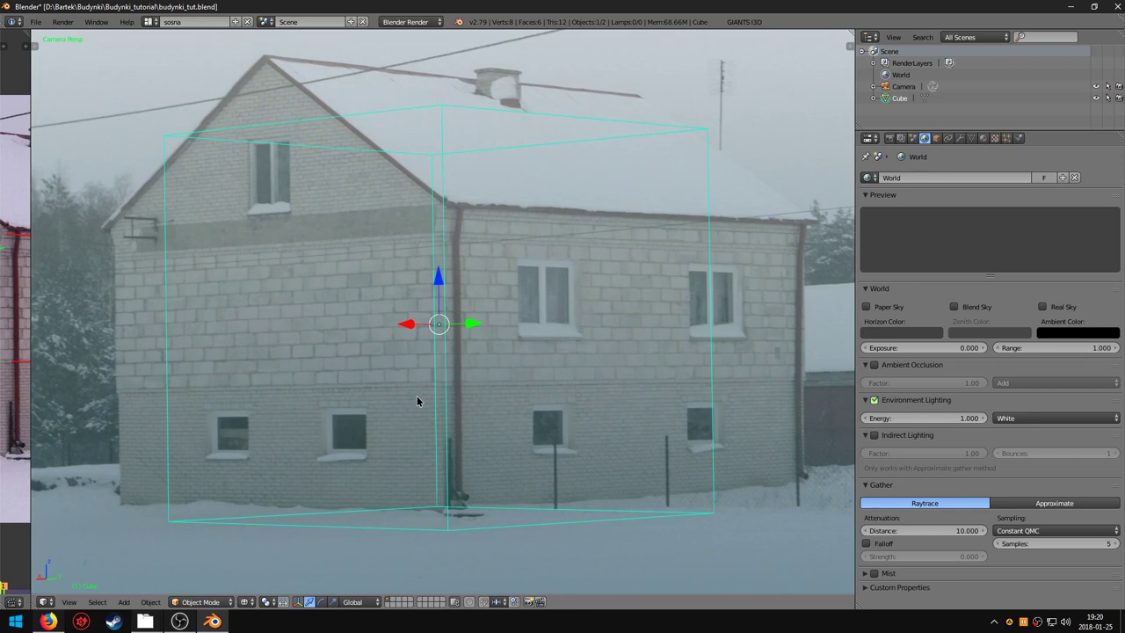
{"action": "left_click_drag", "start_coordinate": [436, 280], "coordinate": [438, 271]}
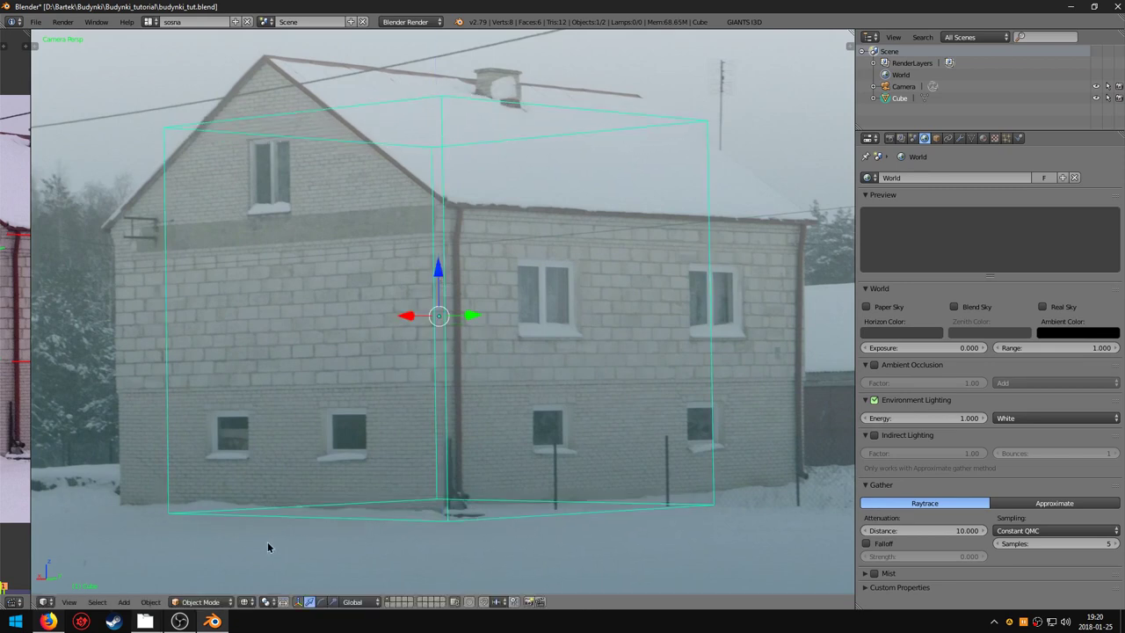
{"action": "left_click", "coordinate": [200, 601]}
{"action": "left_click", "coordinate": [209, 574]}
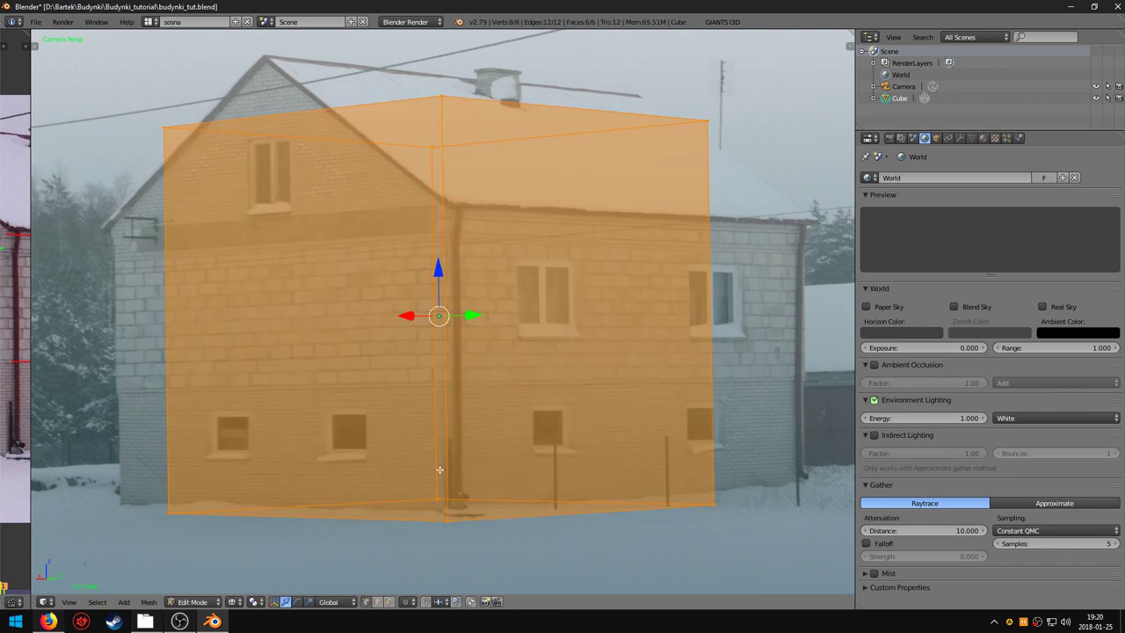
In face select, move the right, top and front faces to the right wall, eaves and left wall.
{"action": "left_click", "coordinate": [389, 602]}
{"action": "right_click", "coordinate": [560, 311]}
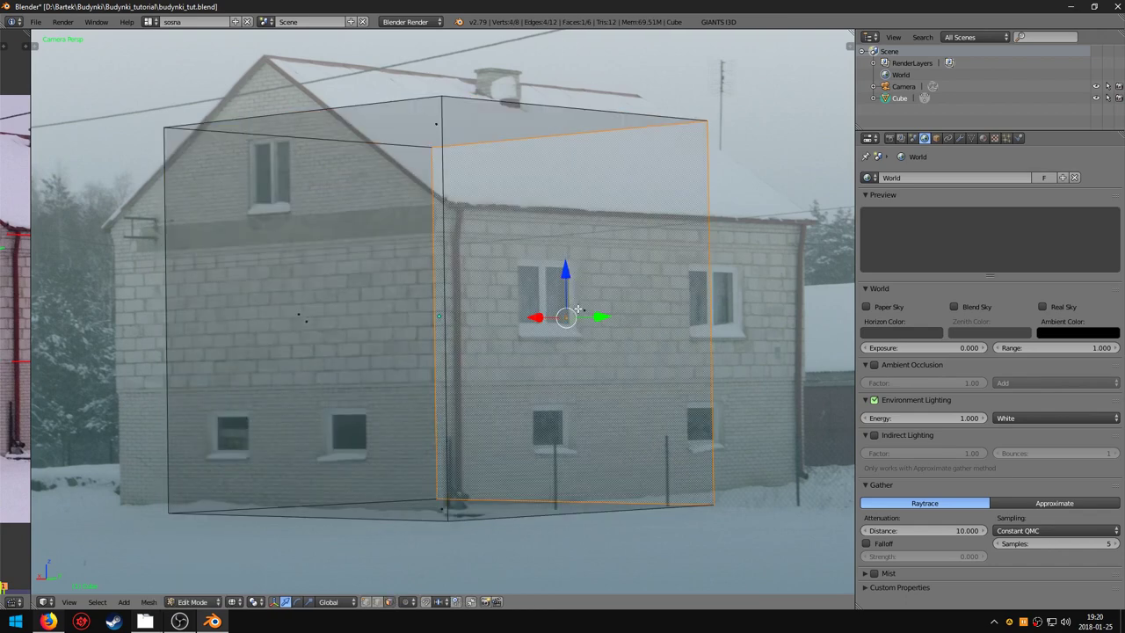
{"action": "mouse_move", "coordinate": [538, 322]}
{"action": "left_mouse_down"}
{"action": "mouse_move", "coordinate": [626, 334]}
{"action": "mouse_move", "coordinate": [673, 266]}
{"action": "left_mouse_up"}
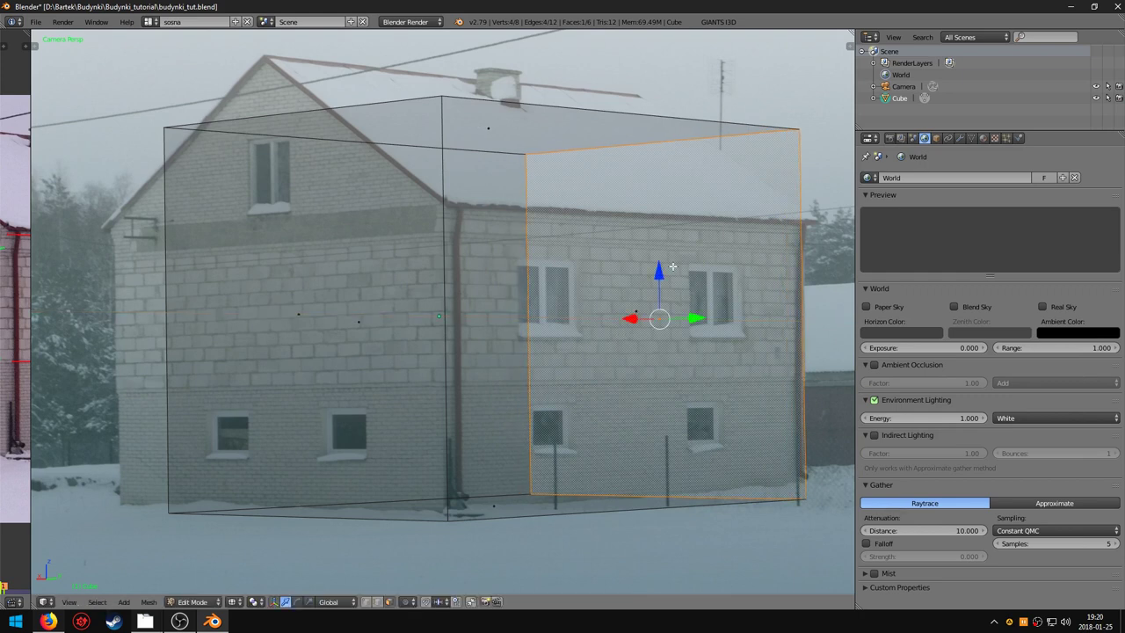
{"action": "right_click", "coordinate": [496, 127]}
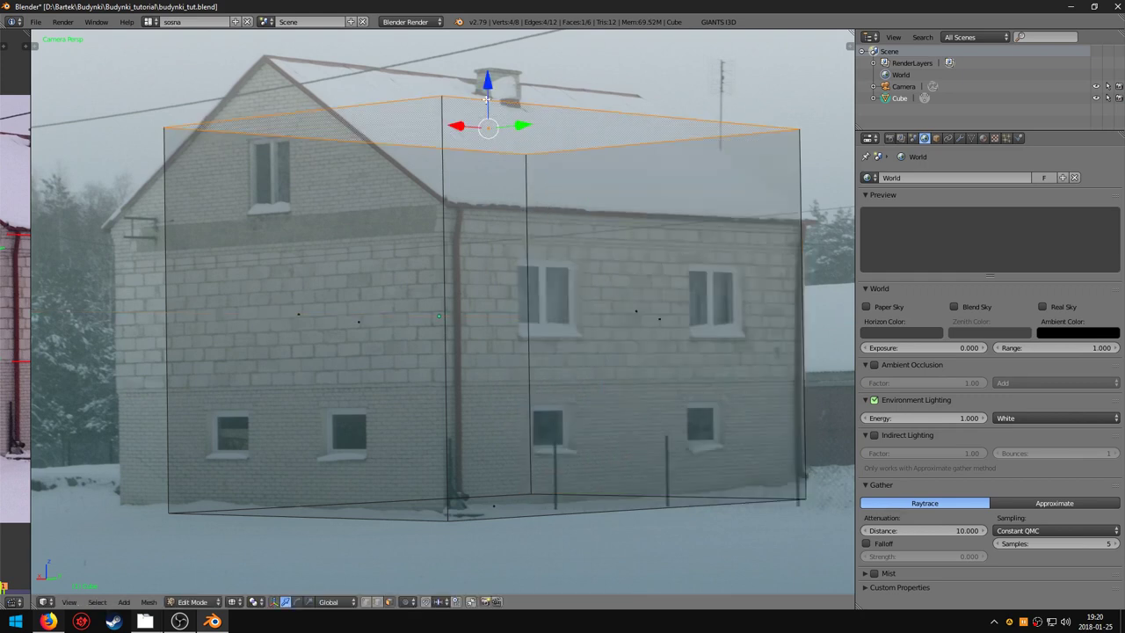
{"action": "left_click_drag", "start_coordinate": [487, 79], "coordinate": [475, 174]}
{"action": "right_click", "coordinate": [358, 354]}
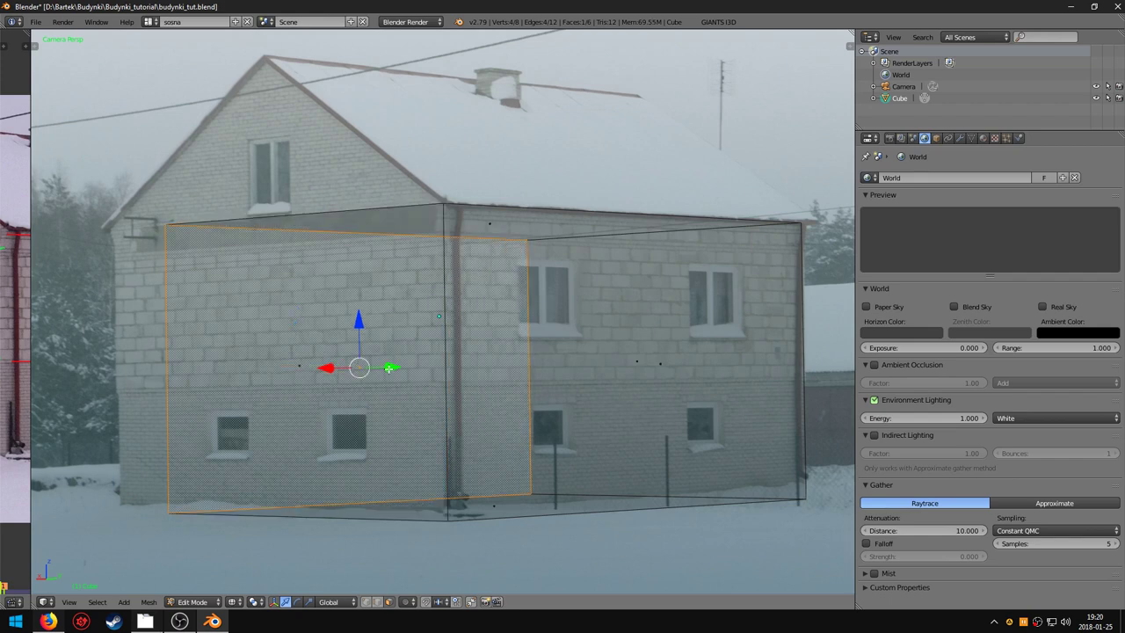
{"action": "left_click_drag", "start_coordinate": [388, 369], "coordinate": [339, 368]}
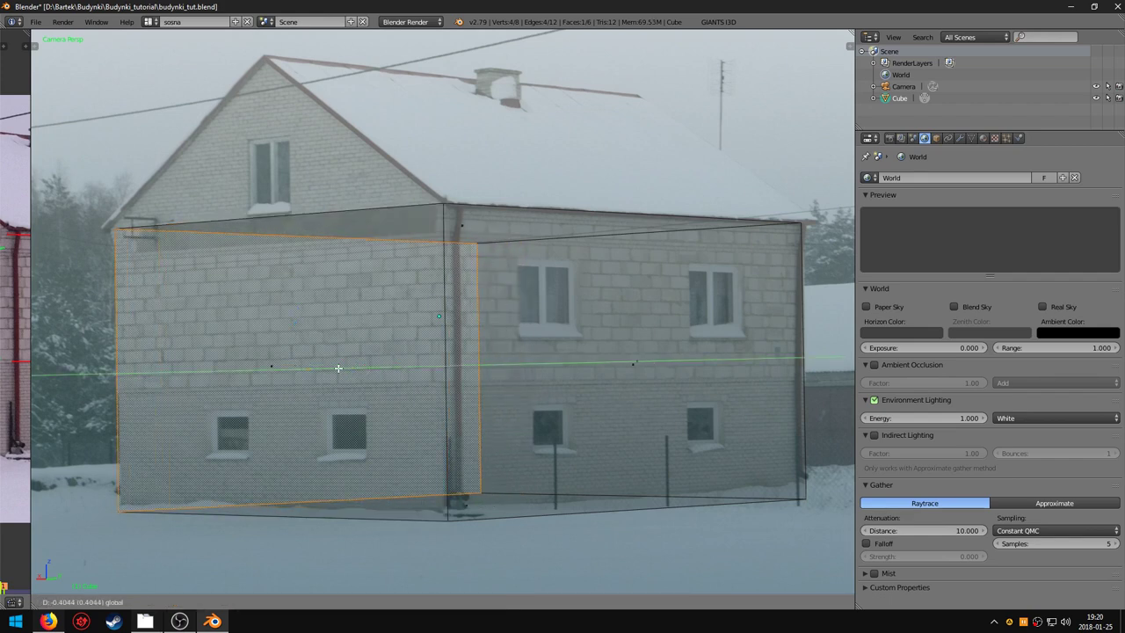
{"action": "middle_click_drag", "start_coordinate": [417, 328], "coordinate": [433, 351], "text": "shift"}
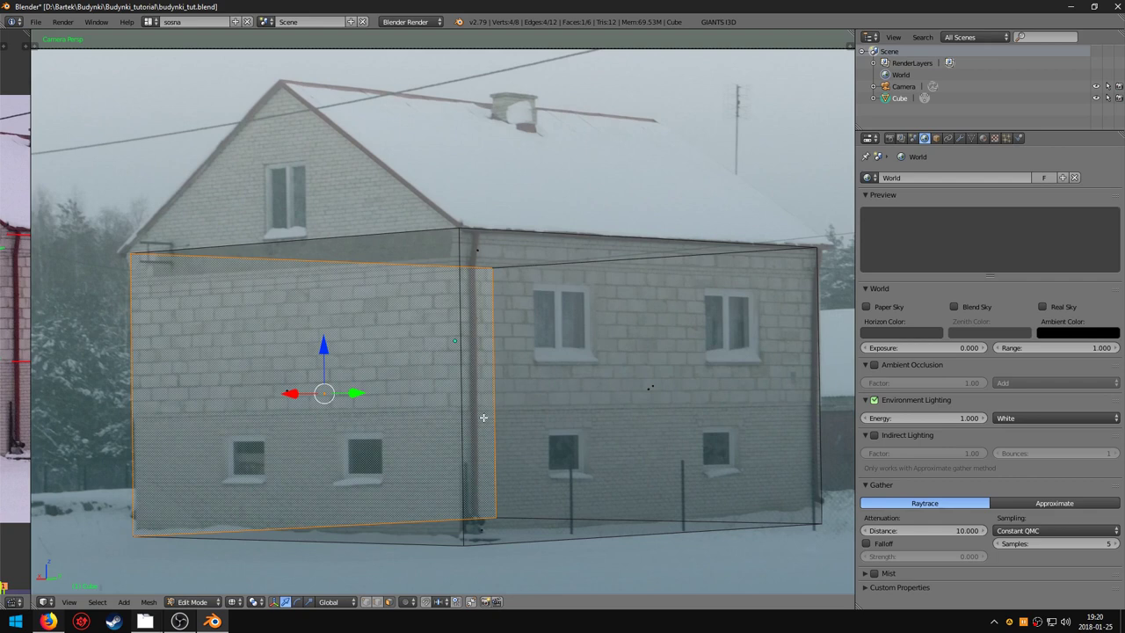
{"action": "scroll", "coordinate": [483, 417], "scroll_direction": "down", "scroll_amount": 2}
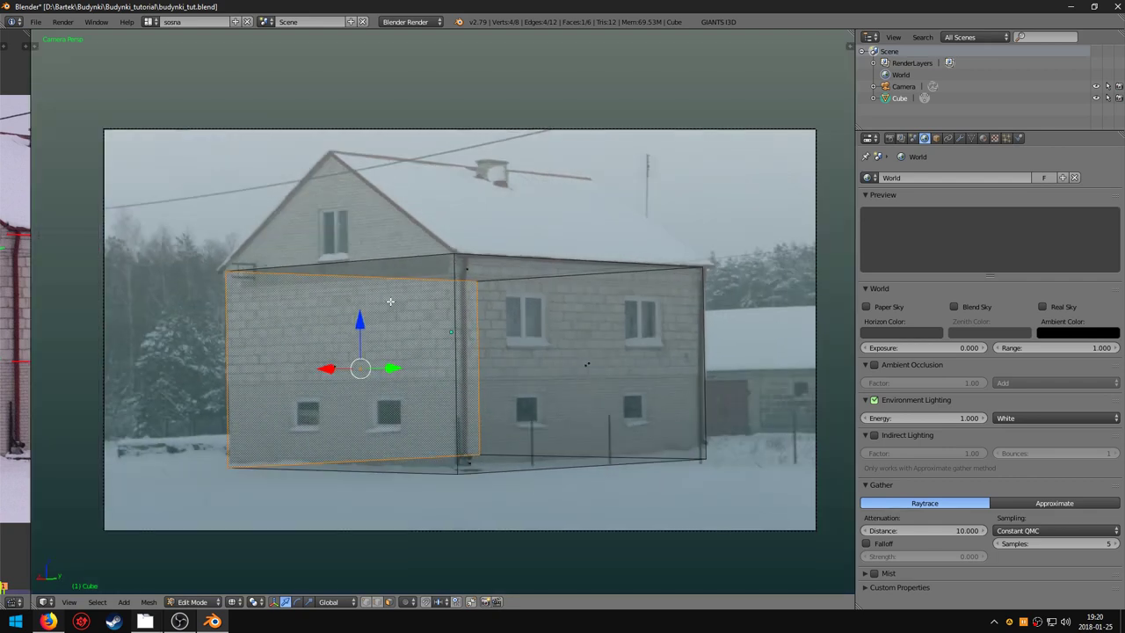
{"action": "middle_click_drag", "start_coordinate": [390, 301], "coordinate": [399, 334], "text": "shift"}
Add a centred loop cut across the box and raise its top edge on Z to form the roof ridge.
{"action": "key", "text": "ctrl+r"}
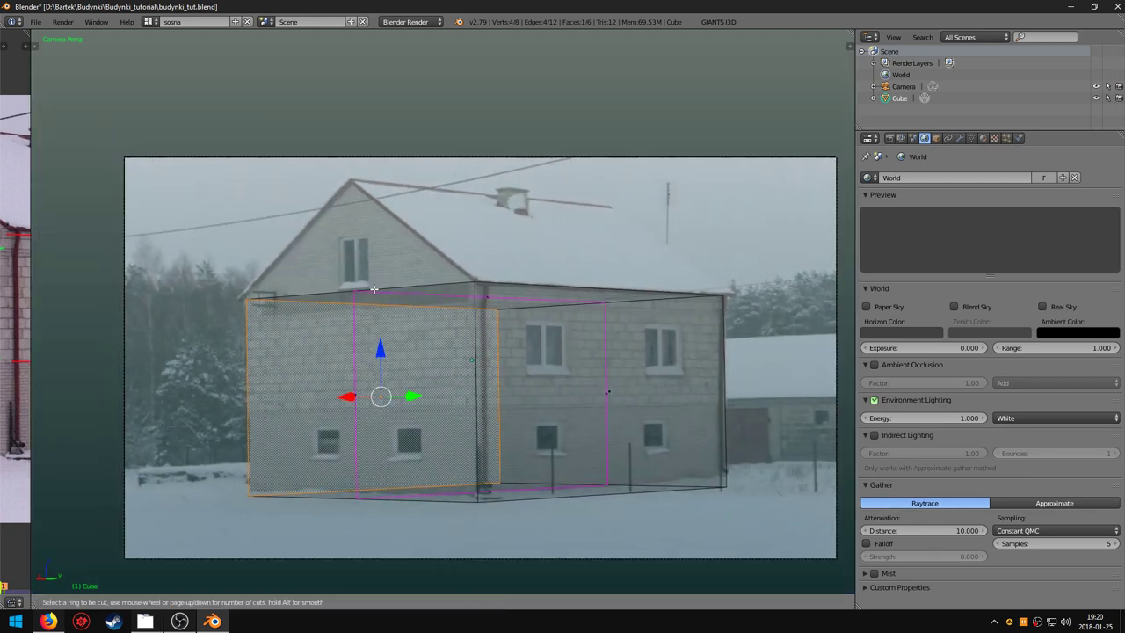
{"action": "key", "text": "Escape"}
{"action": "mouse_move", "coordinate": [373, 288]}
{"action": "middle_mouse_down"}
{"action": "mouse_move", "coordinate": [448, 352]}
{"action": "mouse_move", "coordinate": [465, 384]}
{"action": "middle_mouse_up"}
{"action": "scroll", "coordinate": [448, 352], "scroll_direction": "up", "scroll_amount": 3}
{"action": "key", "text": "ctrl+r"}
{"action": "left_click", "coordinate": [465, 383]}
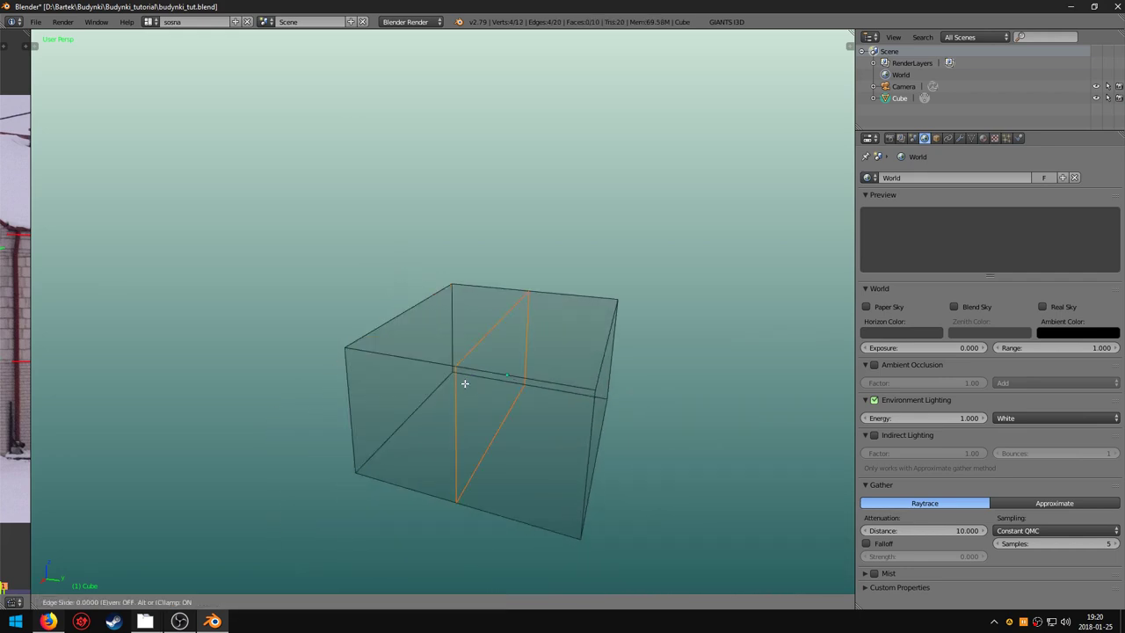
{"action": "left_click", "coordinate": [465, 384]}
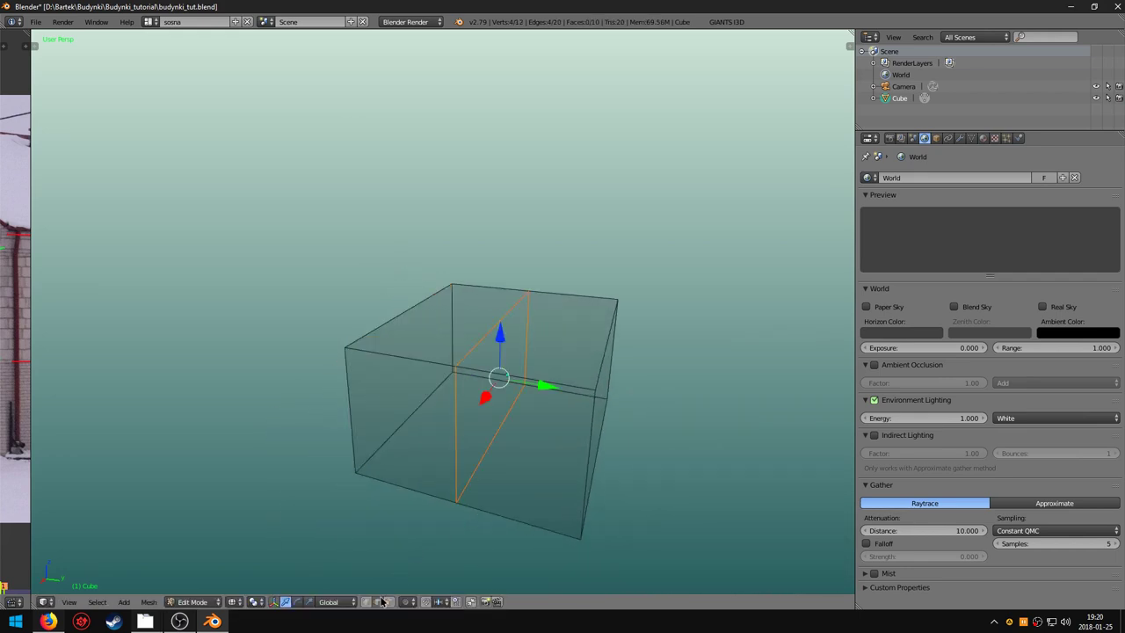
{"action": "right_click", "coordinate": [489, 323]}
{"action": "key", "text": "g"}
{"action": "key", "text": "z"}
{"action": "left_click", "coordinate": [499, 243]}
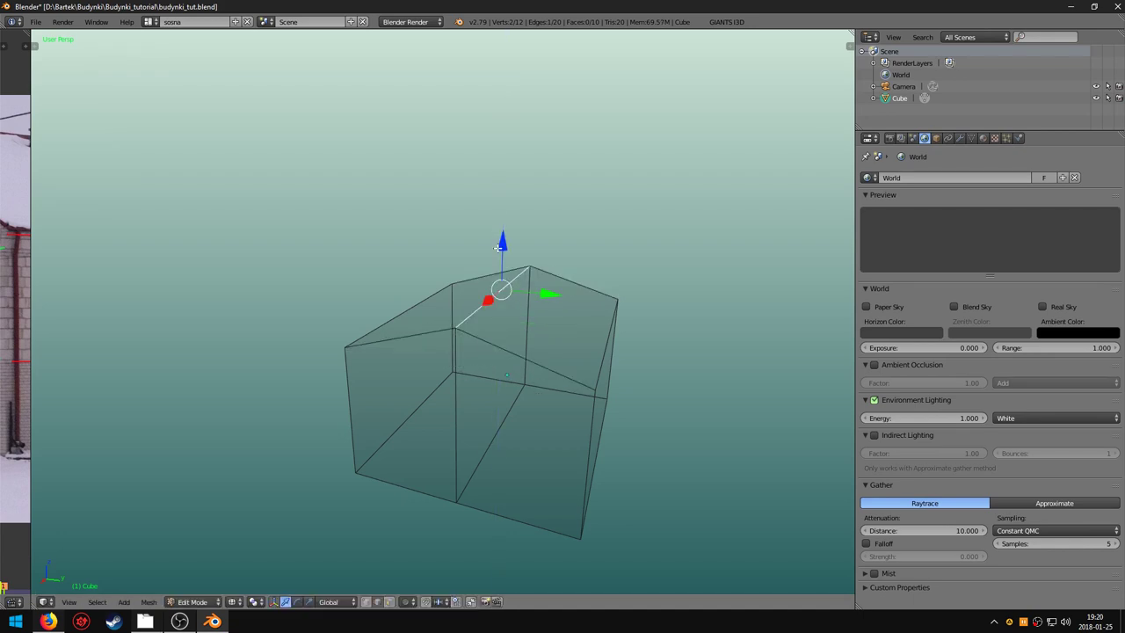
{"action": "key", "text": "KP_0"}
{"action": "left_click_drag", "start_coordinate": [485, 201], "coordinate": [483, 145]}
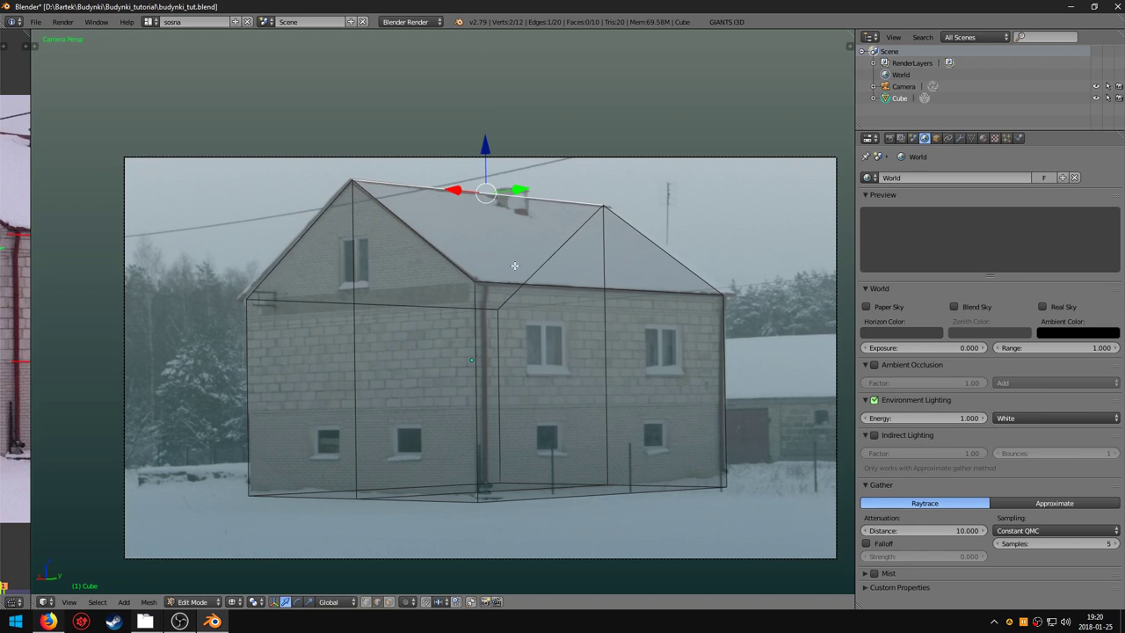
Zoom the camera view in and pan it to centre the upper window beside the drainpipe.
{"action": "scroll", "coordinate": [459, 366], "scroll_direction": "up", "scroll_amount": 1}
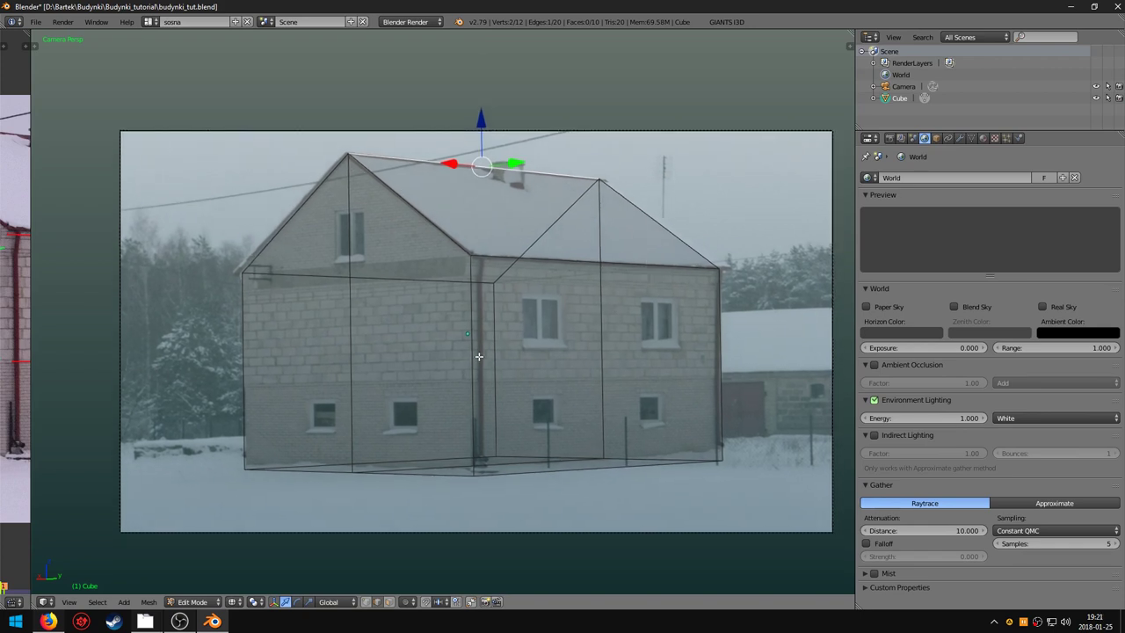
{"action": "scroll", "coordinate": [459, 366], "scroll_direction": "up", "scroll_amount": 1}
{"action": "scroll", "coordinate": [459, 367], "scroll_direction": "up", "scroll_amount": 1}
{"action": "scroll", "coordinate": [458, 366], "scroll_direction": "up", "scroll_amount": 1}
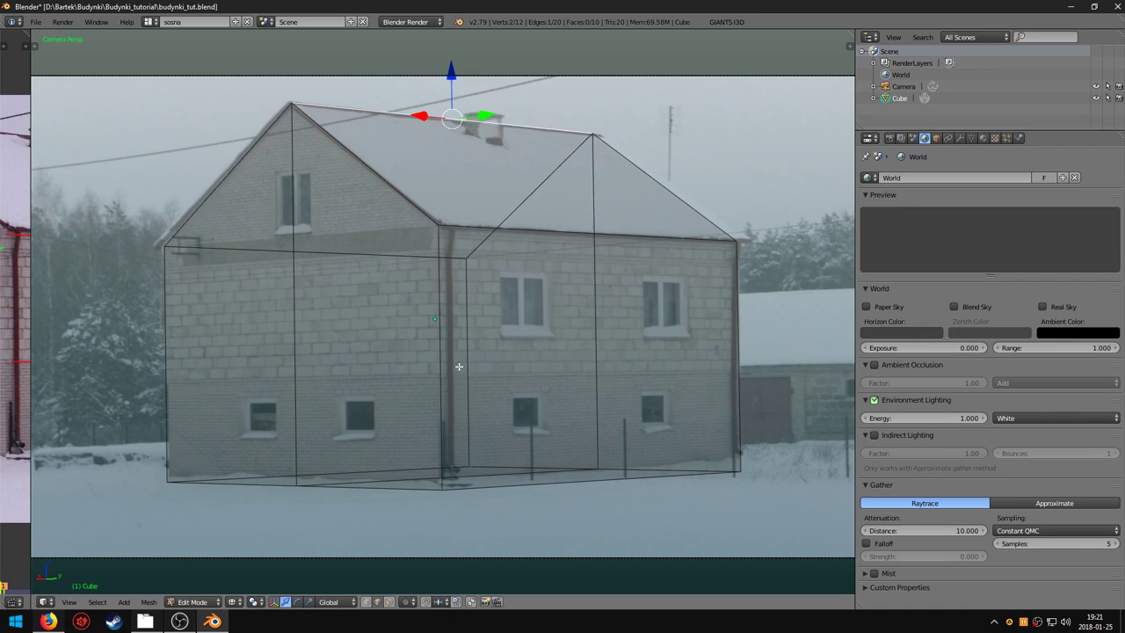
{"action": "scroll", "coordinate": [459, 367], "scroll_direction": "up", "scroll_amount": 1}
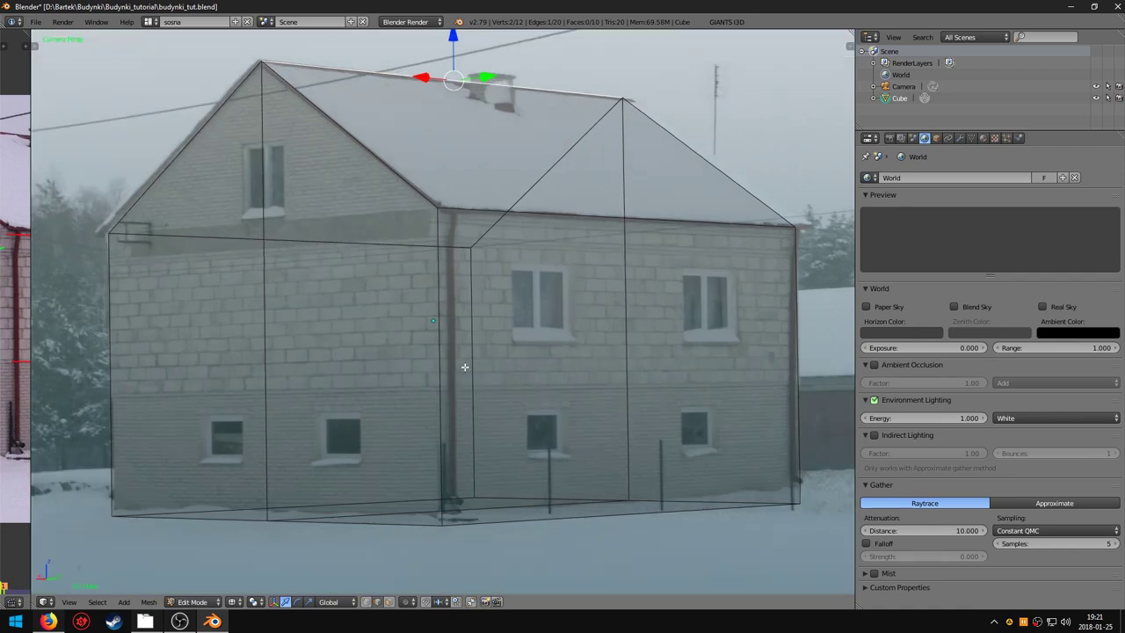
{"action": "scroll", "coordinate": [464, 370], "scroll_direction": "up", "scroll_amount": 1}
{"action": "scroll", "coordinate": [445, 355], "scroll_direction": "up", "scroll_amount": 1}
{"action": "scroll", "coordinate": [439, 355], "scroll_direction": "up", "scroll_amount": 1}
{"action": "scroll", "coordinate": [480, 372], "scroll_direction": "down", "scroll_amount": 4}
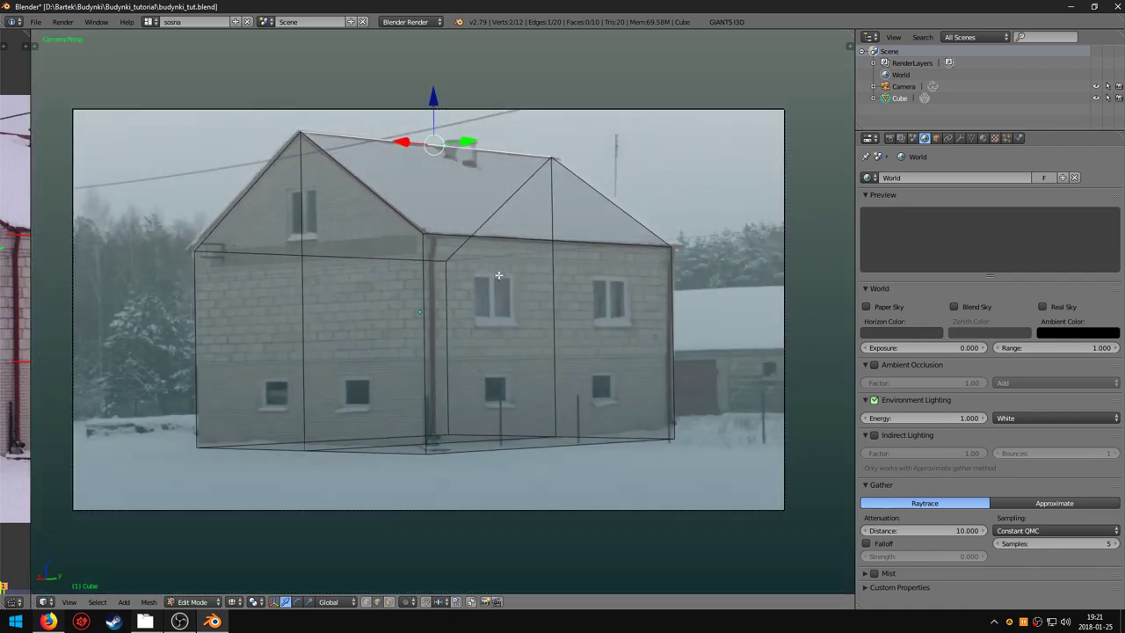
{"action": "scroll", "coordinate": [460, 334], "scroll_direction": "up", "scroll_amount": 1}
{"action": "scroll", "coordinate": [446, 349], "scroll_direction": "up", "scroll_amount": 4}
{"action": "scroll", "coordinate": [533, 329], "scroll_direction": "up", "scroll_amount": 3}
{"action": "mouse_move", "coordinate": [532, 329]}
{"action": "middle_mouse_down", "text": "shift"}
{"action": "mouse_move", "coordinate": [443, 333]}
{"action": "mouse_move", "coordinate": [437, 345]}
{"action": "middle_mouse_up", "text": "shift"}
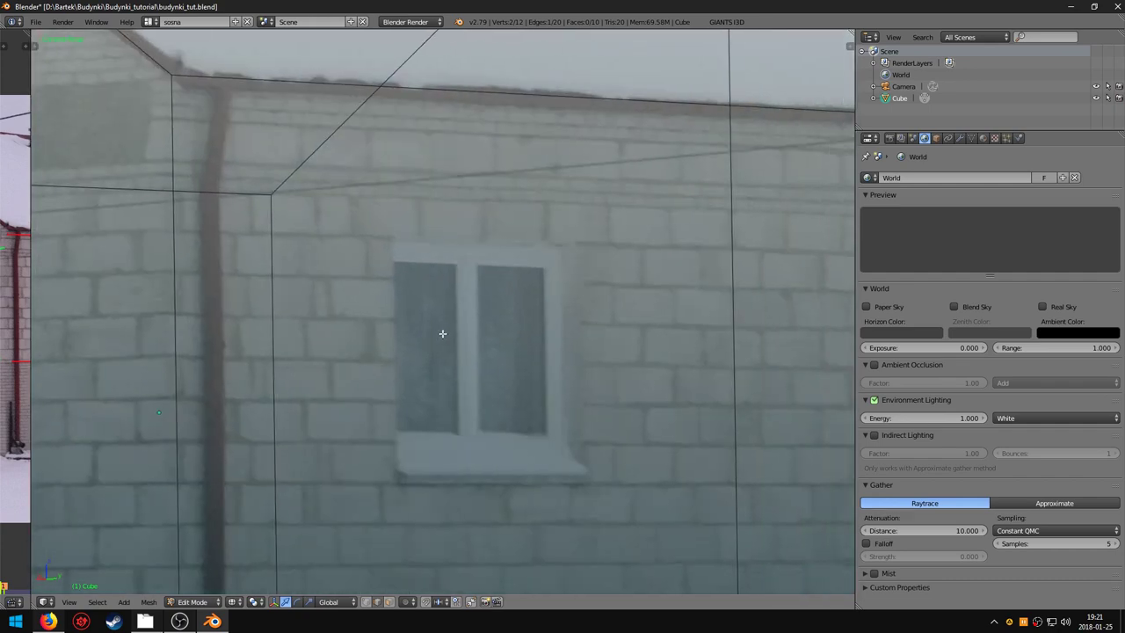
{"action": "scroll", "coordinate": [442, 333], "scroll_direction": "up", "scroll_amount": 1}
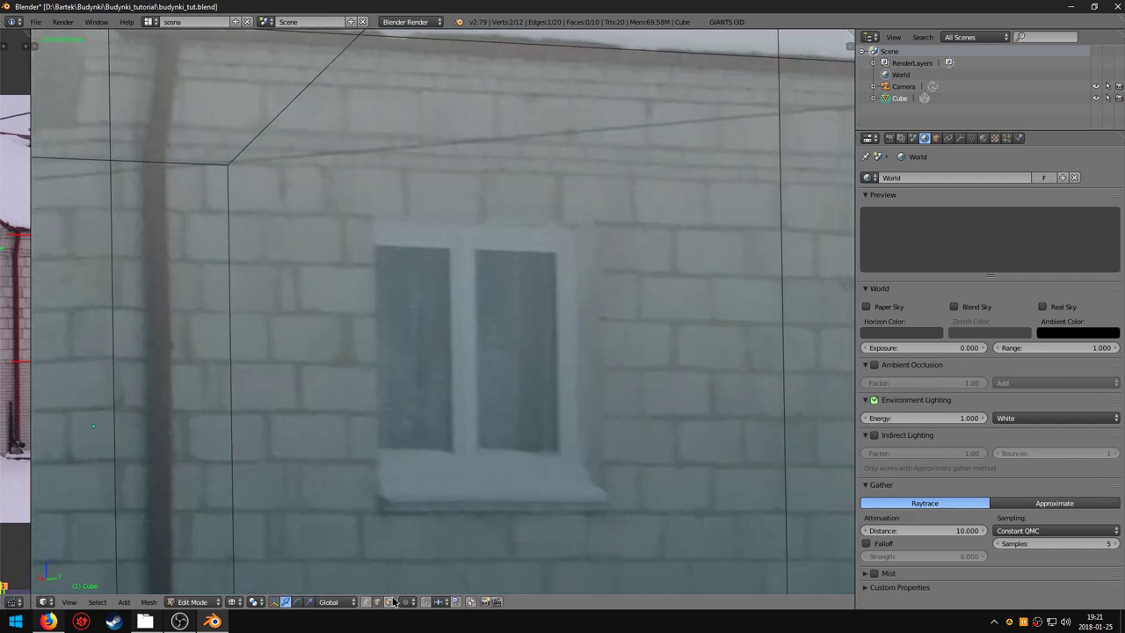
Knife-cut a straight-angled rectangular outline around the first window's four corners.
{"action": "key", "text": "a"}
{"action": "key", "text": "k"}
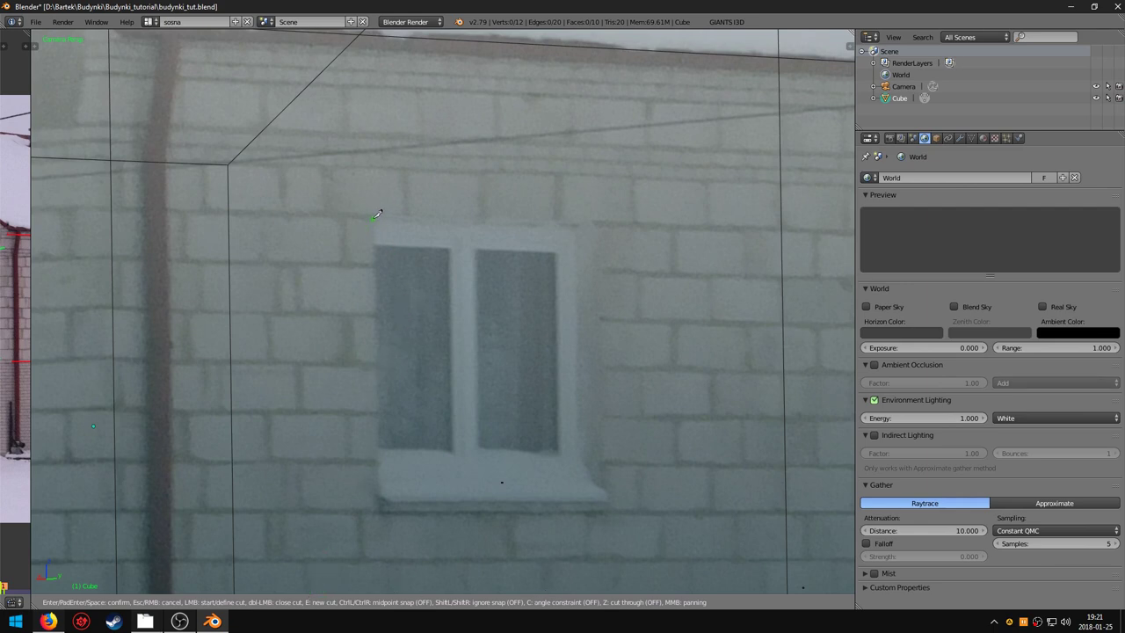
{"action": "left_click", "coordinate": [374, 218]}
{"action": "key", "text": "c"}
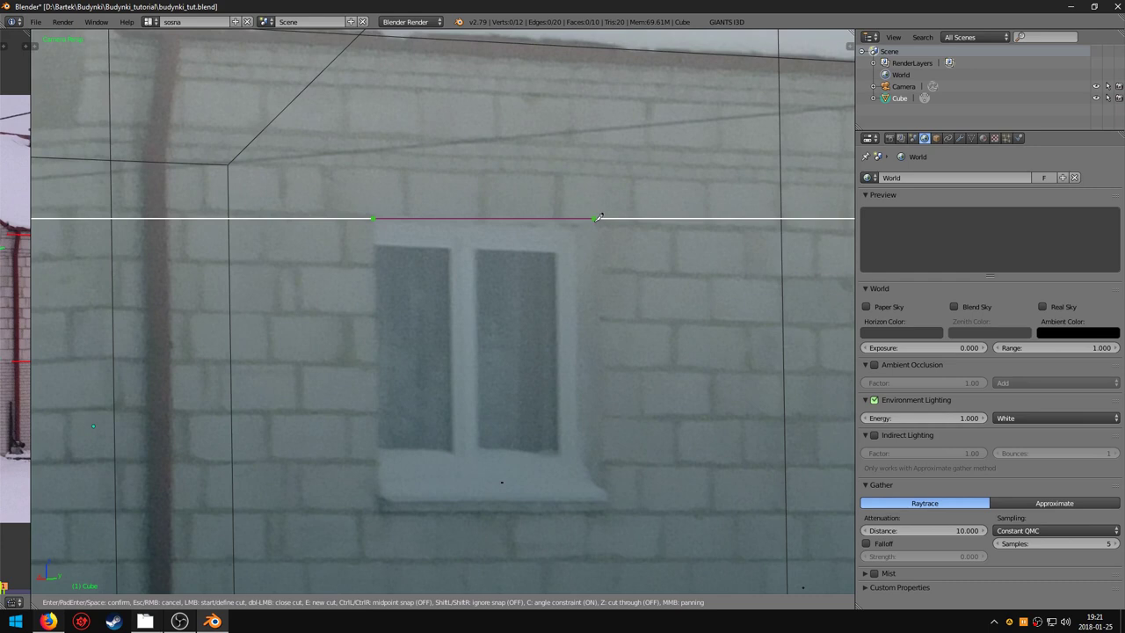
{"action": "left_click", "coordinate": [596, 218]}
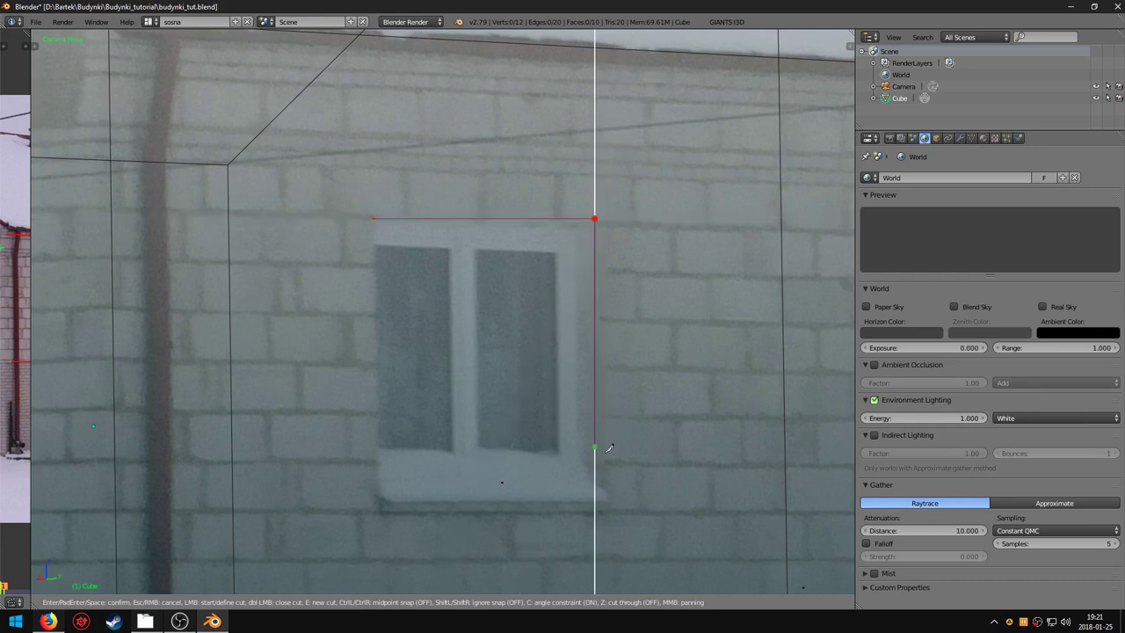
{"action": "left_click", "coordinate": [595, 499]}
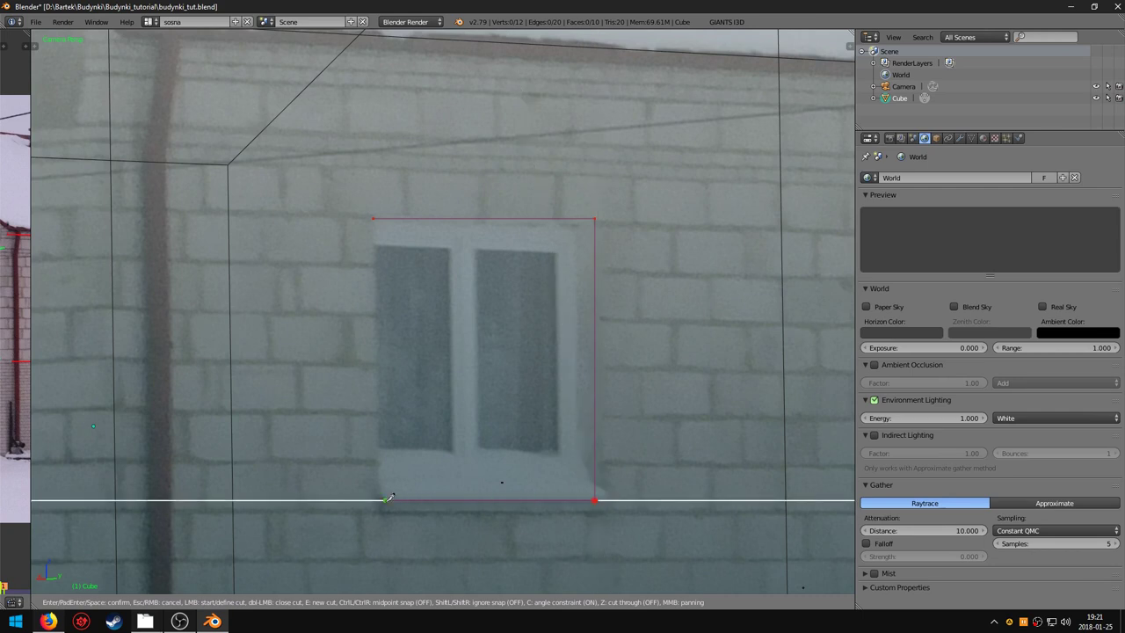
{"action": "left_click", "coordinate": [376, 501]}
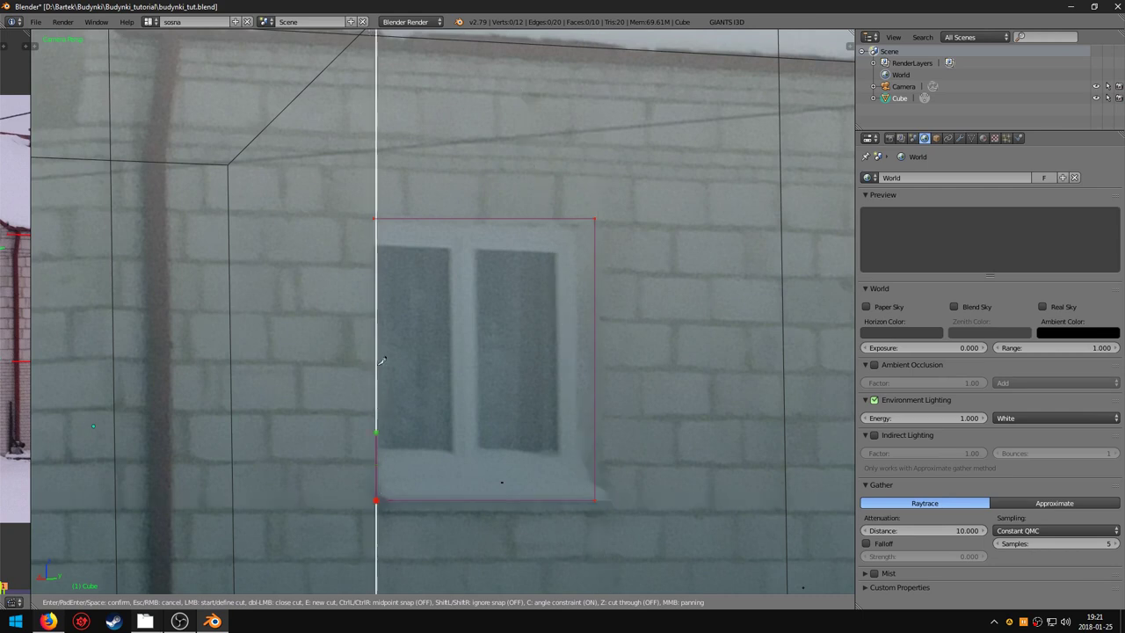
{"action": "left_click", "coordinate": [378, 220]}
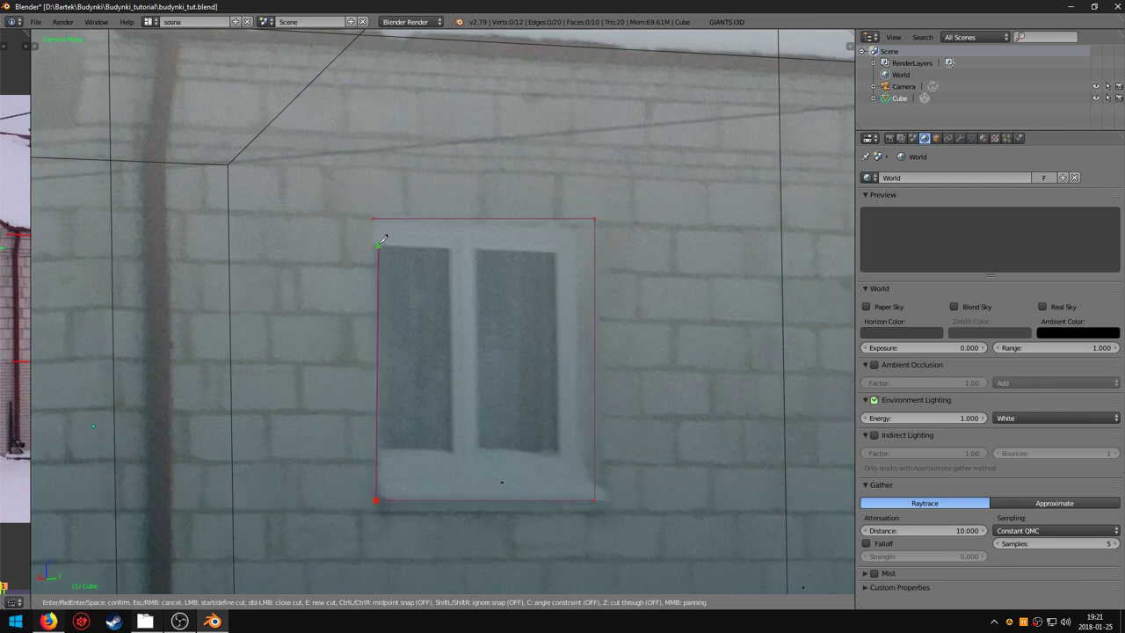
{"action": "key", "text": "c"}
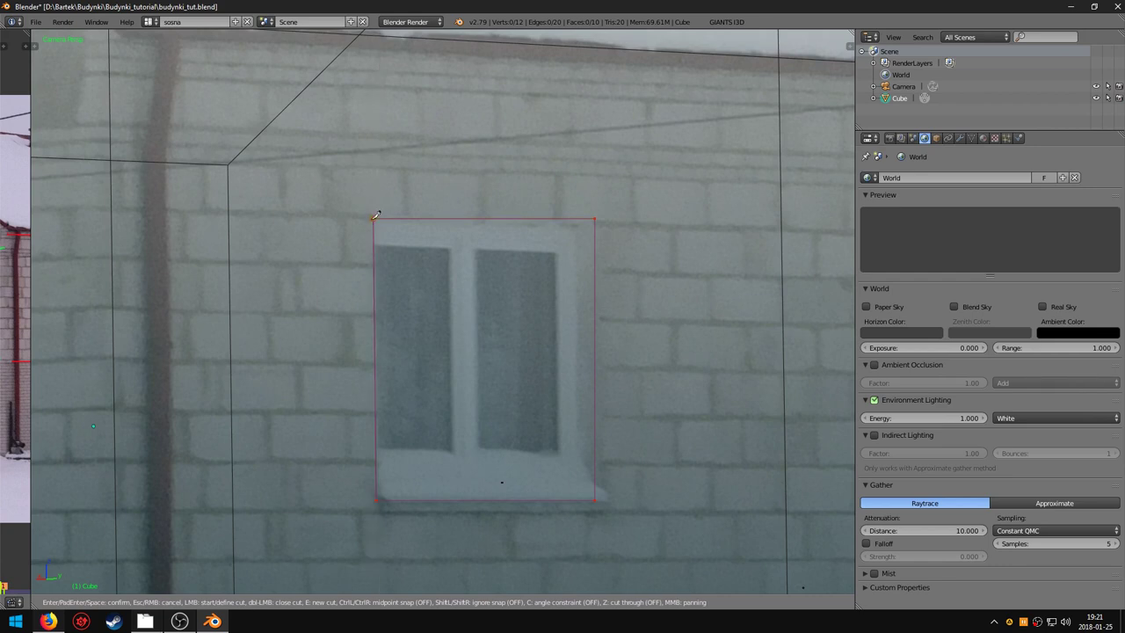
{"action": "mouse_move", "coordinate": [715, 271]}
{"action": "middle_mouse_down"}
{"action": "mouse_move", "coordinate": [256, 220]}
{"action": "mouse_move", "coordinate": [424, 206]}
{"action": "middle_mouse_up"}
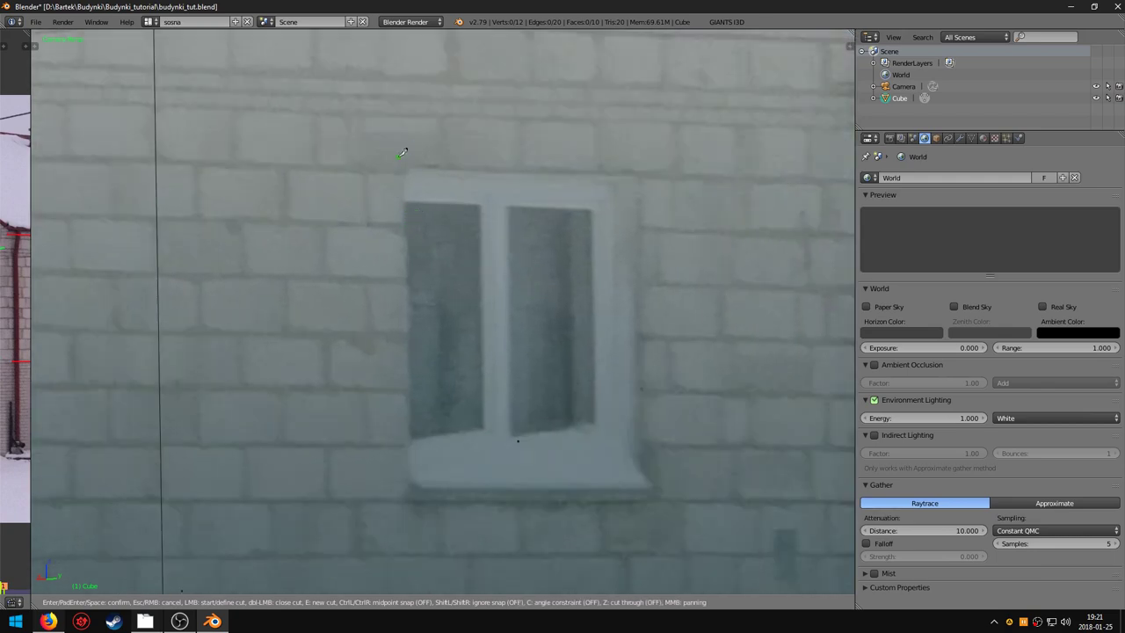
{"action": "scroll", "coordinate": [407, 162], "scroll_direction": "down", "scroll_amount": 3}
{"action": "scroll", "coordinate": [492, 308], "scroll_direction": "up", "scroll_amount": 3}
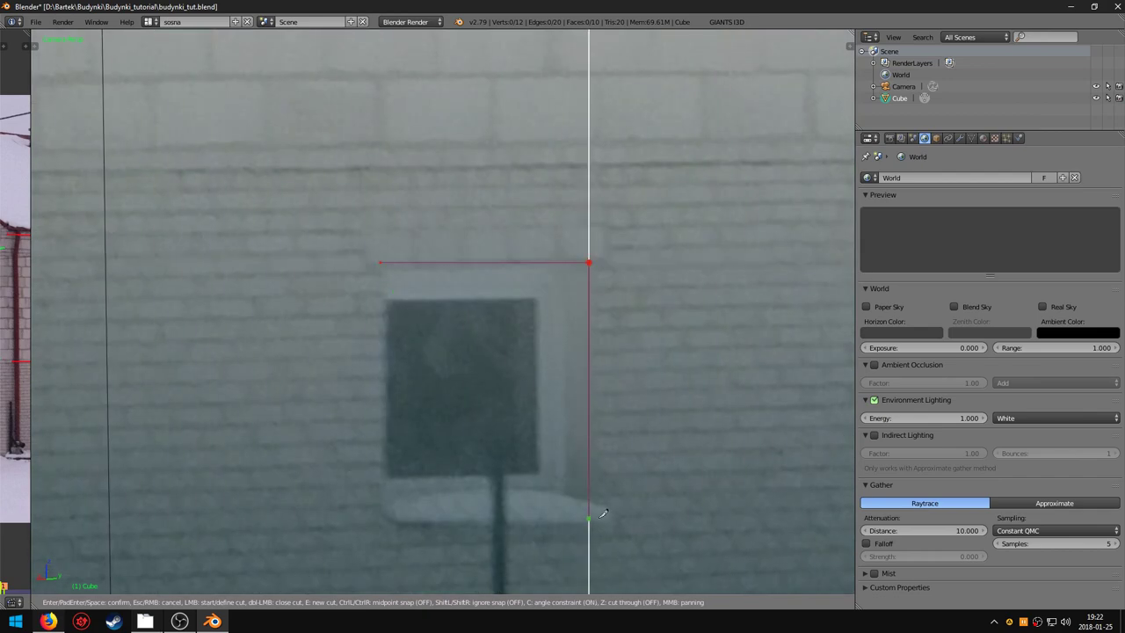
{"action": "key", "text": "Return"}
Knife-cut an outline for the tall gable window and confirm all the window cuts.
{"action": "key", "text": "k"}
{"action": "left_click", "coordinate": [402, 472]}
{"action": "scroll", "coordinate": [402, 352], "scroll_direction": "up", "scroll_amount": 2}
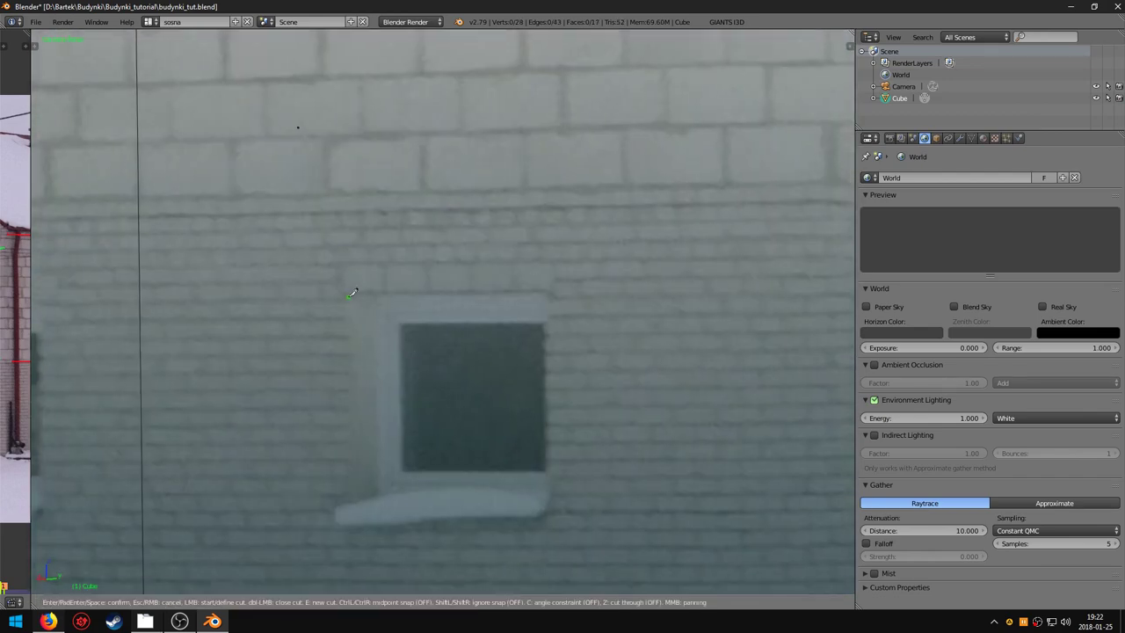
{"action": "mouse_move", "coordinate": [351, 290]}
{"action": "middle_mouse_down"}
{"action": "mouse_move", "coordinate": [518, 201]}
{"action": "mouse_move", "coordinate": [325, 222]}
{"action": "middle_mouse_up"}
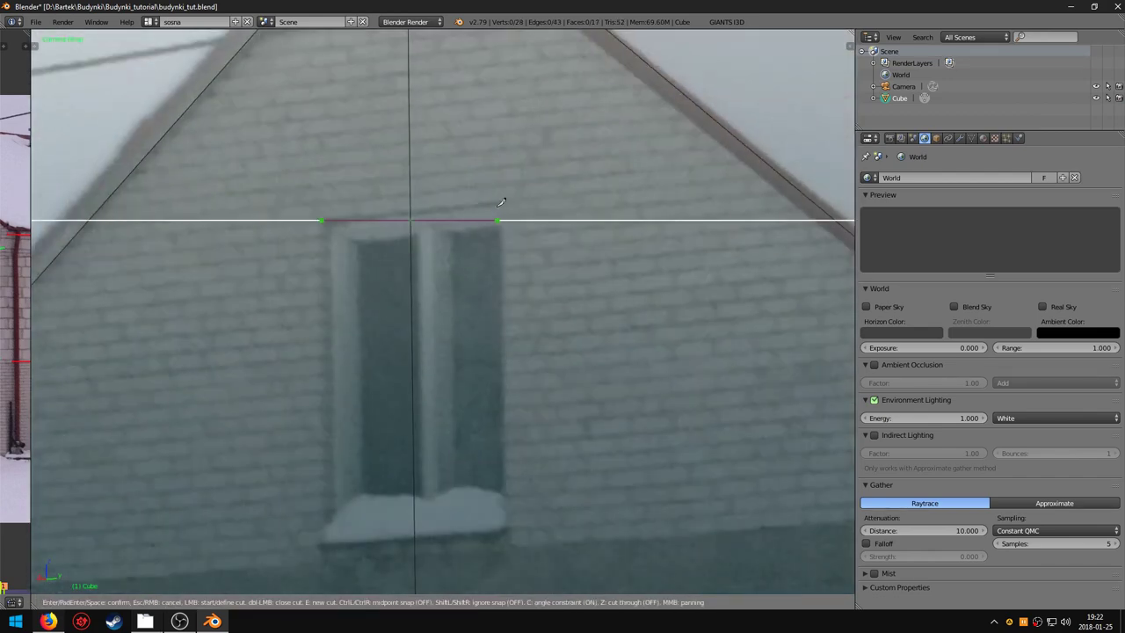
{"action": "key", "text": "e"}
{"action": "left_click", "coordinate": [324, 217]}
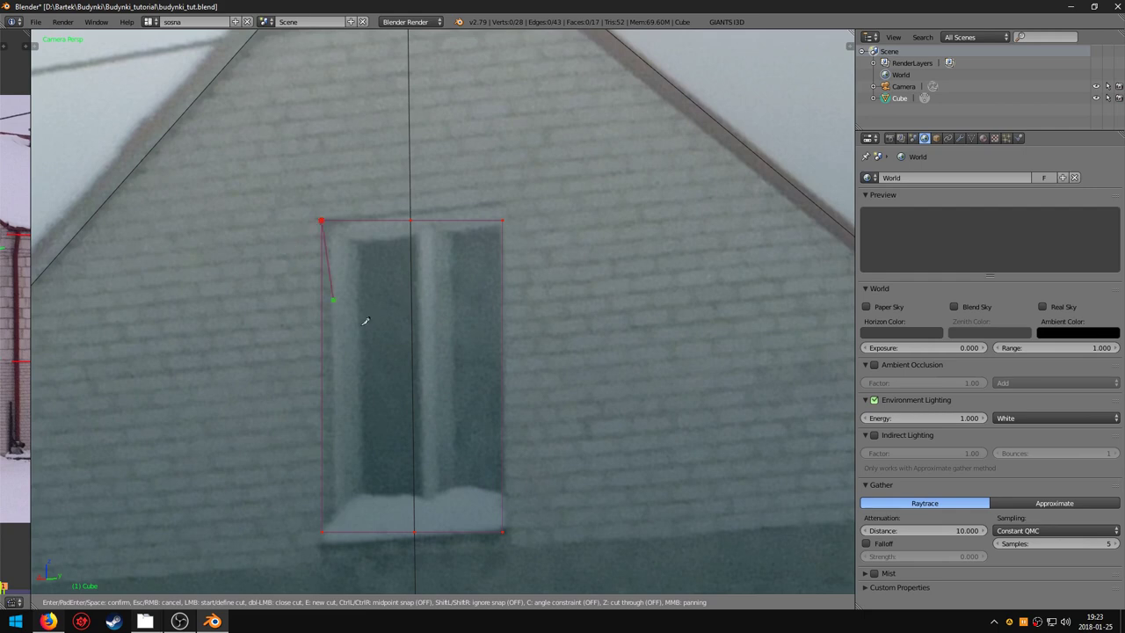
{"action": "scroll", "coordinate": [327, 221], "scroll_direction": "down", "scroll_amount": 3}
{"action": "scroll", "coordinate": [386, 317], "scroll_direction": "down", "scroll_amount": 2}
{"action": "scroll", "coordinate": [416, 273], "scroll_direction": "down", "scroll_amount": 2}
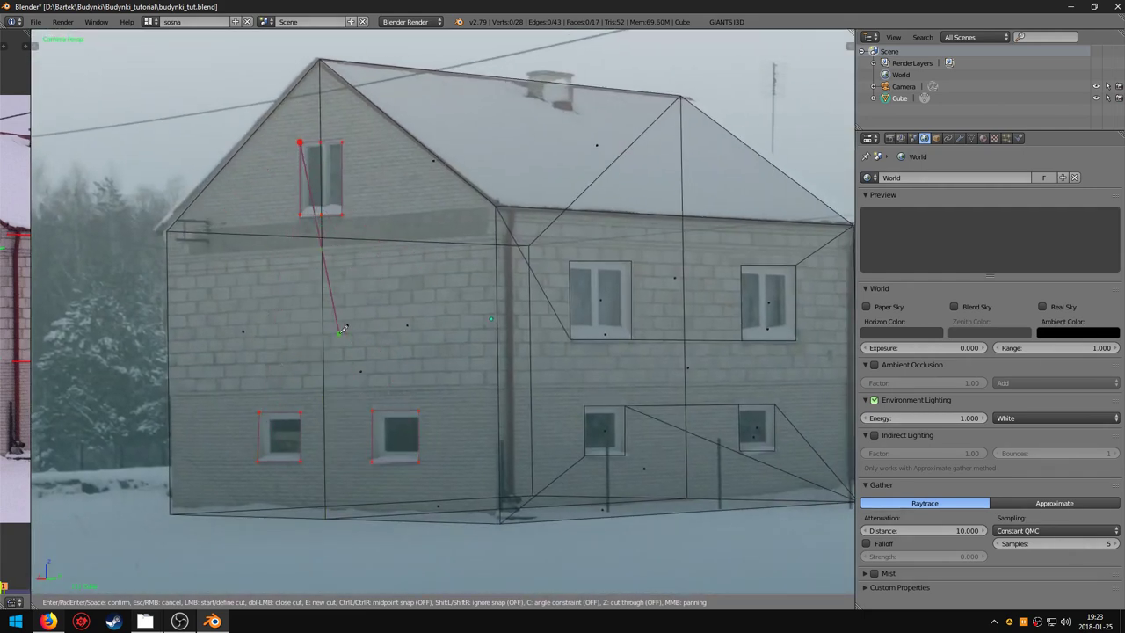
{"action": "key", "text": "Return"}
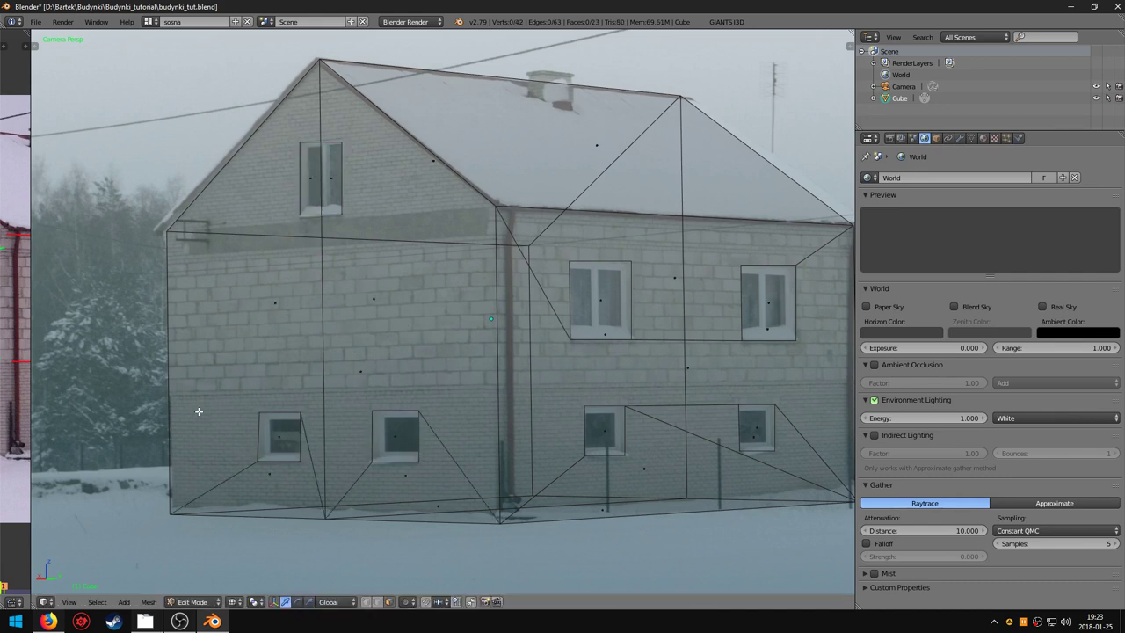
In vertex select mode, level the window's two top corners by scaling them to 0 on Z.
{"action": "middle_click_drag", "start_coordinate": [439, 378], "coordinate": [431, 349], "text": "shift"}
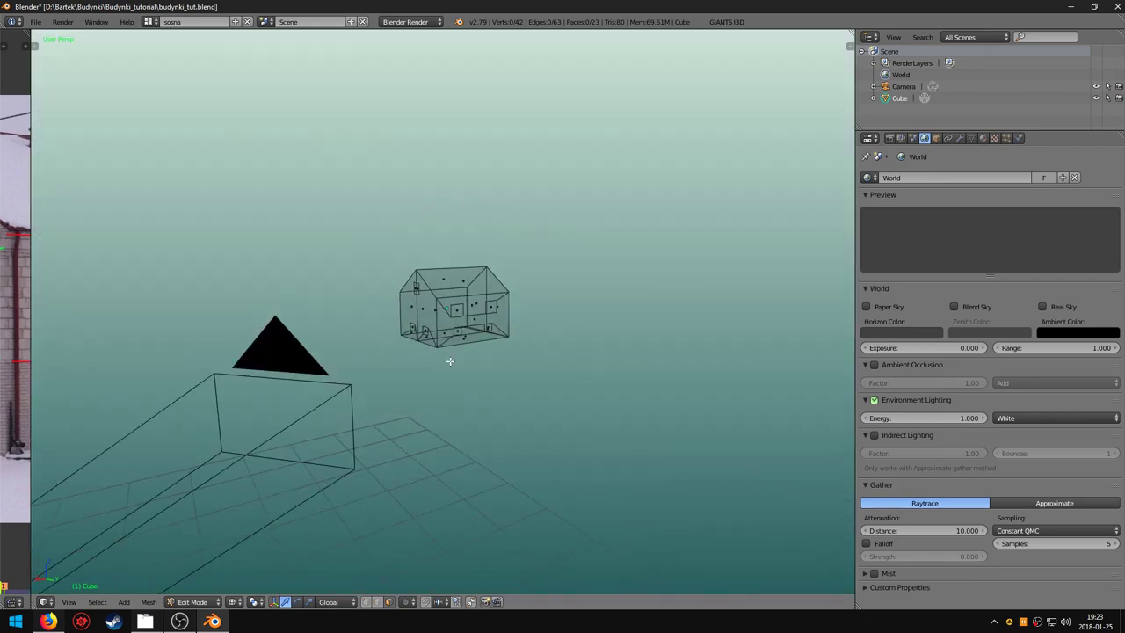
{"action": "mouse_move", "coordinate": [472, 347]}
{"action": "middle_mouse_down"}
{"action": "mouse_move", "coordinate": [484, 367]}
{"action": "mouse_move", "coordinate": [399, 296]}
{"action": "mouse_move", "coordinate": [462, 412]}
{"action": "mouse_move", "coordinate": [492, 341]}
{"action": "middle_mouse_up"}
{"action": "scroll", "coordinate": [484, 368], "scroll_direction": "up", "scroll_amount": 5}
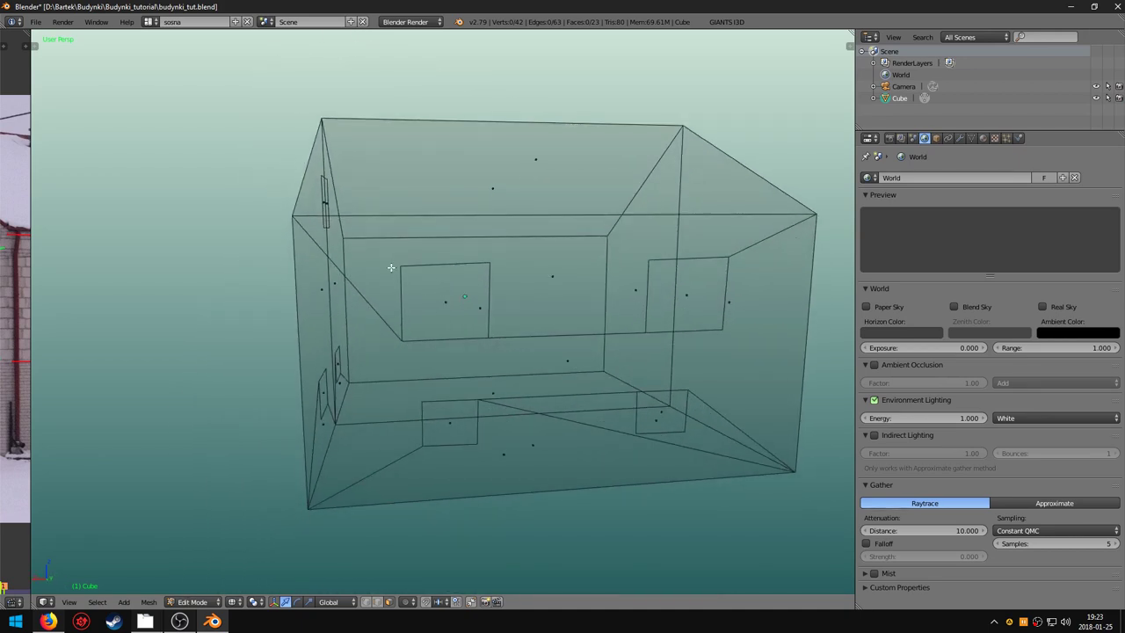
{"action": "scroll", "coordinate": [429, 326], "scroll_direction": "up", "scroll_amount": 3}
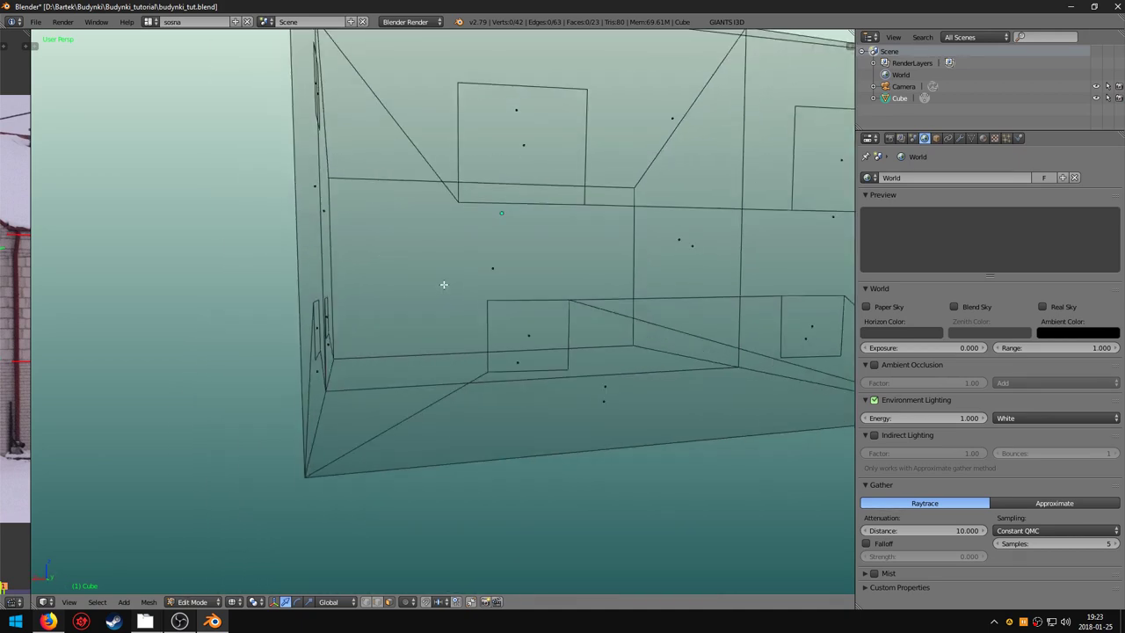
{"action": "middle_click_drag", "start_coordinate": [442, 284], "coordinate": [427, 334]}
{"action": "scroll", "coordinate": [427, 334], "scroll_direction": "down", "scroll_amount": 5}
{"action": "scroll", "coordinate": [480, 323], "scroll_direction": "up", "scroll_amount": 2}
{"action": "mouse_move", "coordinate": [512, 321]}
{"action": "middle_mouse_down"}
{"action": "mouse_move", "coordinate": [447, 322]}
{"action": "mouse_move", "coordinate": [422, 369]}
{"action": "mouse_move", "coordinate": [426, 345]}
{"action": "mouse_move", "coordinate": [408, 350]}
{"action": "middle_mouse_up"}
{"action": "scroll", "coordinate": [422, 369], "scroll_direction": "up", "scroll_amount": 2}
{"action": "left_click", "coordinate": [366, 601]}
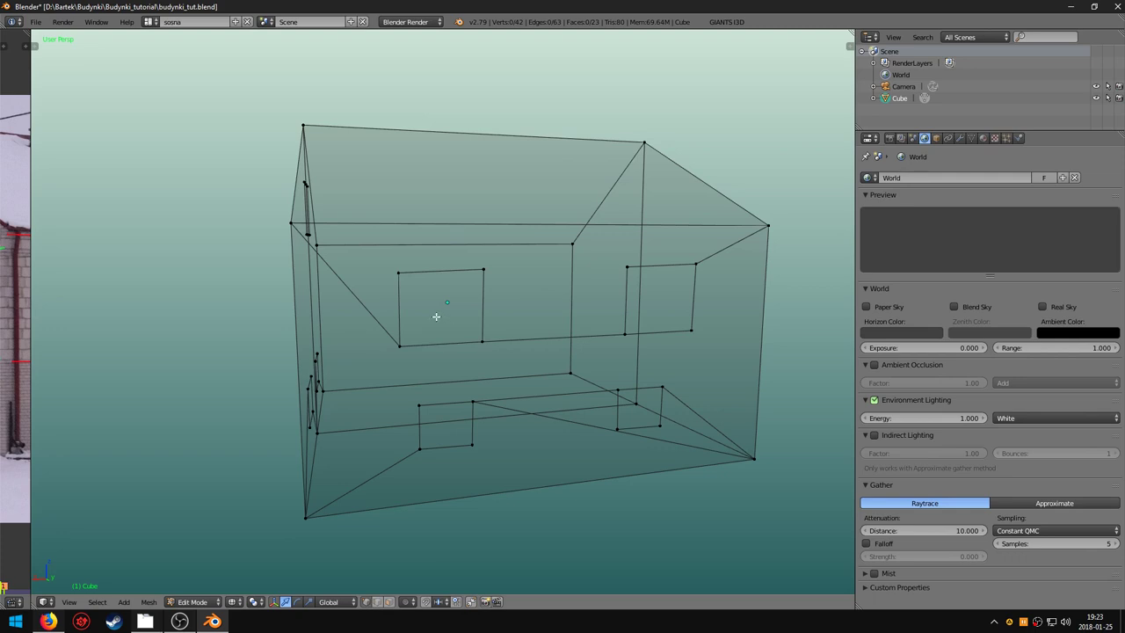
{"action": "right_click", "coordinate": [398, 274]}
{"action": "right_click", "coordinate": [484, 271], "text": "shift"}
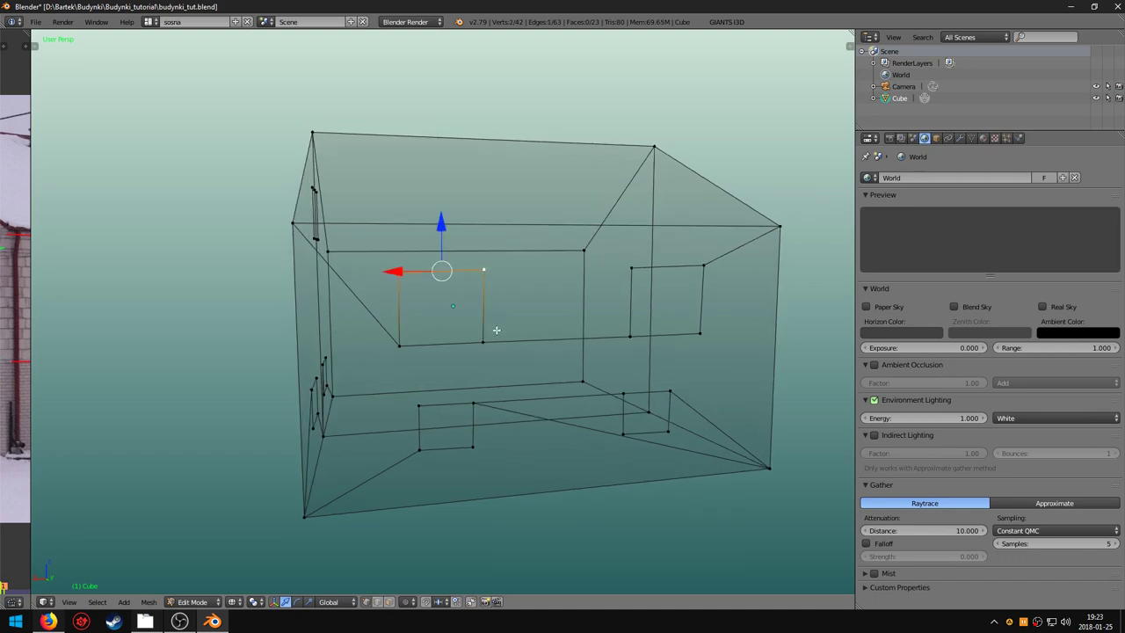
{"action": "key", "text": "s"}
{"action": "key", "text": "z"}
{"action": "key", "text": "0"}
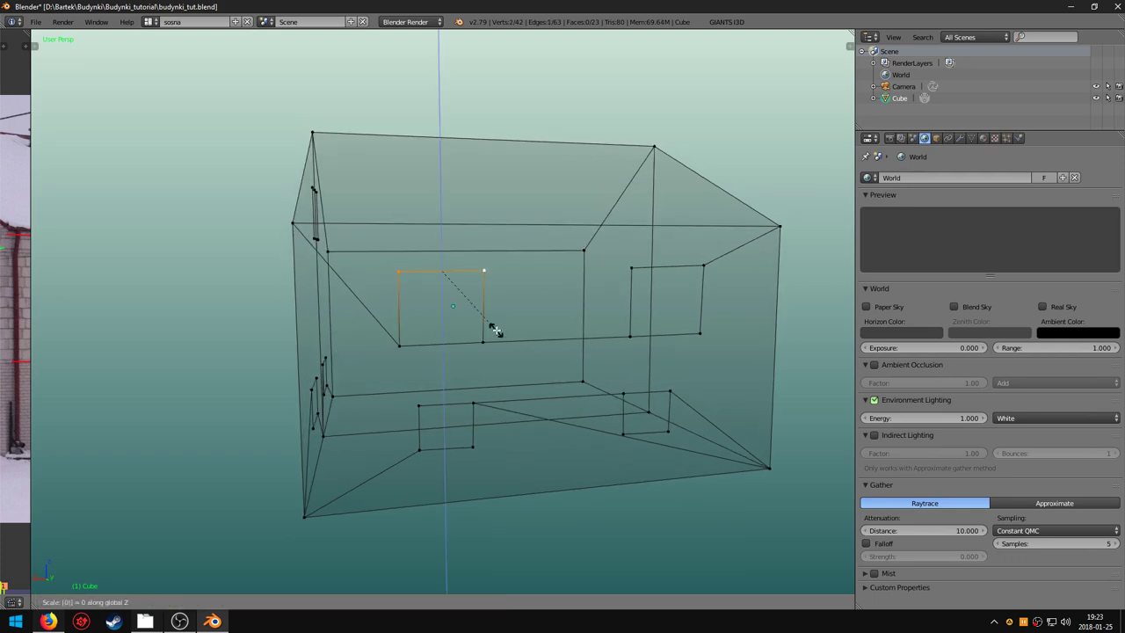
{"action": "key", "text": "Return"}
Level the window's bottom corners on Z and line up its right-side corners on X.
{"action": "right_click", "coordinate": [483, 342]}
{"action": "right_click", "coordinate": [398, 344], "text": "shift"}
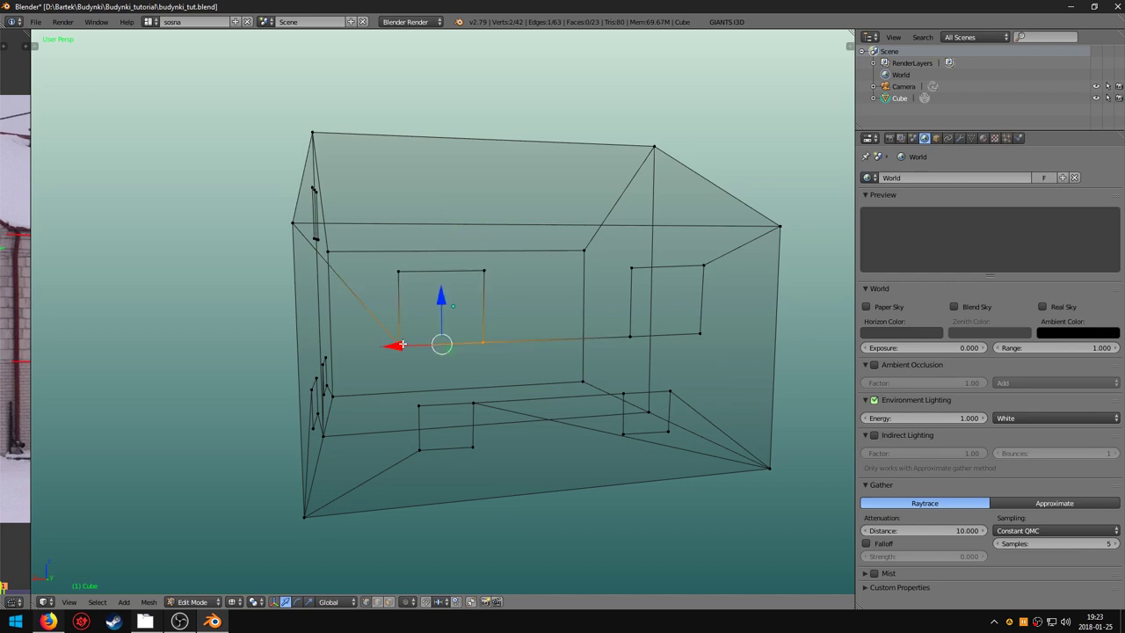
{"action": "key", "text": "s"}
{"action": "key", "text": "z"}
{"action": "key", "text": "0"}
{"action": "key", "text": "Return"}
{"action": "right_click", "coordinate": [483, 270]}
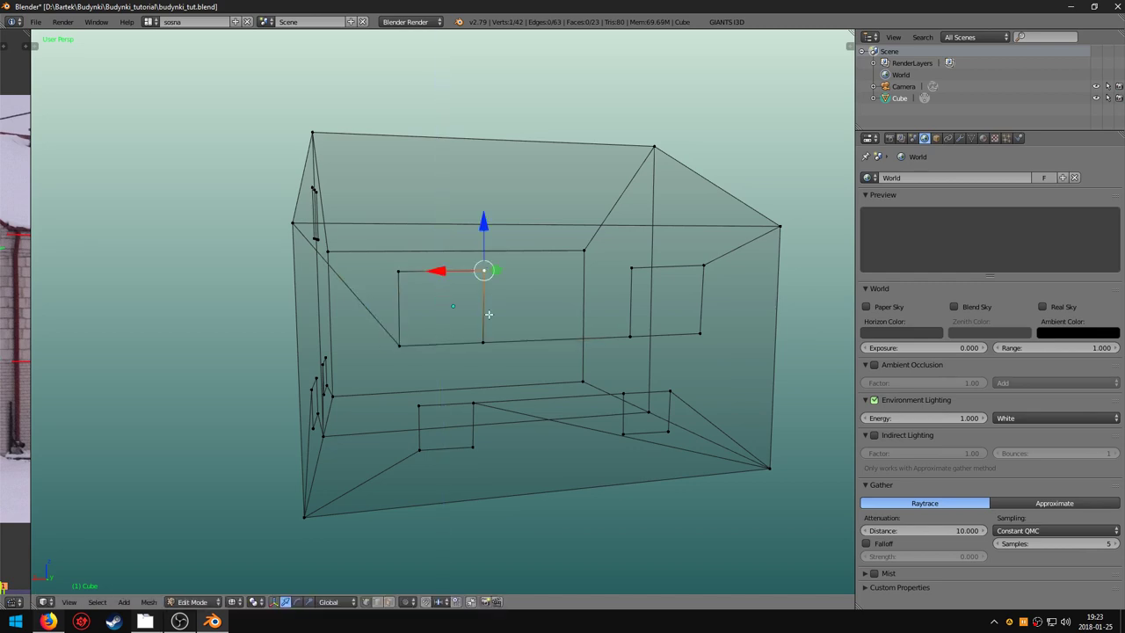
{"action": "right_click", "coordinate": [486, 332], "text": "shift"}
{"action": "key", "text": "s"}
{"action": "key", "text": "x"}
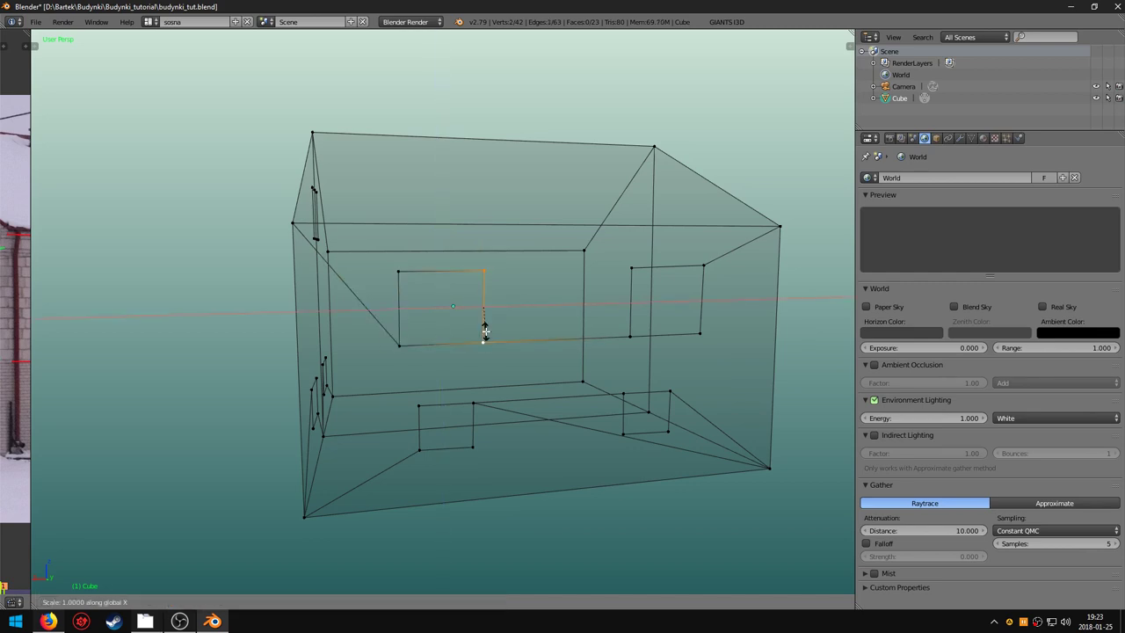
{"action": "key", "text": "0"}
{"action": "key", "text": "Return"}
Select corners of the side-wall windows and the upper-left window to straighten their edges.
{"action": "middle_click_drag", "start_coordinate": [520, 357], "coordinate": [526, 321]}
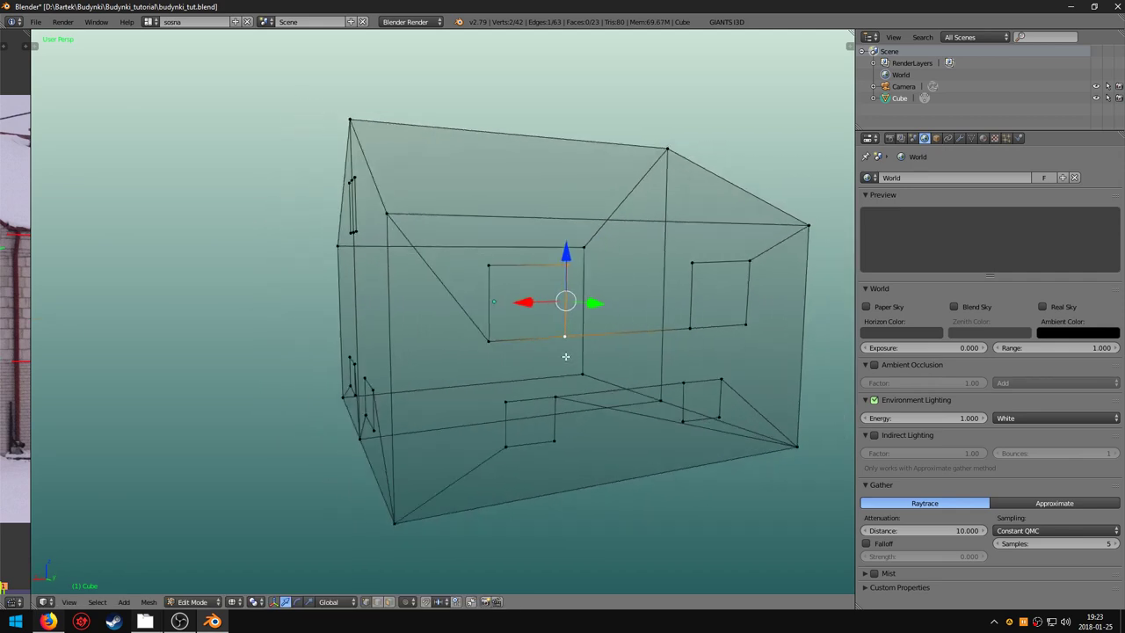
{"action": "right_click", "coordinate": [595, 256]}
{"action": "key", "text": "s"}
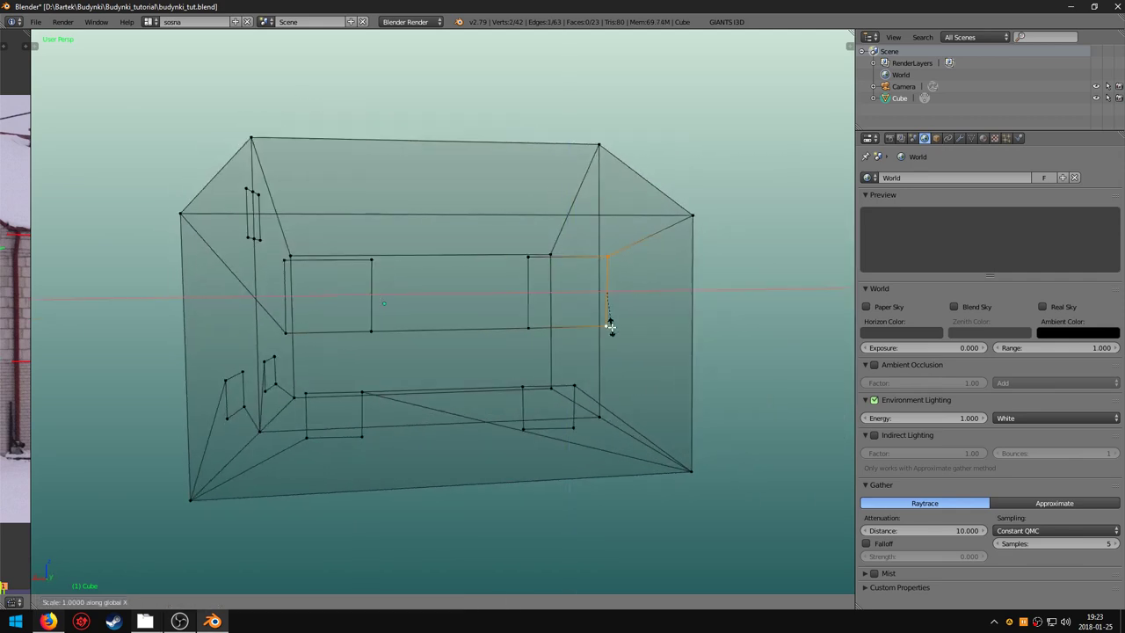
{"action": "right_click", "coordinate": [572, 427]}
{"action": "right_click", "coordinate": [574, 385], "text": "shift"}
{"action": "key", "text": "s"}
{"action": "key", "text": "z"}
{"action": "right_click", "coordinate": [574, 411]}
{"action": "right_click", "coordinate": [605, 325]}
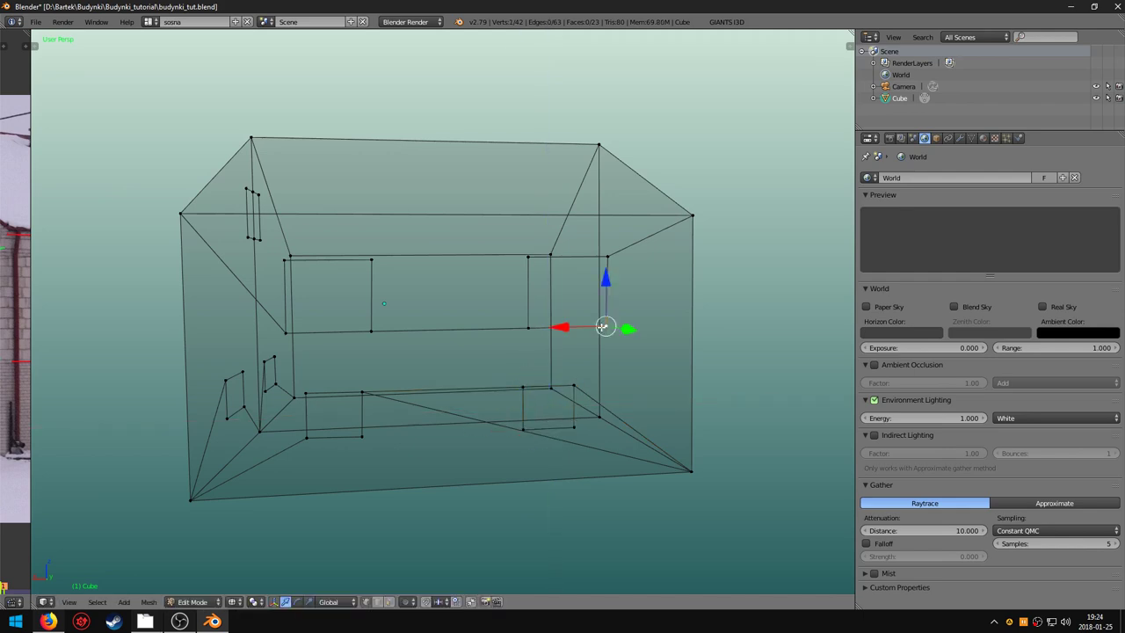
{"action": "right_click", "coordinate": [287, 259]}
{"action": "right_click", "coordinate": [370, 259], "text": "shift"}
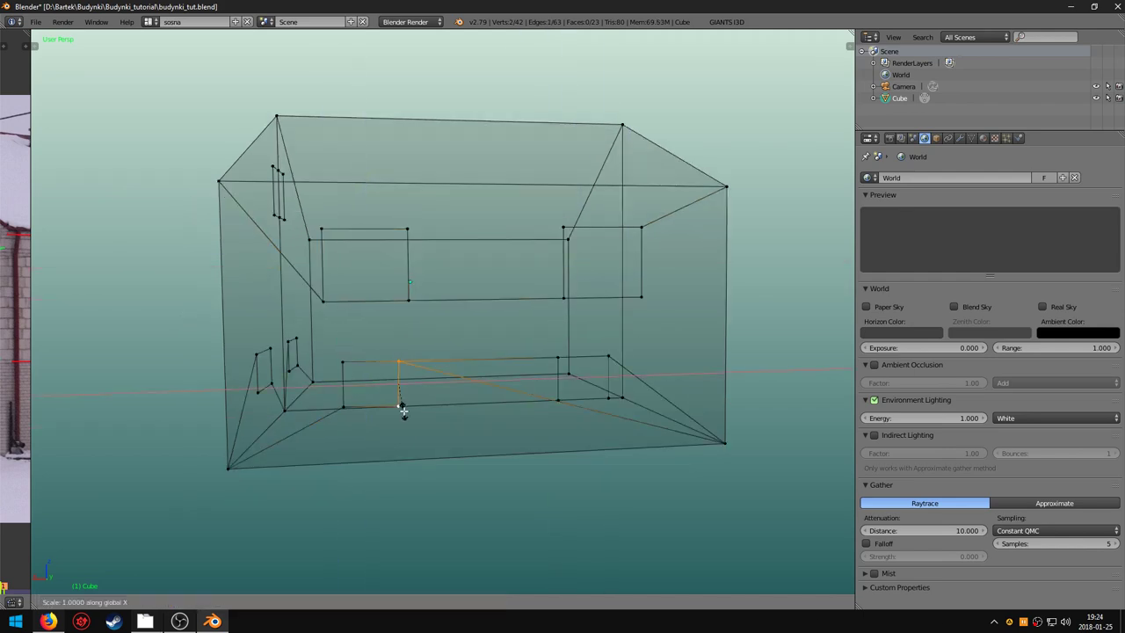
Select the lower and upper window edges on the gable end and scale them along Y.
{"action": "middle_click_drag", "start_coordinate": [401, 407], "coordinate": [371, 352]}
{"action": "right_click", "coordinate": [480, 394]}
{"action": "right_click", "coordinate": [301, 398], "text": "shift"}
{"action": "right_click", "coordinate": [305, 396]}
{"action": "right_click", "coordinate": [502, 391]}
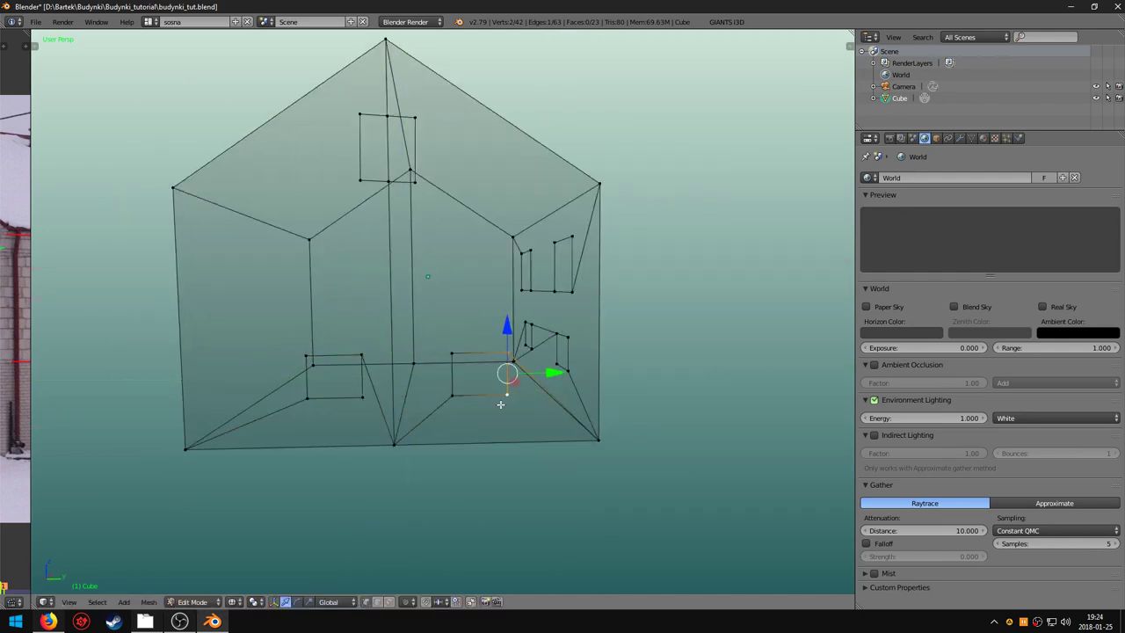
{"action": "middle_click_drag", "start_coordinate": [501, 378], "coordinate": [440, 290]}
{"action": "right_click", "coordinate": [439, 250]}
{"action": "key", "text": "s"}
{"action": "key", "text": "y"}
{"action": "key", "text": "Return"}
{"action": "scroll", "coordinate": [441, 277], "scroll_direction": "down", "scroll_amount": 3}
Switch to solid shading, apply Rotation & Scale in Object Mode, then return to Edit Mode.
{"action": "key", "text": "z"}
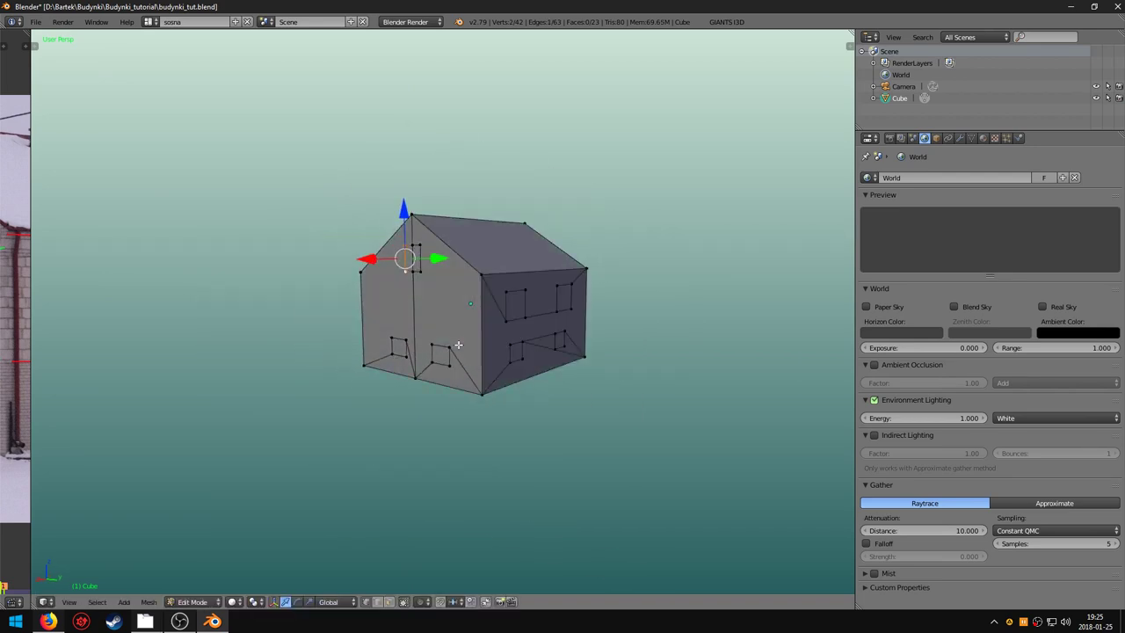
{"action": "mouse_move", "coordinate": [477, 348]}
{"action": "middle_mouse_down"}
{"action": "mouse_move", "coordinate": [515, 382]}
{"action": "mouse_move", "coordinate": [466, 284]}
{"action": "middle_mouse_up"}
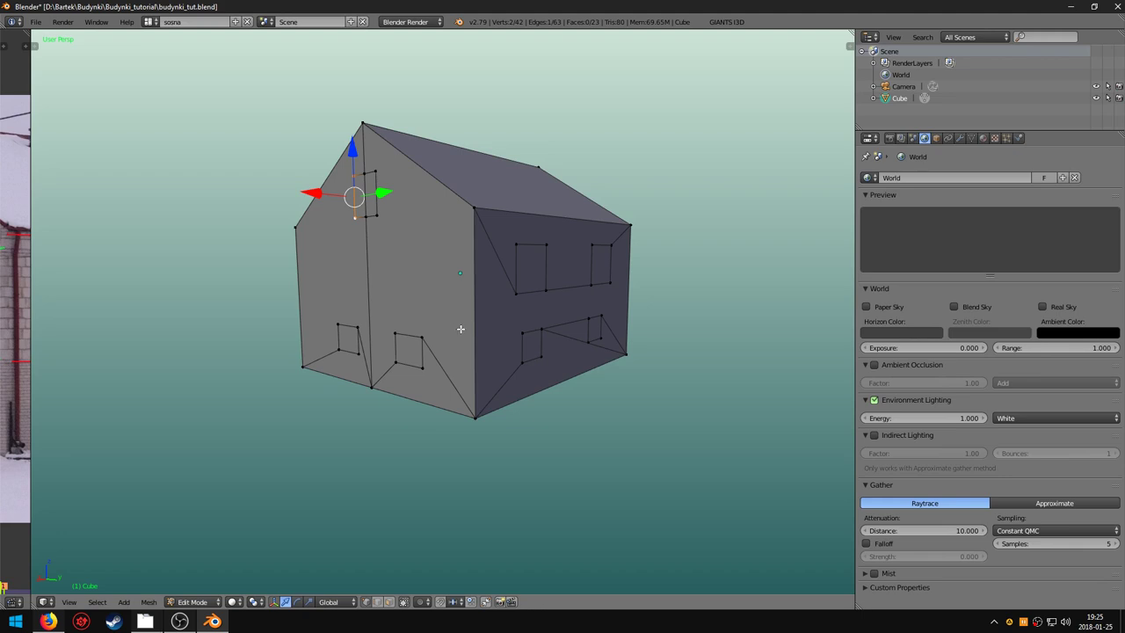
{"action": "key", "text": "Tab"}
{"action": "middle_click_drag", "start_coordinate": [455, 327], "coordinate": [447, 355], "text": "shift"}
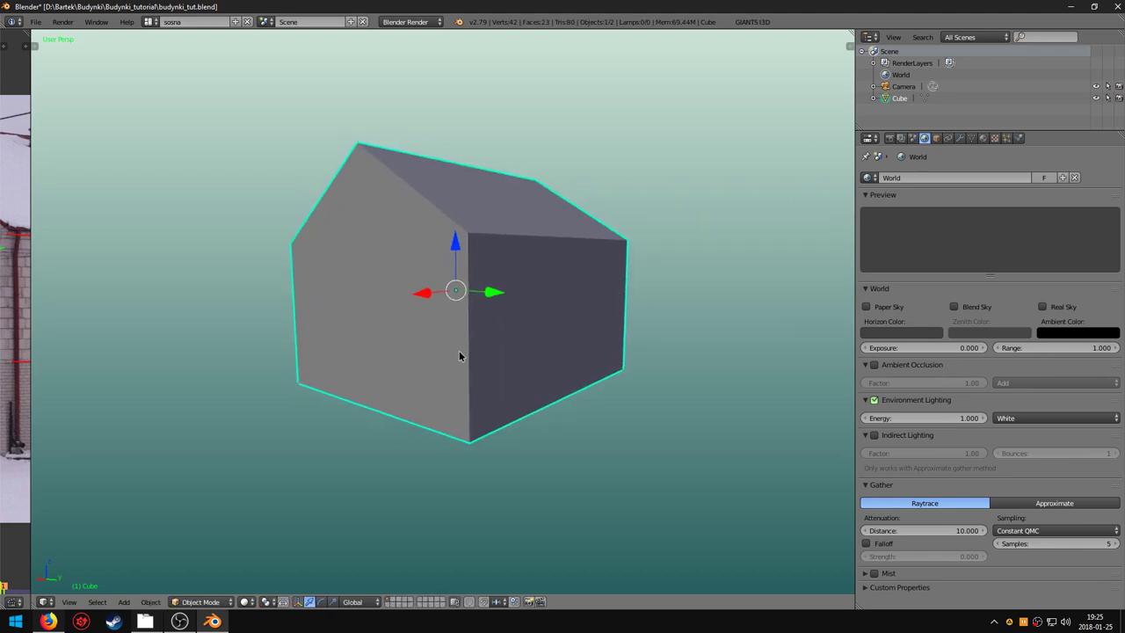
{"action": "key", "text": "ctrl+a"}
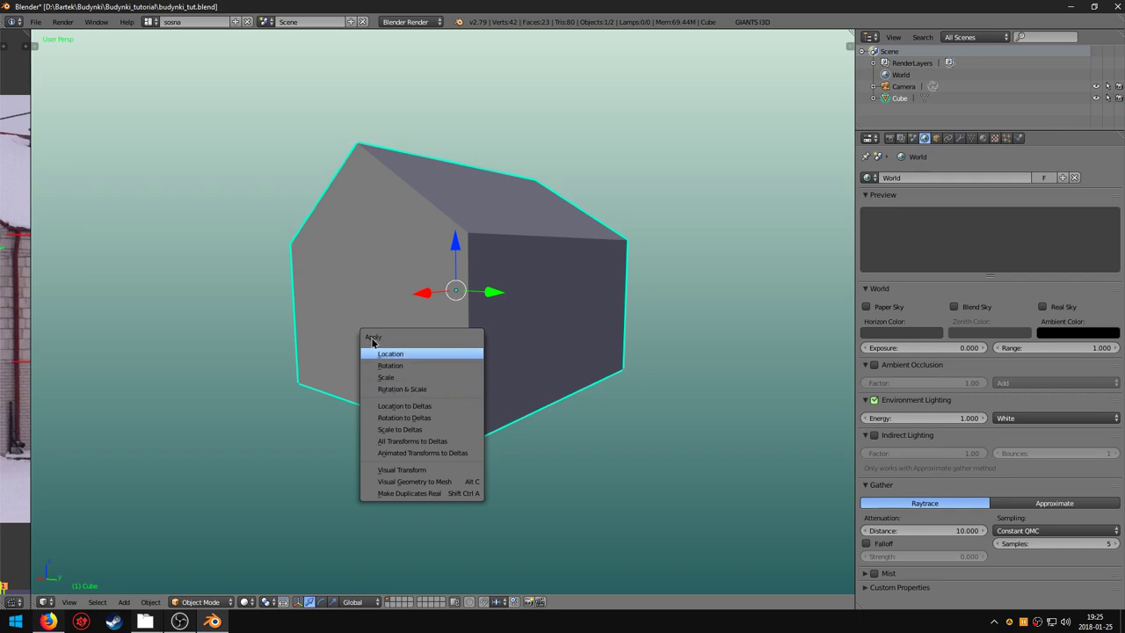
{"action": "left_click", "coordinate": [399, 390]}
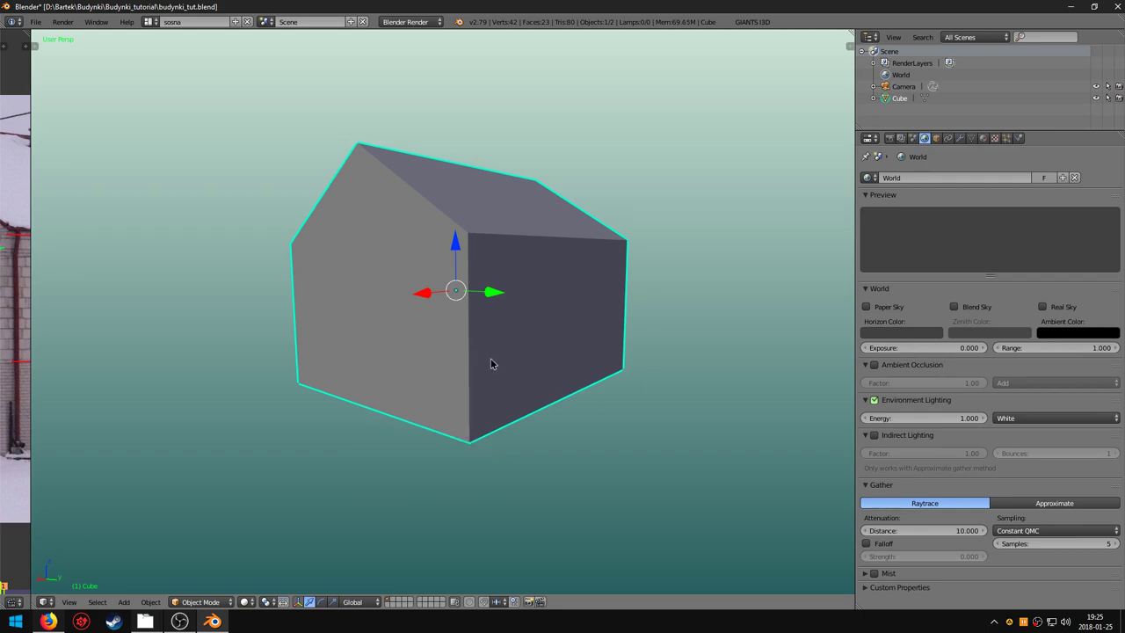
{"action": "key", "text": "Tab"}
{"action": "right_click", "coordinate": [472, 439]}
Select a bottom edge and turn on Edge Info length display in the side panel.
{"action": "middle_click_drag", "start_coordinate": [584, 396], "coordinate": [547, 364]}
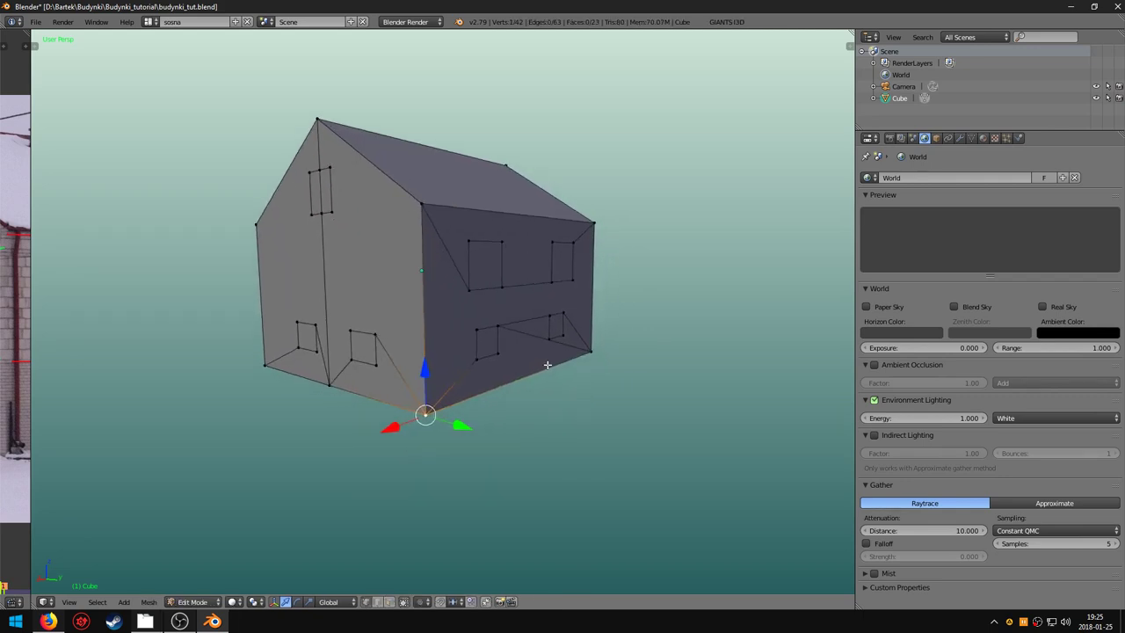
{"action": "right_click", "coordinate": [576, 356], "text": "shift"}
{"action": "key", "text": "n"}
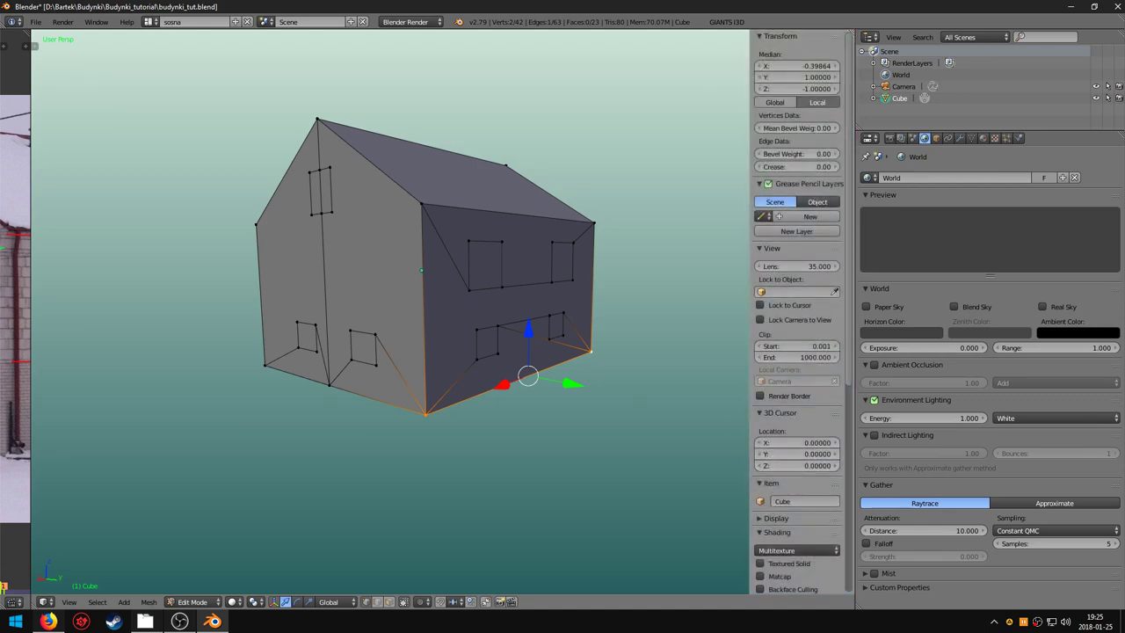
{"action": "scroll", "coordinate": [788, 327], "scroll_direction": "down", "scroll_amount": 5}
{"action": "scroll", "coordinate": [788, 326], "scroll_direction": "down", "scroll_amount": 4}
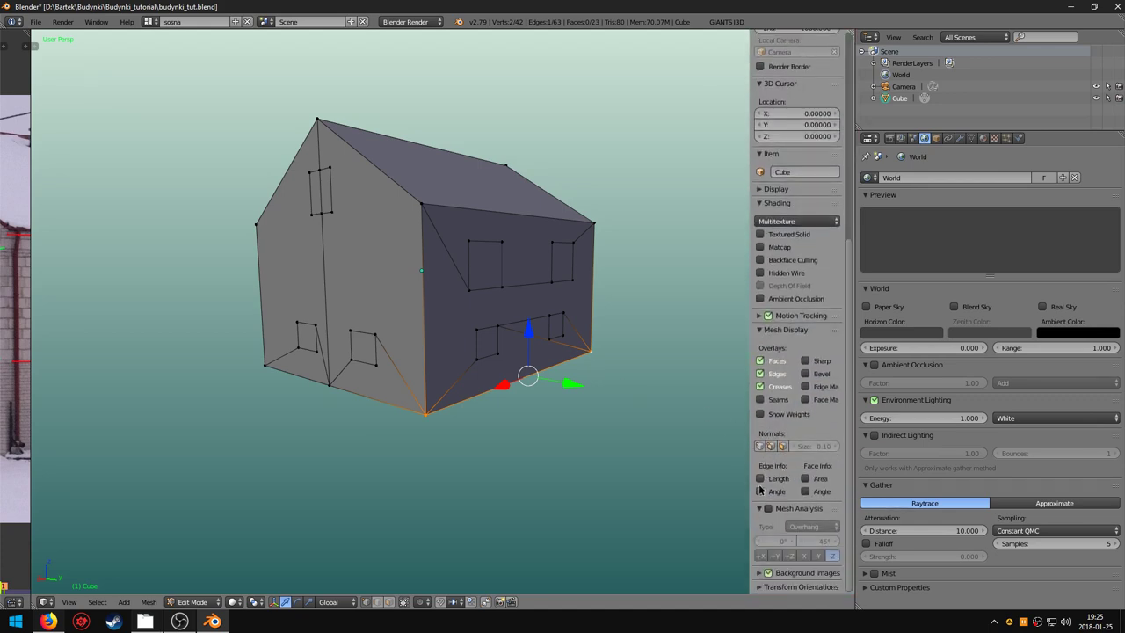
{"action": "left_click", "coordinate": [760, 479]}
{"action": "middle_click_drag", "start_coordinate": [513, 391], "coordinate": [563, 378]}
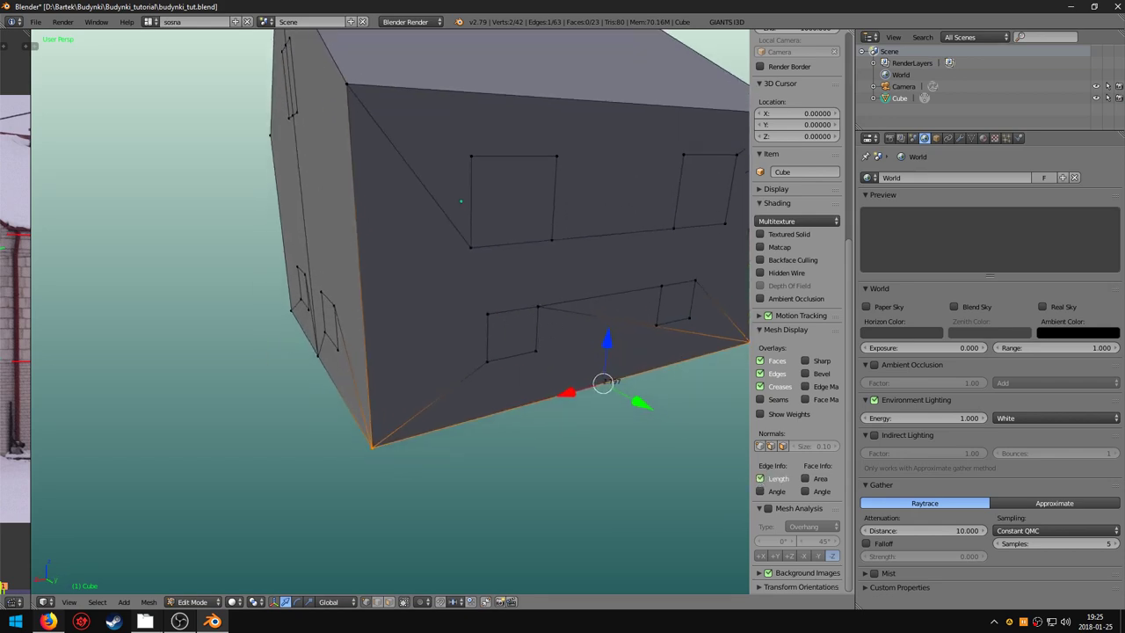
Set the scene's Unit Presets to Meters in the Scene properties.
{"action": "left_click", "coordinate": [917, 141]}
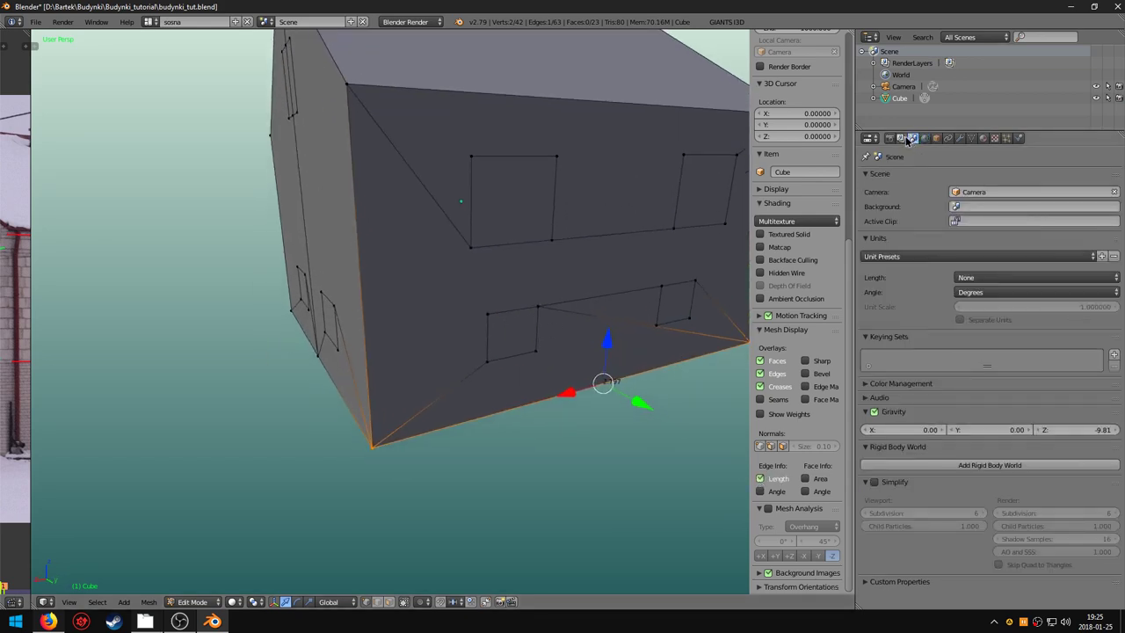
{"action": "left_click", "coordinate": [892, 256]}
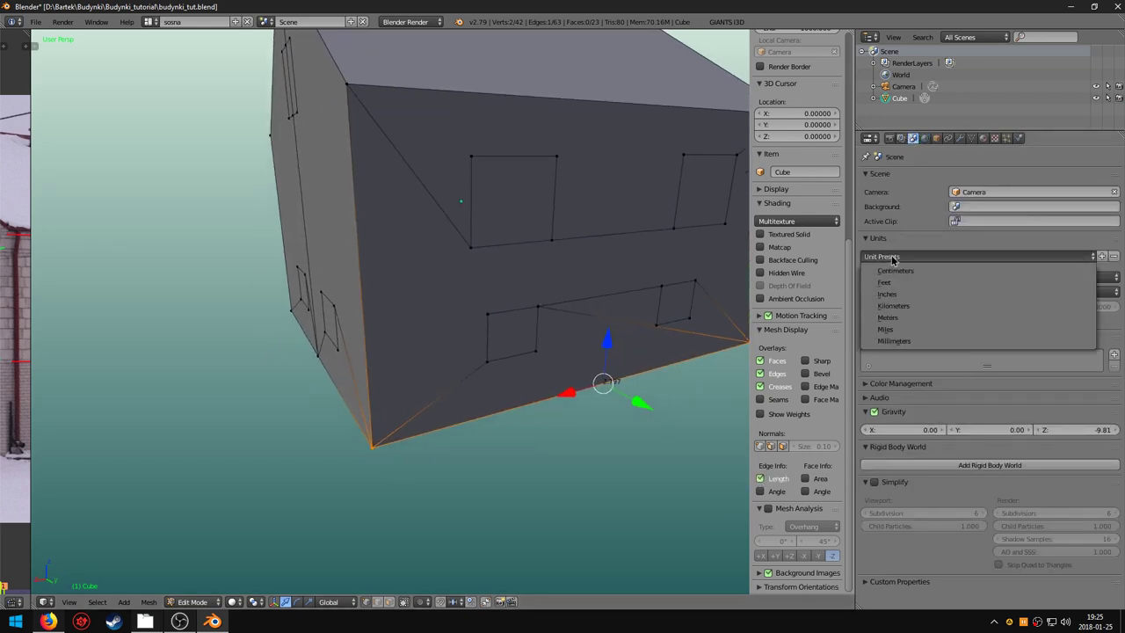
{"action": "left_click", "coordinate": [890, 317]}
{"action": "scroll", "coordinate": [509, 318], "scroll_direction": "up", "scroll_amount": 4}
{"action": "scroll", "coordinate": [509, 317], "scroll_direction": "up", "scroll_amount": 1}
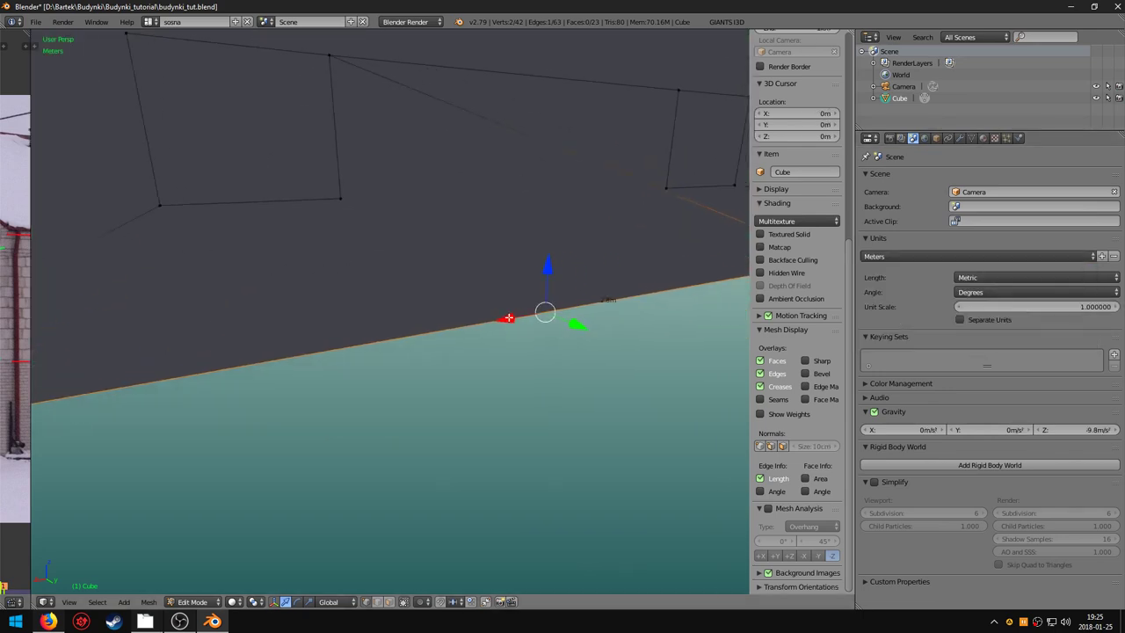
{"action": "scroll", "coordinate": [509, 317], "scroll_direction": "up", "scroll_amount": 2}
{"action": "scroll", "coordinate": [514, 321], "scroll_direction": "up", "scroll_amount": 1}
{"action": "scroll", "coordinate": [517, 323], "scroll_direction": "up", "scroll_amount": 2}
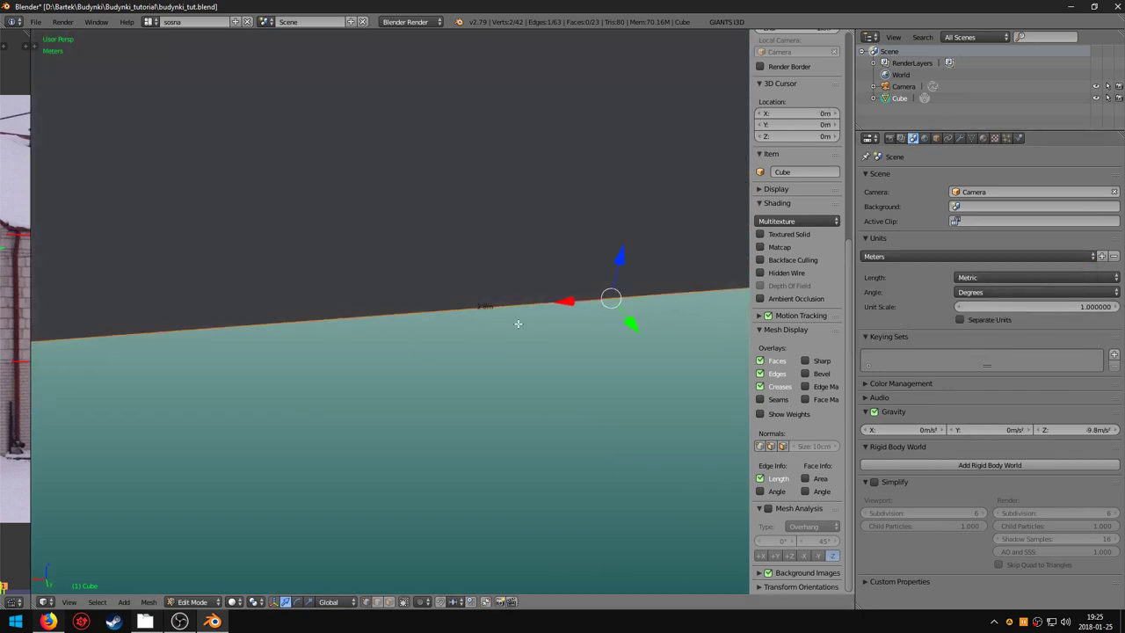
{"action": "scroll", "coordinate": [518, 324], "scroll_direction": "down", "scroll_amount": 1}
{"action": "scroll", "coordinate": [518, 323], "scroll_direction": "down", "scroll_amount": 2}
{"action": "scroll", "coordinate": [510, 316], "scroll_direction": "down", "scroll_amount": 3}
{"action": "scroll", "coordinate": [481, 299], "scroll_direction": "down", "scroll_amount": 1}
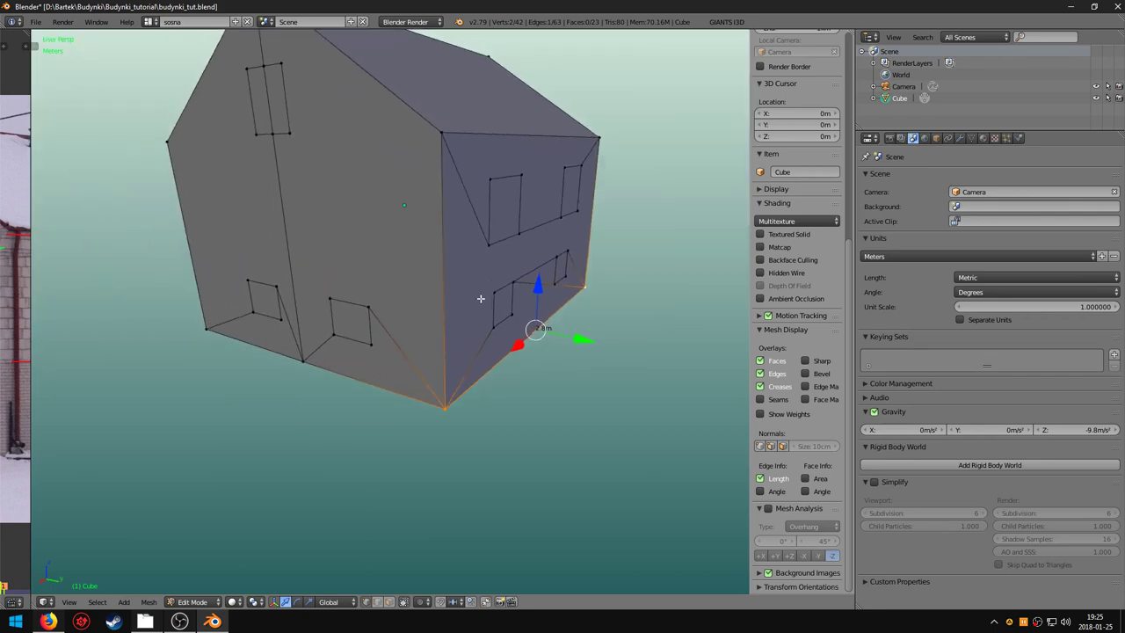
Select pairs of bottom corner vertices to read the house's edge lengths in metres.
{"action": "middle_click_drag", "start_coordinate": [481, 299], "coordinate": [453, 378]}
{"action": "right_click", "coordinate": [445, 402]}
{"action": "right_click", "coordinate": [204, 329], "text": "shift"}
{"action": "mouse_move", "coordinate": [259, 346]}
{"action": "middle_mouse_down"}
{"action": "mouse_move", "coordinate": [324, 335]}
{"action": "mouse_move", "coordinate": [291, 360]}
{"action": "middle_mouse_up"}
{"action": "middle_click_drag", "start_coordinate": [362, 352], "coordinate": [401, 352]}
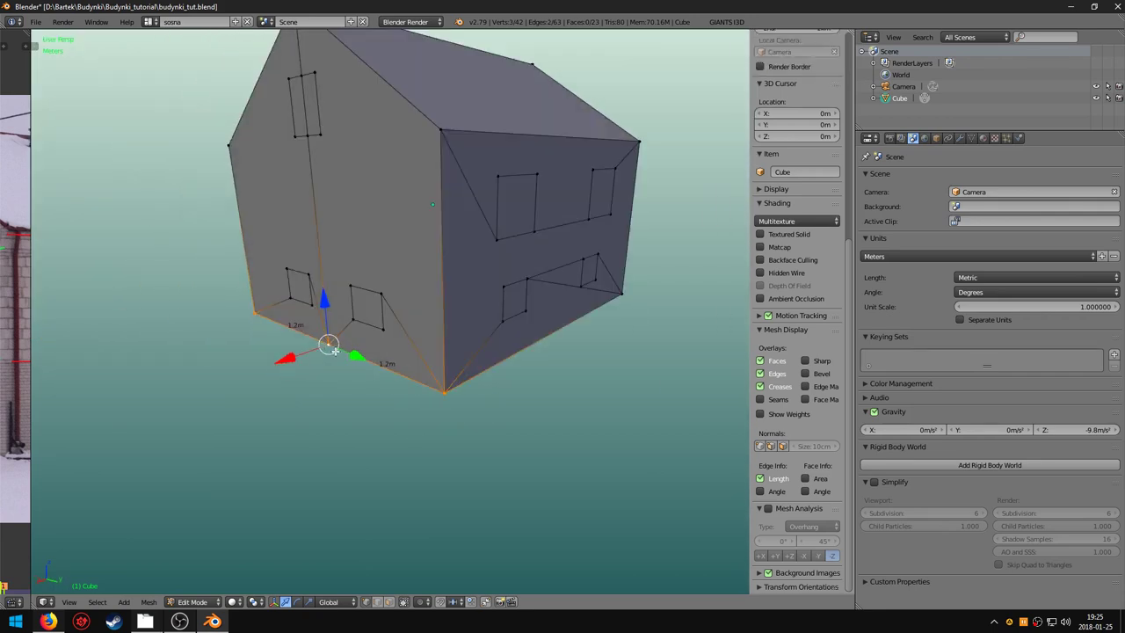
{"action": "scroll", "coordinate": [401, 351], "scroll_direction": "down", "scroll_amount": 2}
{"action": "right_click", "coordinate": [444, 353]}
{"action": "right_click", "coordinate": [572, 296], "text": "shift"}
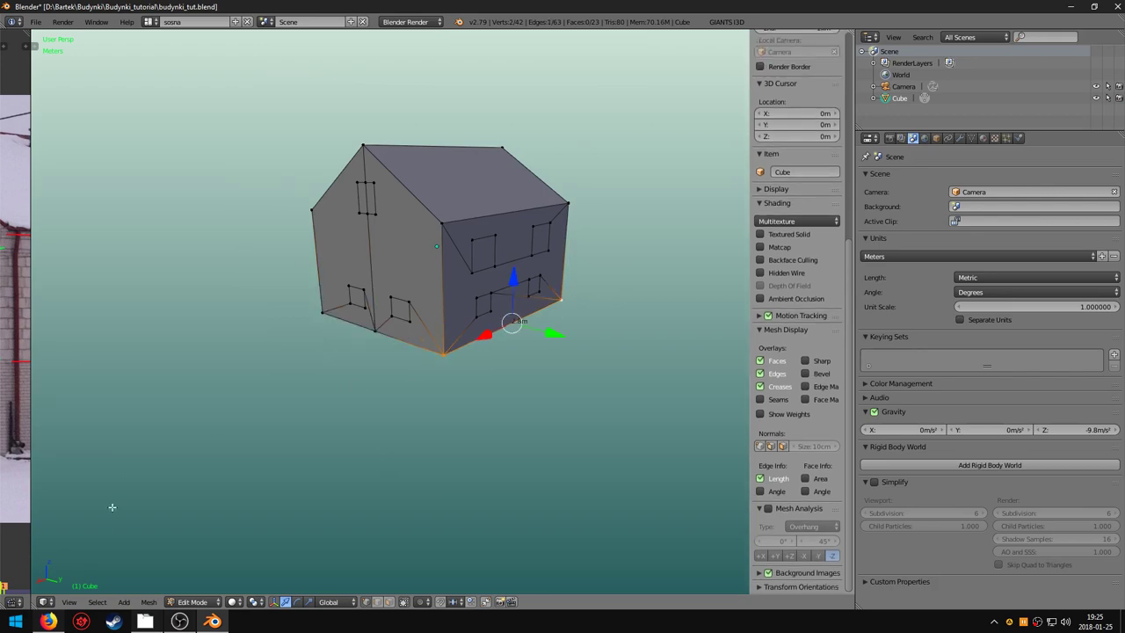
Measure the house wall on the Google Maps satellite view (11.17 m), then return to Blender.
{"action": "left_click", "coordinate": [48, 621]}
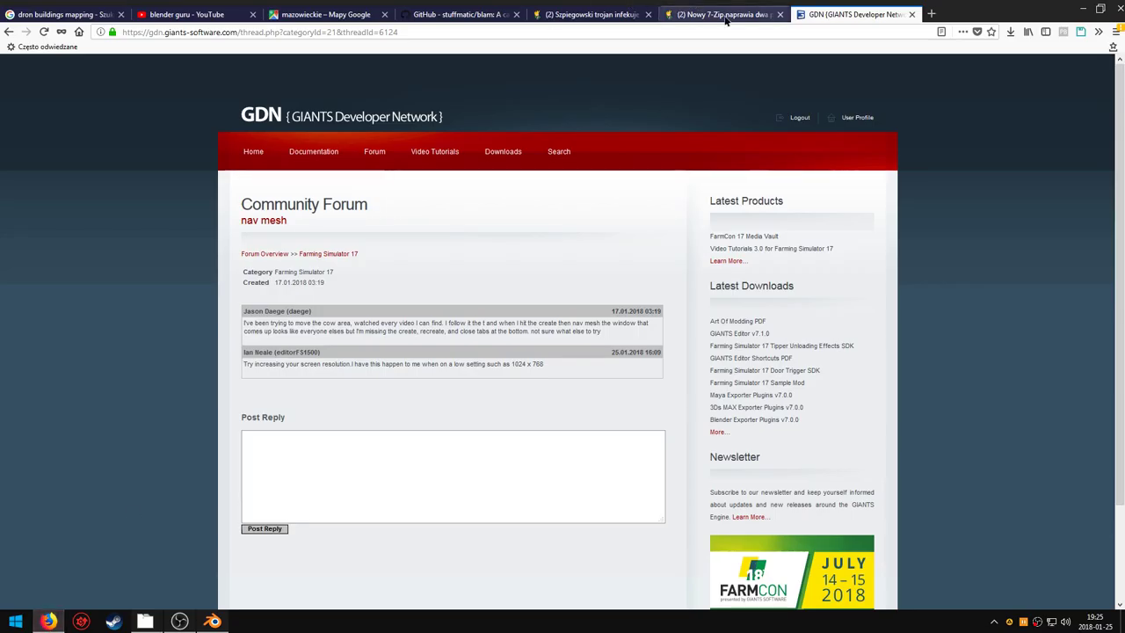
{"action": "left_click", "coordinate": [325, 14]}
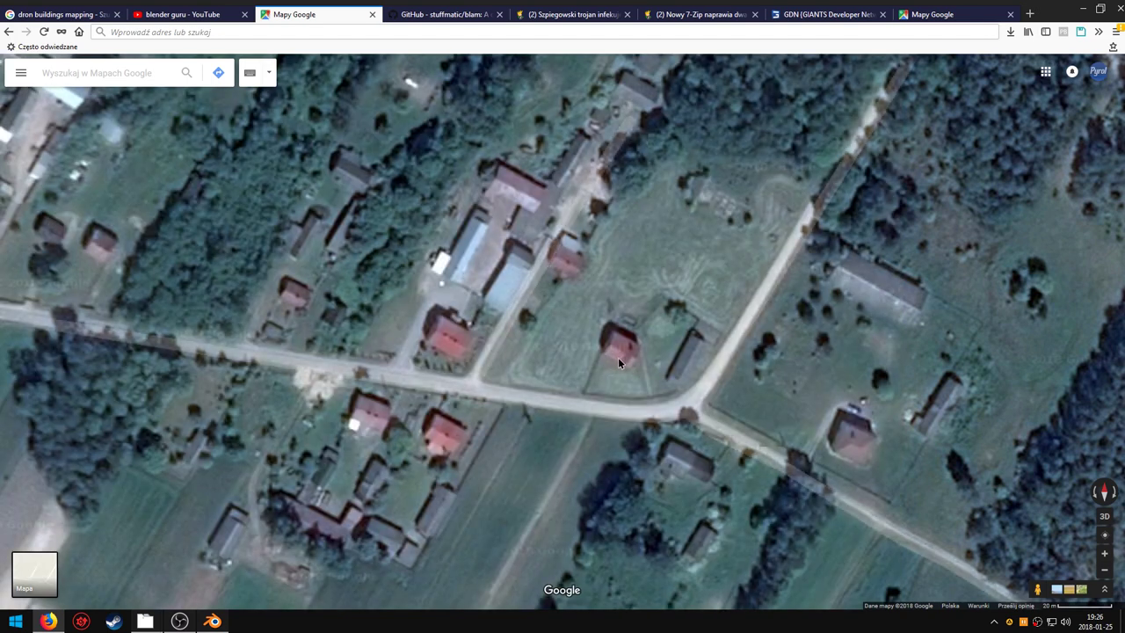
{"action": "right_click", "coordinate": [660, 356]}
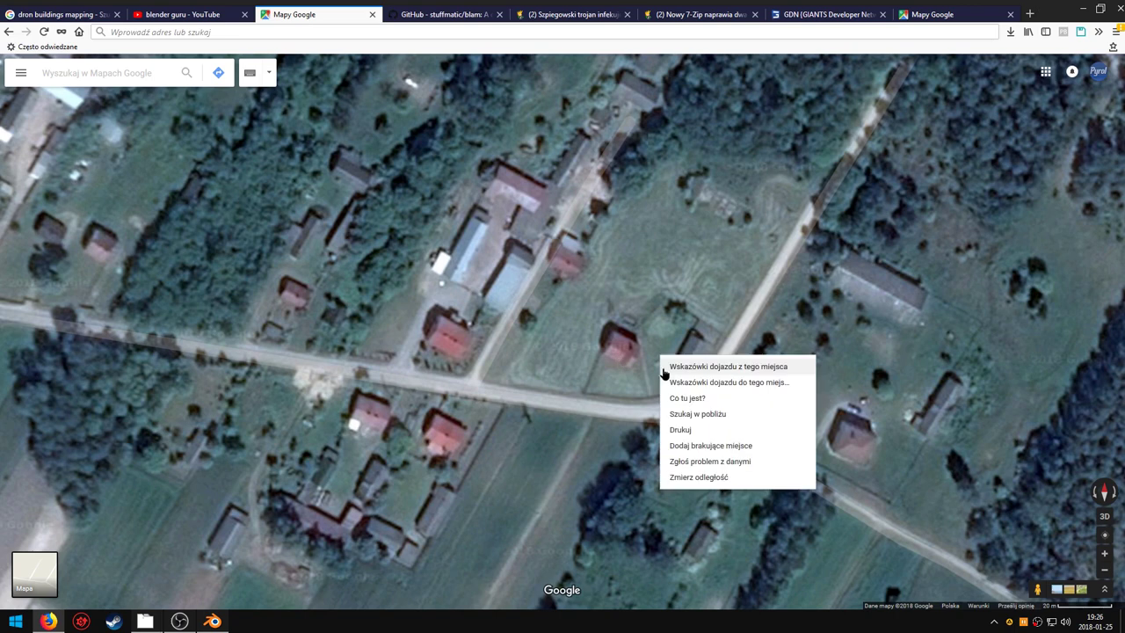
{"action": "left_click", "coordinate": [687, 478]}
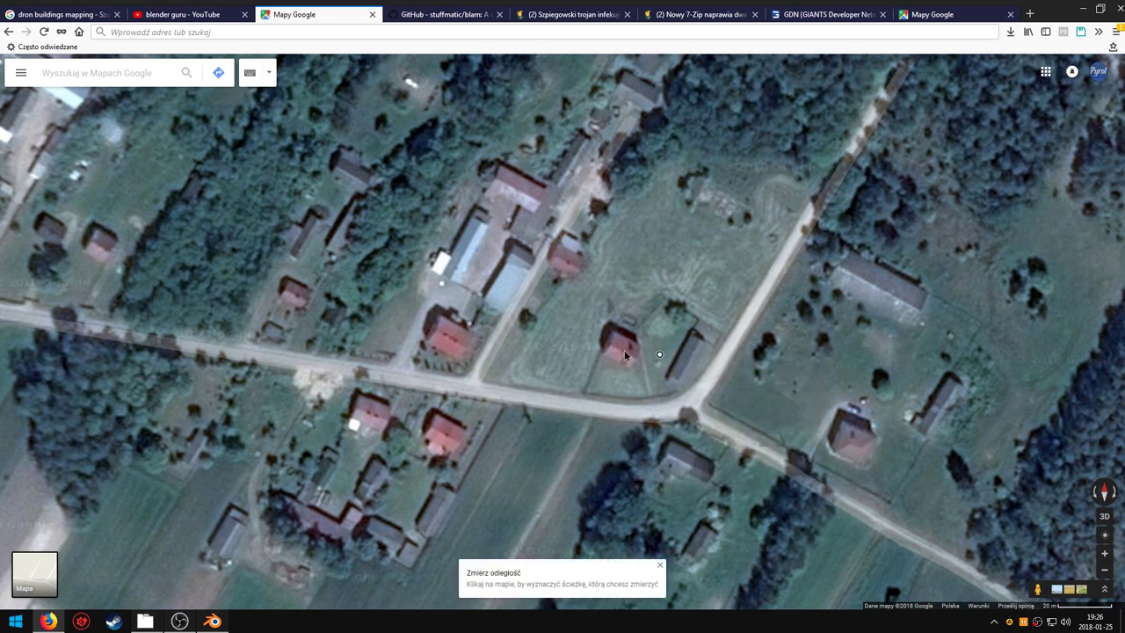
{"action": "left_click_drag", "start_coordinate": [660, 356], "coordinate": [609, 344]}
{"action": "left_click", "coordinate": [636, 360]}
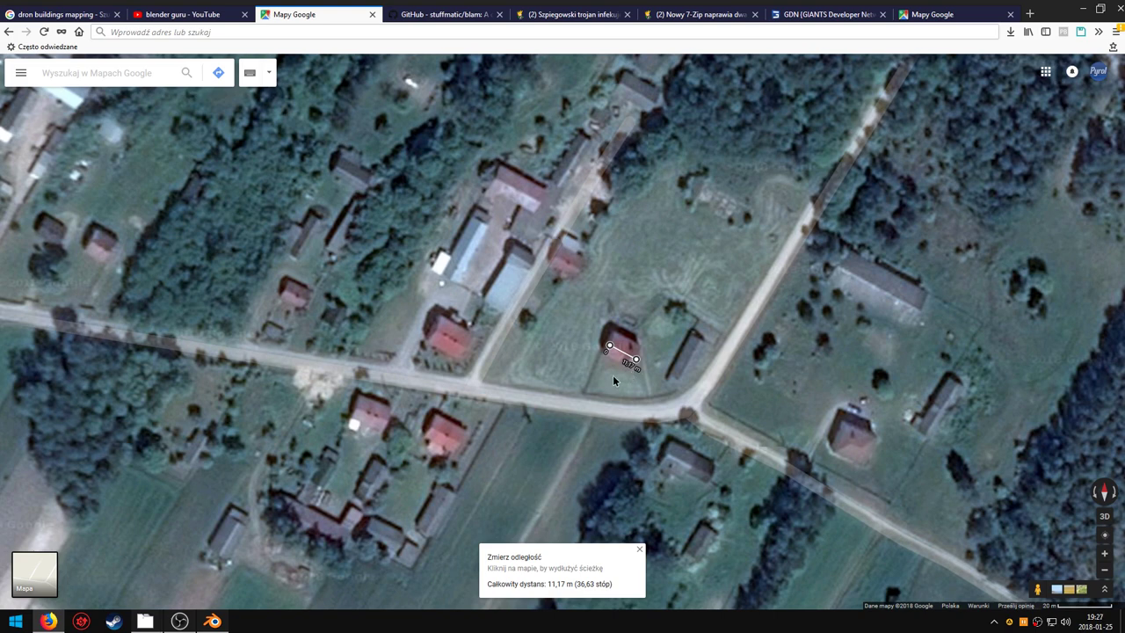
{"action": "left_click", "coordinate": [1087, 14]}
{"action": "middle_click_drag", "start_coordinate": [517, 306], "coordinate": [476, 332]}
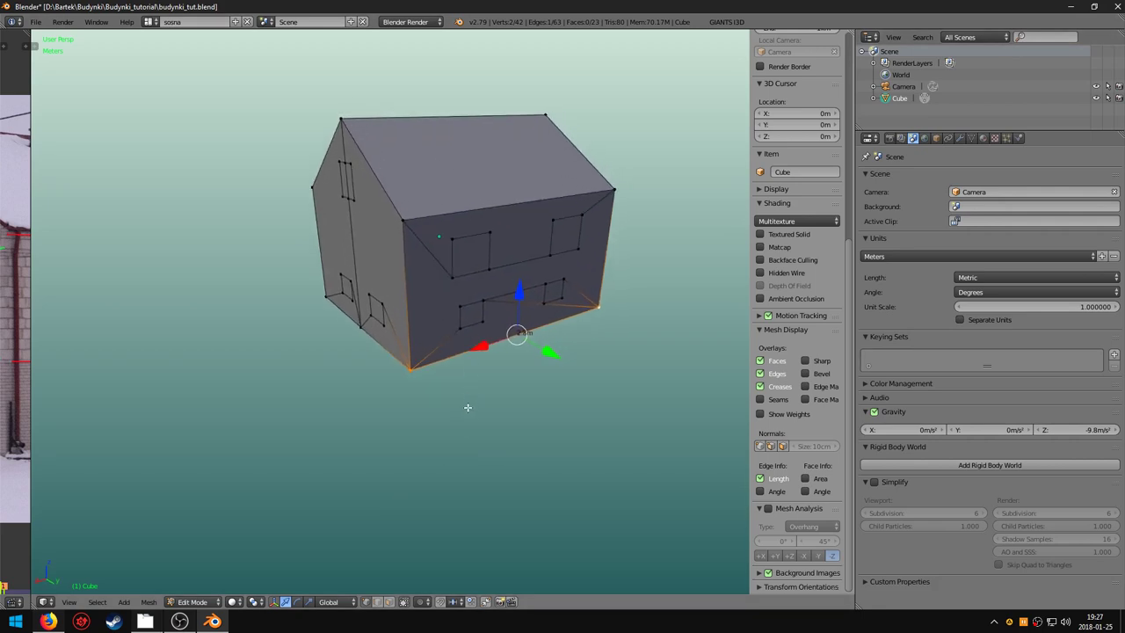
Select the whole house mesh and scale it by 3.94.
{"action": "key", "text": "s"}
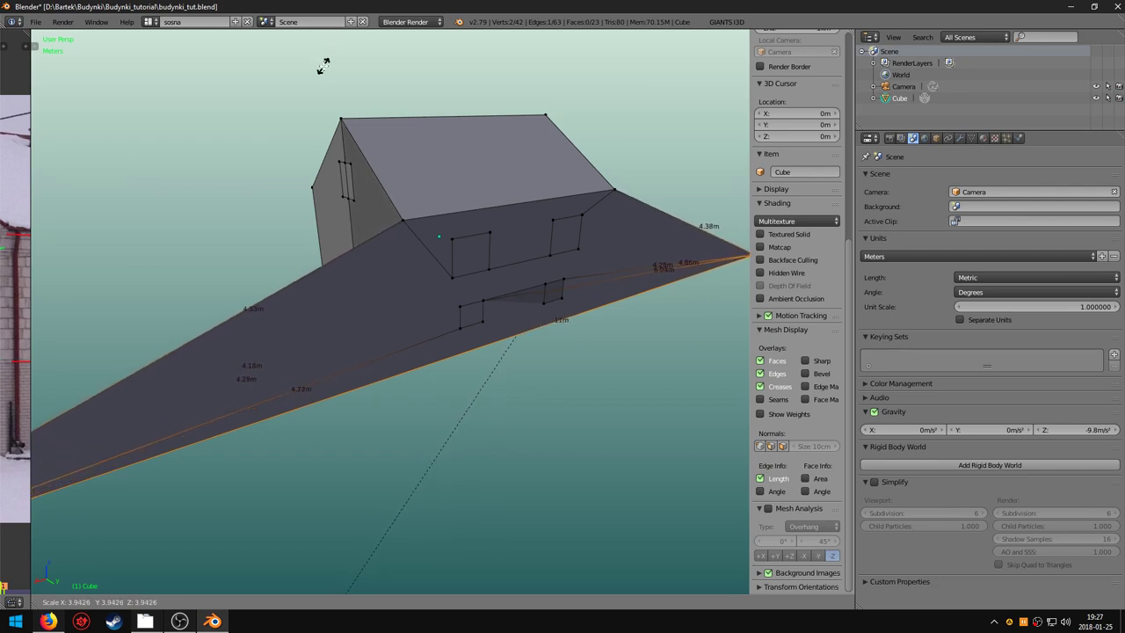
{"action": "key", "text": "Escape"}
{"action": "scroll", "coordinate": [447, 283], "scroll_direction": "down", "scroll_amount": 2}
{"action": "scroll", "coordinate": [446, 283], "scroll_direction": "down", "scroll_amount": 2}
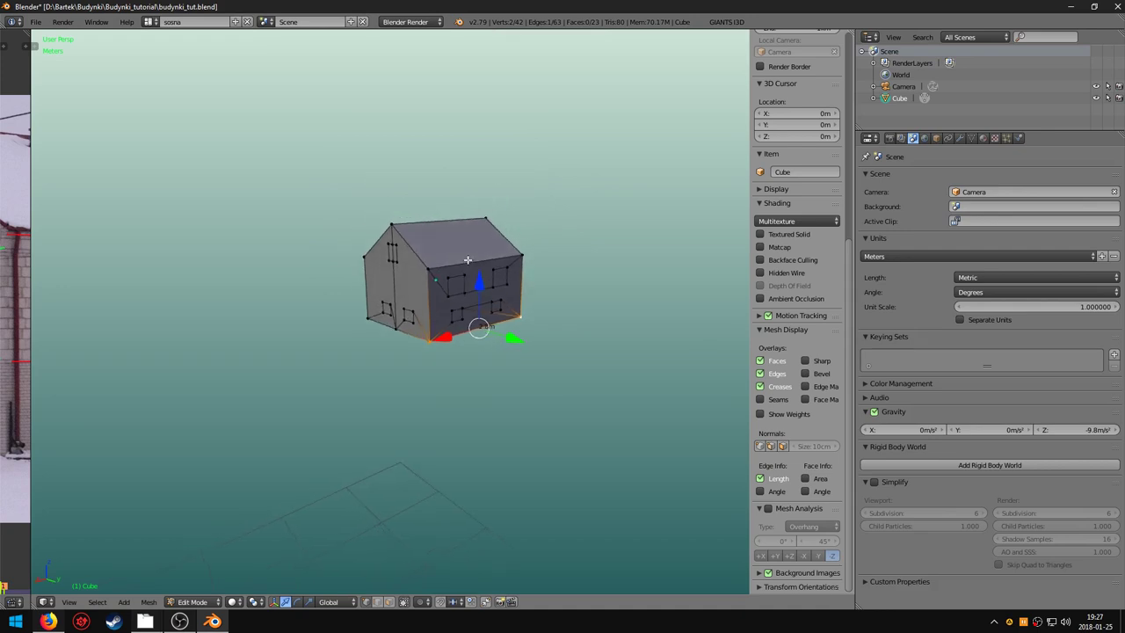
{"action": "scroll", "coordinate": [446, 283], "scroll_direction": "down", "scroll_amount": 1}
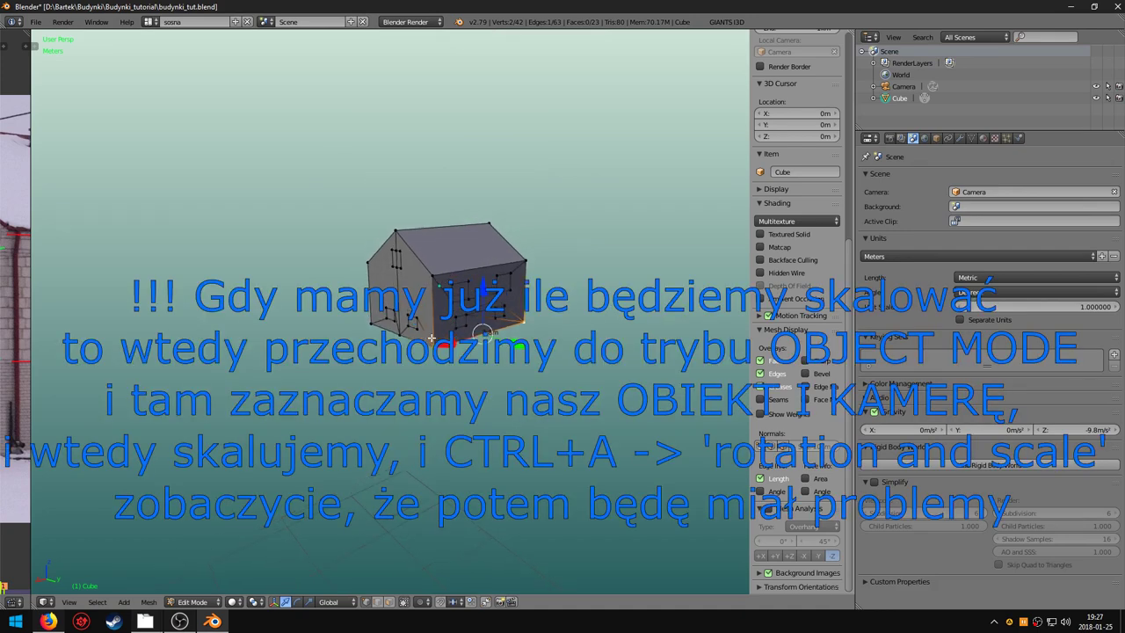
{"action": "key", "text": "a"}
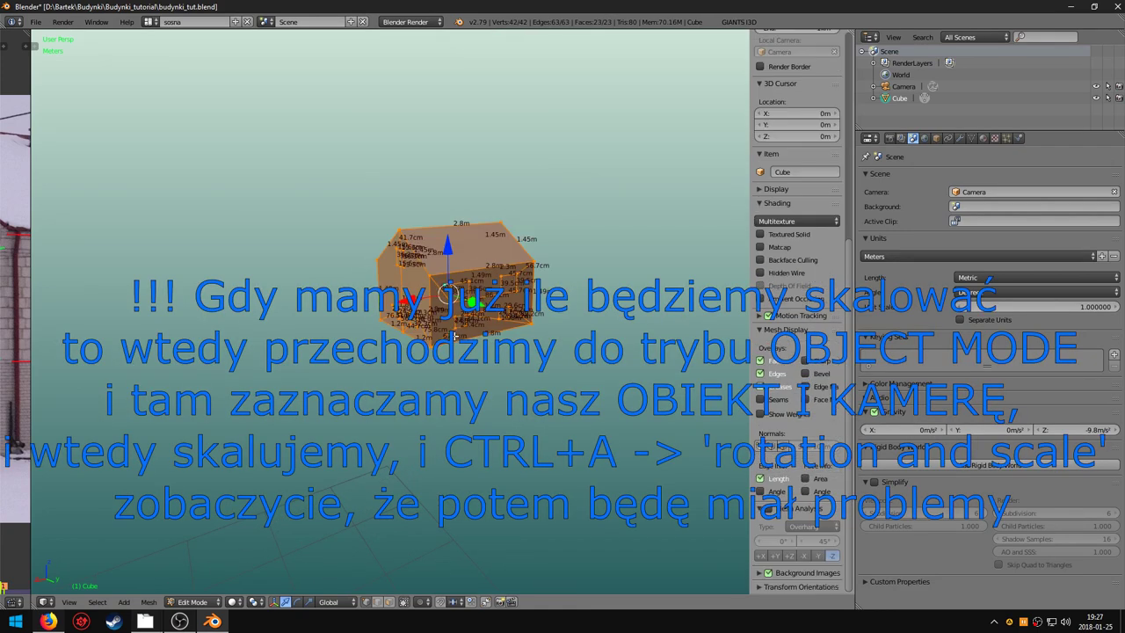
{"action": "type", "text": "s3."}
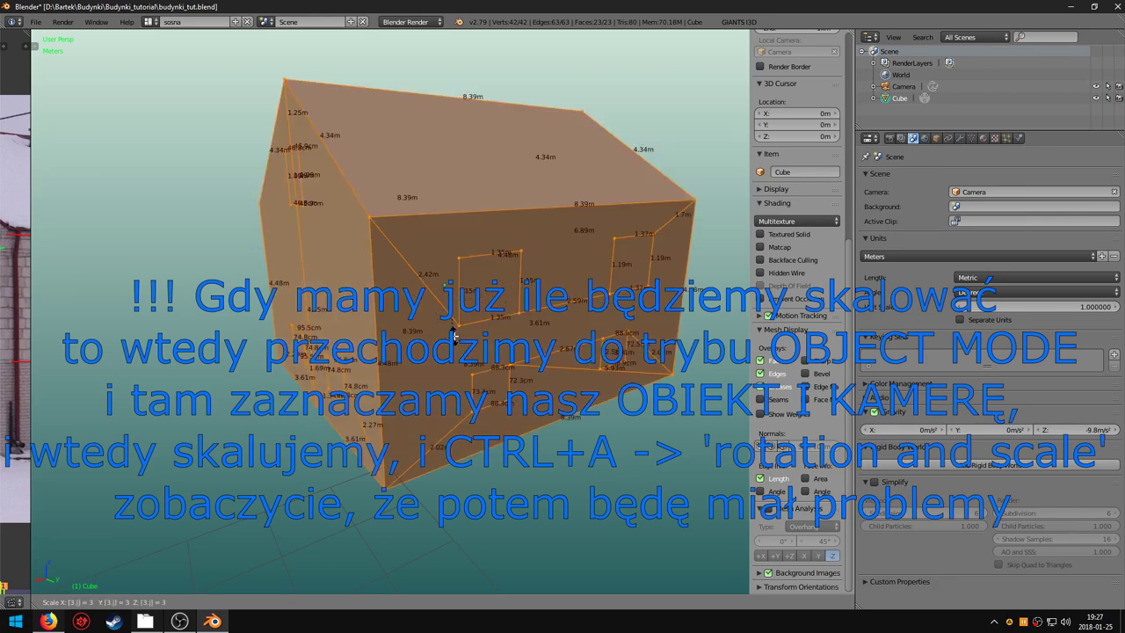
{"action": "type", "text": "94"}
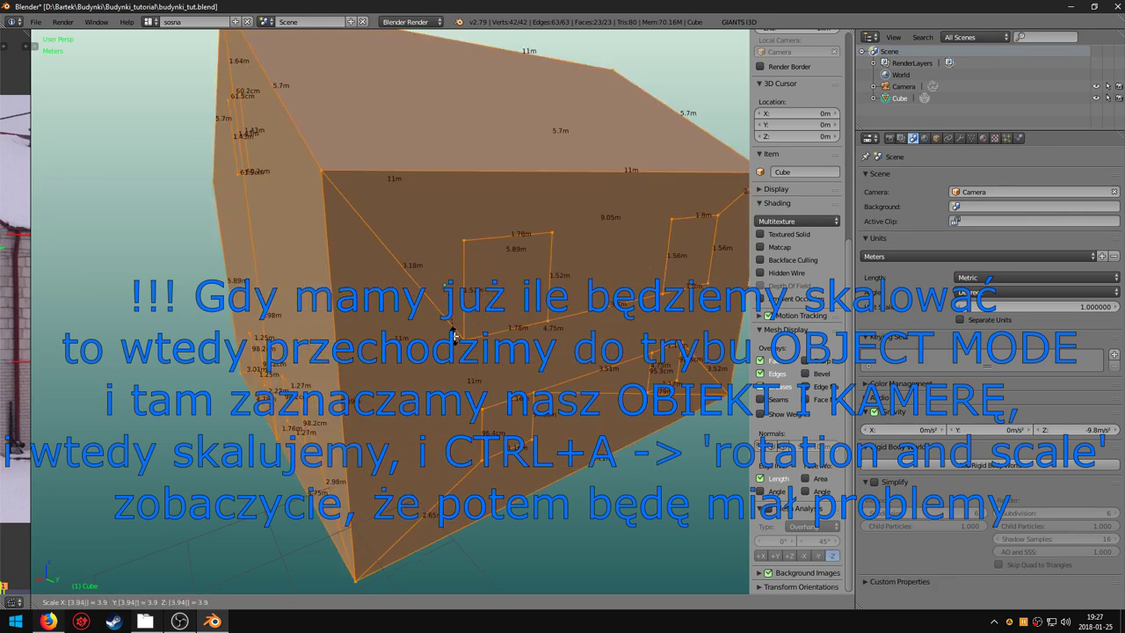
{"action": "key", "text": "Return"}
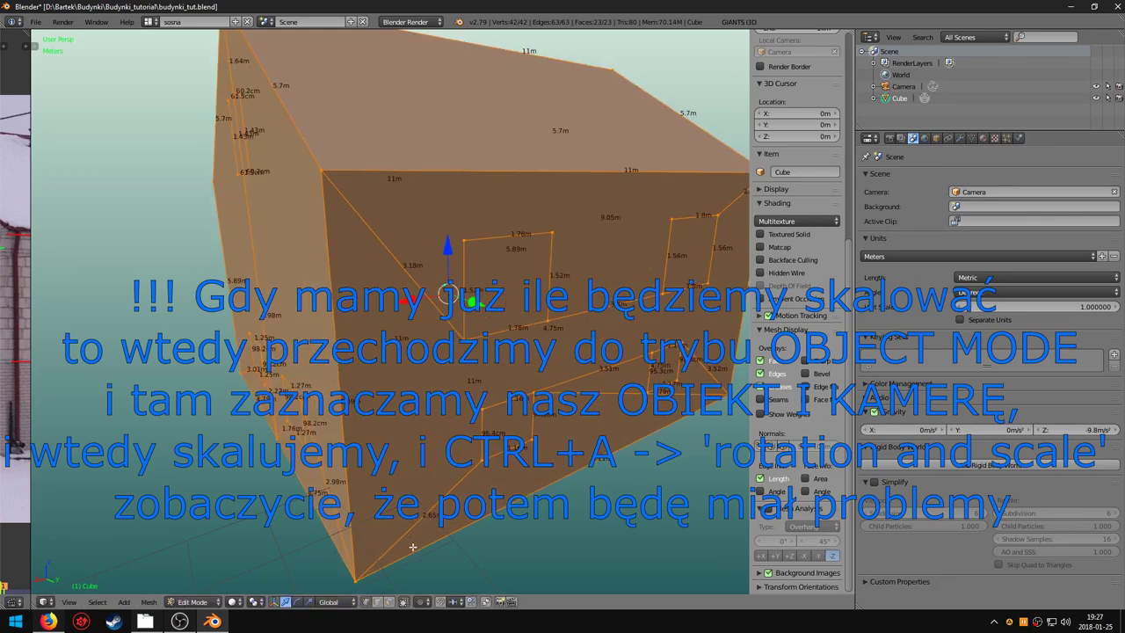
Select a bottom edge to check it now measures about 11 m.
{"action": "right_click", "coordinate": [412, 547]}
{"action": "scroll", "coordinate": [502, 367], "scroll_direction": "down", "scroll_amount": 3}
{"action": "scroll", "coordinate": [502, 368], "scroll_direction": "down", "scroll_amount": 2}
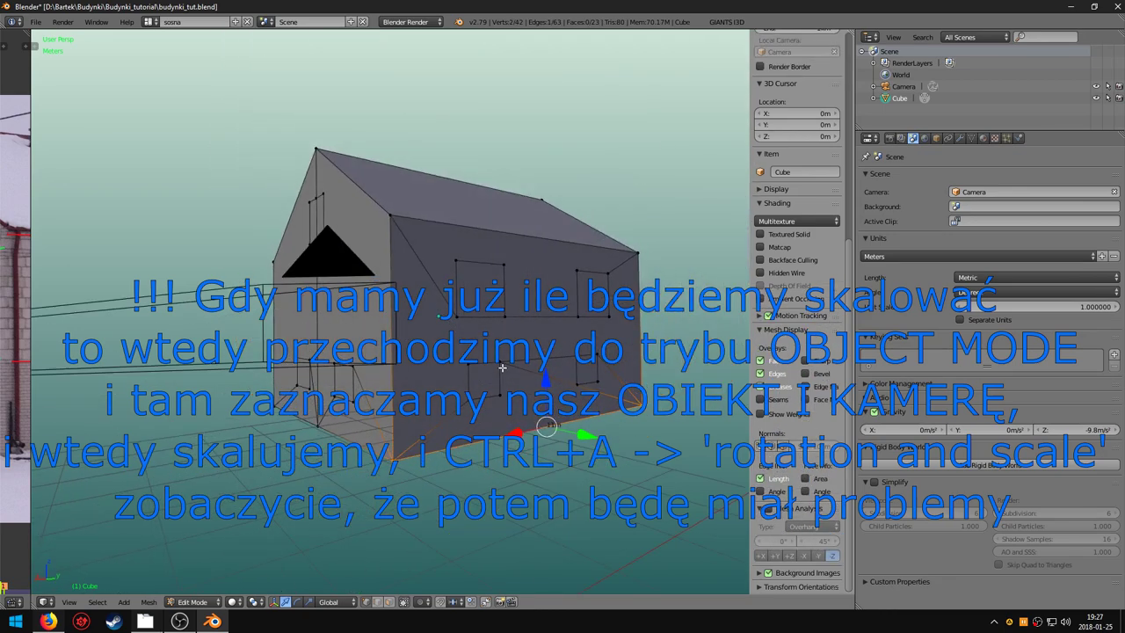
{"action": "middle_click_drag", "start_coordinate": [502, 368], "coordinate": [424, 511]}
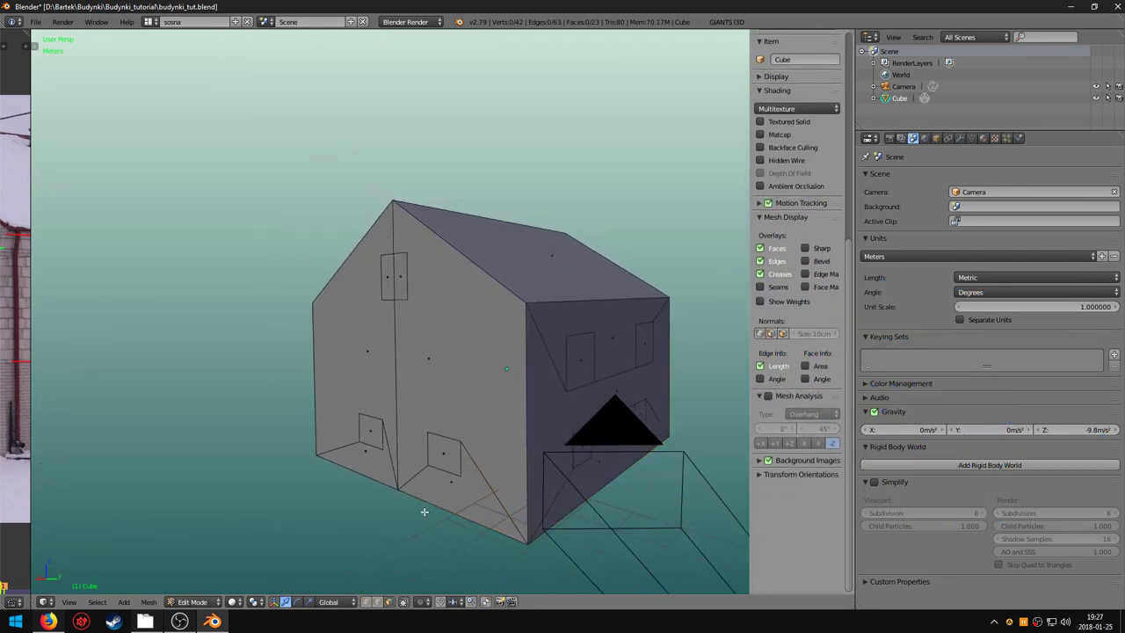
Try selecting and extruding the gable-wall window faces, then cancel.
{"action": "right_click", "coordinate": [441, 455], "text": "shift"}
{"action": "right_click", "coordinate": [371, 431], "text": "shift"}
{"action": "right_click", "coordinate": [396, 276], "text": "shift"}
{"action": "right_click", "coordinate": [408, 281], "text": "shift"}
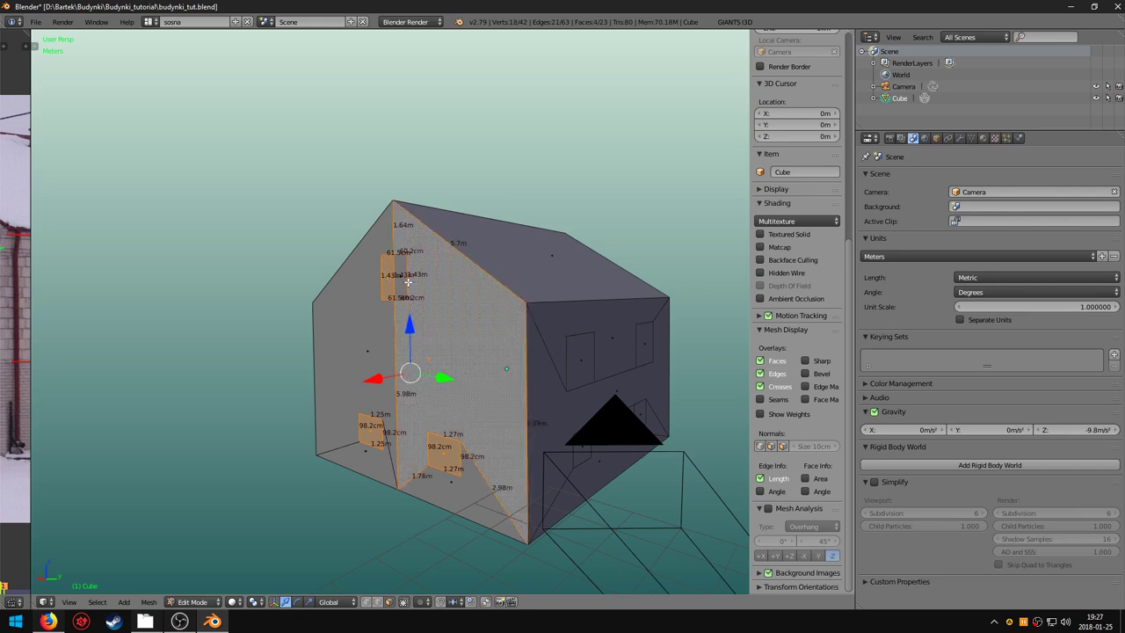
{"action": "right_click", "coordinate": [436, 288], "text": "shift"}
{"action": "middle_click_drag", "start_coordinate": [409, 277], "coordinate": [449, 401]}
{"action": "scroll", "coordinate": [422, 334], "scroll_direction": "up", "scroll_amount": 4}
{"action": "key", "text": "e"}
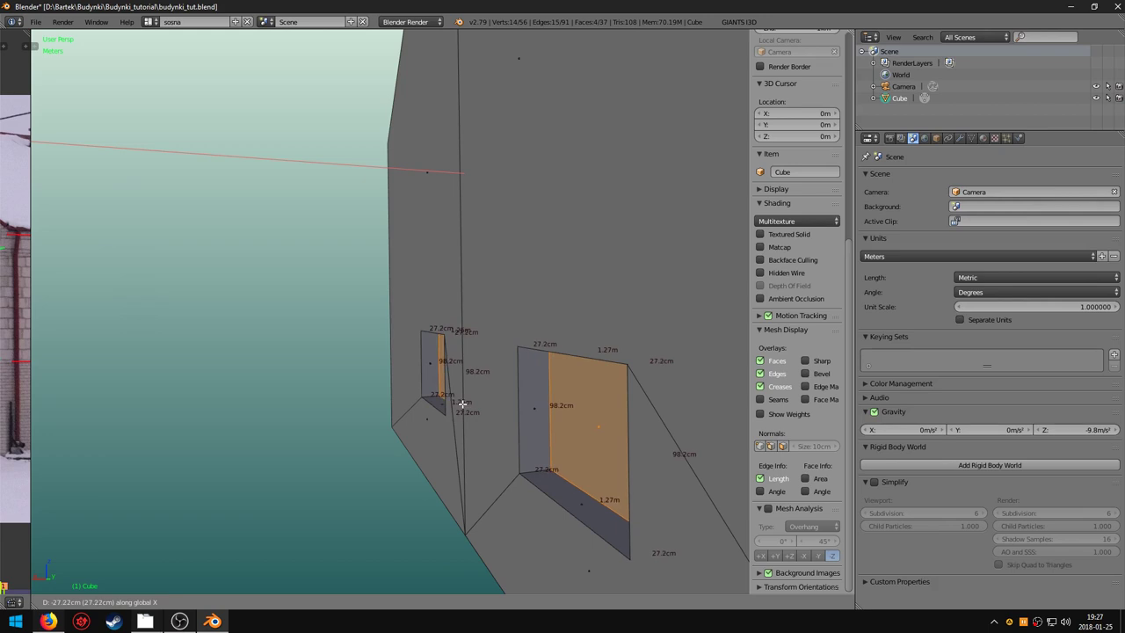
{"action": "right_click", "coordinate": [462, 404]}
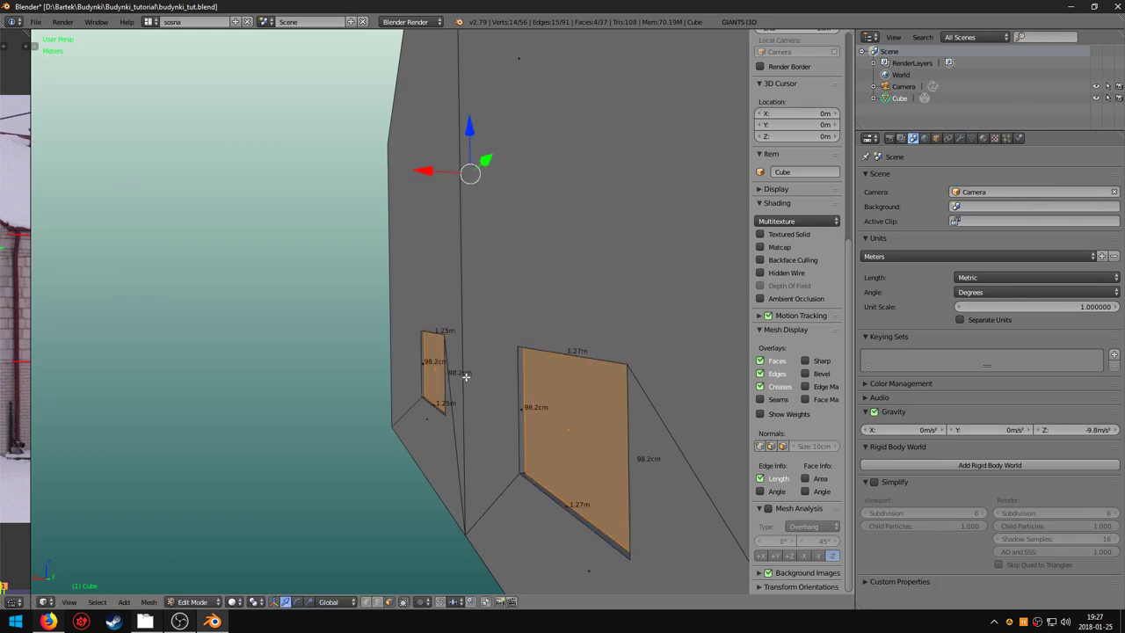
Extrude the four long-wall window faces 5 cm inward along the global Y axis.
{"action": "right_click", "coordinate": [499, 252]}
{"action": "right_click", "coordinate": [683, 255], "text": "shift"}
{"action": "right_click", "coordinate": [669, 356], "text": "shift"}
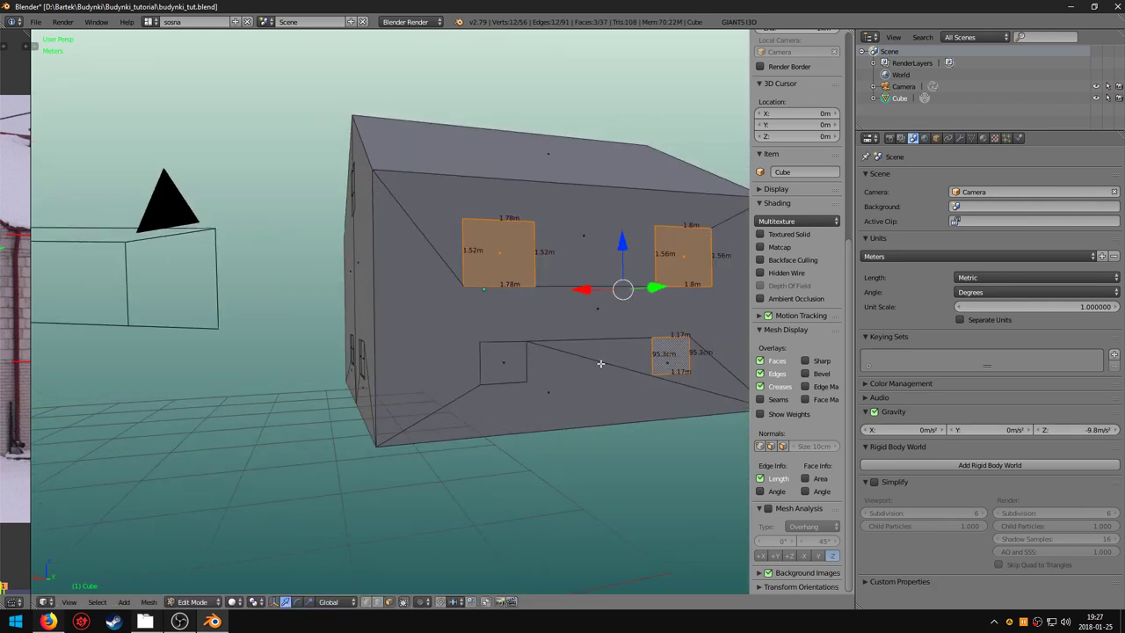
{"action": "right_click", "coordinate": [509, 363], "text": "shift"}
{"action": "middle_click_drag", "start_coordinate": [508, 362], "coordinate": [417, 405]}
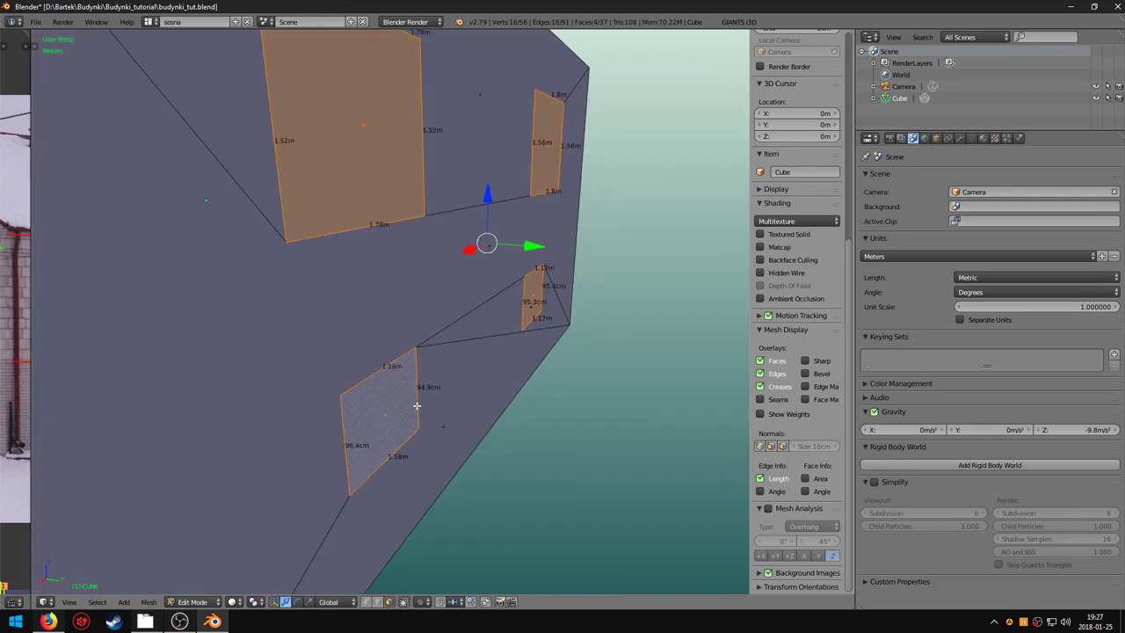
{"action": "key", "text": "e"}
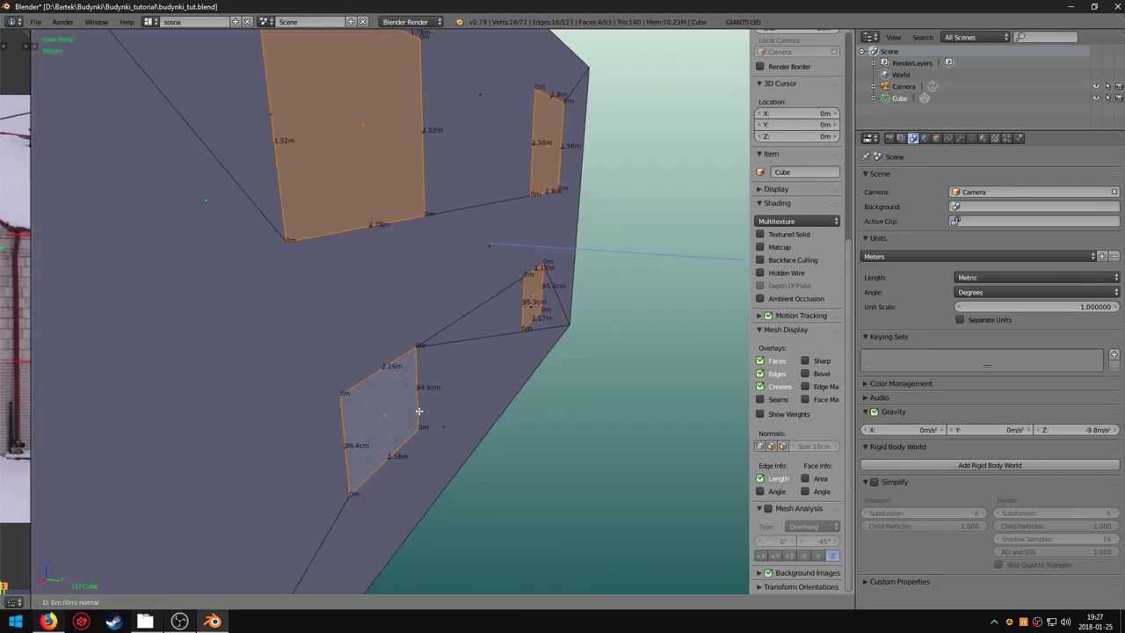
{"action": "key", "text": "y"}
{"action": "key", "text": "Escape"}
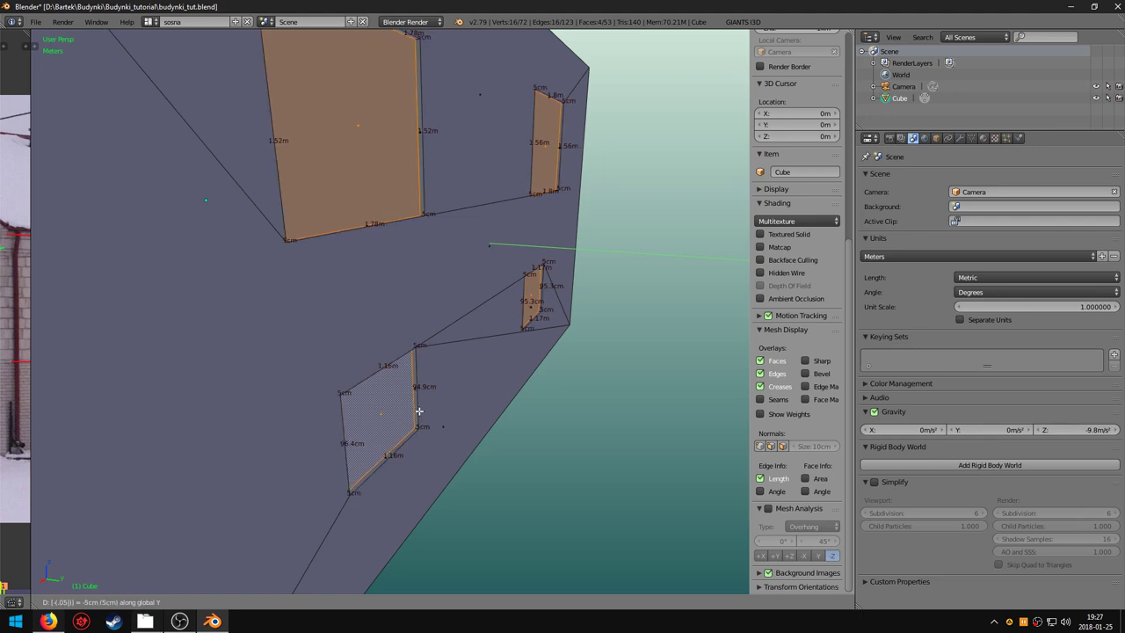
Deselect all faces and orbit to another side of the house.
{"action": "scroll", "coordinate": [433, 408], "scroll_direction": "down", "scroll_amount": 5}
{"action": "scroll", "coordinate": [434, 409], "scroll_direction": "down", "scroll_amount": 2}
{"action": "scroll", "coordinate": [435, 404], "scroll_direction": "down", "scroll_amount": 2}
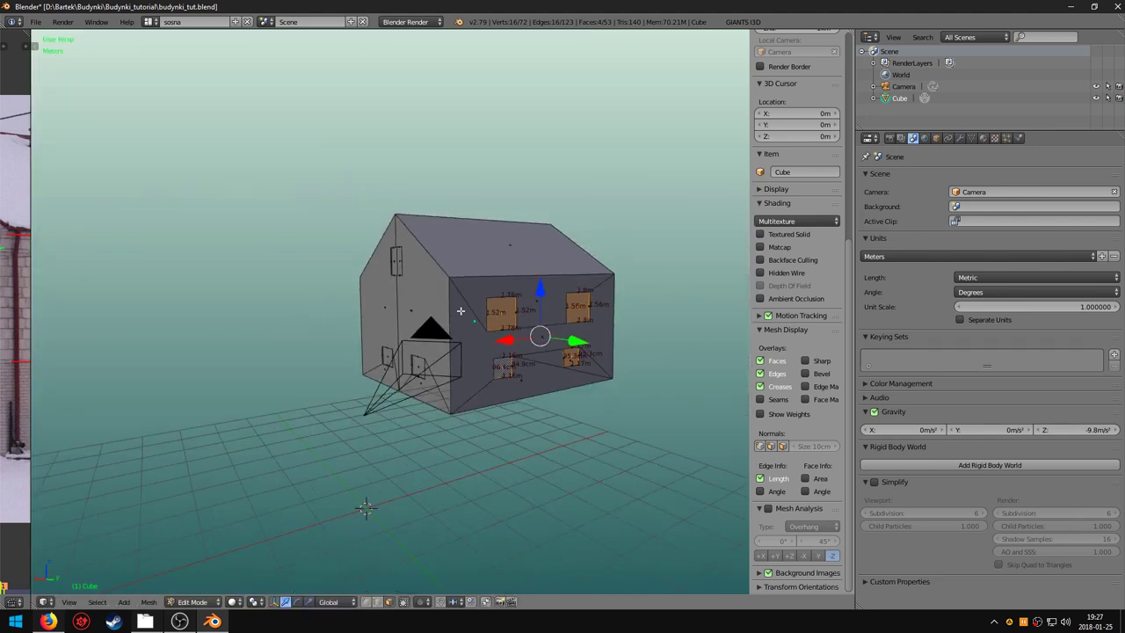
{"action": "scroll", "coordinate": [439, 396], "scroll_direction": "down", "scroll_amount": 2}
{"action": "scroll", "coordinate": [446, 380], "scroll_direction": "up", "scroll_amount": 3}
{"action": "key", "text": "a"}
{"action": "mouse_move", "coordinate": [446, 380]}
{"action": "middle_mouse_down"}
{"action": "mouse_move", "coordinate": [416, 376]}
{"action": "mouse_move", "coordinate": [435, 377]}
{"action": "mouse_move", "coordinate": [485, 333]}
{"action": "mouse_move", "coordinate": [457, 299]}
{"action": "middle_mouse_up"}
{"action": "scroll", "coordinate": [416, 376], "scroll_direction": "up", "scroll_amount": 2}
Extrude both roof slope faces 0.03 upward along Z.
{"action": "right_click", "coordinate": [486, 333]}
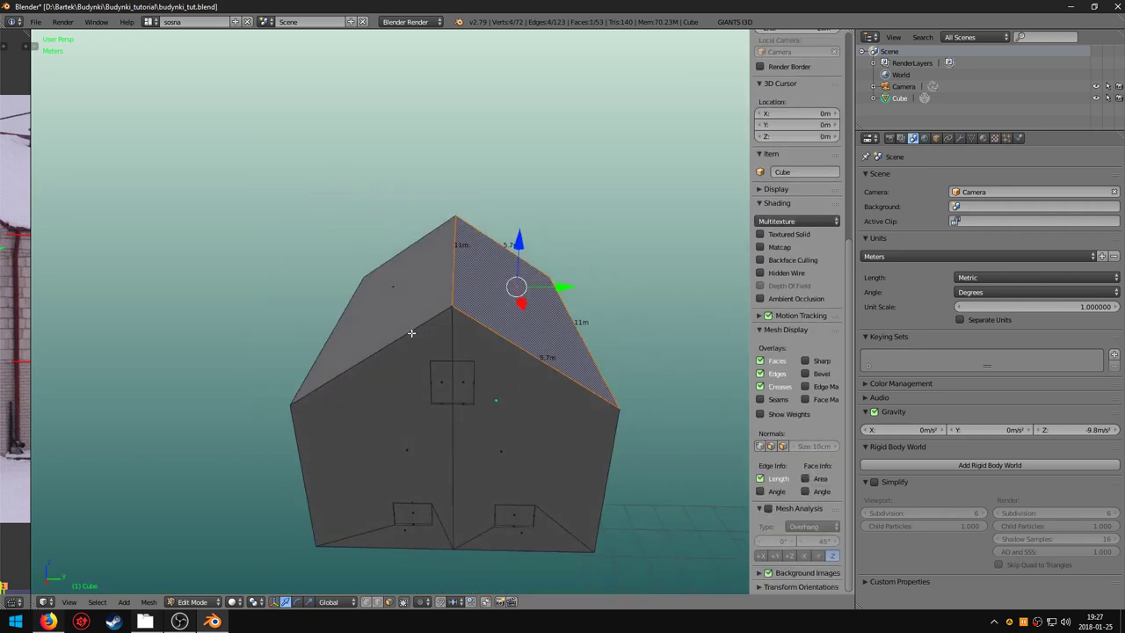
{"action": "right_click", "coordinate": [386, 290], "text": "shift"}
{"action": "scroll", "coordinate": [432, 339], "scroll_direction": "up", "scroll_amount": 3}
{"action": "mouse_move", "coordinate": [432, 339]}
{"action": "middle_mouse_down"}
{"action": "mouse_move", "coordinate": [401, 343]}
{"action": "mouse_move", "coordinate": [434, 339]}
{"action": "mouse_move", "coordinate": [392, 302]}
{"action": "mouse_move", "coordinate": [402, 357]}
{"action": "mouse_move", "coordinate": [392, 369]}
{"action": "mouse_move", "coordinate": [434, 403]}
{"action": "middle_mouse_up"}
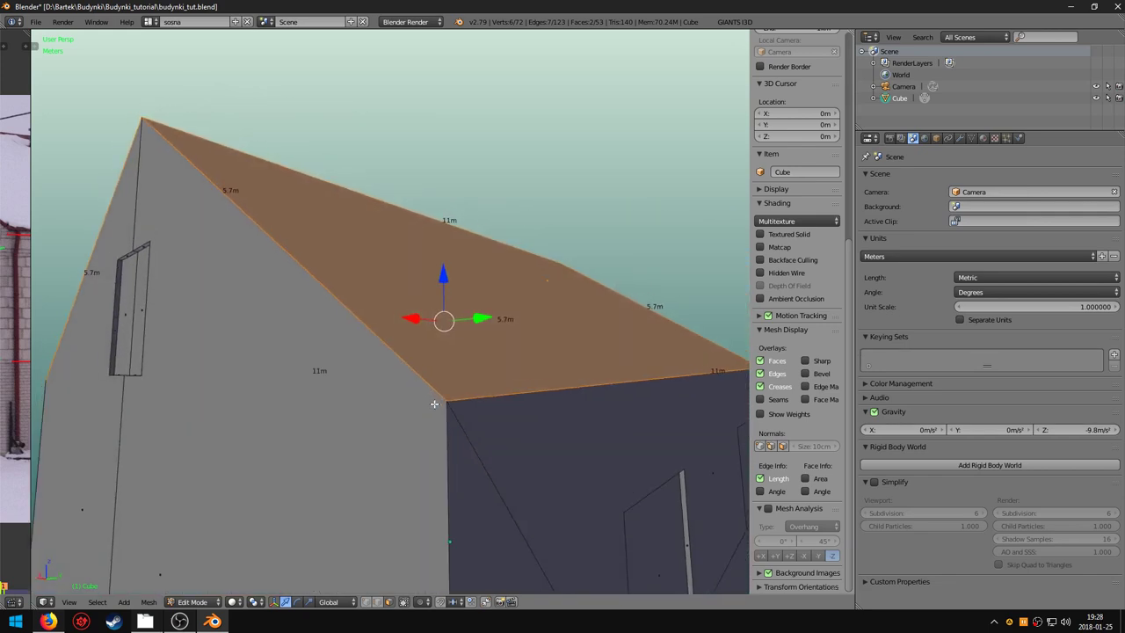
{"action": "key", "text": "e"}
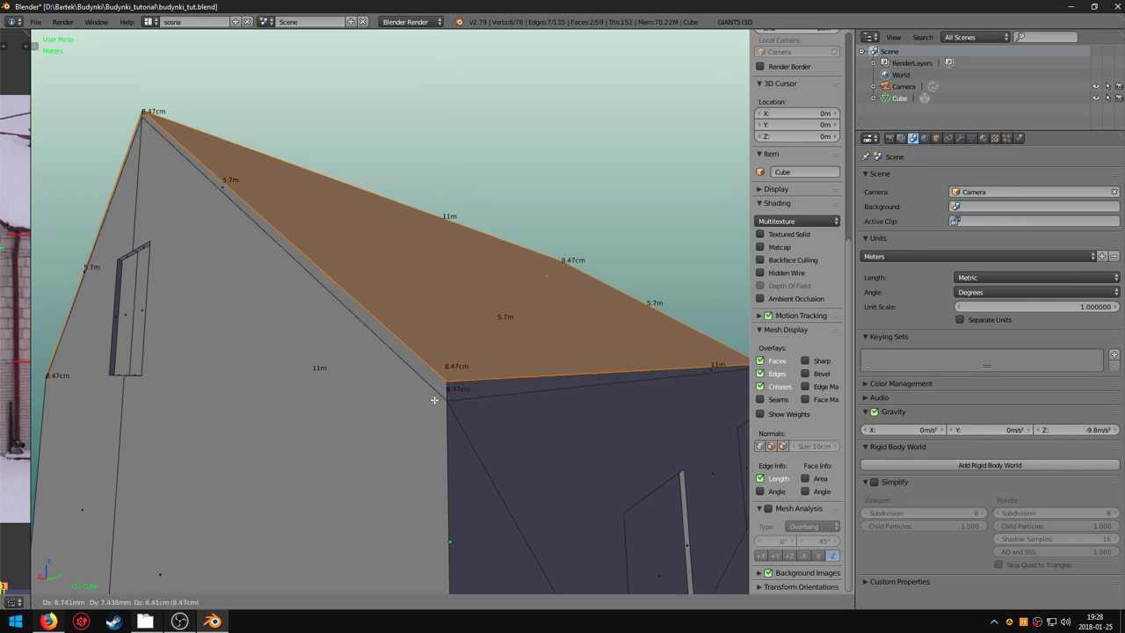
{"action": "type", "text": ".03"}
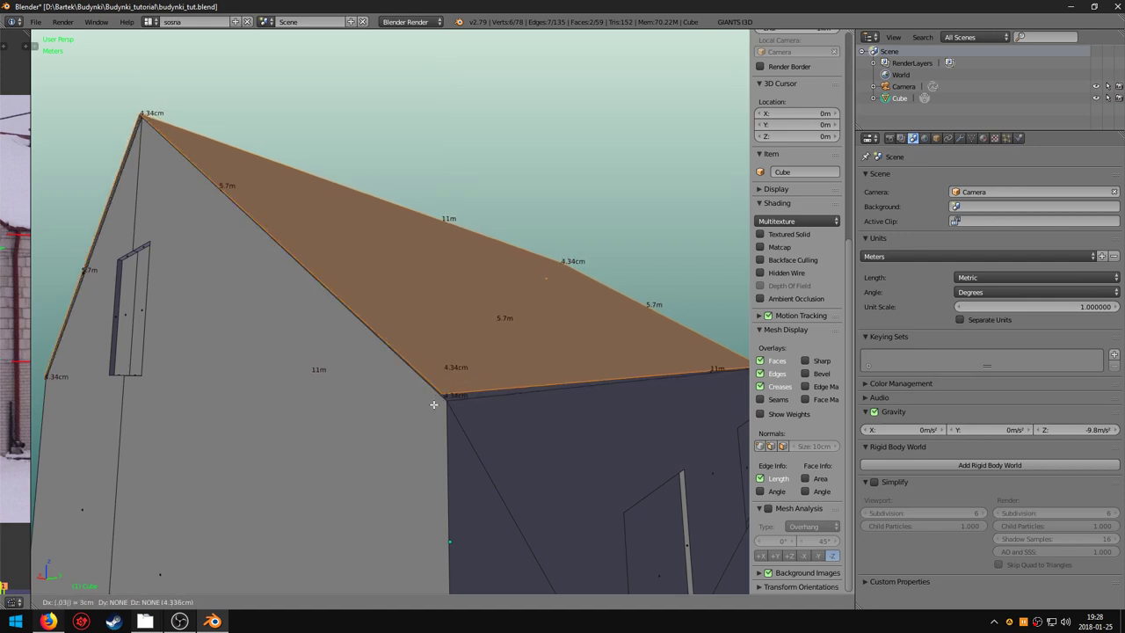
{"action": "type", "text": "z"}
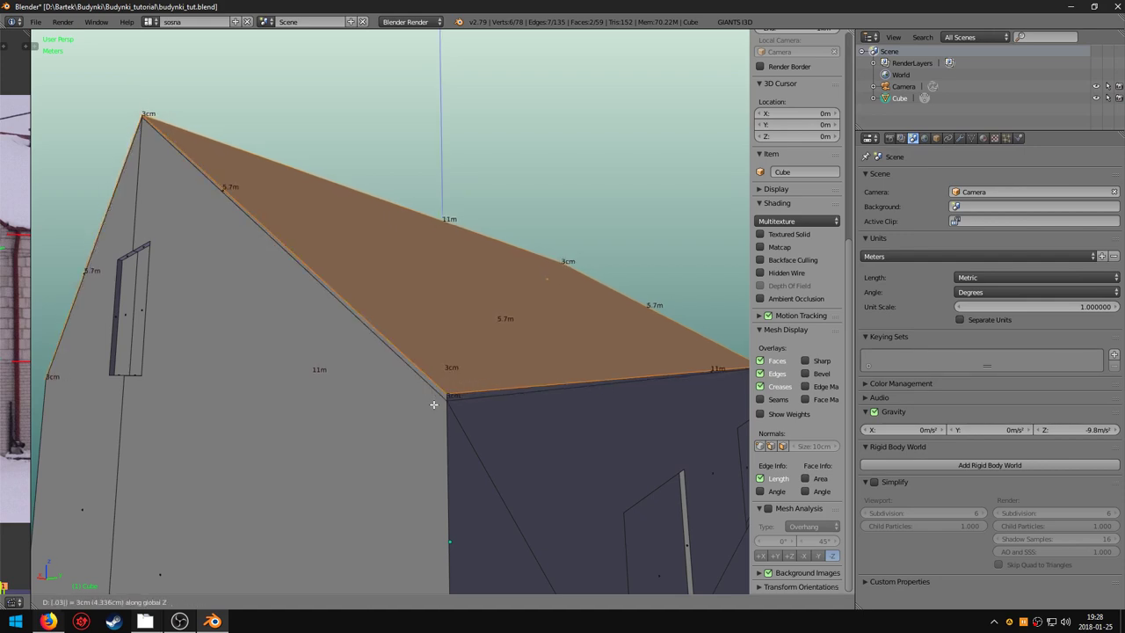
{"action": "key", "text": "Return"}
Orbit to a side view and select the roof edges.
{"action": "mouse_move", "coordinate": [449, 405]}
{"action": "middle_mouse_down"}
{"action": "mouse_move", "coordinate": [463, 450]}
{"action": "mouse_move", "coordinate": [452, 365]}
{"action": "mouse_move", "coordinate": [535, 368]}
{"action": "mouse_move", "coordinate": [513, 384]}
{"action": "mouse_move", "coordinate": [428, 305]}
{"action": "middle_mouse_up"}
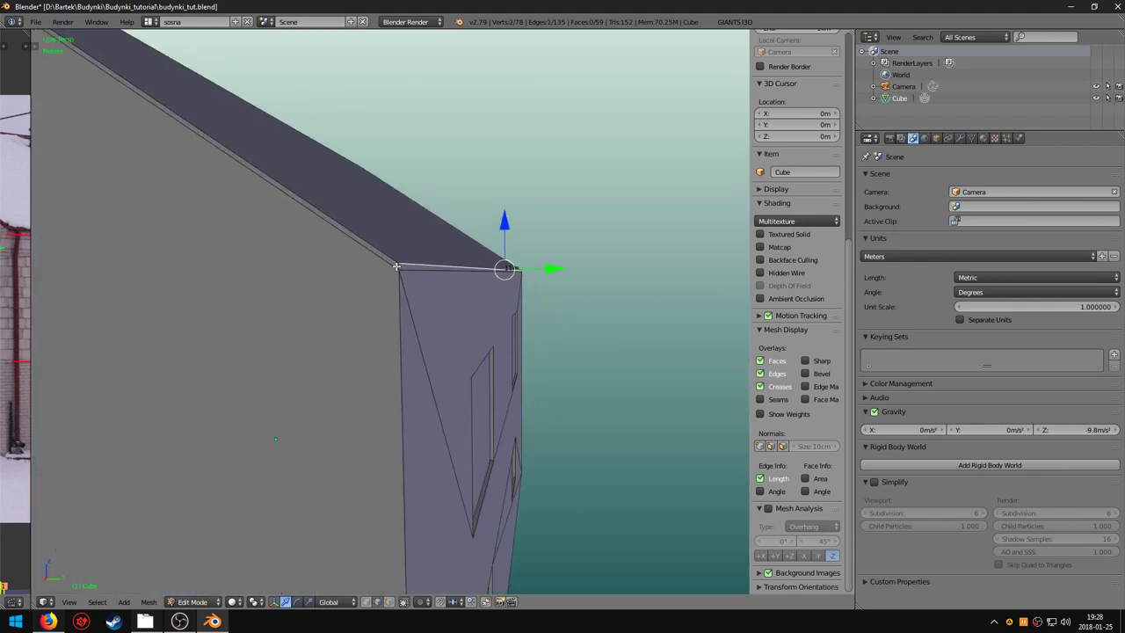
{"action": "mouse_move", "coordinate": [261, 283]}
{"action": "middle_mouse_down"}
{"action": "mouse_move", "coordinate": [439, 349]}
{"action": "mouse_move", "coordinate": [161, 317]}
{"action": "mouse_move", "coordinate": [422, 343]}
{"action": "mouse_move", "coordinate": [438, 365]}
{"action": "mouse_move", "coordinate": [422, 387]}
{"action": "middle_mouse_up"}
{"action": "right_click", "coordinate": [161, 317], "text": "shift"}
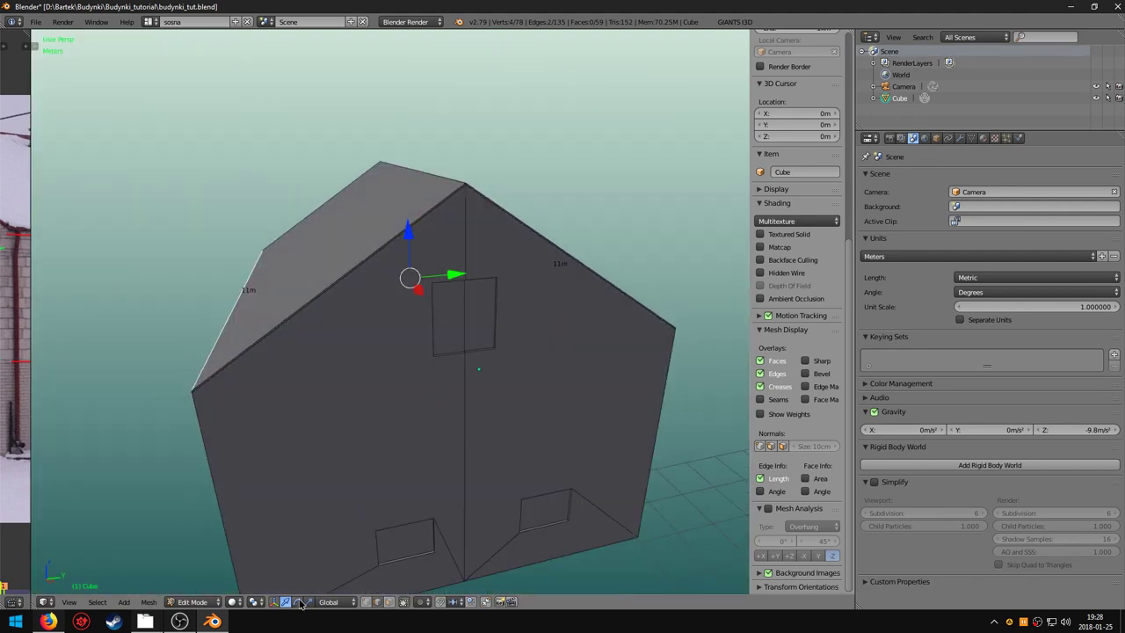
Set the pivot to Median Point, hide edge lengths and show face angles.
{"action": "left_click", "coordinate": [255, 602]}
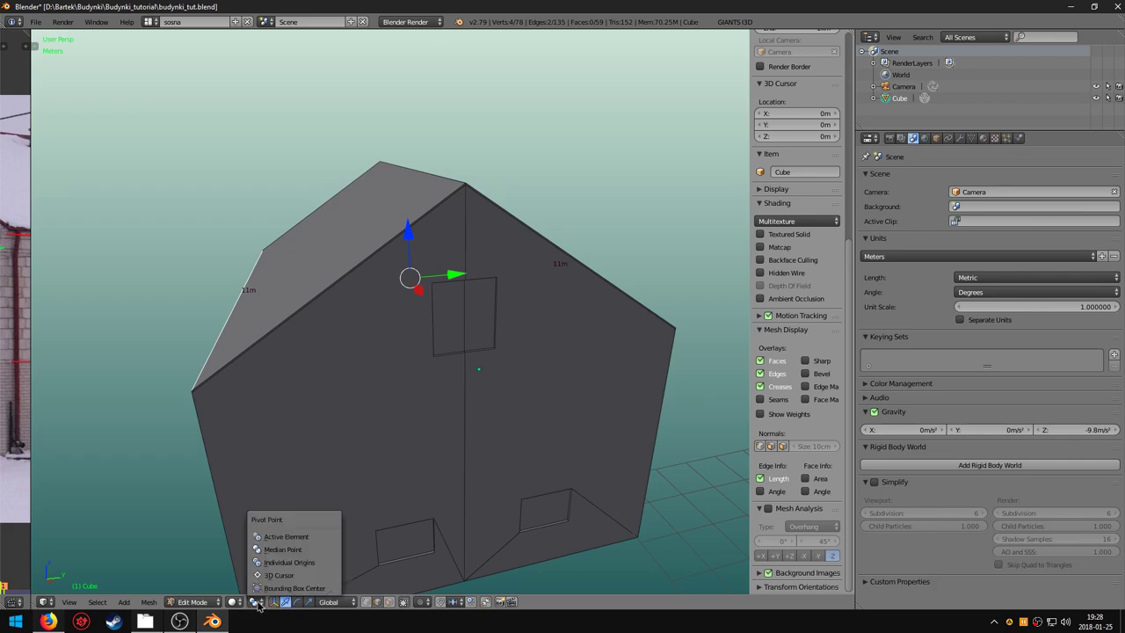
{"action": "left_click", "coordinate": [281, 552]}
{"action": "mouse_move", "coordinate": [352, 563]}
{"action": "middle_mouse_down"}
{"action": "mouse_move", "coordinate": [364, 568]}
{"action": "mouse_move", "coordinate": [332, 501]}
{"action": "middle_mouse_up"}
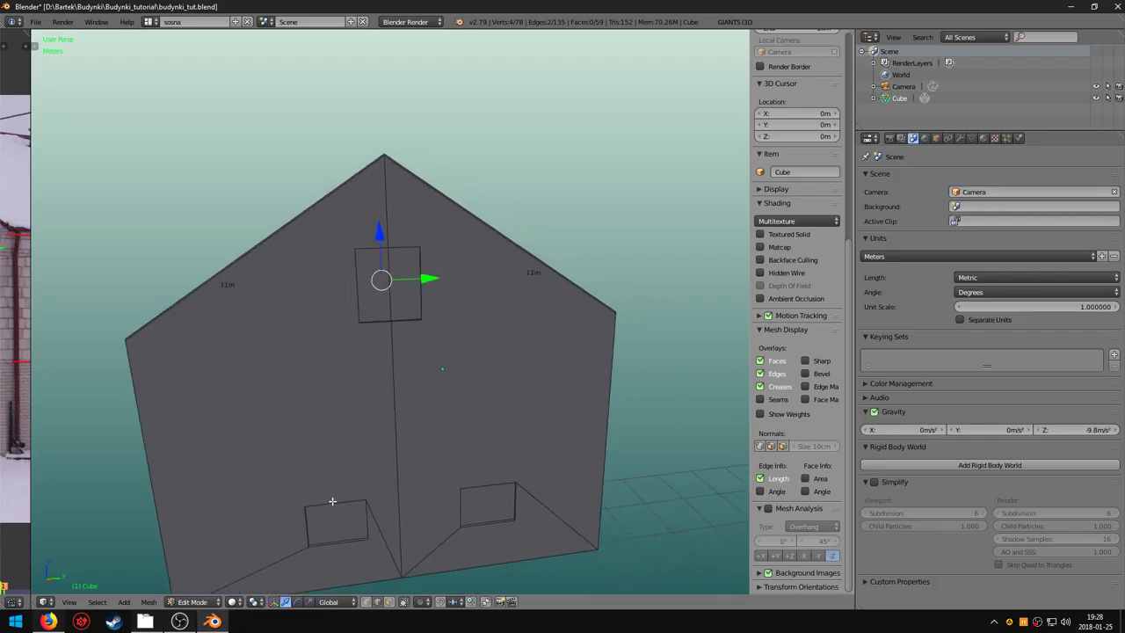
{"action": "mouse_move", "coordinate": [538, 360]}
{"action": "middle_mouse_down"}
{"action": "mouse_move", "coordinate": [469, 359]}
{"action": "mouse_move", "coordinate": [477, 319]}
{"action": "mouse_move", "coordinate": [418, 313]}
{"action": "mouse_move", "coordinate": [435, 334]}
{"action": "mouse_move", "coordinate": [432, 314]}
{"action": "middle_mouse_up"}
{"action": "scroll", "coordinate": [418, 313], "scroll_direction": "up", "scroll_amount": 5}
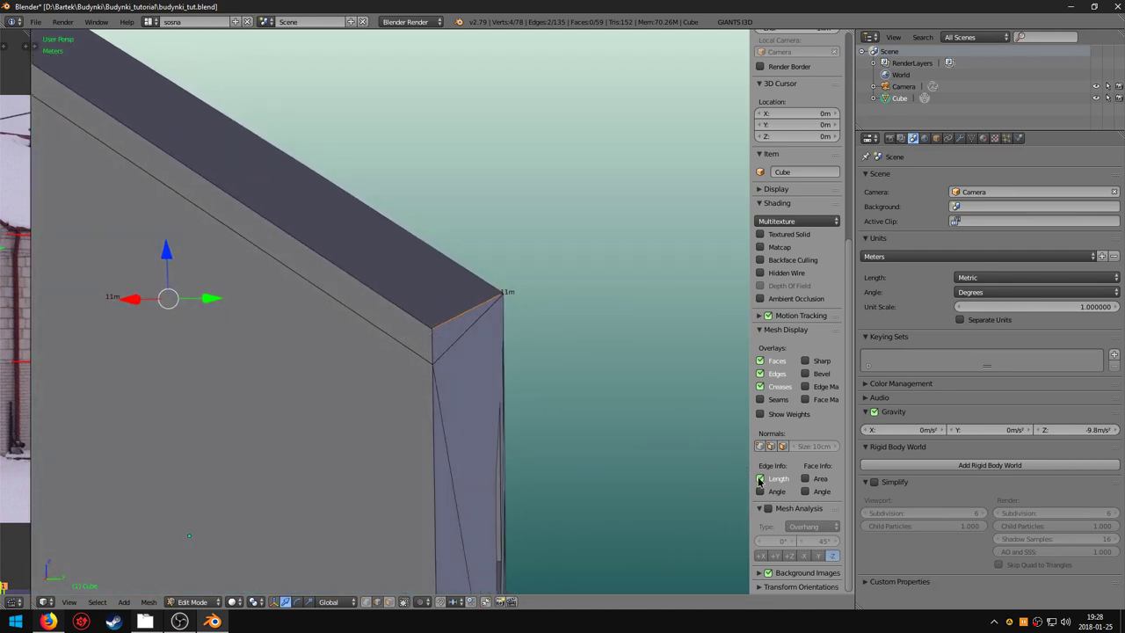
{"action": "left_click", "coordinate": [761, 478]}
{"action": "left_click", "coordinate": [805, 492]}
Switch to a Right Orthographic view of the gable roof edges.
{"action": "key", "text": "s"}
{"action": "key", "text": "y"}
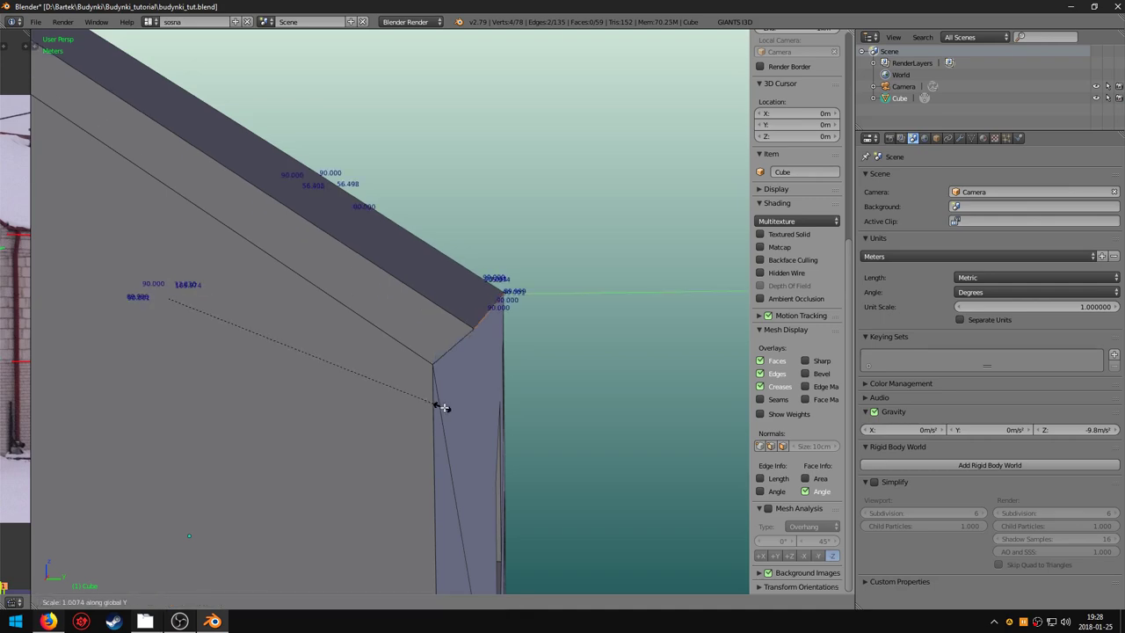
{"action": "right_click", "coordinate": [446, 405]}
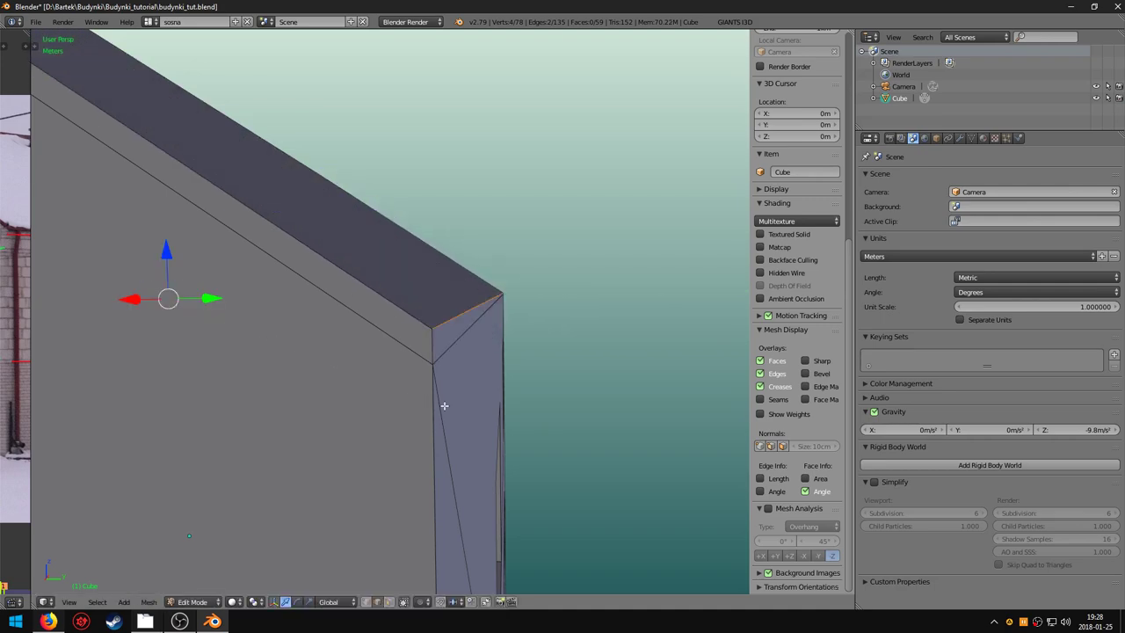
{"action": "key", "text": "KP_1"}
{"action": "key", "text": "KP_5"}
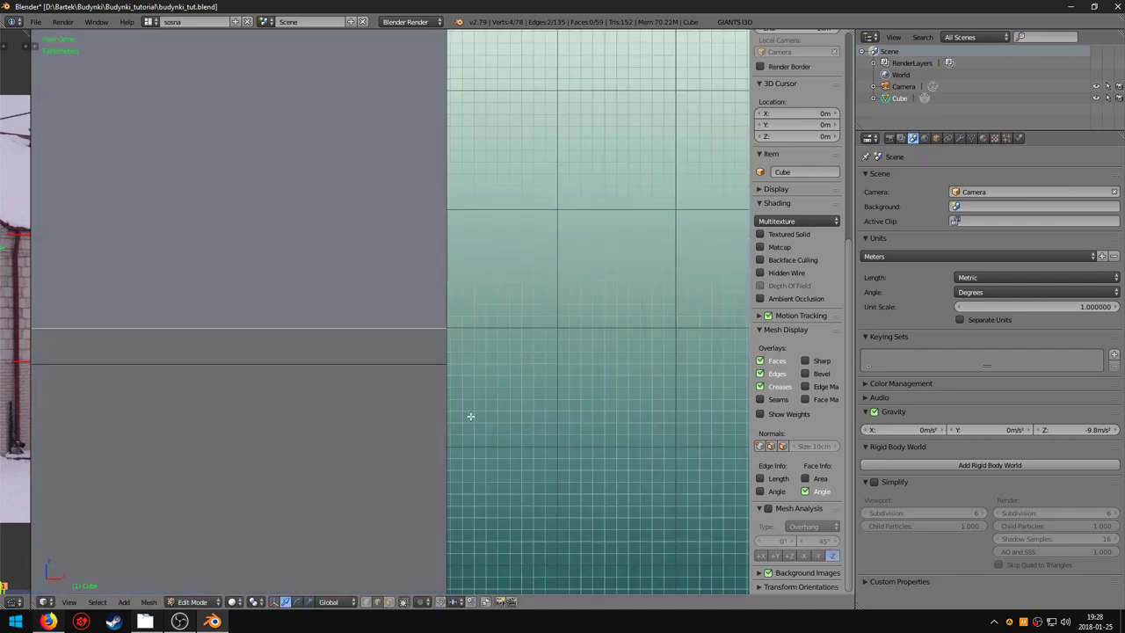
{"action": "scroll", "coordinate": [444, 443], "scroll_direction": "down", "scroll_amount": 6}
{"action": "key", "text": "KP_3"}
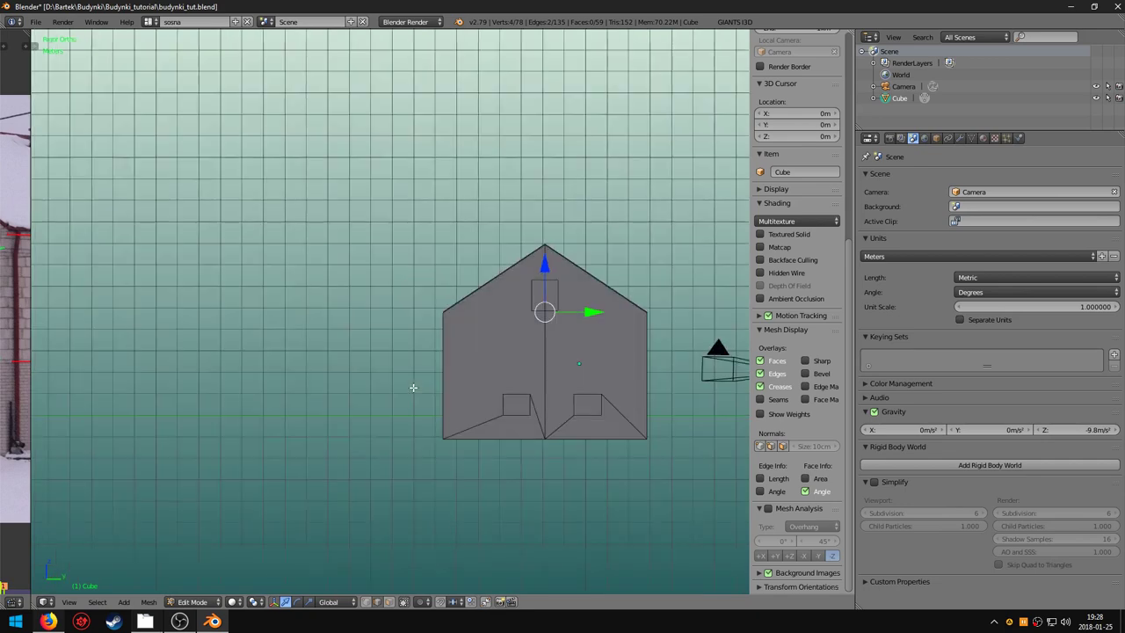
{"action": "scroll", "coordinate": [462, 364], "scroll_direction": "up", "scroll_amount": 3}
{"action": "scroll", "coordinate": [498, 329], "scroll_direction": "up", "scroll_amount": 4}
{"action": "scroll", "coordinate": [507, 309], "scroll_direction": "up", "scroll_amount": 2}
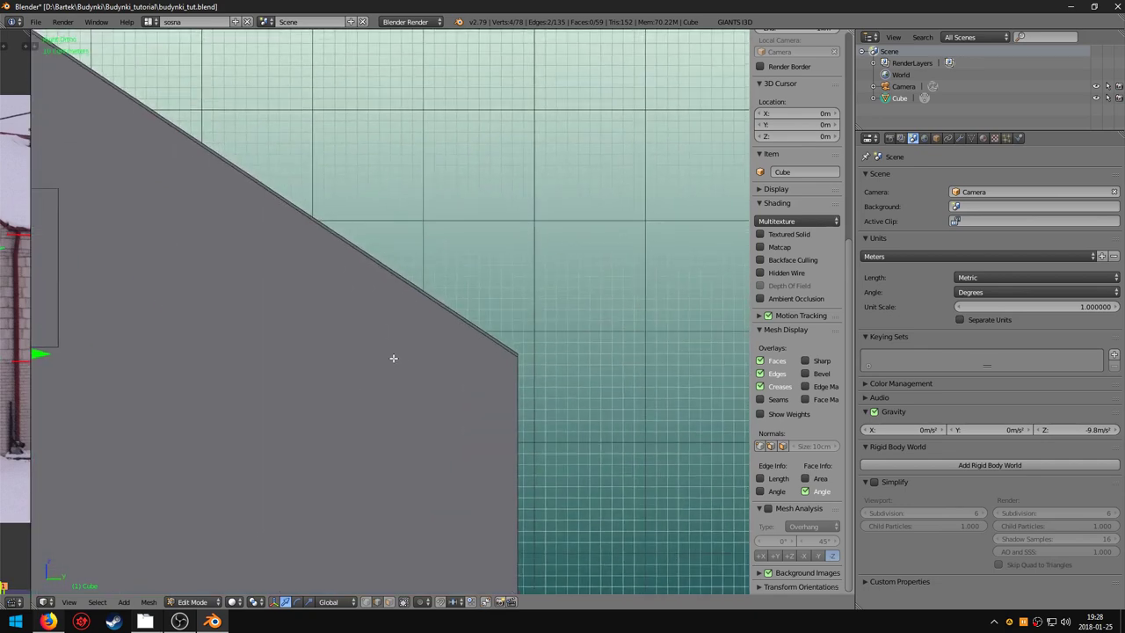
{"action": "scroll", "coordinate": [392, 358], "scroll_direction": "up", "scroll_amount": 2}
Scale the roof edges along Y so the roof overhangs the wall.
{"action": "key", "text": "s"}
{"action": "key", "text": "y"}
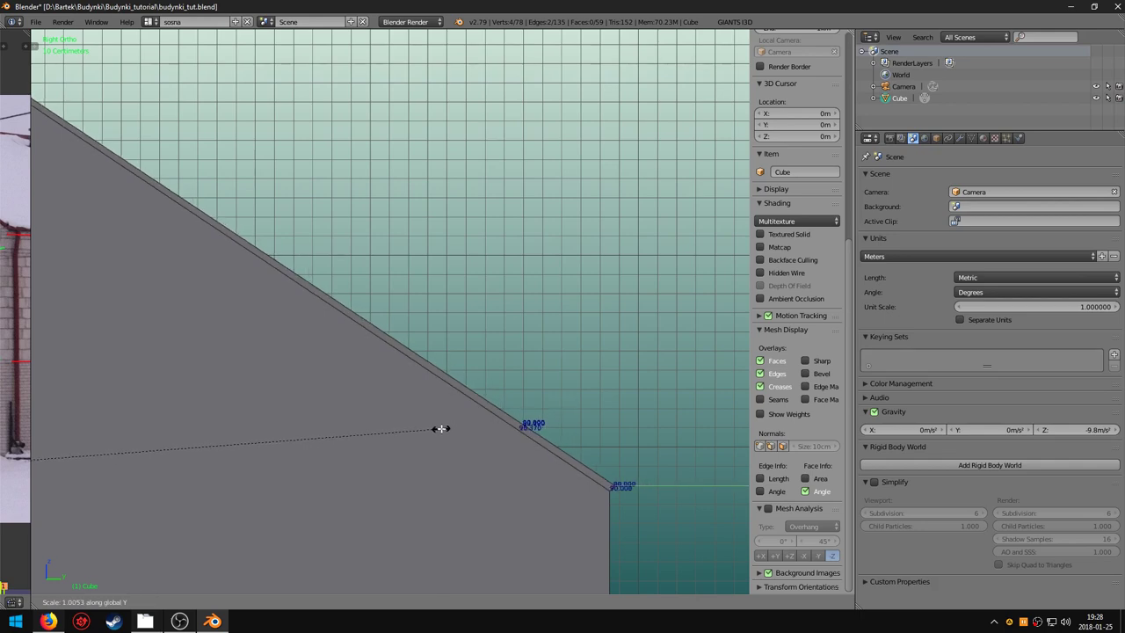
{"action": "left_click", "coordinate": [442, 429]}
{"action": "key", "text": "ctrl+z"}
{"action": "scroll", "coordinate": [470, 396], "scroll_direction": "up", "scroll_amount": 3}
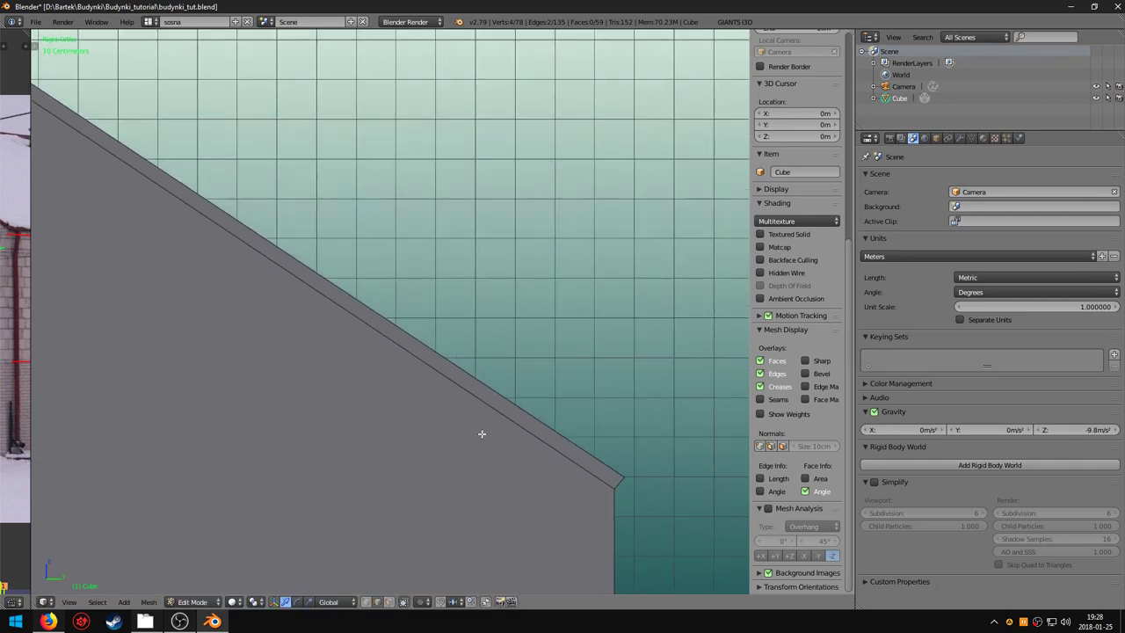
{"action": "scroll", "coordinate": [495, 410], "scroll_direction": "up", "scroll_amount": 3}
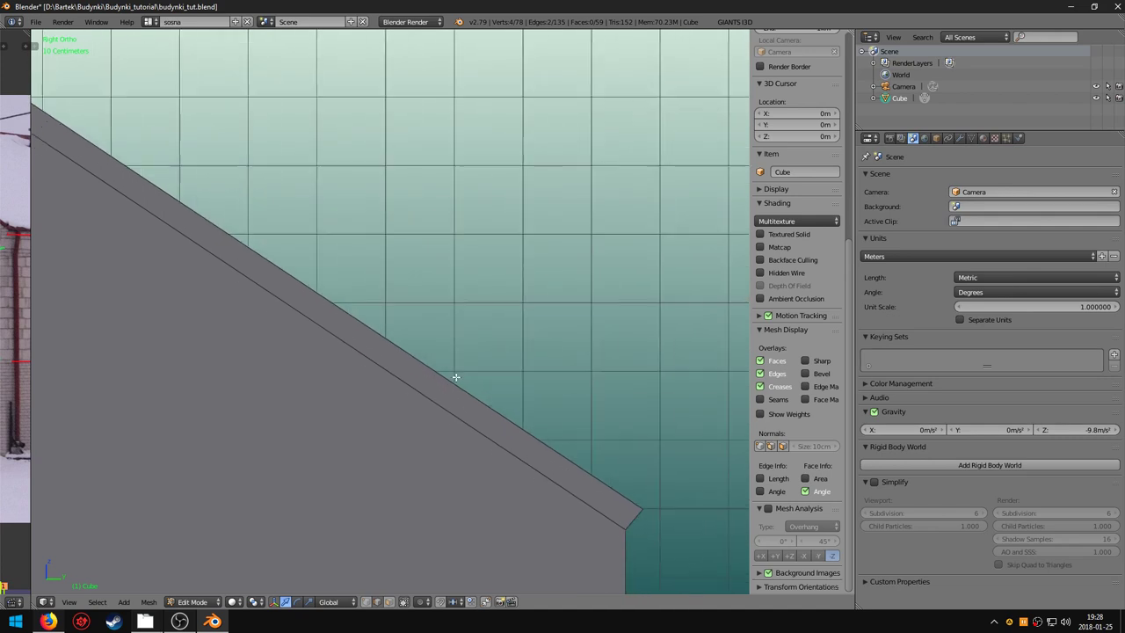
{"action": "key", "text": "s"}
{"action": "key", "text": "y"}
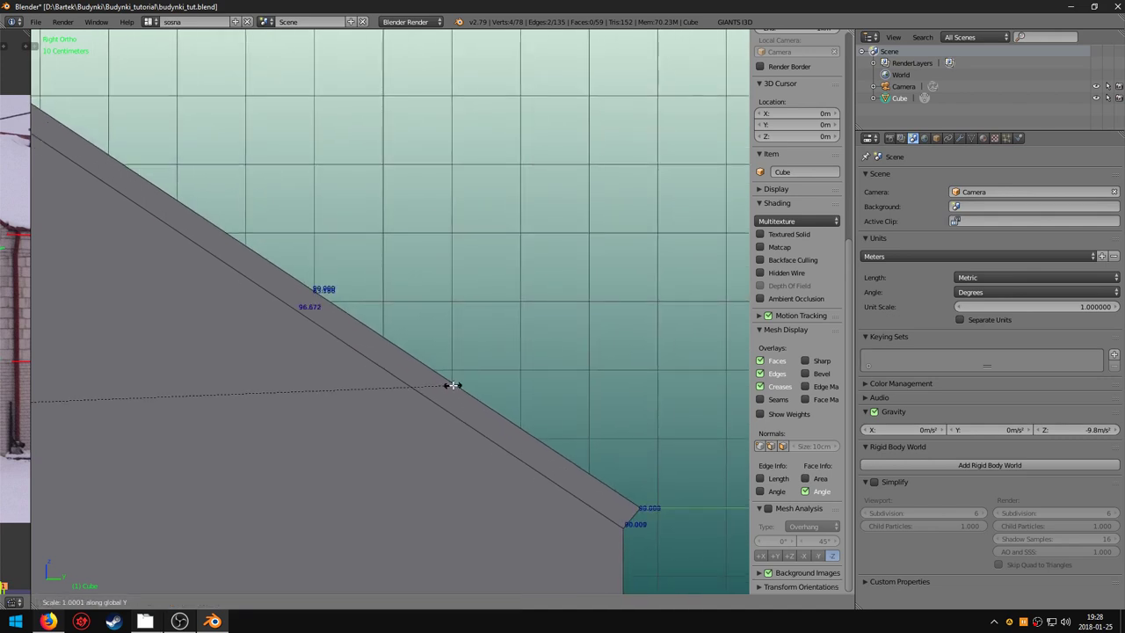
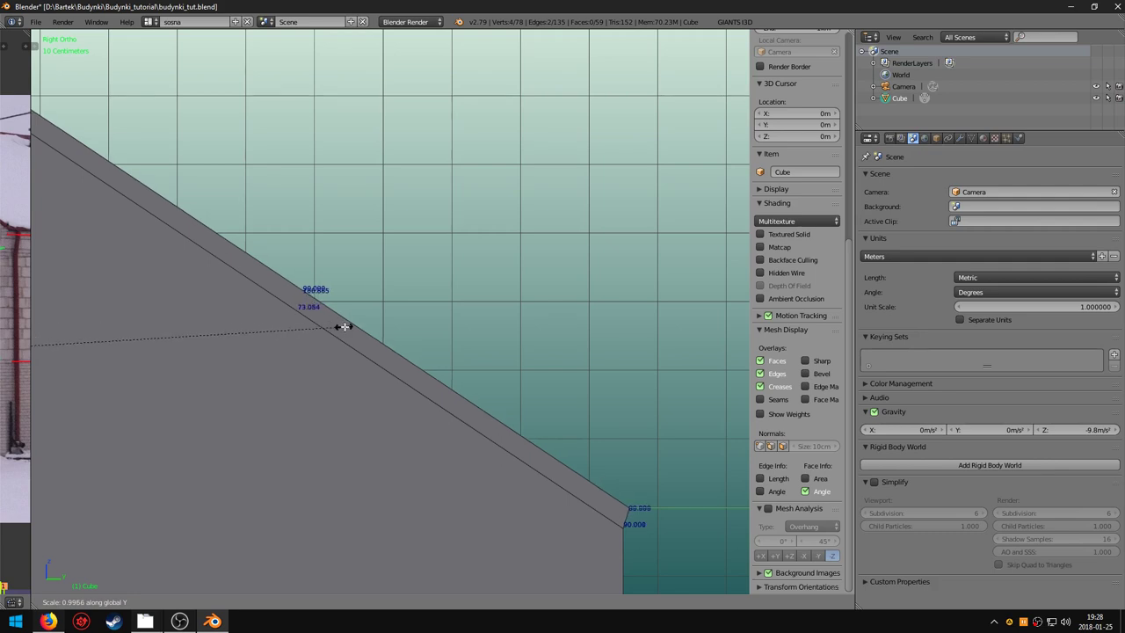
Scale the roof-edge geometry along Y to 0.99 in the Right Ortho view.
{"action": "left_click", "coordinate": [416, 328]}
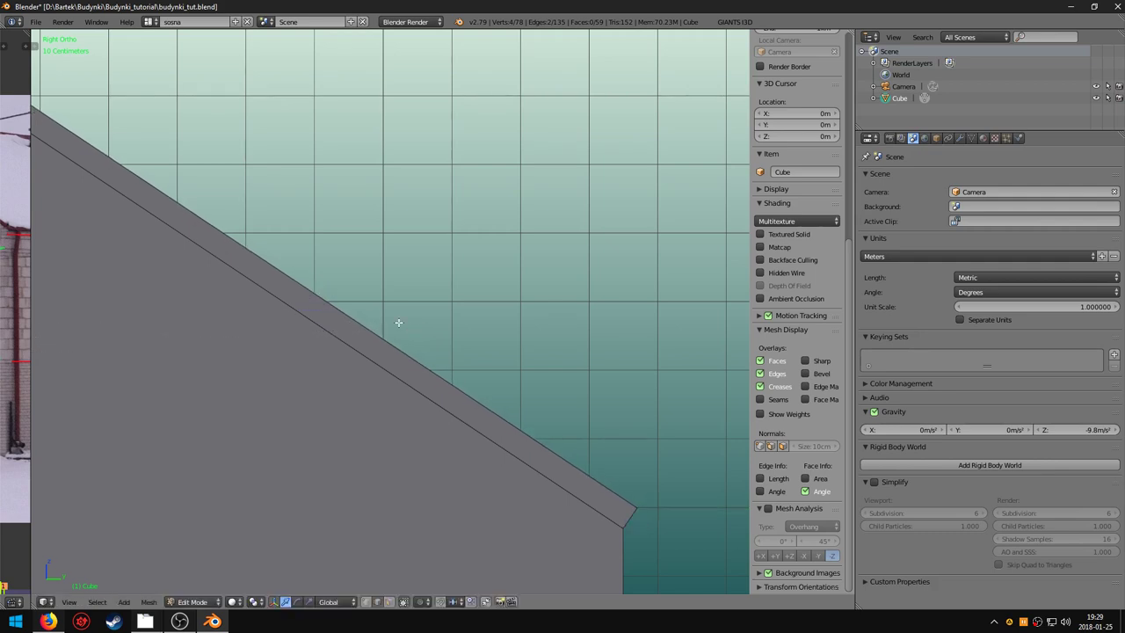
{"action": "type", "text": "s"}
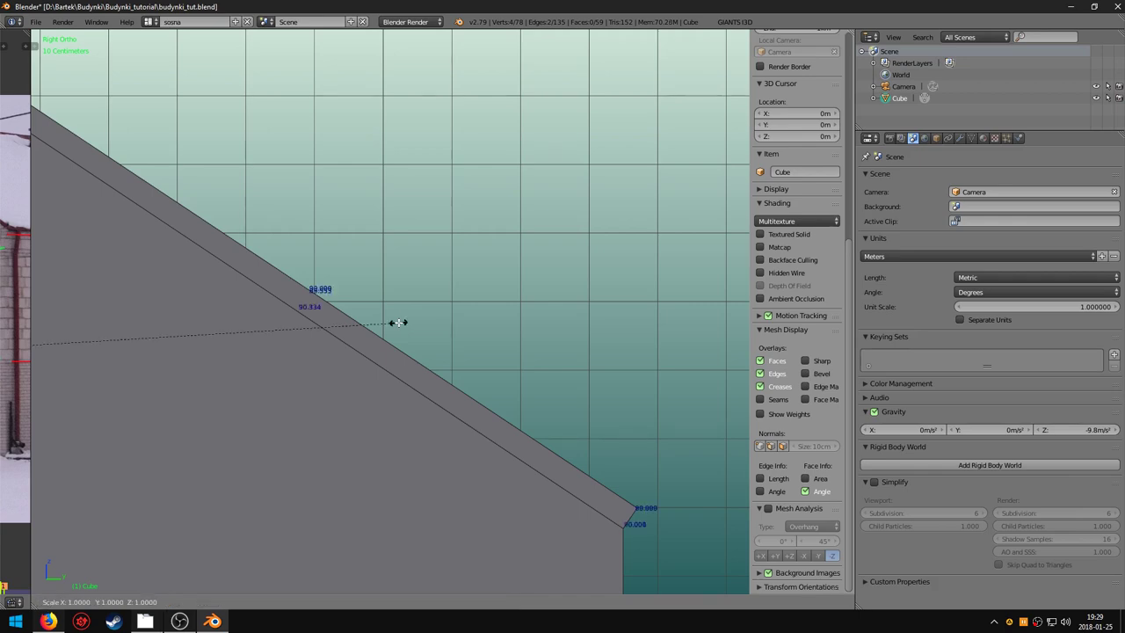
{"action": "type", "text": "."}
{"action": "type", "text": "0"}
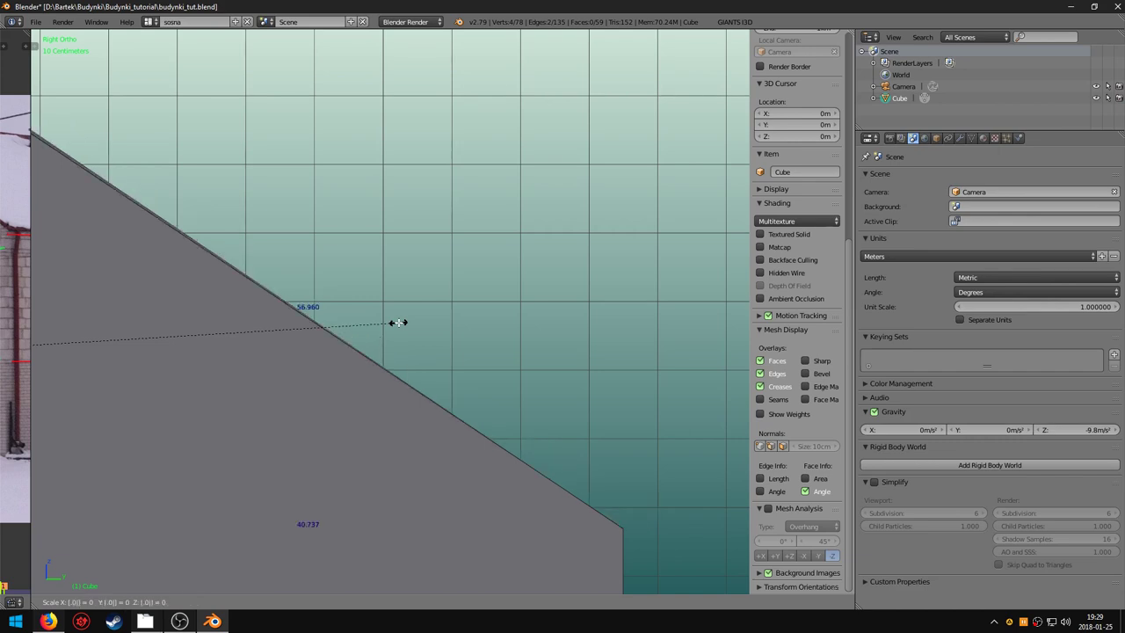
{"action": "key", "text": "BackSpace"}
{"action": "key", "text": "BackSpace"}
{"action": "type", "text": "1"}
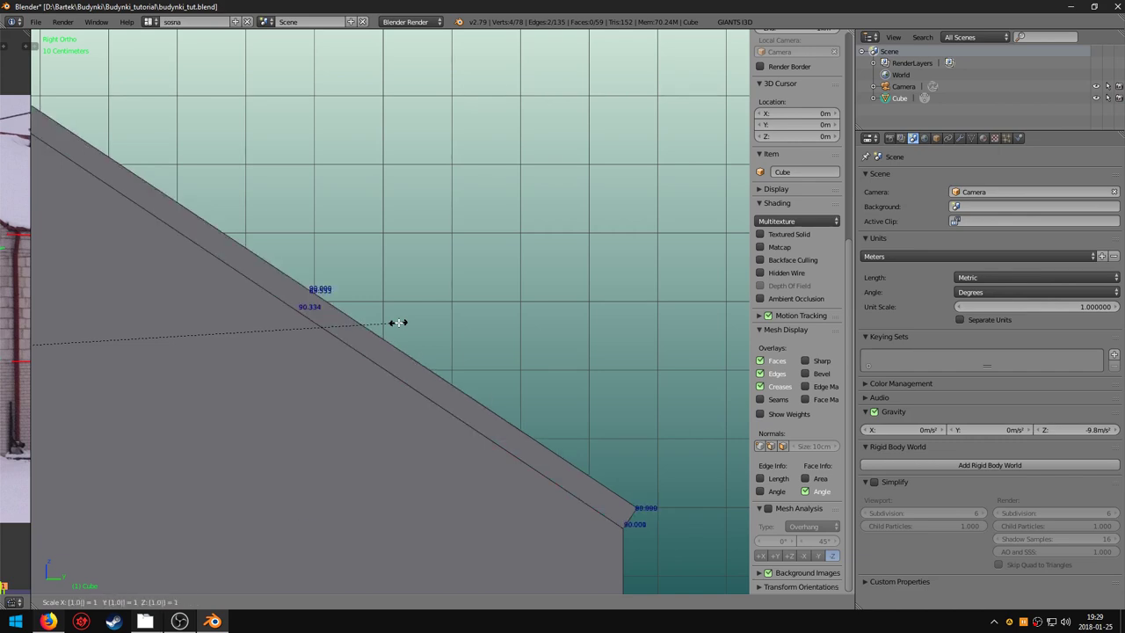
{"action": "type", "text": ".001"}
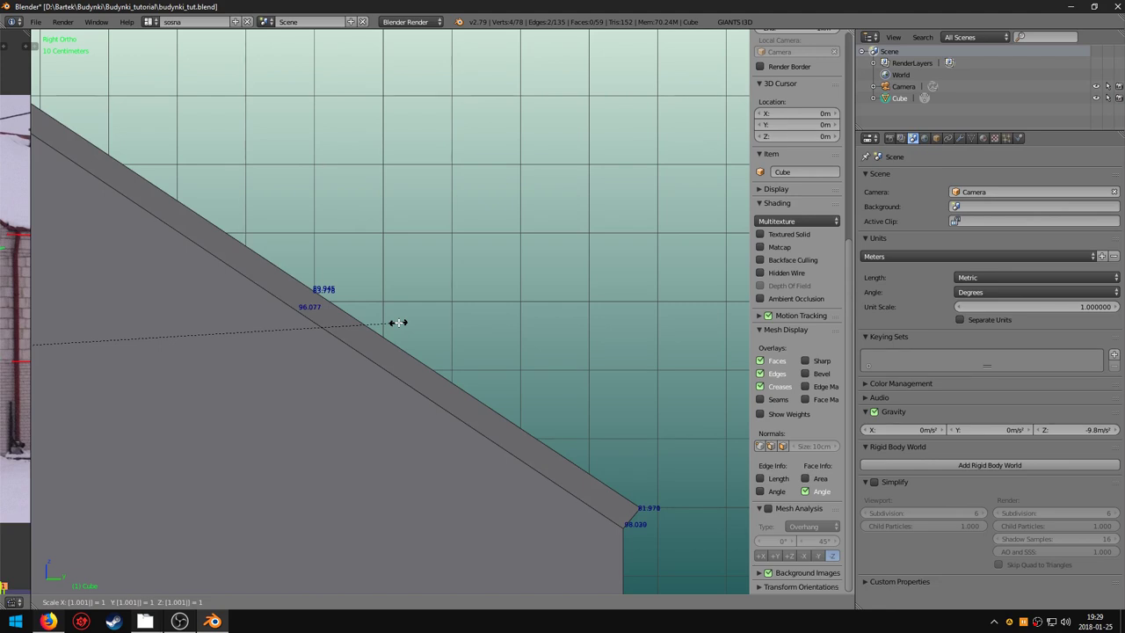
{"action": "key", "text": "BackSpace"}
{"action": "key", "text": "BackSpace"}
{"action": "key", "text": "BackSpace"}
{"action": "key", "text": "BackSpace"}
{"action": "key", "text": "BackSpace"}
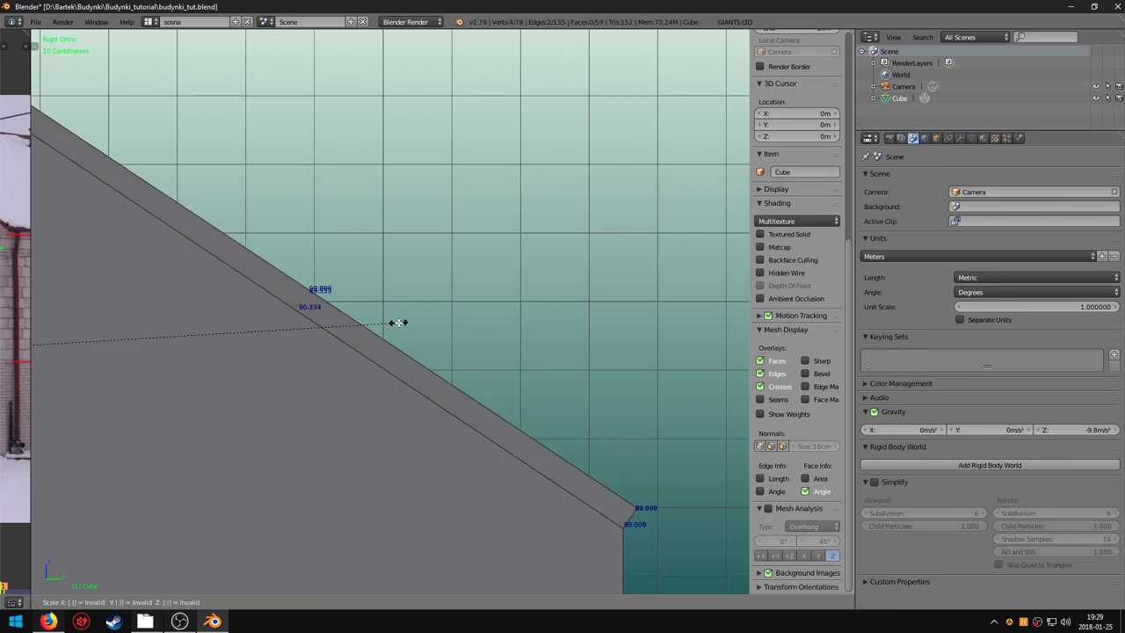
{"action": "type", "text": "0.99"}
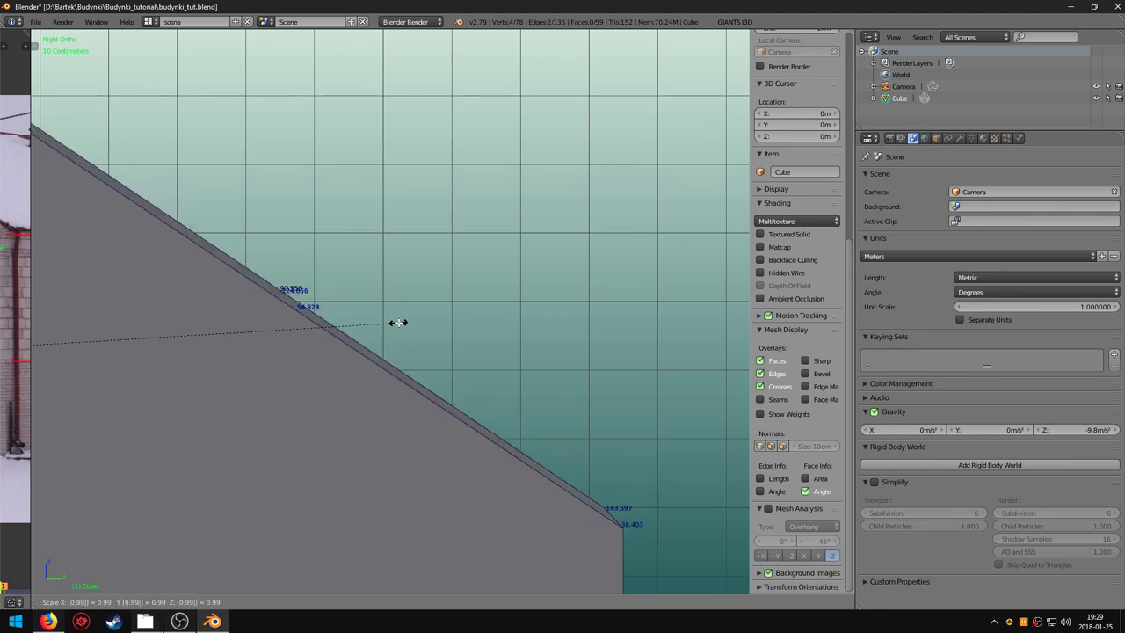
{"action": "key", "text": "Return"}
{"action": "scroll", "coordinate": [419, 361], "scroll_direction": "down", "scroll_amount": 3}
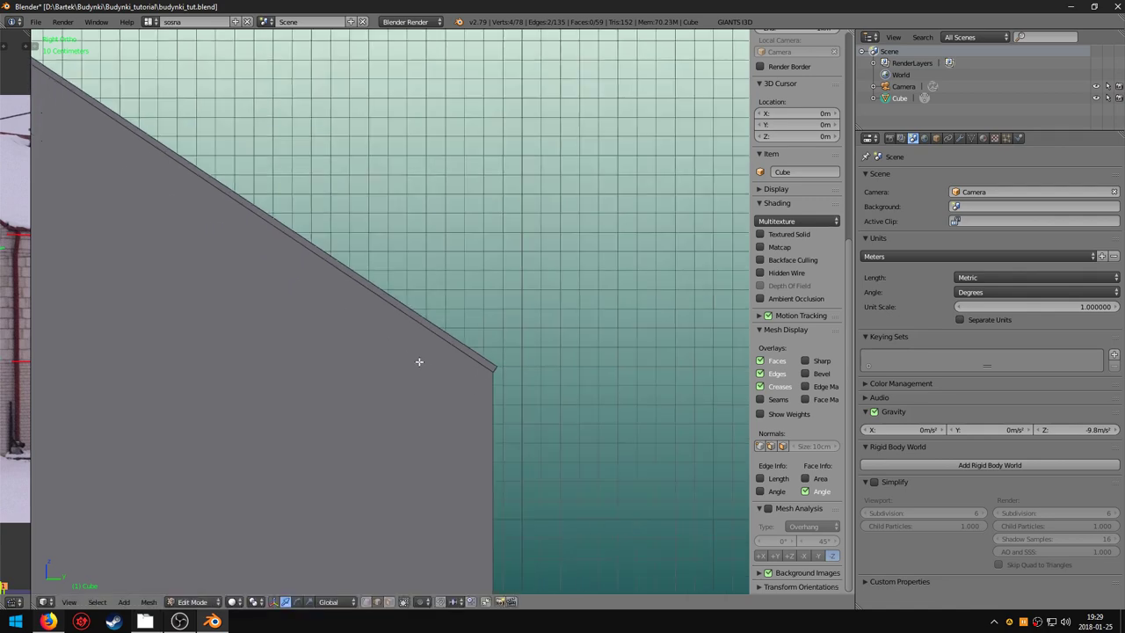
{"action": "mouse_move", "coordinate": [419, 362]}
{"action": "middle_mouse_down"}
{"action": "mouse_move", "coordinate": [431, 412]}
{"action": "mouse_move", "coordinate": [447, 392]}
{"action": "mouse_move", "coordinate": [410, 395]}
{"action": "middle_mouse_up"}
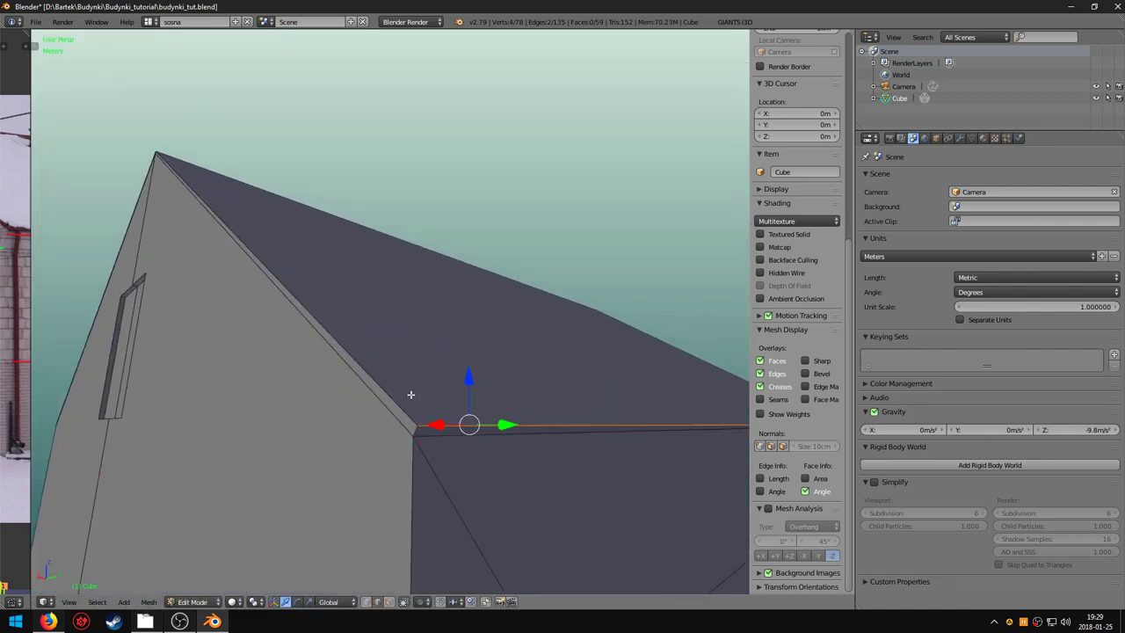
Extrude the roof-edge face loop along vertex normals with a -0.596 shrink/fatten offset.
{"action": "scroll", "coordinate": [413, 378], "scroll_direction": "up", "scroll_amount": 1}
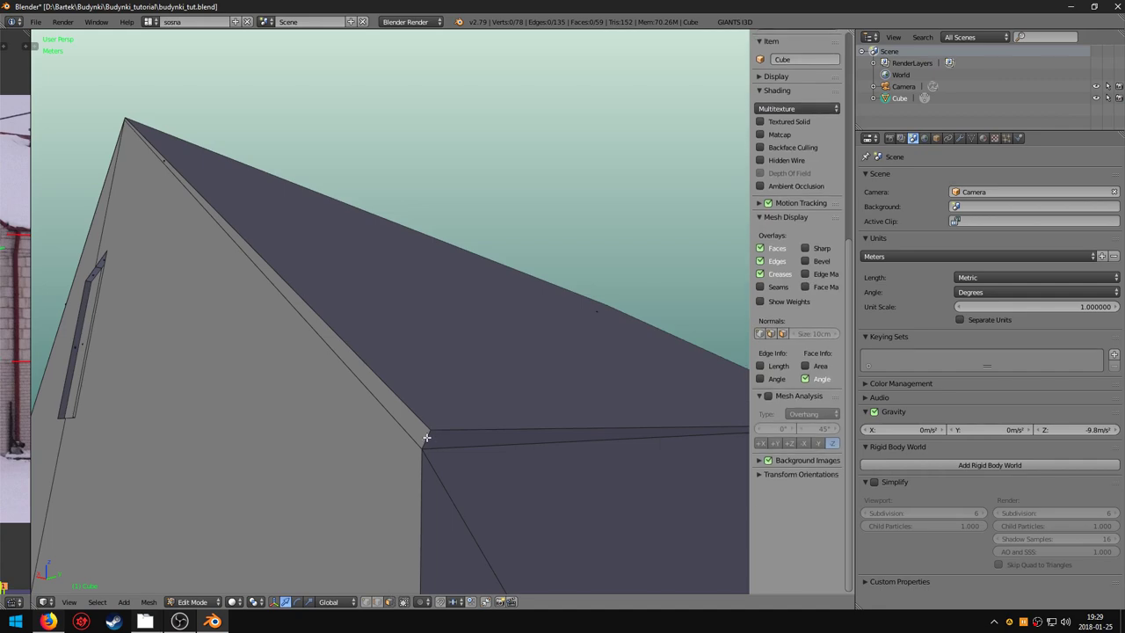
{"action": "left_click", "coordinate": [420, 440], "text": "alt"}
{"action": "mouse_move", "coordinate": [421, 389]}
{"action": "middle_mouse_down"}
{"action": "mouse_move", "coordinate": [437, 358]}
{"action": "mouse_move", "coordinate": [300, 269]}
{"action": "mouse_move", "coordinate": [359, 392]}
{"action": "mouse_move", "coordinate": [354, 383]}
{"action": "middle_mouse_up"}
{"action": "scroll", "coordinate": [351, 307], "scroll_direction": "up", "scroll_amount": 5}
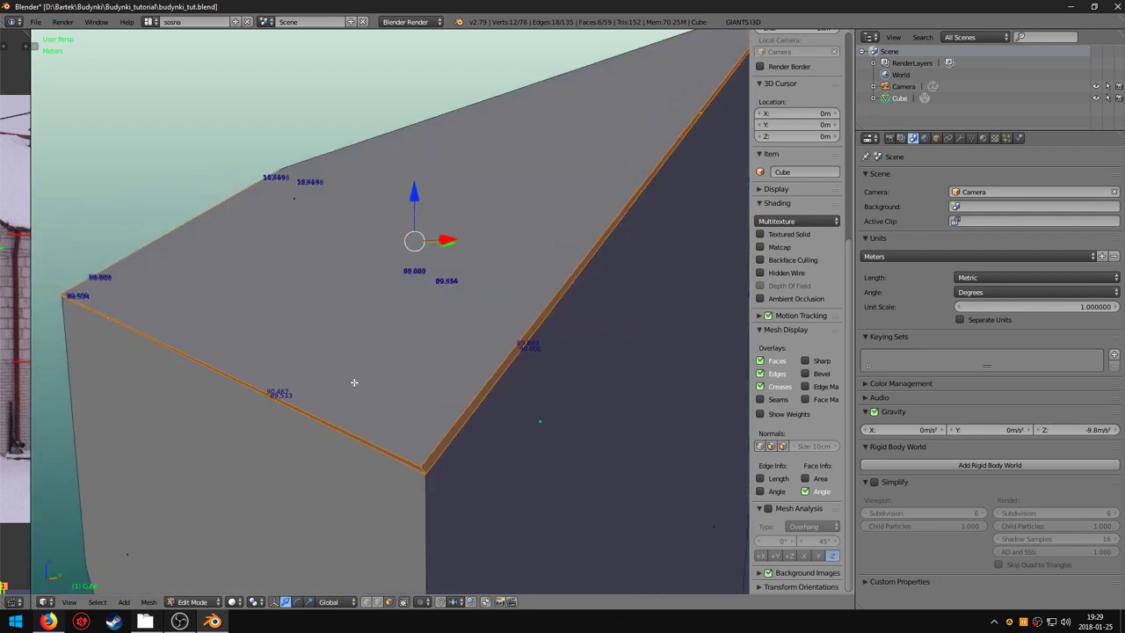
{"action": "key", "text": "t"}
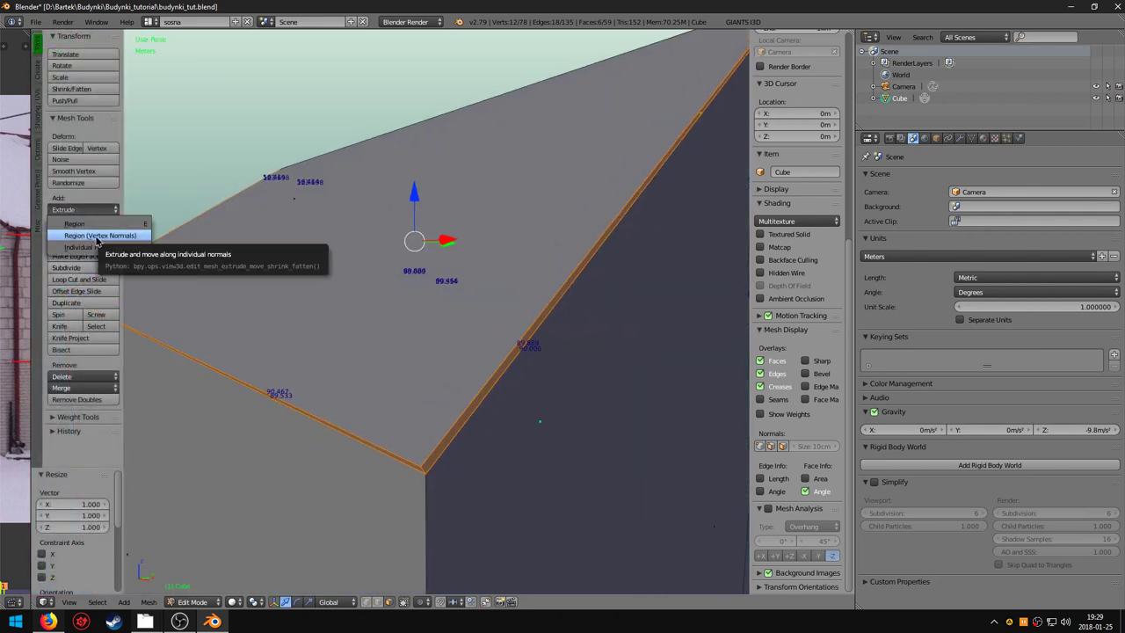
{"action": "left_click", "coordinate": [97, 236]}
{"action": "left_click", "coordinate": [91, 253]}
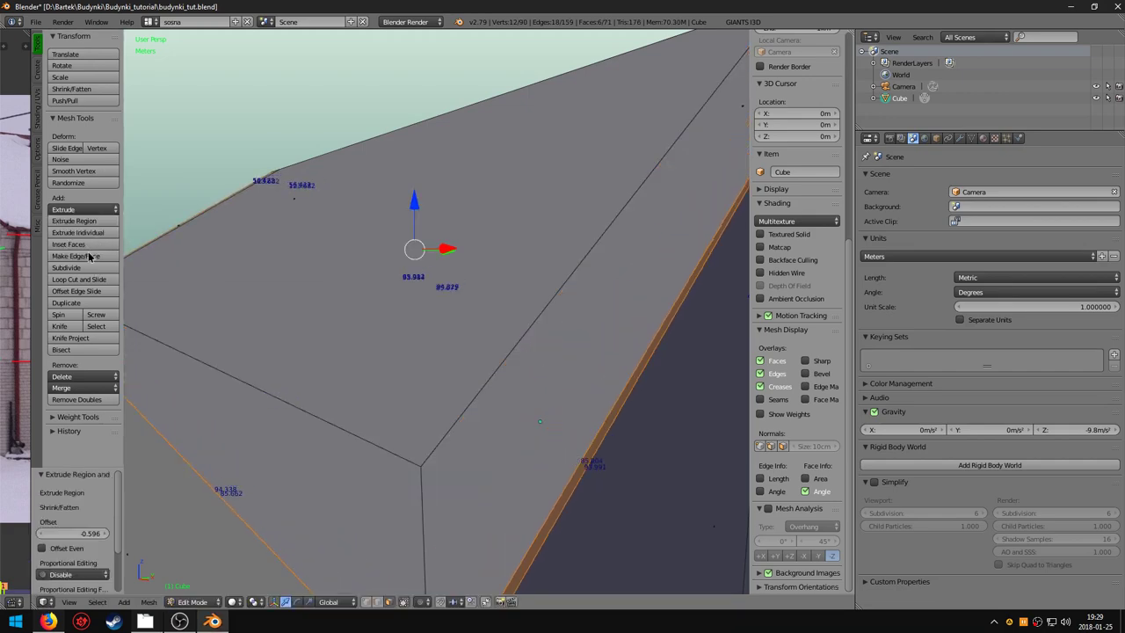
Orbit and zoom around the house to inspect the new roof rim from several angles.
{"action": "mouse_move", "coordinate": [264, 369]}
{"action": "middle_mouse_down"}
{"action": "mouse_move", "coordinate": [364, 427]}
{"action": "mouse_move", "coordinate": [307, 414]}
{"action": "mouse_move", "coordinate": [361, 357]}
{"action": "mouse_move", "coordinate": [396, 346]}
{"action": "mouse_move", "coordinate": [307, 425]}
{"action": "mouse_move", "coordinate": [272, 391]}
{"action": "mouse_move", "coordinate": [298, 310]}
{"action": "mouse_move", "coordinate": [314, 394]}
{"action": "mouse_move", "coordinate": [382, 378]}
{"action": "mouse_move", "coordinate": [402, 357]}
{"action": "middle_mouse_up"}
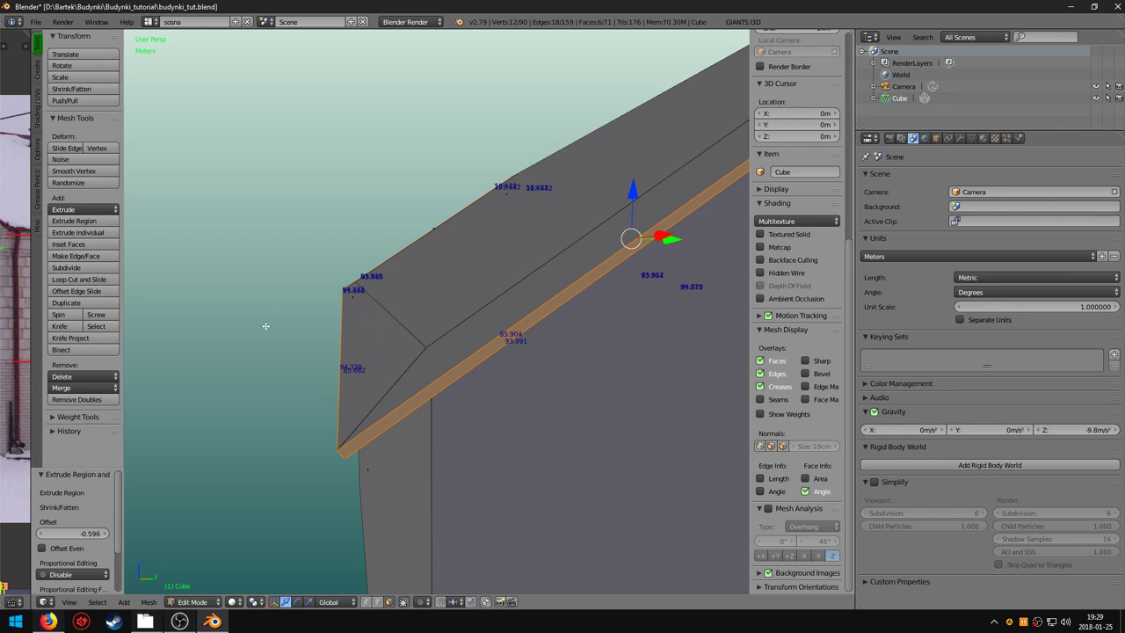
{"action": "middle_click_drag", "start_coordinate": [425, 359], "coordinate": [426, 350]}
{"action": "mouse_move", "coordinate": [343, 459]}
{"action": "middle_mouse_down"}
{"action": "mouse_move", "coordinate": [475, 290]}
{"action": "mouse_move", "coordinate": [457, 308]}
{"action": "mouse_move", "coordinate": [474, 299]}
{"action": "mouse_move", "coordinate": [431, 387]}
{"action": "mouse_move", "coordinate": [414, 461]}
{"action": "middle_mouse_up"}
{"action": "scroll", "coordinate": [428, 395], "scroll_direction": "up", "scroll_amount": 3}
{"action": "scroll", "coordinate": [414, 461], "scroll_direction": "down", "scroll_amount": 4}
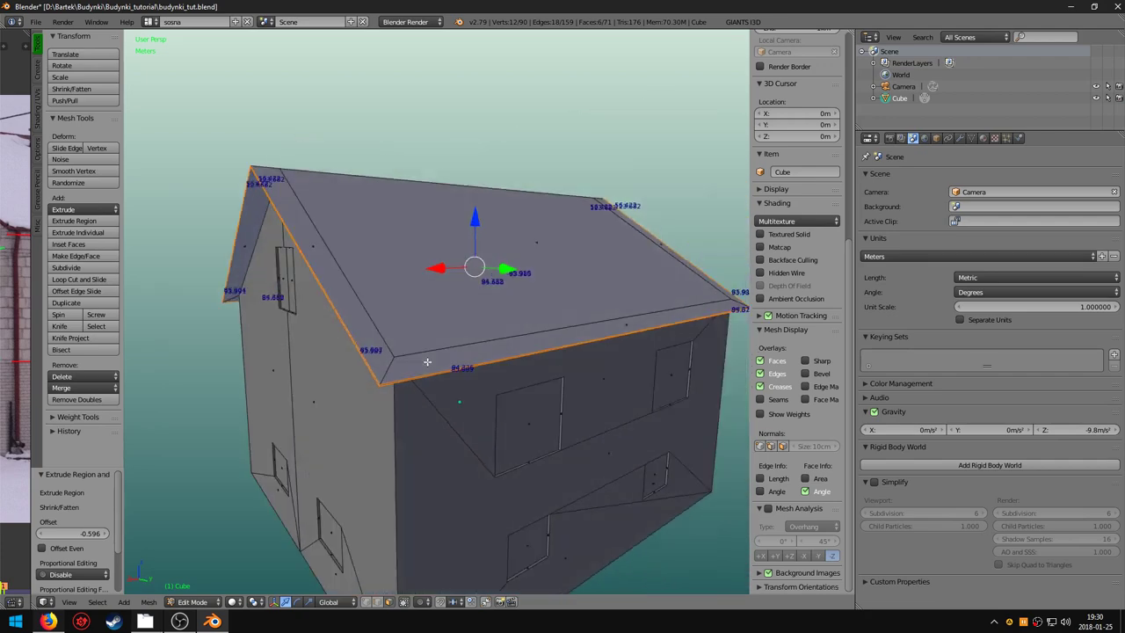
{"action": "scroll", "coordinate": [405, 343], "scroll_direction": "up", "scroll_amount": 5}
{"action": "scroll", "coordinate": [418, 354], "scroll_direction": "down", "scroll_amount": 2}
{"action": "mouse_move", "coordinate": [382, 372]}
{"action": "middle_mouse_down"}
{"action": "mouse_move", "coordinate": [387, 391]}
{"action": "mouse_move", "coordinate": [396, 386]}
{"action": "middle_mouse_up"}
{"action": "scroll", "coordinate": [418, 390], "scroll_direction": "up", "scroll_amount": 3}
{"action": "scroll", "coordinate": [427, 406], "scroll_direction": "down", "scroll_amount": 1}
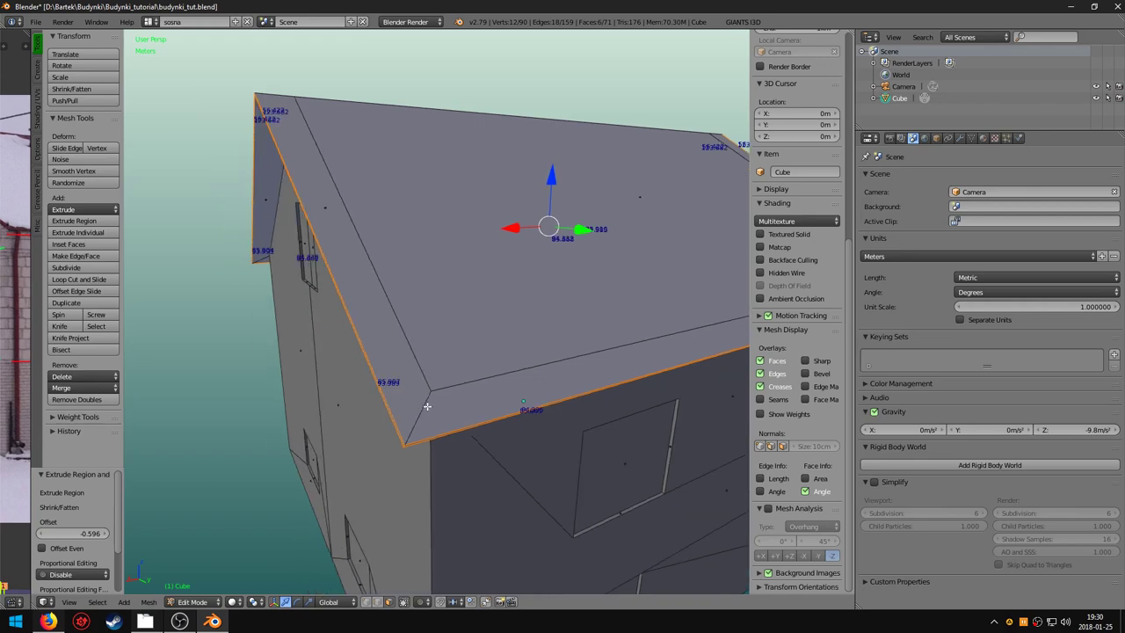
Delete the four stretched slanted roof-strip faces.
{"action": "left_click", "coordinate": [424, 392]}
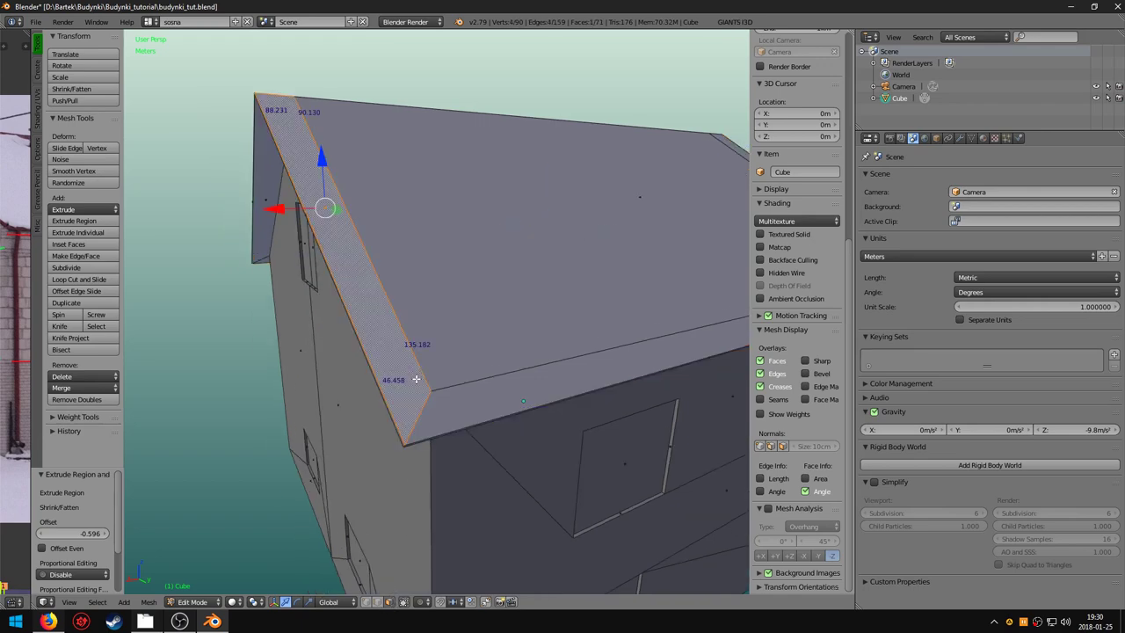
{"action": "left_click", "coordinate": [477, 384], "text": "shift"}
{"action": "left_click", "coordinate": [570, 342], "text": "shift"}
{"action": "mouse_move", "coordinate": [569, 342]}
{"action": "middle_mouse_down"}
{"action": "mouse_move", "coordinate": [354, 372]}
{"action": "mouse_move", "coordinate": [535, 334]}
{"action": "mouse_move", "coordinate": [472, 389]}
{"action": "middle_mouse_up"}
{"action": "left_click", "coordinate": [567, 337], "text": "shift"}
{"action": "mouse_move", "coordinate": [568, 336]}
{"action": "middle_mouse_down"}
{"action": "mouse_move", "coordinate": [436, 383]}
{"action": "mouse_move", "coordinate": [476, 387]}
{"action": "mouse_move", "coordinate": [459, 403]}
{"action": "mouse_move", "coordinate": [465, 384]}
{"action": "middle_mouse_up"}
{"action": "key", "text": "x"}
{"action": "left_click", "coordinate": [476, 397]}
Delete the remaining roof-top faces together with the left roof strip.
{"action": "left_click", "coordinate": [465, 384]}
{"action": "left_click", "coordinate": [476, 396], "text": "shift"}
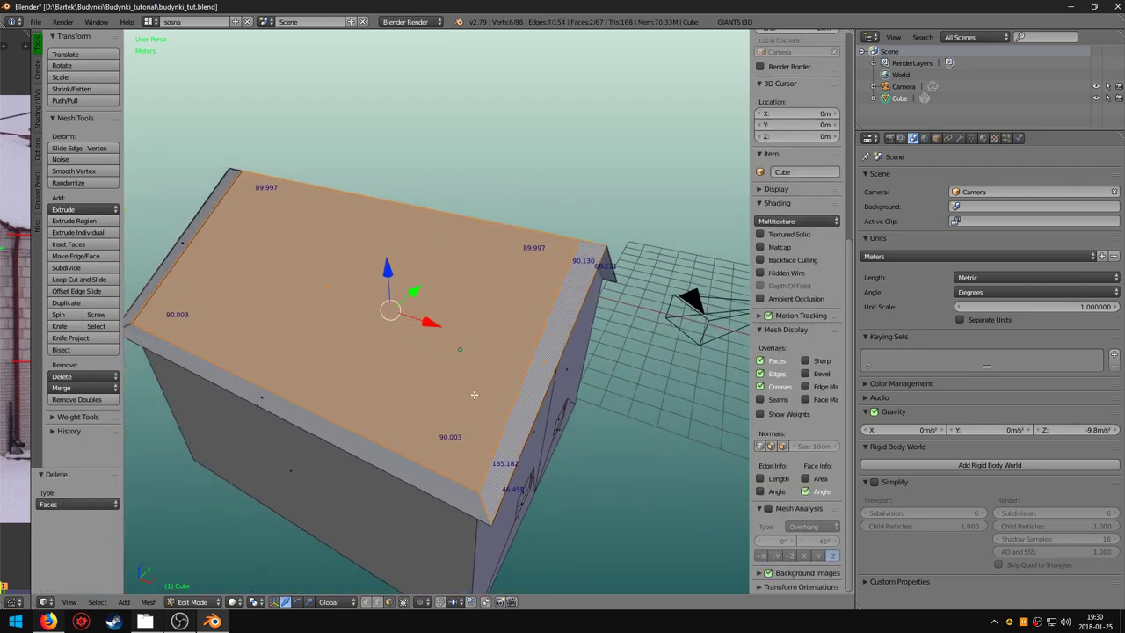
{"action": "mouse_move", "coordinate": [428, 477]}
{"action": "middle_mouse_down"}
{"action": "mouse_move", "coordinate": [379, 339]}
{"action": "mouse_move", "coordinate": [448, 260]}
{"action": "mouse_move", "coordinate": [414, 352]}
{"action": "mouse_move", "coordinate": [519, 372]}
{"action": "mouse_move", "coordinate": [490, 345]}
{"action": "mouse_move", "coordinate": [376, 607]}
{"action": "mouse_move", "coordinate": [462, 364]}
{"action": "mouse_move", "coordinate": [451, 341]}
{"action": "mouse_move", "coordinate": [474, 413]}
{"action": "mouse_move", "coordinate": [519, 395]}
{"action": "mouse_move", "coordinate": [428, 396]}
{"action": "mouse_move", "coordinate": [482, 390]}
{"action": "mouse_move", "coordinate": [319, 450]}
{"action": "mouse_move", "coordinate": [519, 367]}
{"action": "mouse_move", "coordinate": [515, 294]}
{"action": "mouse_move", "coordinate": [345, 473]}
{"action": "mouse_move", "coordinate": [492, 445]}
{"action": "mouse_move", "coordinate": [589, 310]}
{"action": "mouse_move", "coordinate": [558, 390]}
{"action": "mouse_move", "coordinate": [384, 372]}
{"action": "mouse_move", "coordinate": [588, 276]}
{"action": "mouse_move", "coordinate": [446, 428]}
{"action": "mouse_move", "coordinate": [390, 422]}
{"action": "mouse_move", "coordinate": [460, 205]}
{"action": "mouse_move", "coordinate": [384, 493]}
{"action": "mouse_move", "coordinate": [423, 387]}
{"action": "mouse_move", "coordinate": [382, 361]}
{"action": "middle_mouse_up"}
{"action": "left_click", "coordinate": [379, 339], "text": "shift"}
{"action": "key", "text": "x"}
{"action": "left_click", "coordinate": [395, 370]}
Fill a new roof face between two open corner vertices and deselect everything.
{"action": "right_click", "coordinate": [469, 390]}
{"action": "right_click", "coordinate": [314, 456], "text": "shift"}
{"action": "key", "text": "f"}
{"action": "key", "text": "f"}
{"action": "key", "text": "a"}
{"action": "key", "text": "KP_0"}
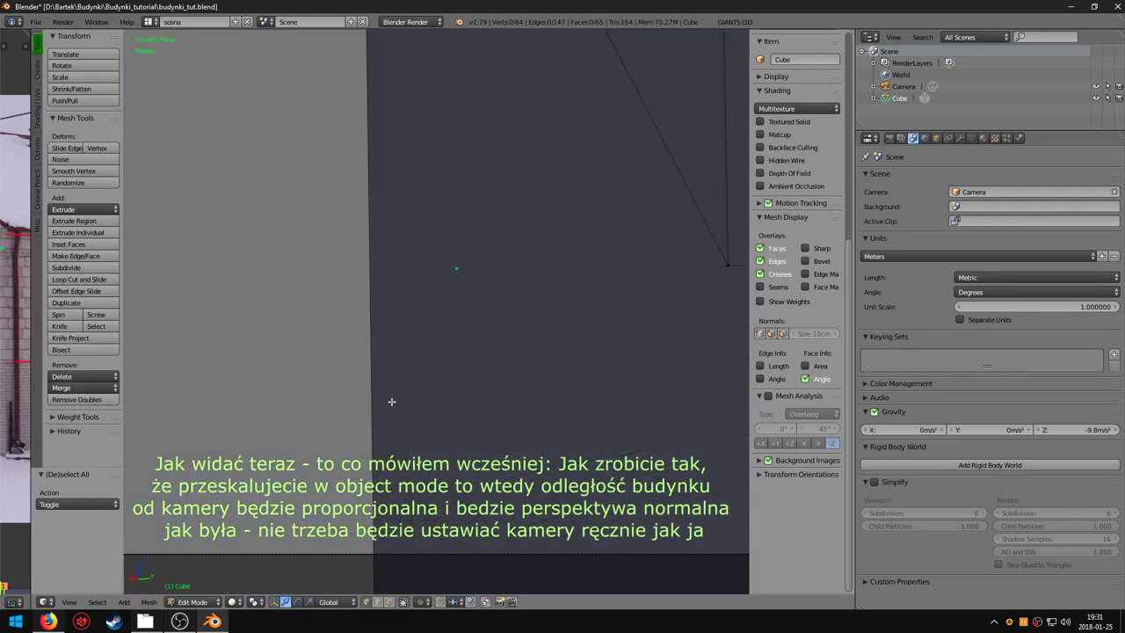
Select the camera and house mesh, toggling the house scaling with undo and redo.
{"action": "scroll", "coordinate": [392, 401], "scroll_direction": "down", "scroll_amount": 5}
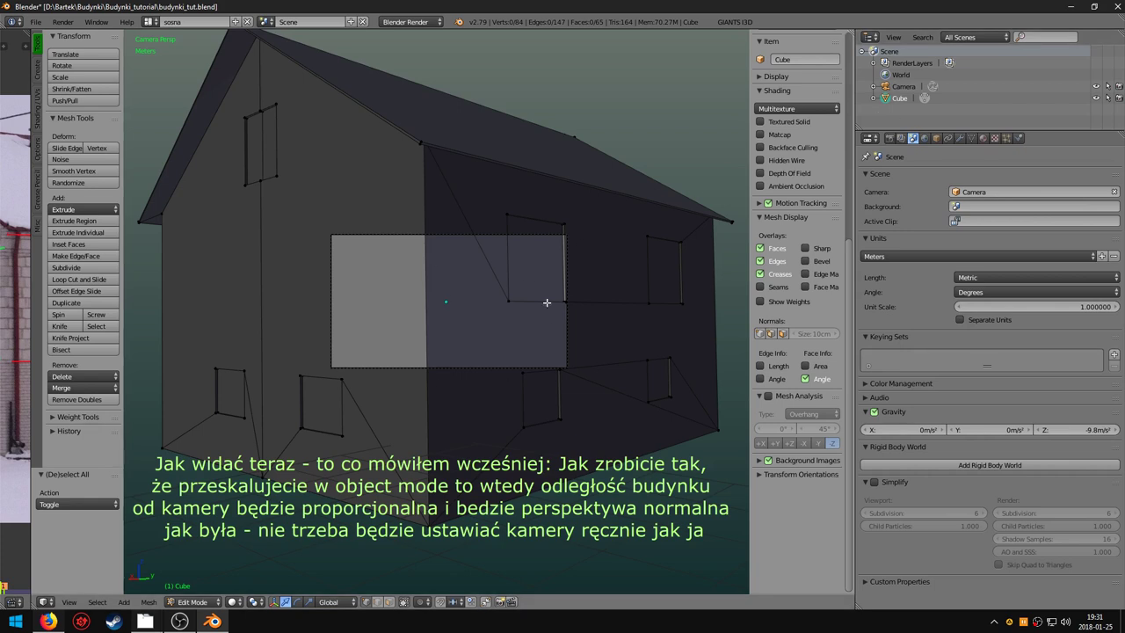
{"action": "left_click", "coordinate": [894, 88]}
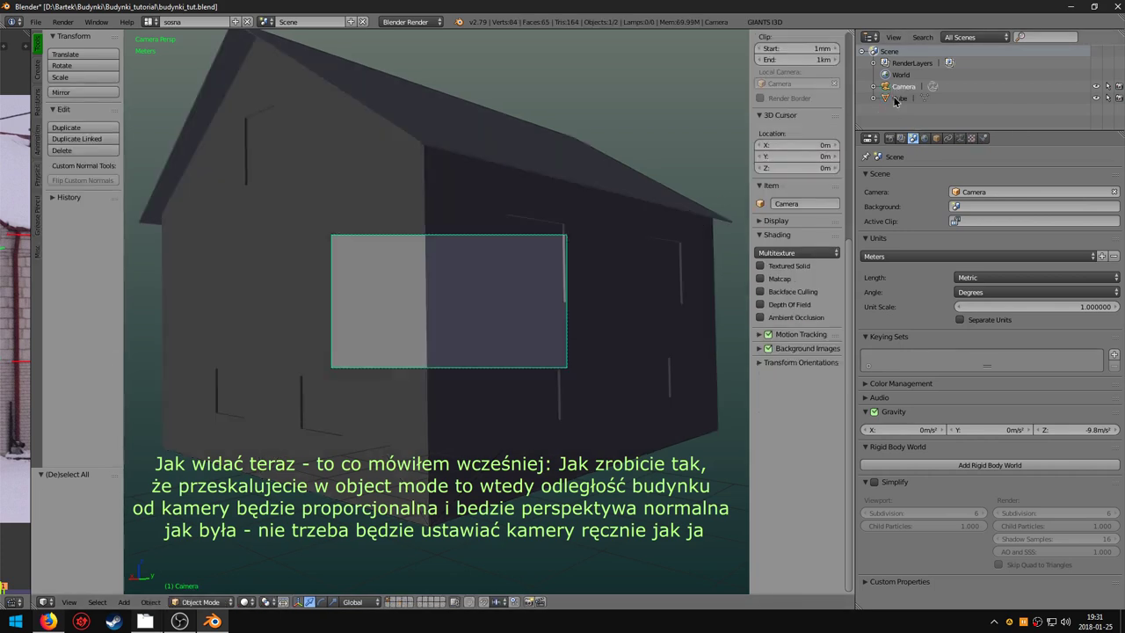
{"action": "left_click", "coordinate": [895, 99]}
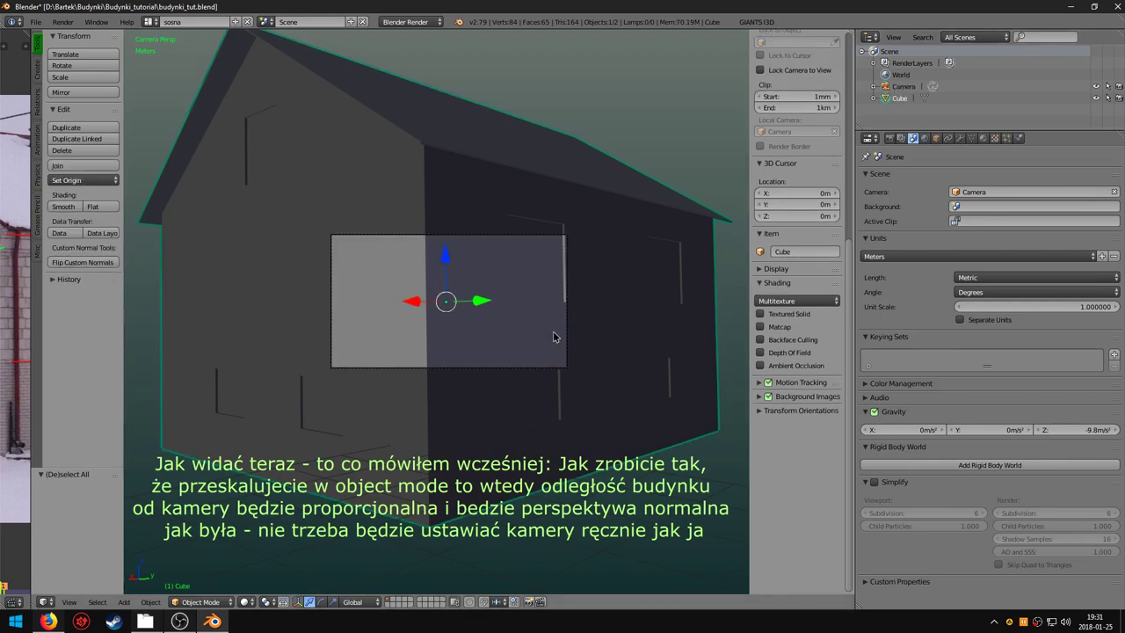
{"action": "key", "text": "ctrl+z"}
{"action": "key", "text": "ctrl+shift+z"}
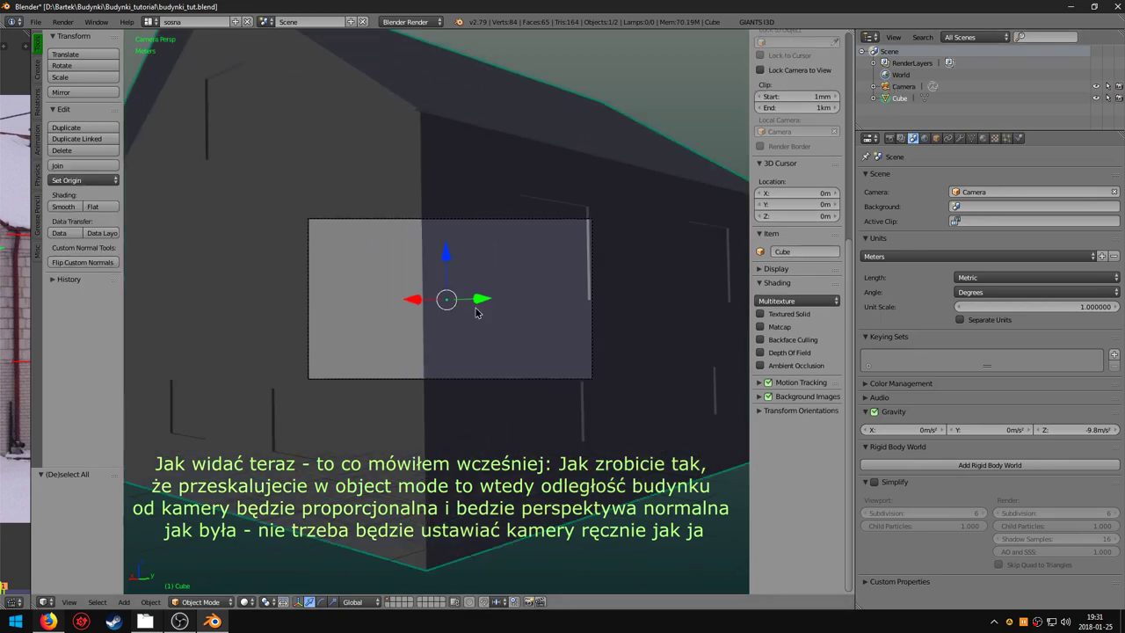
{"action": "key", "text": "ctrl+z"}
{"action": "key", "text": "ctrl+shift+z"}
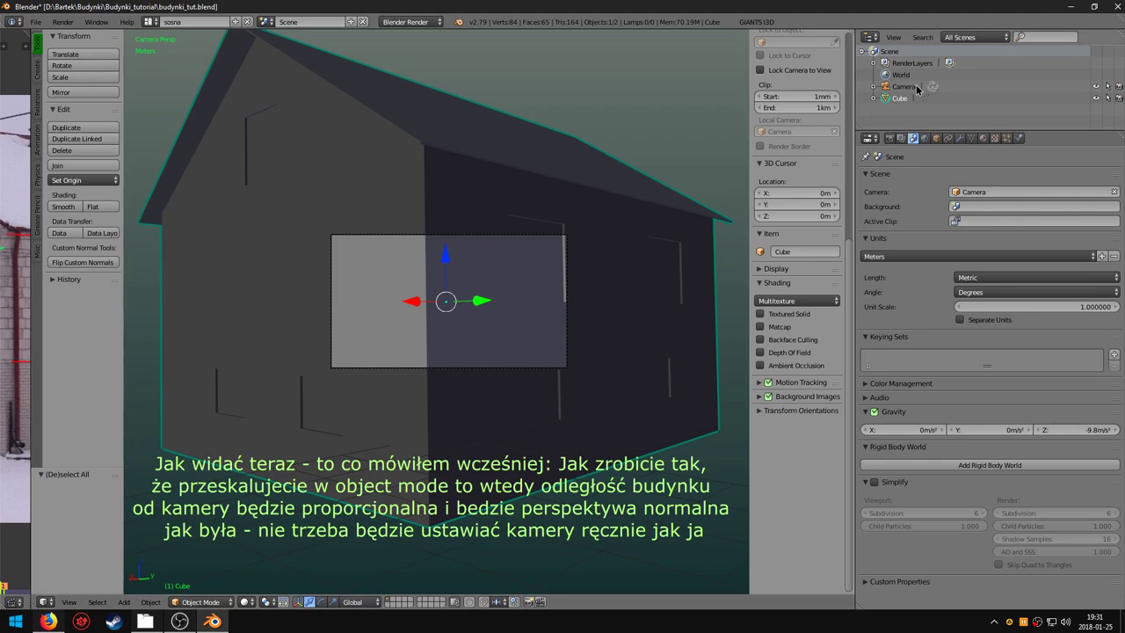
Scale the camera and reposition it from the top view.
{"action": "left_click", "coordinate": [896, 90]}
{"action": "key", "text": "s"}
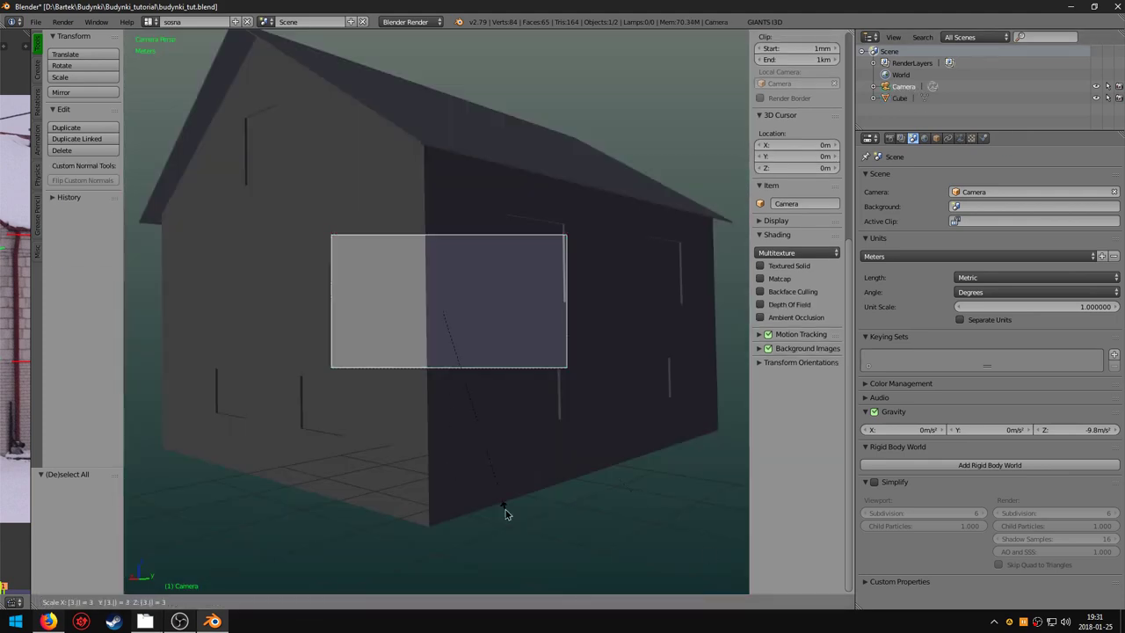
{"action": "left_click", "coordinate": [737, 369]}
{"action": "key", "text": "KP_7"}
{"action": "key", "text": "g"}
{"action": "left_click", "coordinate": [460, 404]}
{"action": "key", "text": "KP_0"}
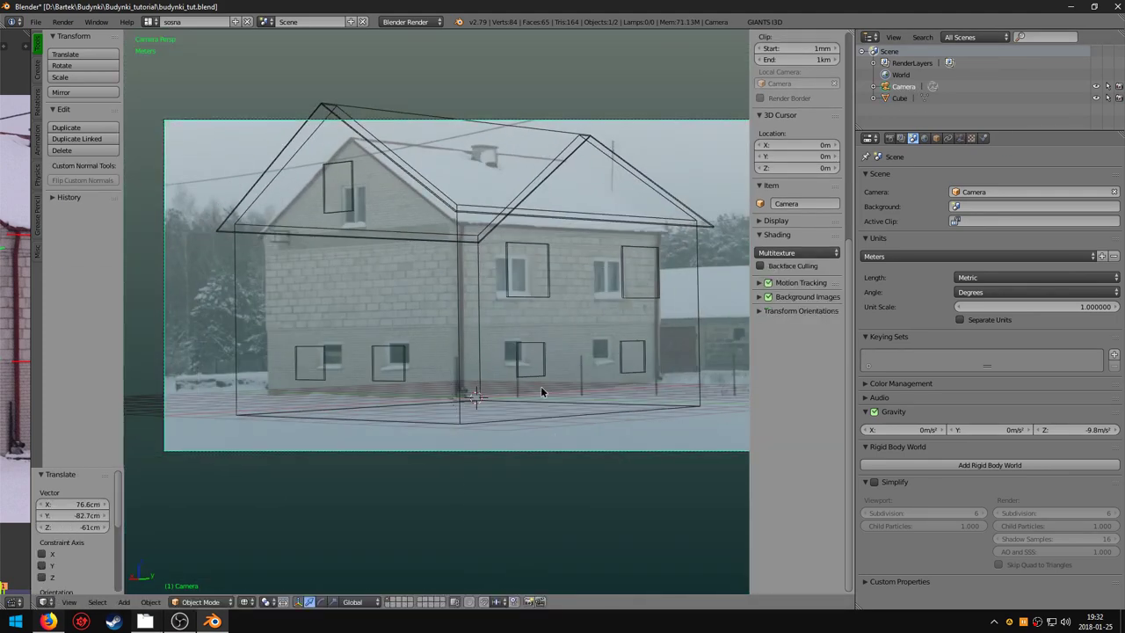
Fly the camera into place and compare the house wireframe against the background photo.
{"action": "key", "text": "shift+f"}
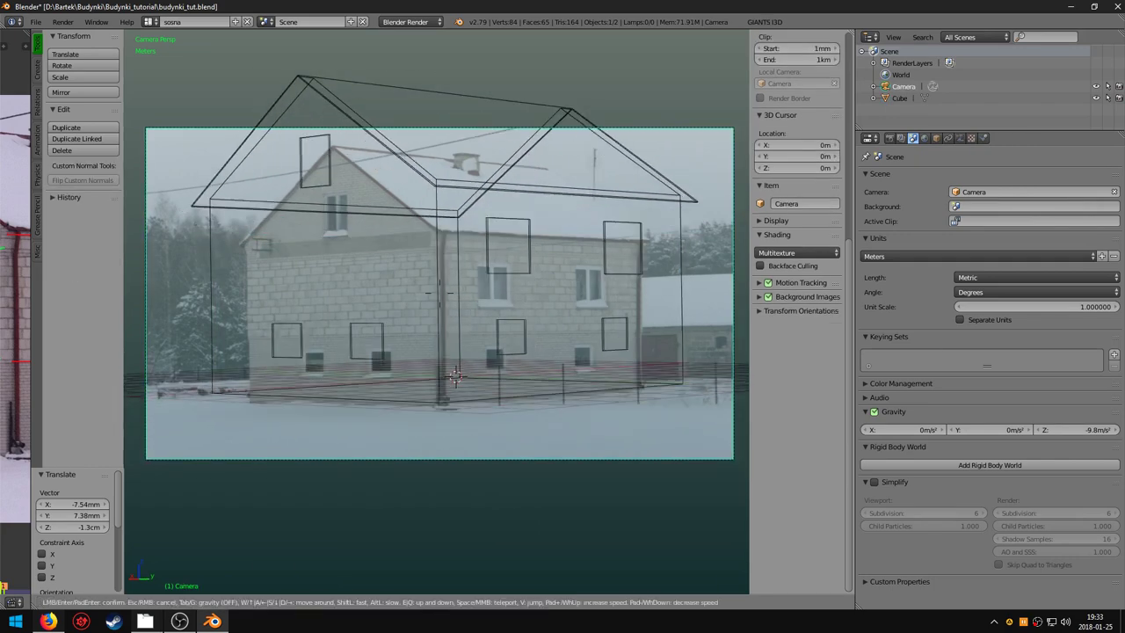
{"action": "left_click", "coordinate": [418, 307]}
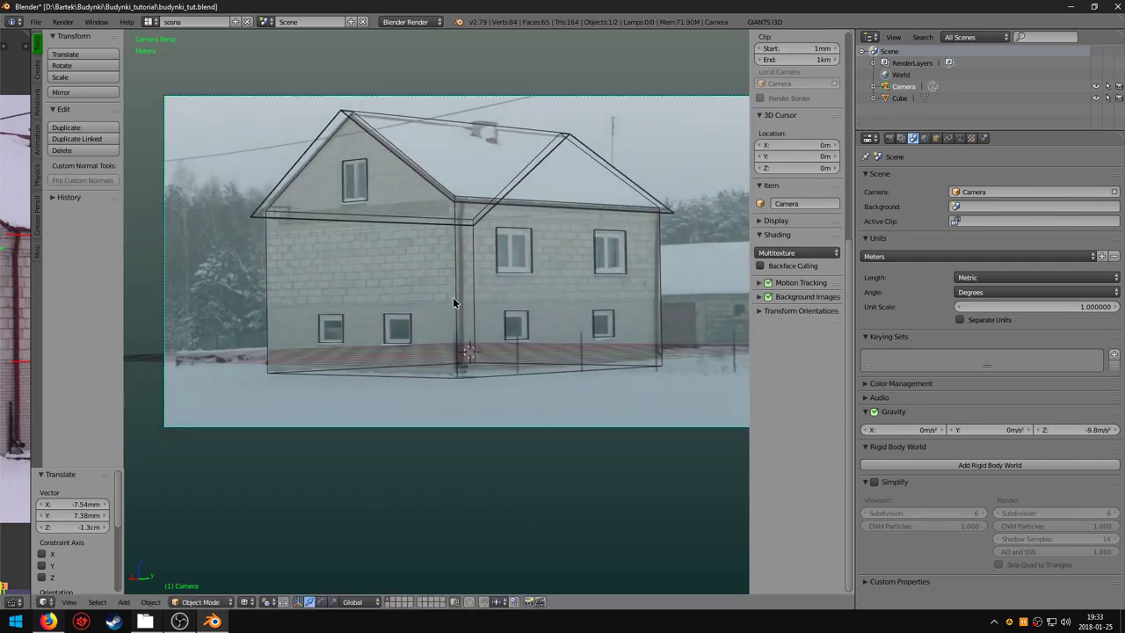
{"action": "scroll", "coordinate": [444, 322], "scroll_direction": "down", "scroll_amount": 5}
{"action": "mouse_move", "coordinate": [452, 297]}
{"action": "middle_mouse_down"}
{"action": "mouse_move", "coordinate": [444, 322]}
{"action": "mouse_move", "coordinate": [407, 296]}
{"action": "mouse_move", "coordinate": [465, 302]}
{"action": "middle_mouse_up"}
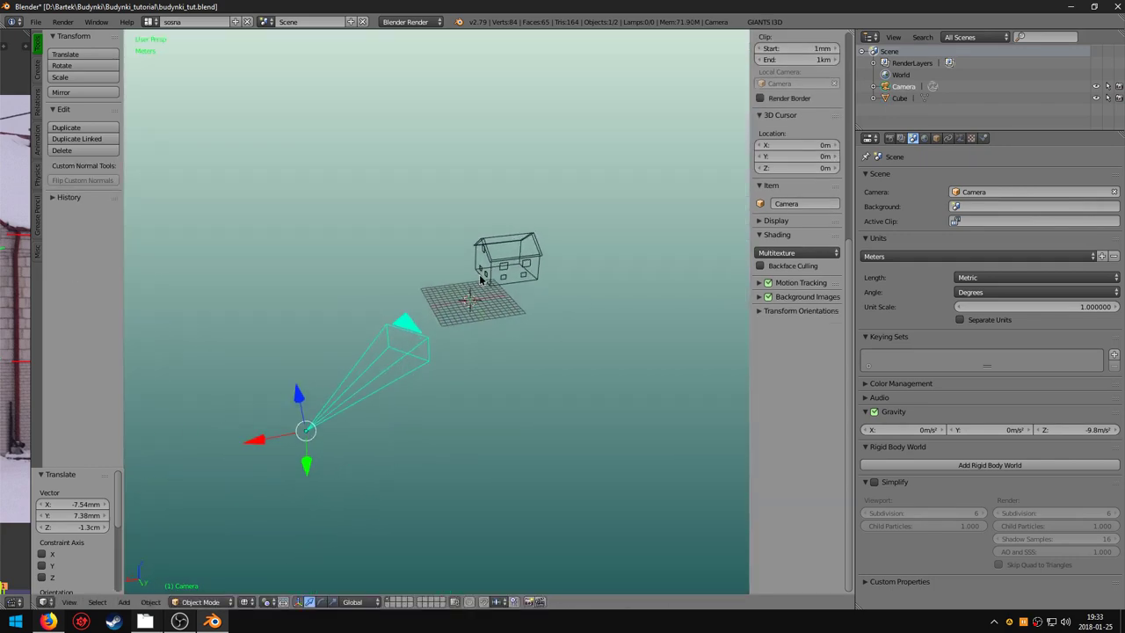
{"action": "scroll", "coordinate": [465, 303], "scroll_direction": "up", "scroll_amount": 6}
{"action": "scroll", "coordinate": [465, 302], "scroll_direction": "down", "scroll_amount": 4}
{"action": "scroll", "coordinate": [498, 280], "scroll_direction": "down", "scroll_amount": 1}
{"action": "key", "text": "KP_0"}
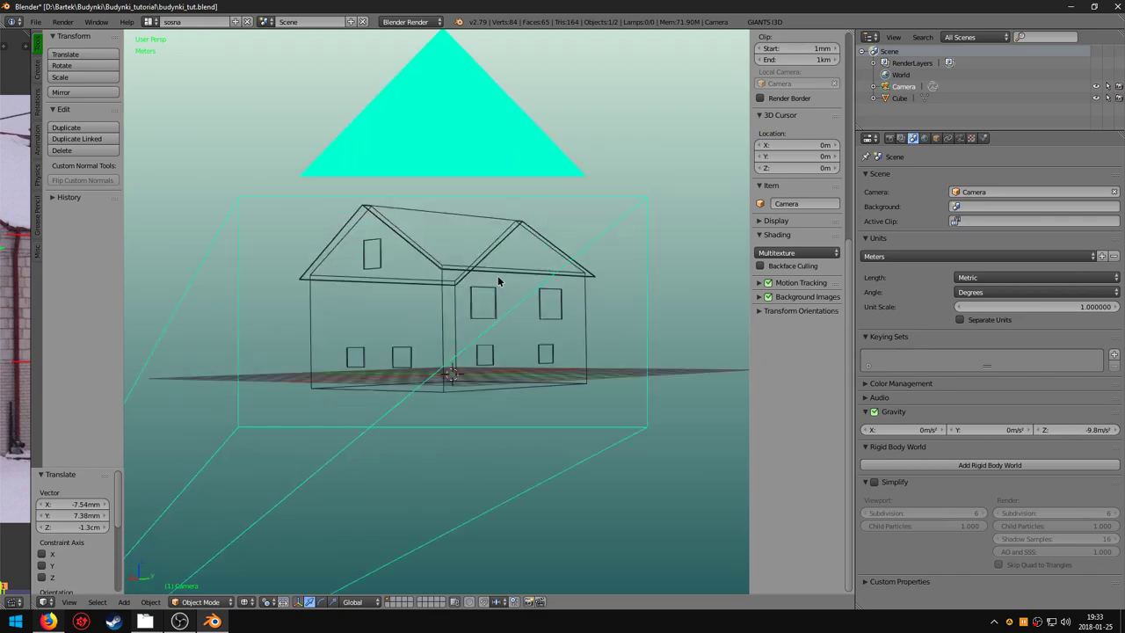
{"action": "middle_click_drag", "start_coordinate": [497, 278], "coordinate": [463, 390], "text": "shift"}
{"action": "scroll", "coordinate": [454, 376], "scroll_direction": "up", "scroll_amount": 2}
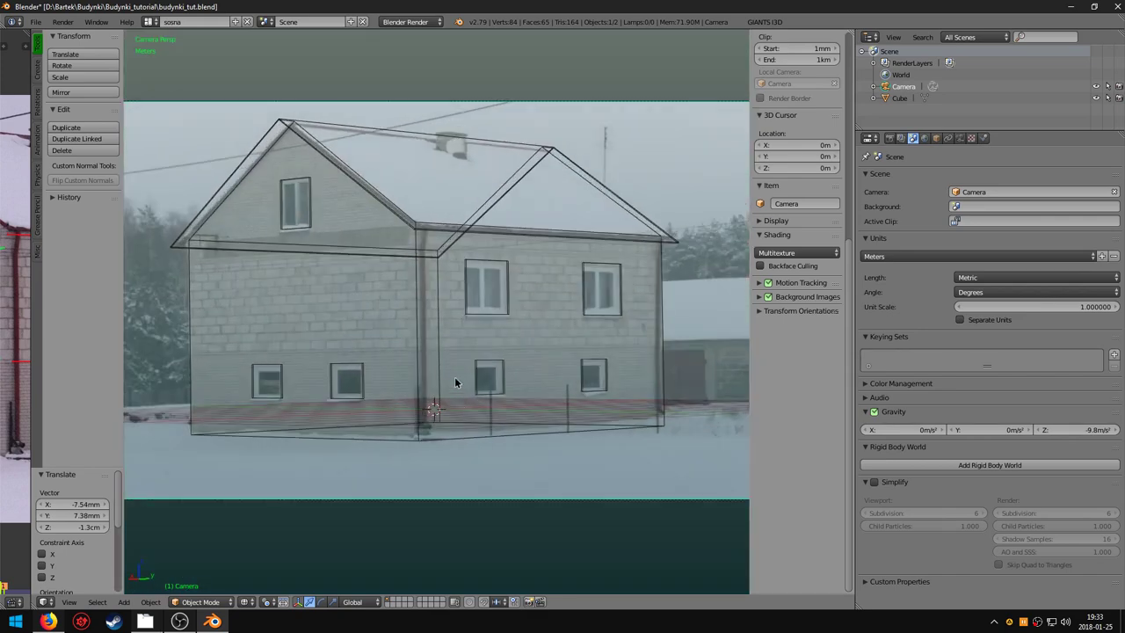
{"action": "scroll", "coordinate": [447, 369], "scroll_direction": "up", "scroll_amount": 3}
{"action": "key", "text": "KP_0"}
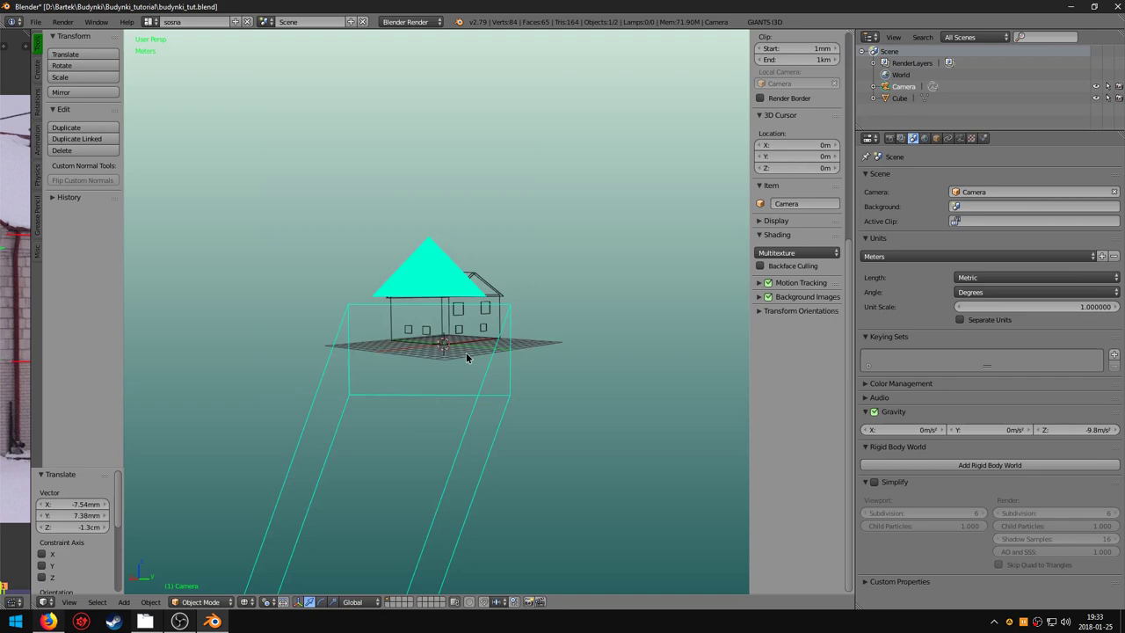
Select the house mesh and switch the viewport shading to Texture.
{"action": "key", "text": "z"}
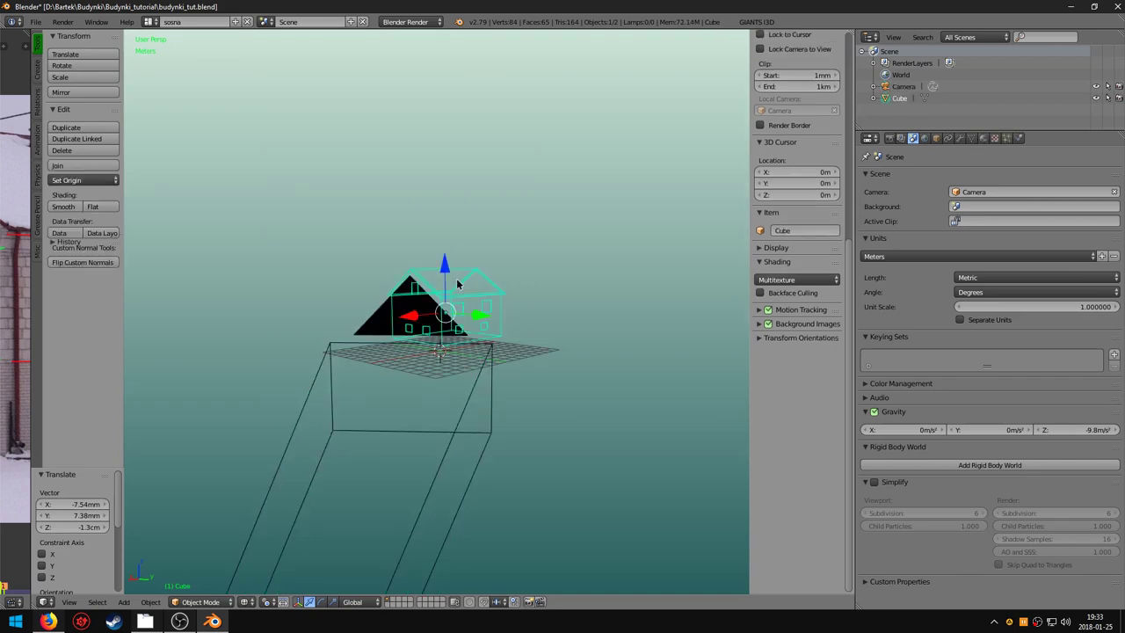
{"action": "middle_click_drag", "start_coordinate": [466, 357], "coordinate": [456, 278]}
{"action": "right_click", "coordinate": [480, 209]}
{"action": "middle_click_drag", "start_coordinate": [479, 209], "coordinate": [468, 277]}
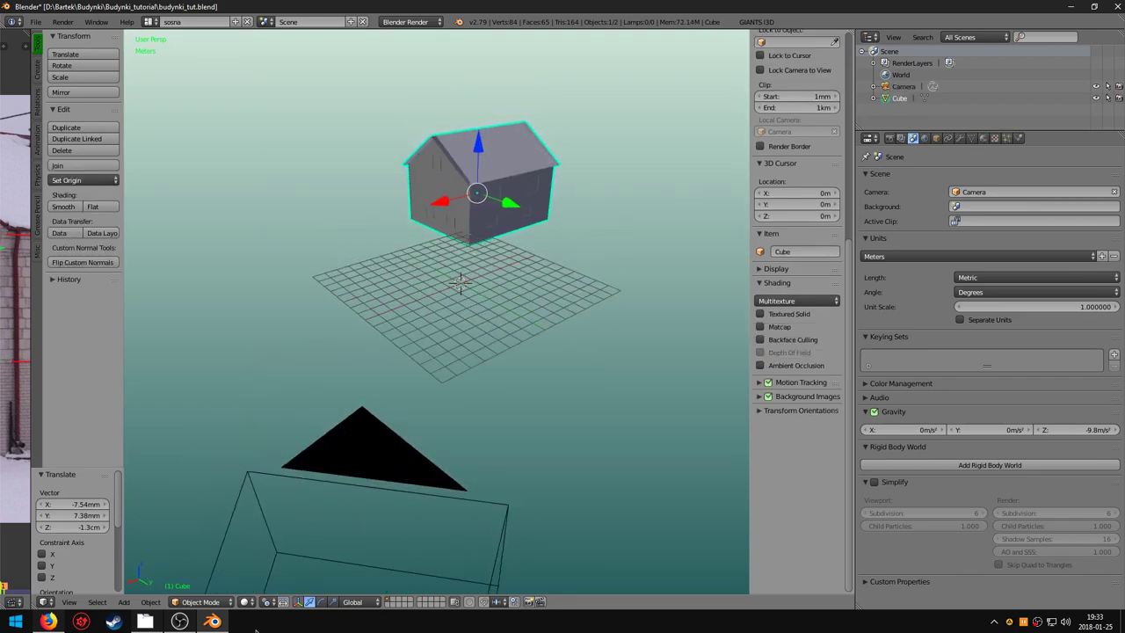
{"action": "left_click", "coordinate": [245, 602]}
{"action": "left_click", "coordinate": [272, 548]}
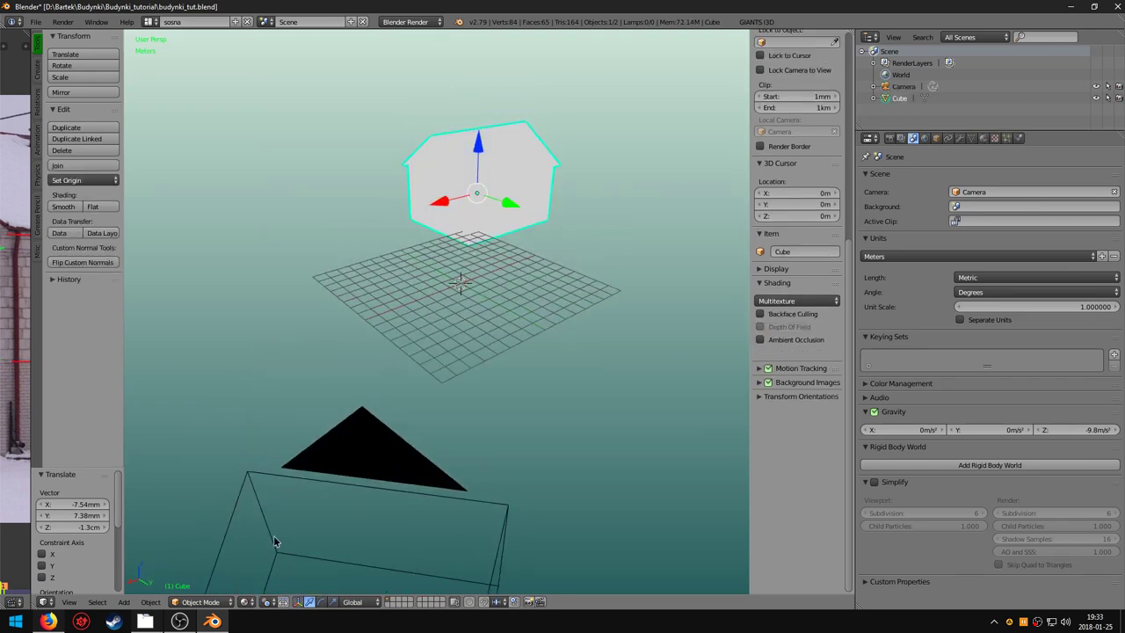
{"action": "key", "text": "KP_0"}
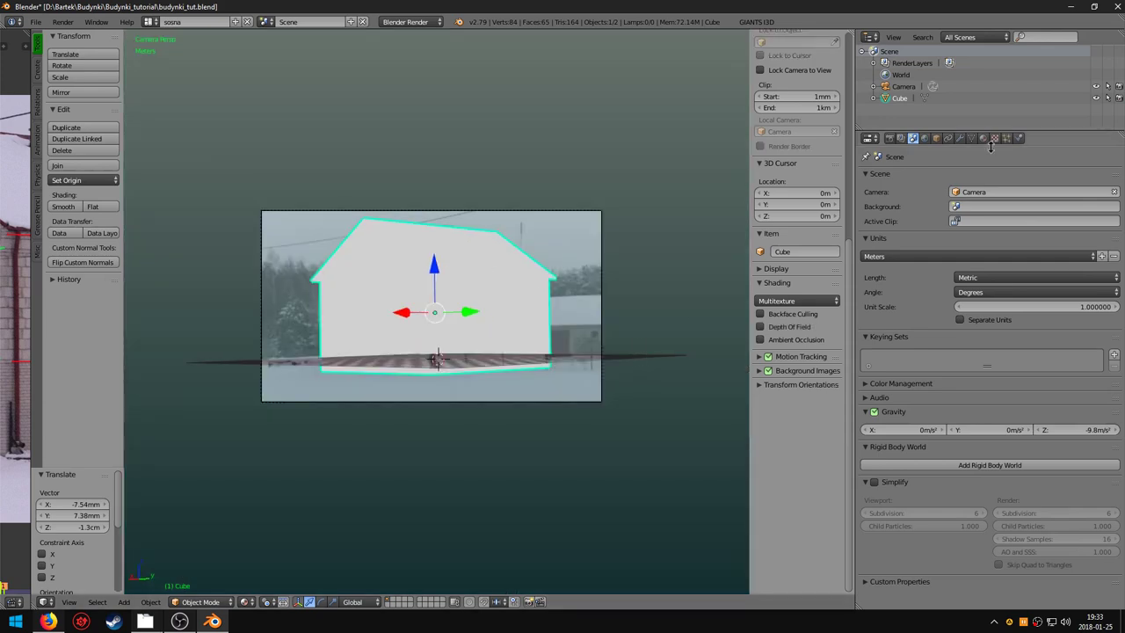
Add a new material with an image texture loaded from zdj_podgladowe/DSCF9998.JPG.
{"action": "left_click", "coordinate": [982, 139]}
{"action": "left_click", "coordinate": [932, 217]}
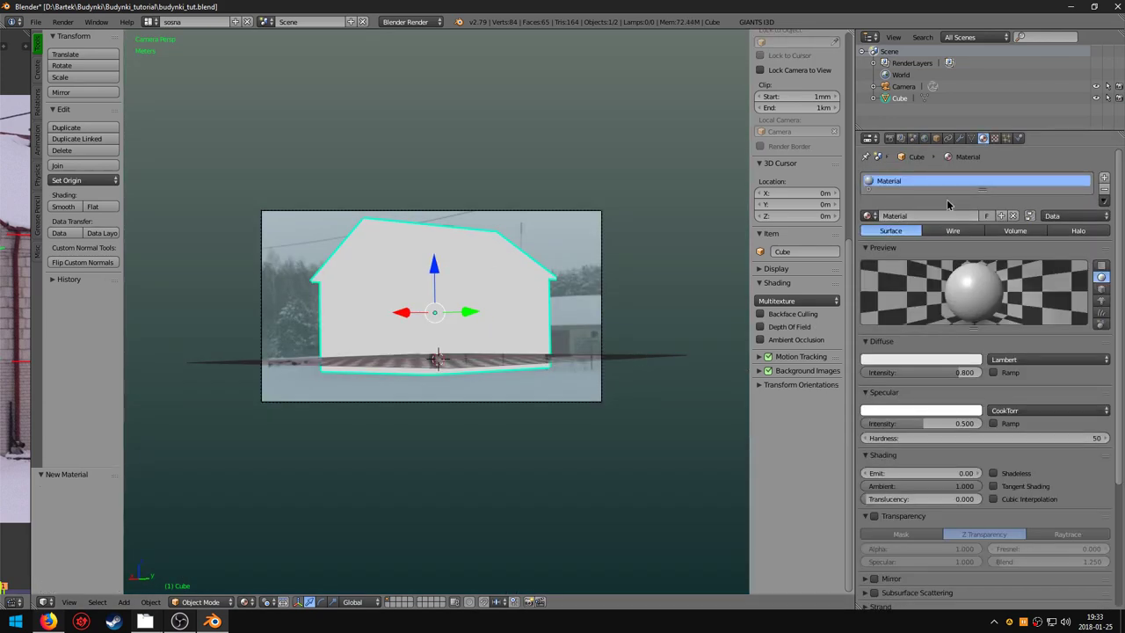
{"action": "left_click", "coordinate": [995, 139]}
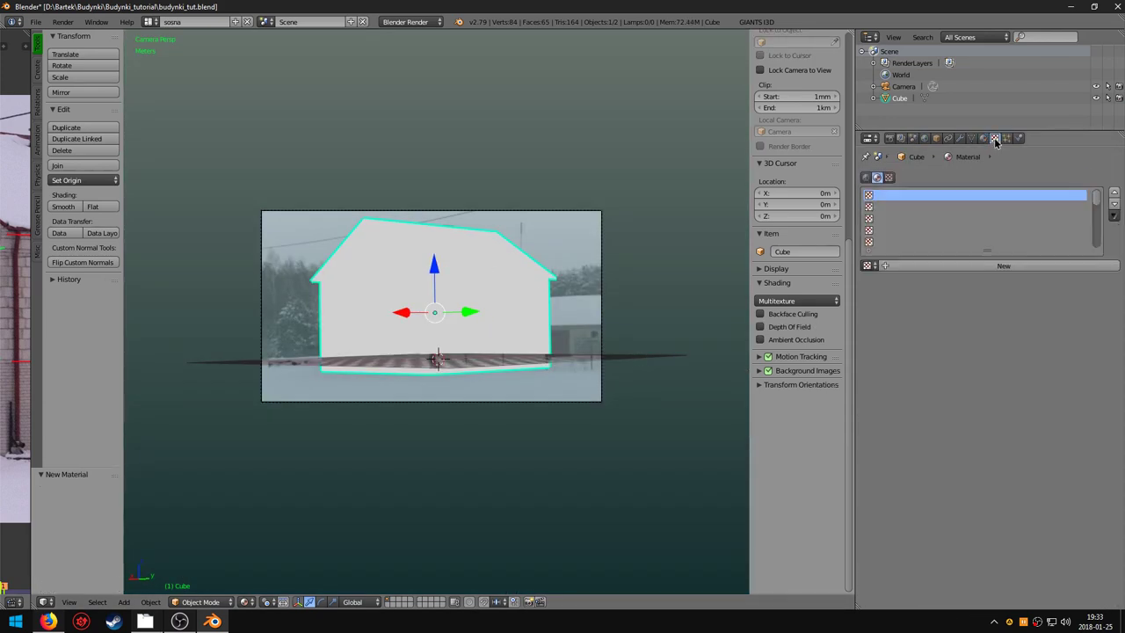
{"action": "left_click", "coordinate": [1000, 266]}
{"action": "left_click", "coordinate": [1069, 456]}
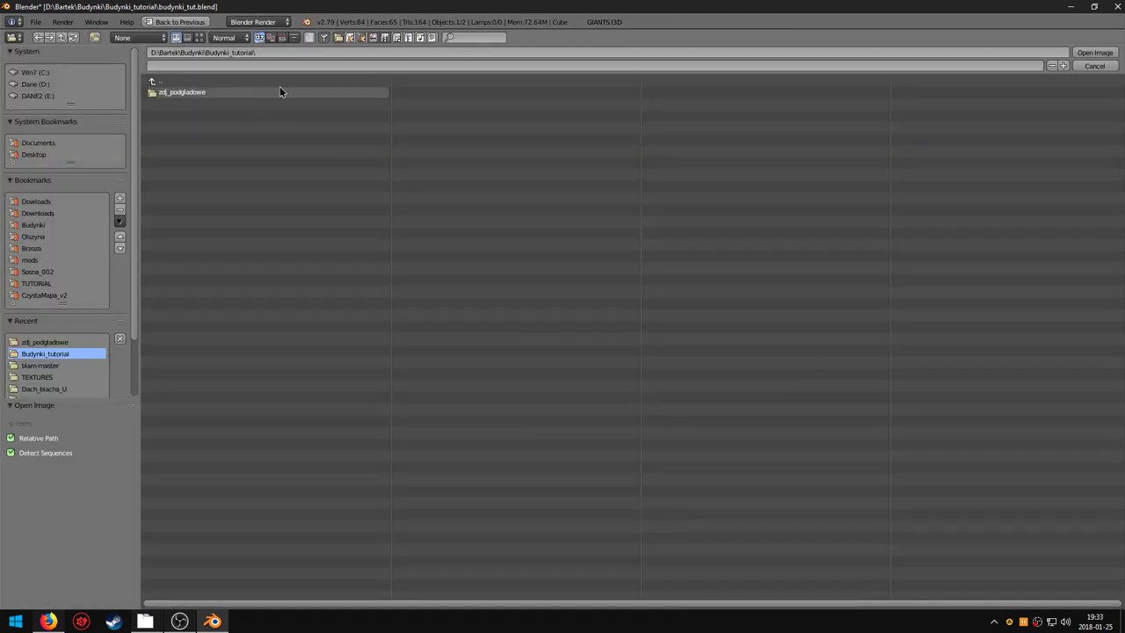
{"action": "left_click", "coordinate": [215, 92]}
{"action": "double_click", "coordinate": [170, 92]}
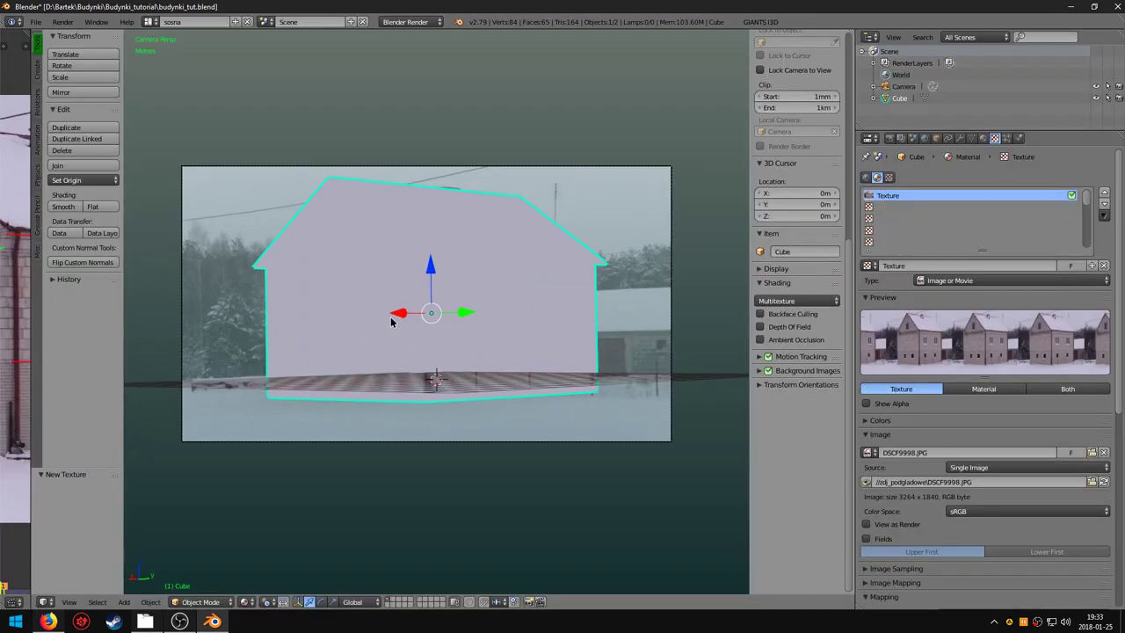
In Edit Mode, select all faces and UV-unwrap them with Project From View.
{"action": "key", "text": "Tab"}
{"action": "middle_click_drag", "start_coordinate": [429, 315], "coordinate": [435, 347], "text": "shift"}
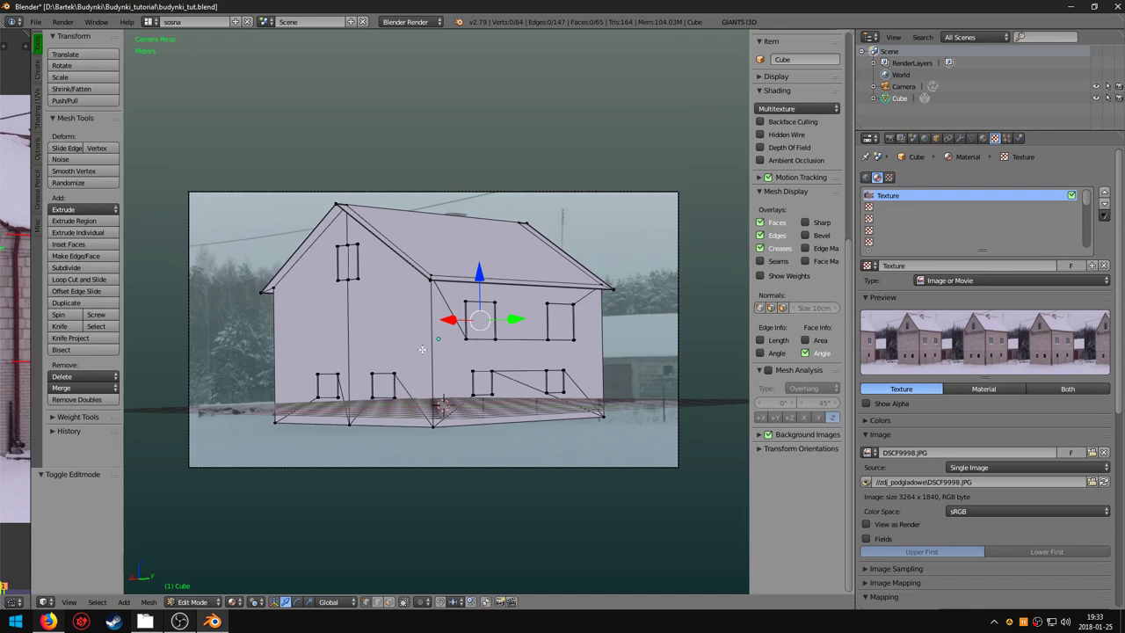
{"action": "key", "text": "a"}
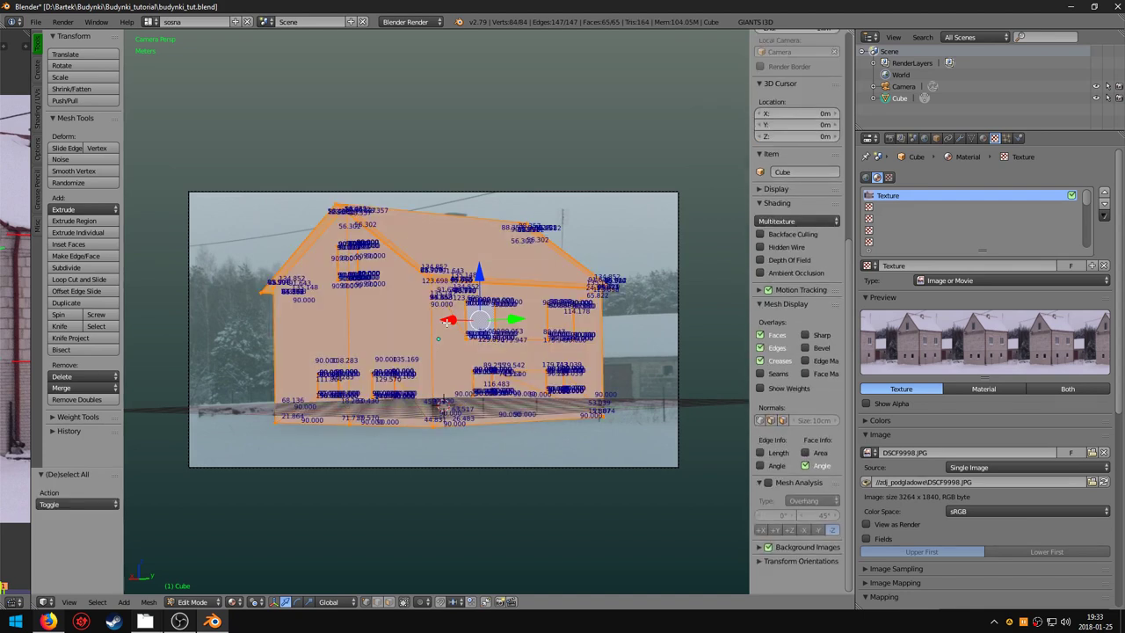
{"action": "key", "text": "u"}
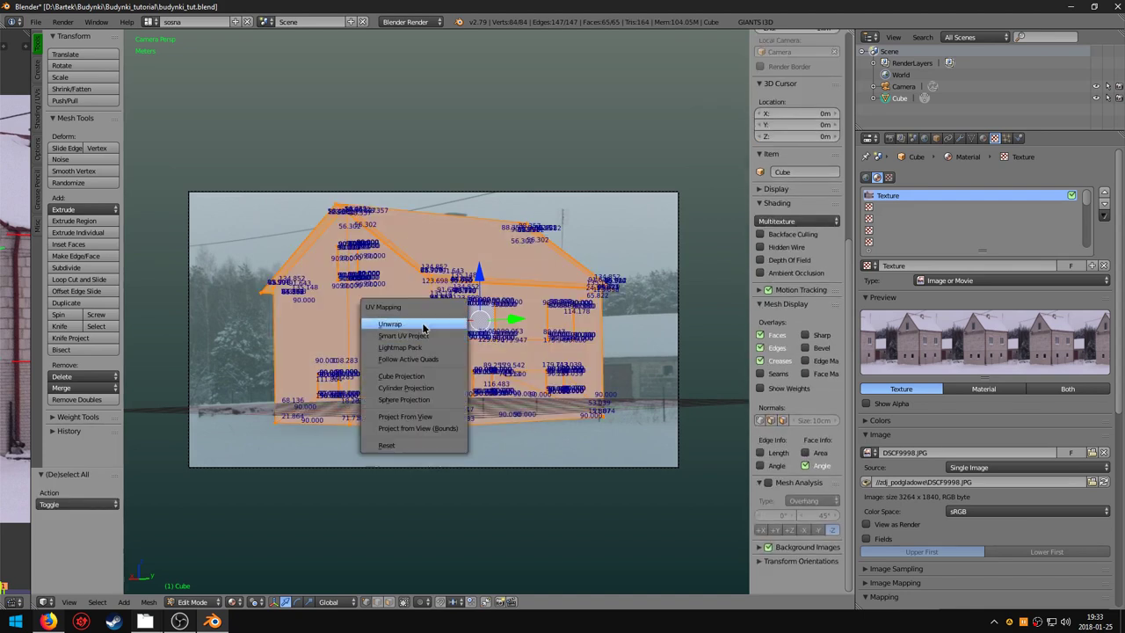
{"action": "left_click", "coordinate": [405, 419]}
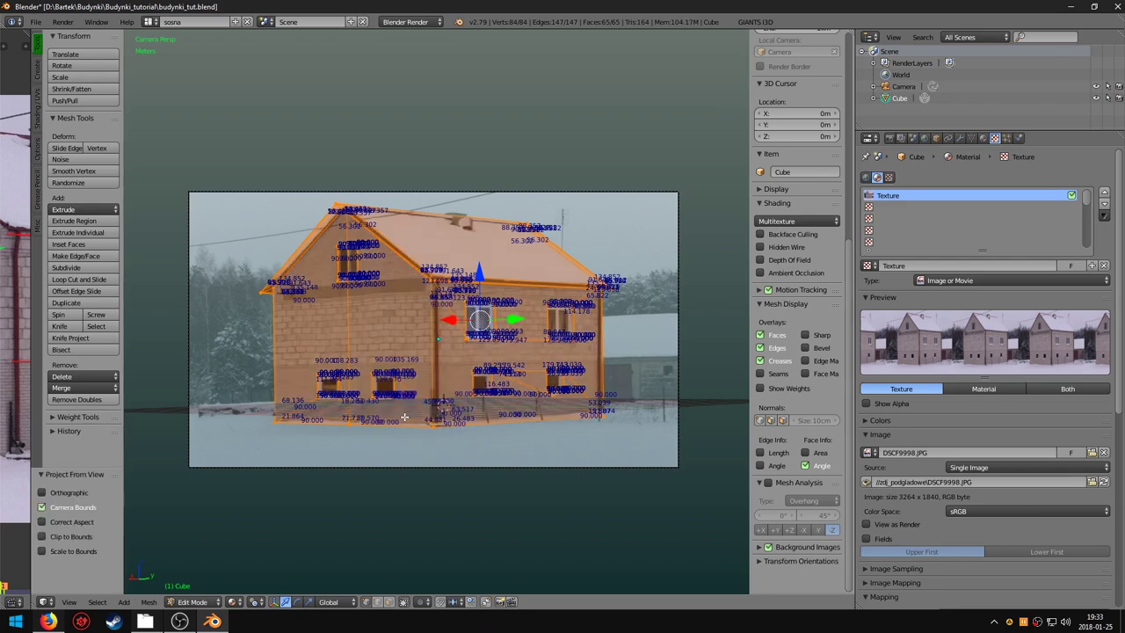
Deselect the mesh and orbit and zoom to inspect the photo-textured house.
{"action": "scroll", "coordinate": [424, 384], "scroll_direction": "up", "scroll_amount": 3}
{"action": "mouse_move", "coordinate": [448, 350]}
{"action": "middle_mouse_down"}
{"action": "mouse_move", "coordinate": [431, 378]}
{"action": "mouse_move", "coordinate": [421, 373]}
{"action": "middle_mouse_up"}
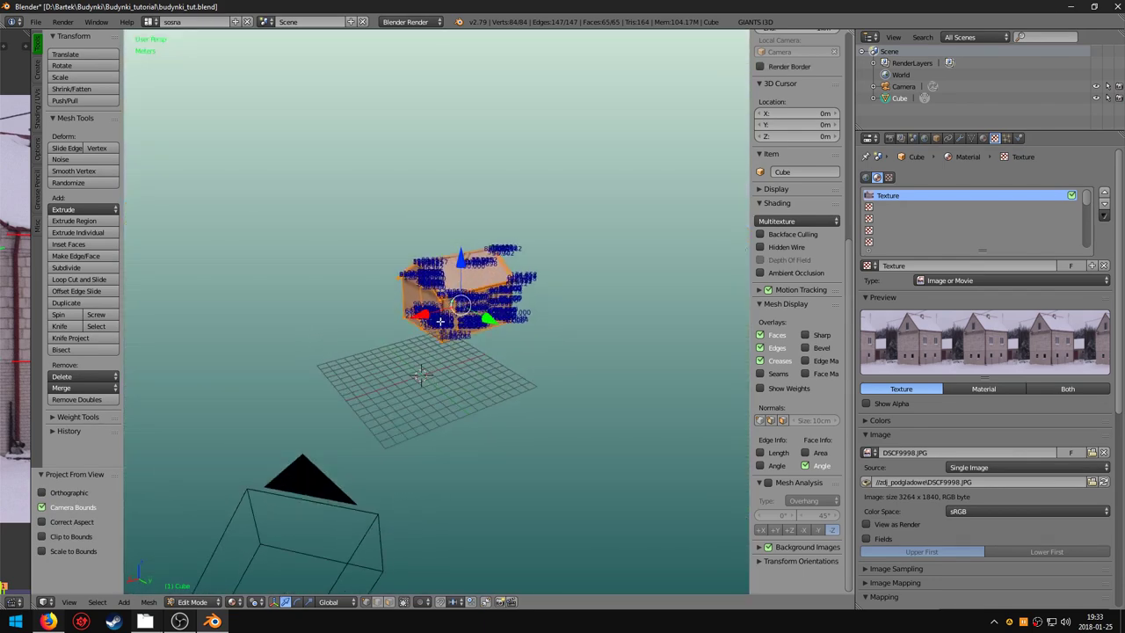
{"action": "key", "text": "a"}
{"action": "scroll", "coordinate": [440, 323], "scroll_direction": "up", "scroll_amount": 1}
{"action": "mouse_move", "coordinate": [442, 316]}
{"action": "middle_mouse_down"}
{"action": "mouse_move", "coordinate": [401, 394]}
{"action": "mouse_move", "coordinate": [433, 363]}
{"action": "mouse_move", "coordinate": [442, 371]}
{"action": "mouse_move", "coordinate": [414, 341]}
{"action": "mouse_move", "coordinate": [418, 380]}
{"action": "mouse_move", "coordinate": [729, 377]}
{"action": "mouse_move", "coordinate": [471, 376]}
{"action": "mouse_move", "coordinate": [573, 384]}
{"action": "mouse_move", "coordinate": [340, 372]}
{"action": "mouse_move", "coordinate": [497, 363]}
{"action": "middle_mouse_up"}
{"action": "scroll", "coordinate": [439, 303], "scroll_direction": "up", "scroll_amount": 3}
{"action": "scroll", "coordinate": [437, 290], "scroll_direction": "up", "scroll_amount": 1}
{"action": "scroll", "coordinate": [411, 395], "scroll_direction": "down", "scroll_amount": 2}
{"action": "scroll", "coordinate": [412, 396], "scroll_direction": "down", "scroll_amount": 1}
{"action": "scroll", "coordinate": [228, 379], "scroll_direction": "up", "scroll_amount": 1}
{"action": "scroll", "coordinate": [229, 378], "scroll_direction": "up", "scroll_amount": 4}
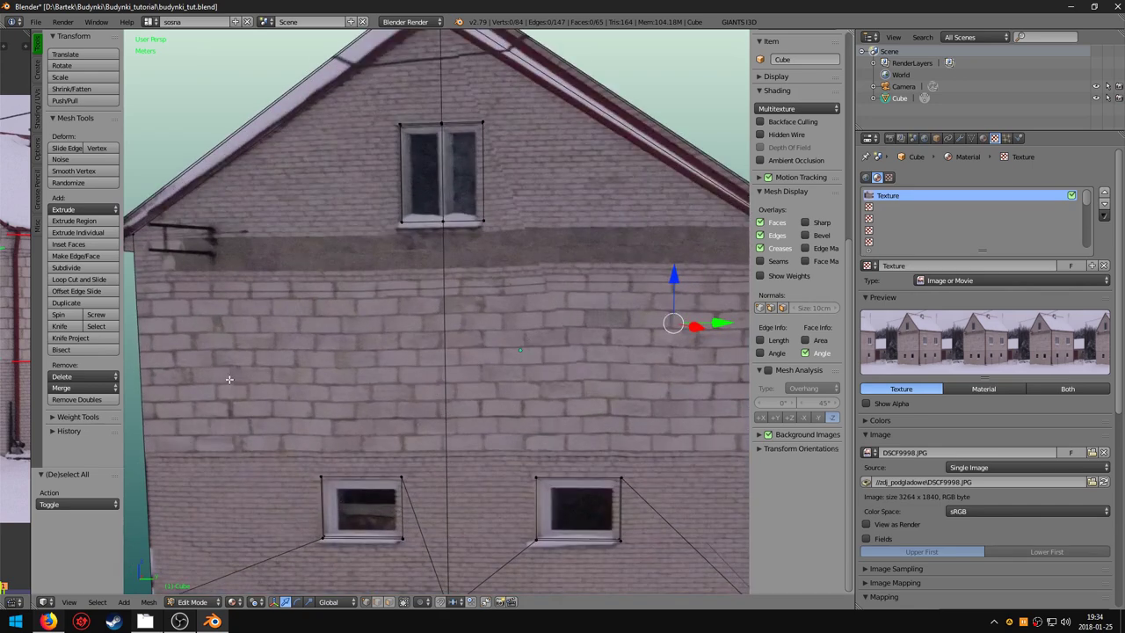
{"action": "scroll", "coordinate": [439, 370], "scroll_direction": "down", "scroll_amount": 2}
{"action": "scroll", "coordinate": [366, 355], "scroll_direction": "down", "scroll_amount": 2}
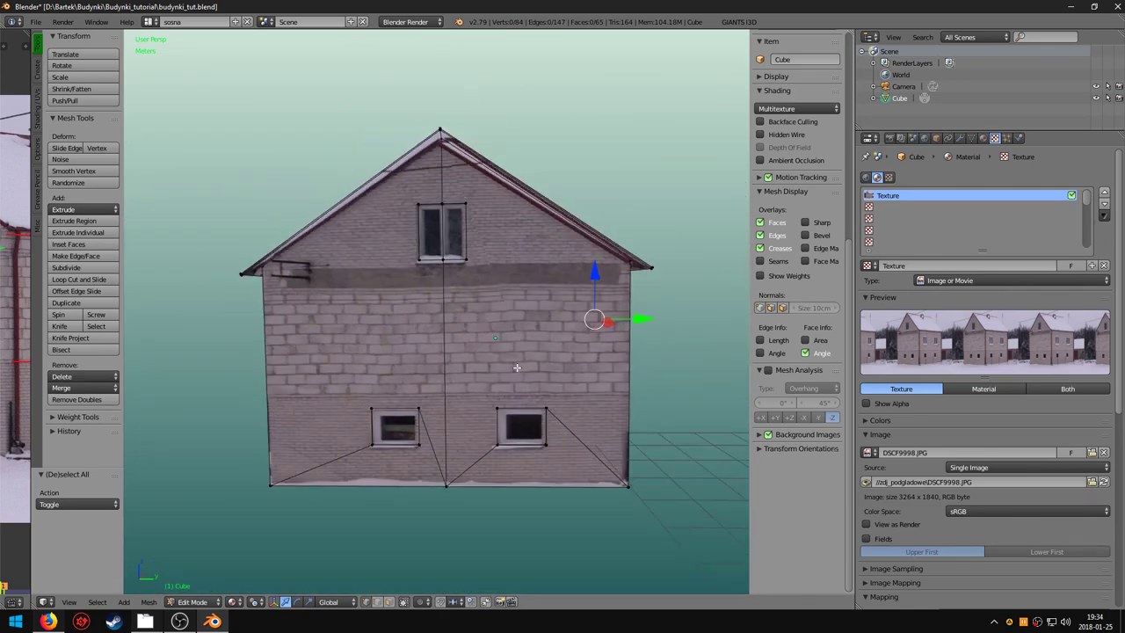
Triangulate the four stretched gable-wall faces, then deselect everything.
{"action": "middle_click_drag", "start_coordinate": [517, 368], "coordinate": [484, 339], "text": "shift"}
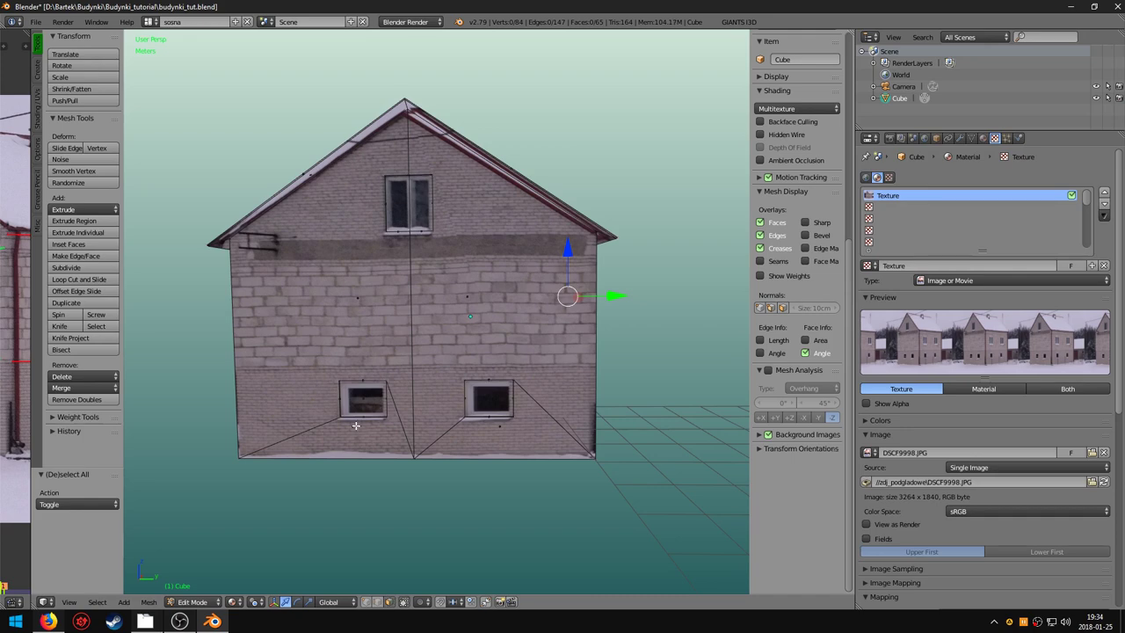
{"action": "left_click", "coordinate": [356, 425]}
{"action": "left_click", "coordinate": [298, 386], "text": "shift"}
{"action": "left_click", "coordinate": [447, 250], "text": "shift"}
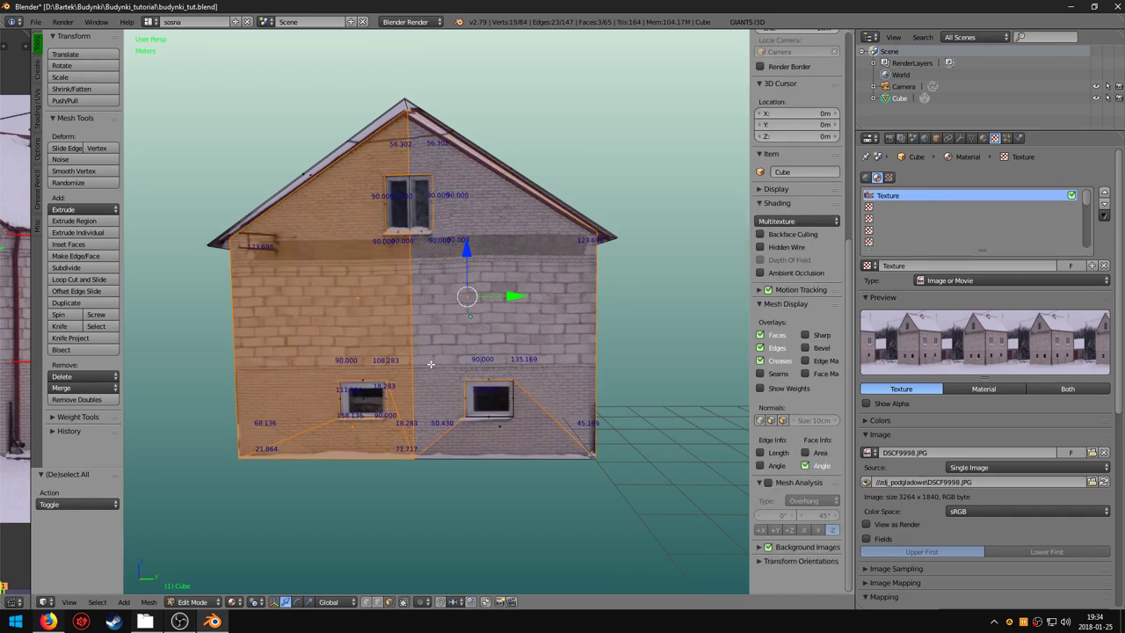
{"action": "left_click", "coordinate": [465, 446], "text": "shift"}
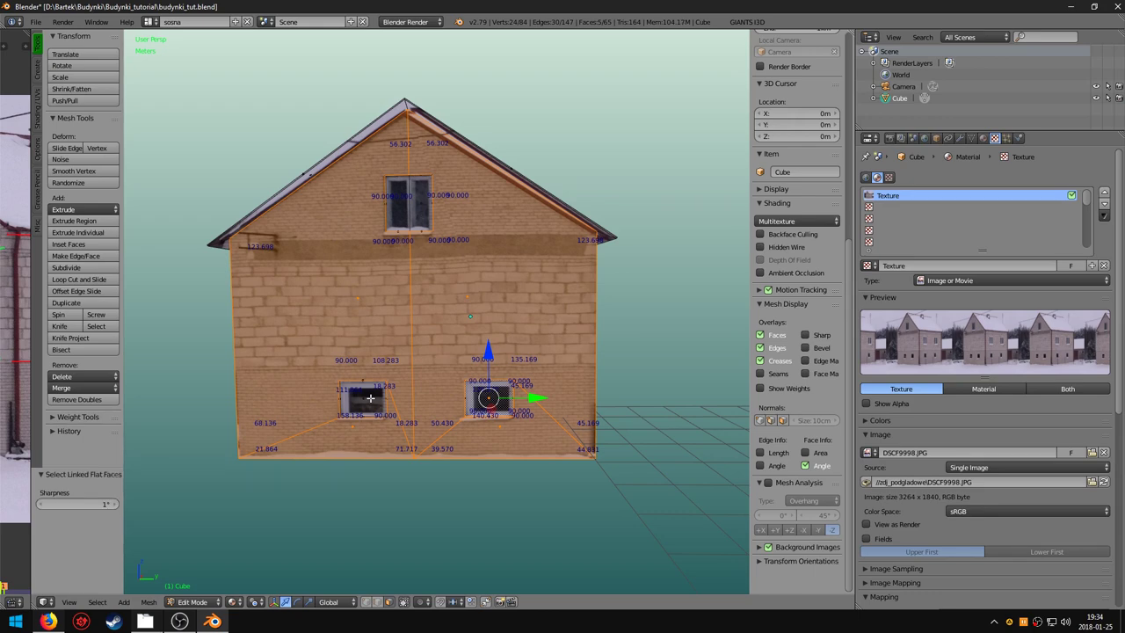
{"action": "scroll", "coordinate": [366, 407], "scroll_direction": "up", "scroll_amount": 2}
{"action": "left_click", "coordinate": [429, 309], "text": "shift"}
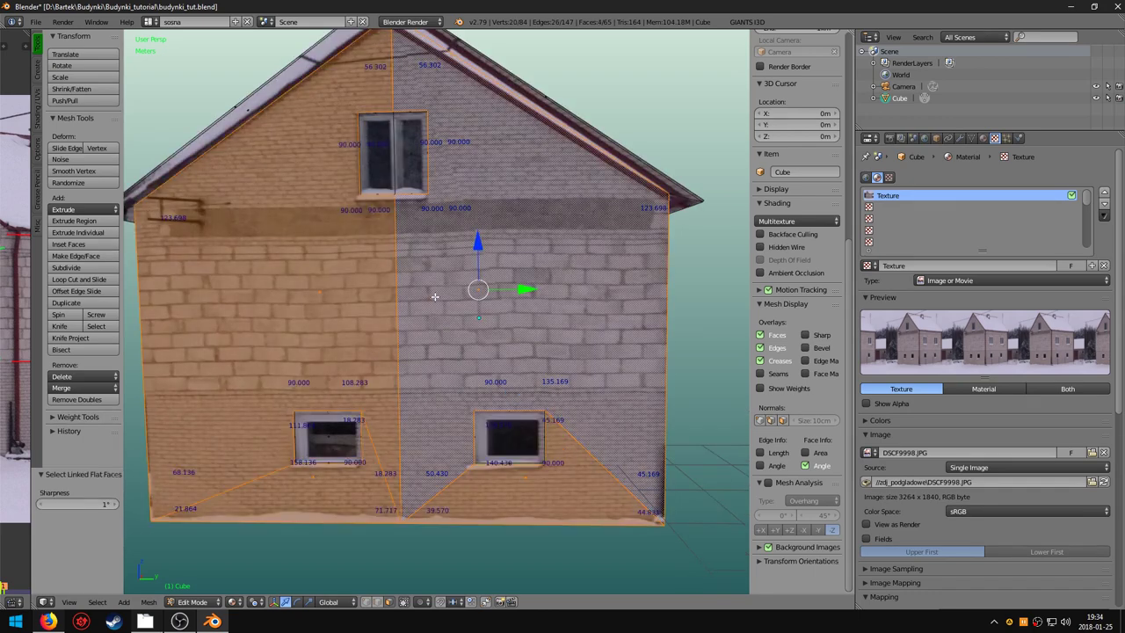
{"action": "middle_click_drag", "start_coordinate": [423, 424], "coordinate": [481, 349]}
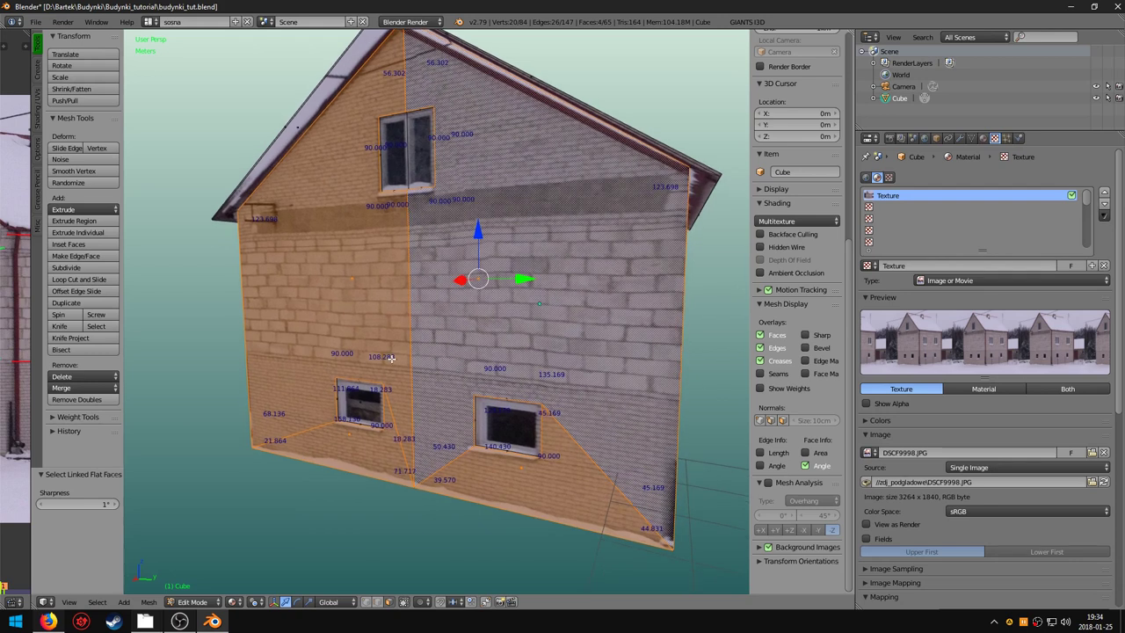
{"action": "key", "text": "space"}
{"action": "type", "text": "trian"}
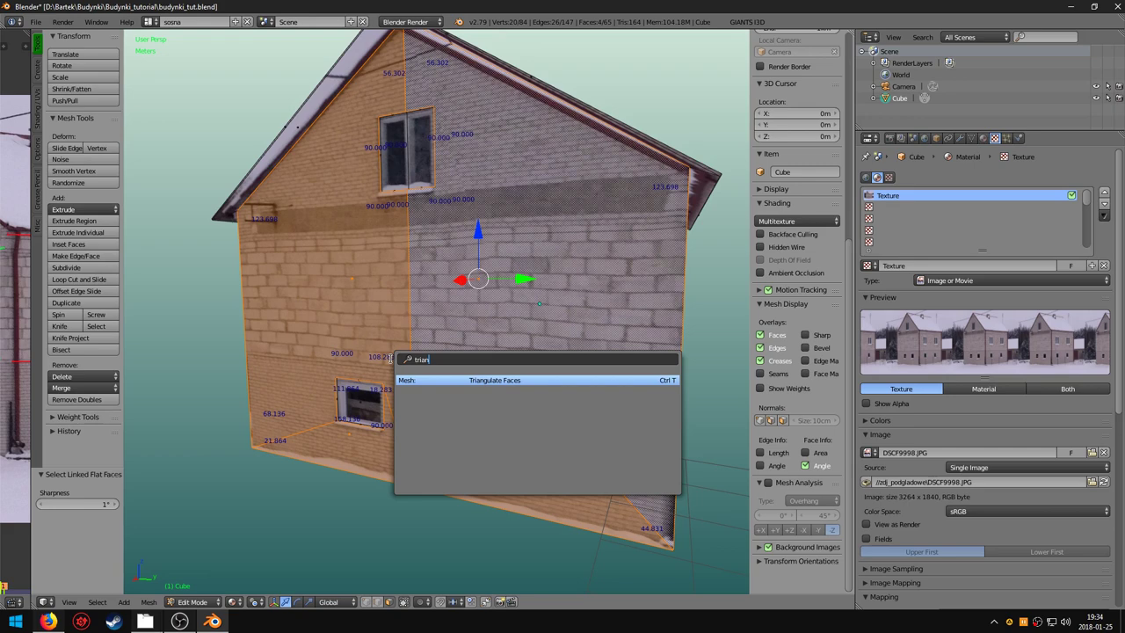
{"action": "key", "text": "Return"}
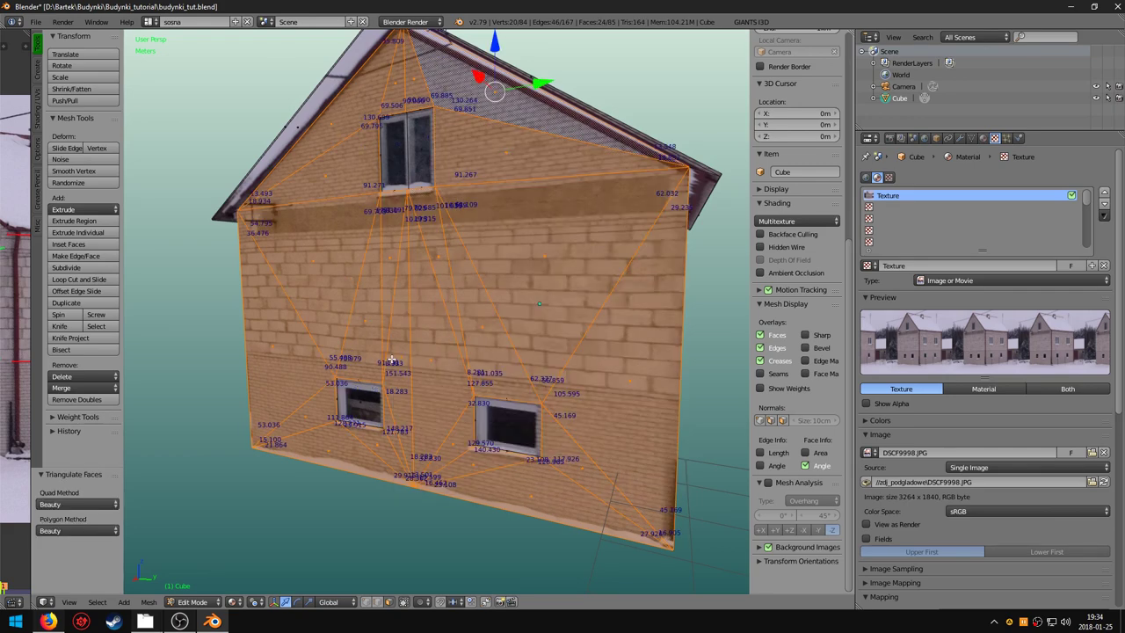
{"action": "key", "text": "a"}
Select the linked flat faces of the long side wall and triangulate them.
{"action": "middle_click_drag", "start_coordinate": [428, 315], "coordinate": [398, 319]}
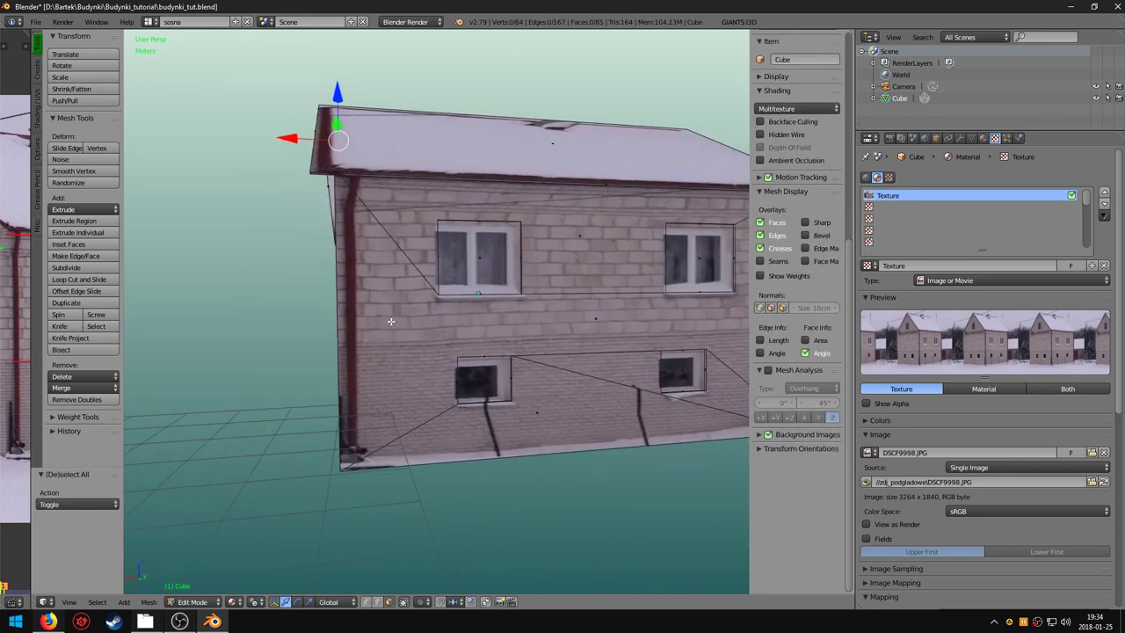
{"action": "scroll", "coordinate": [398, 320], "scroll_direction": "up", "scroll_amount": 3}
{"action": "key", "text": "ctrl+shift+alt+f"}
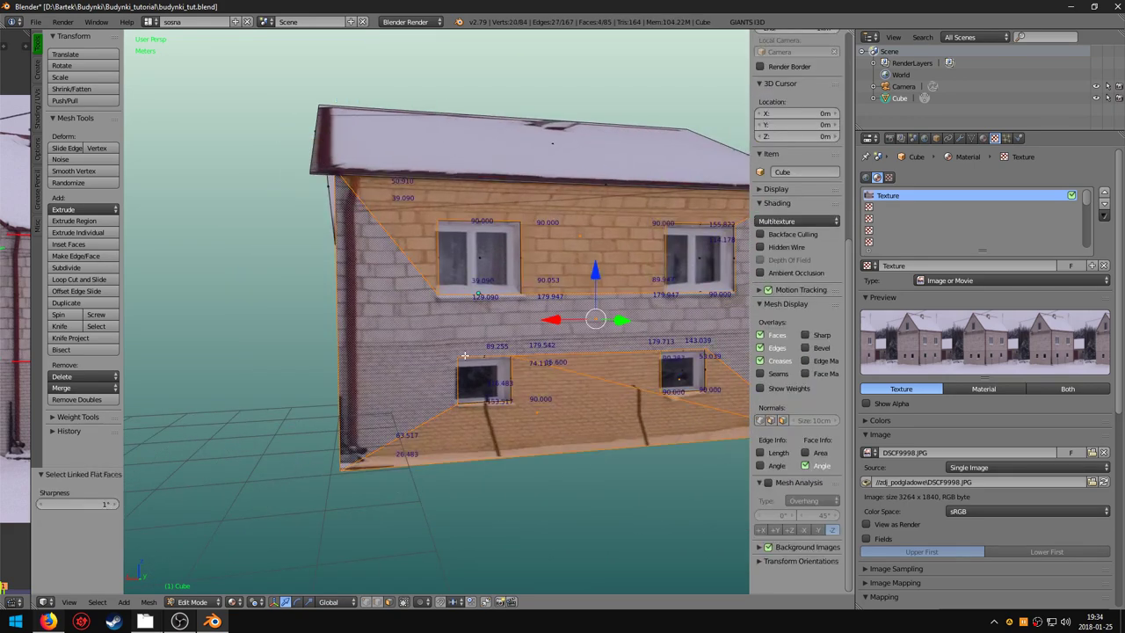
{"action": "middle_click_drag", "start_coordinate": [465, 355], "coordinate": [498, 326]}
{"action": "right_click", "coordinate": [506, 322]}
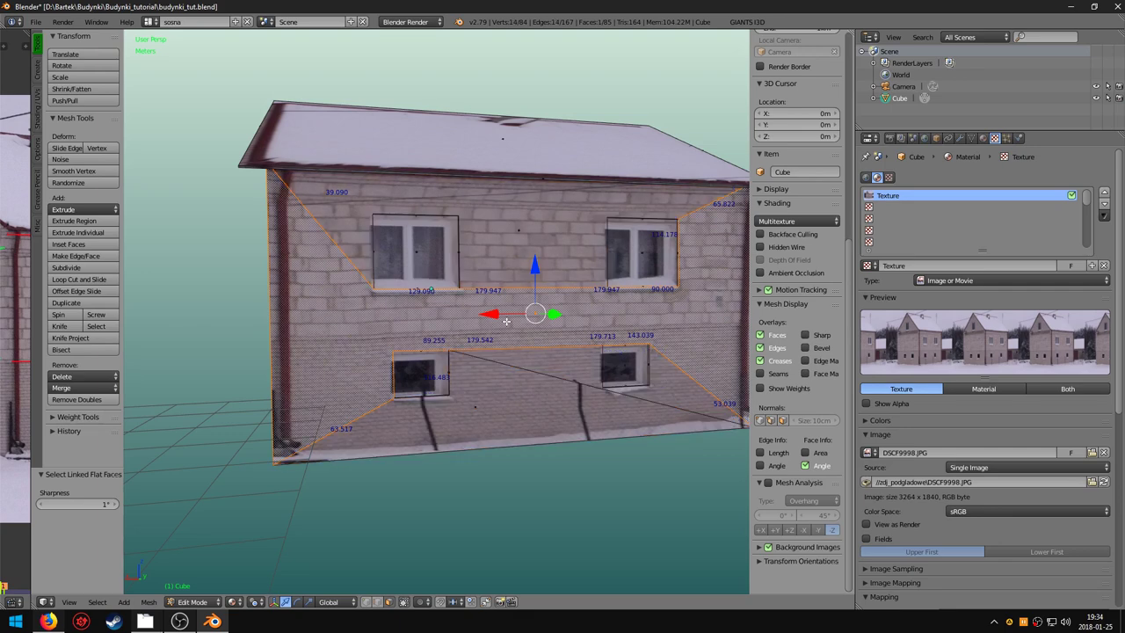
{"action": "key", "text": "ctrl+shift+alt+f"}
{"action": "mouse_move", "coordinate": [525, 310]}
{"action": "middle_mouse_down"}
{"action": "mouse_move", "coordinate": [372, 327]}
{"action": "mouse_move", "coordinate": [490, 347]}
{"action": "middle_mouse_up"}
{"action": "key", "text": "space"}
{"action": "type", "text": "tria"}
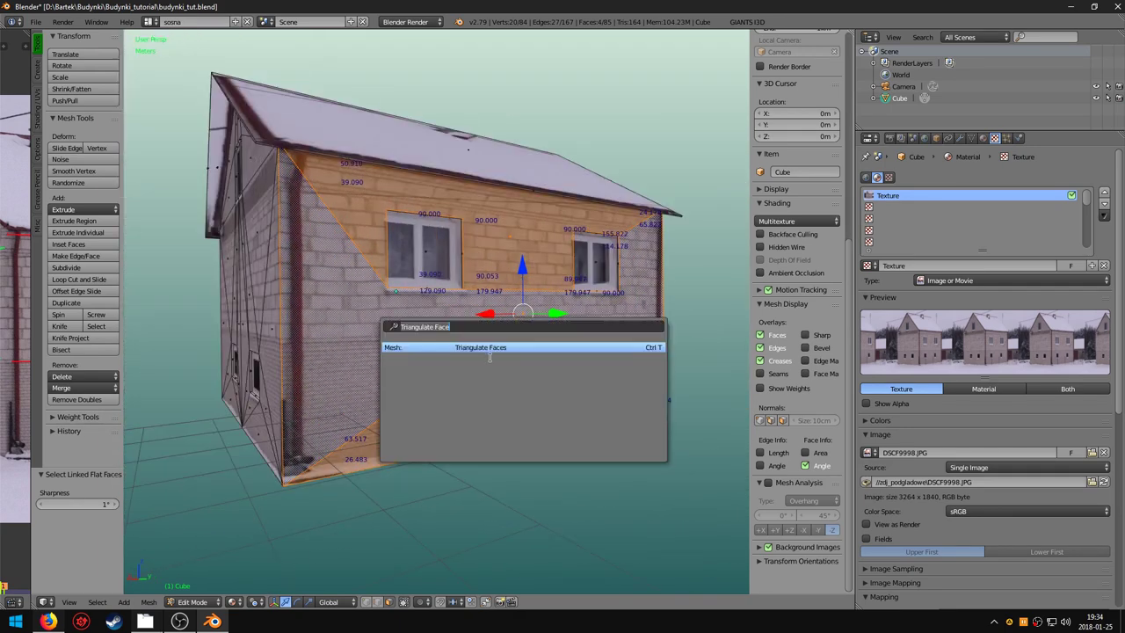
{"action": "key", "text": "Return"}
{"action": "scroll", "coordinate": [490, 348], "scroll_direction": "down", "scroll_amount": 2}
{"action": "scroll", "coordinate": [490, 347], "scroll_direction": "down", "scroll_amount": 3}
{"action": "key", "text": "KP_0"}
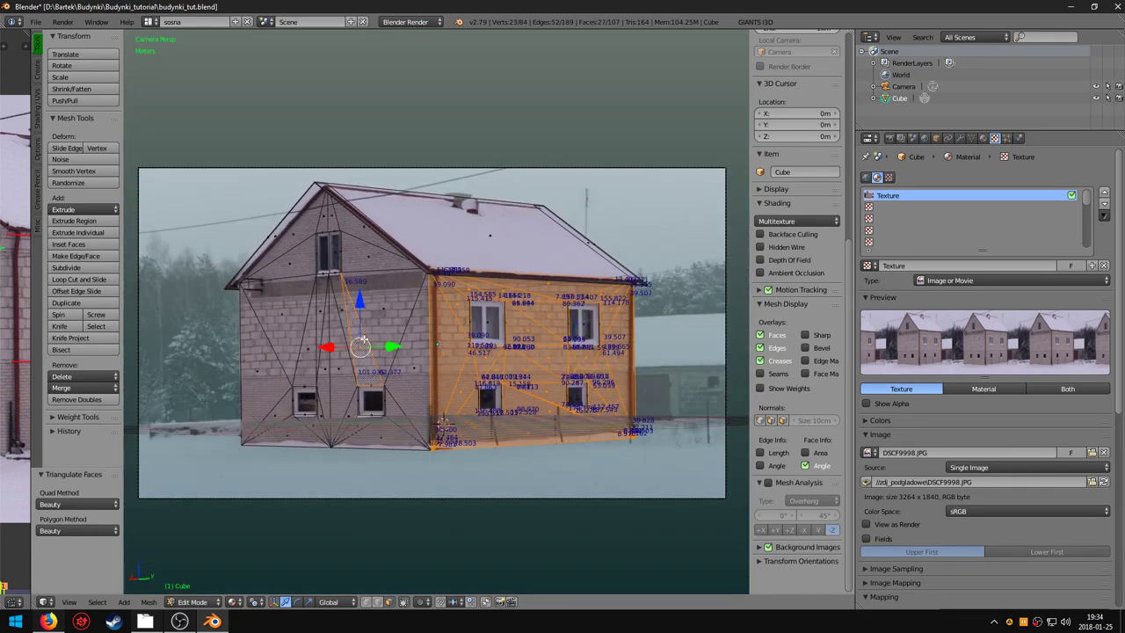
Project the house photo onto the whole mesh from the camera view and inspect the result.
{"action": "key", "text": "a"}
{"action": "key", "text": "a"}
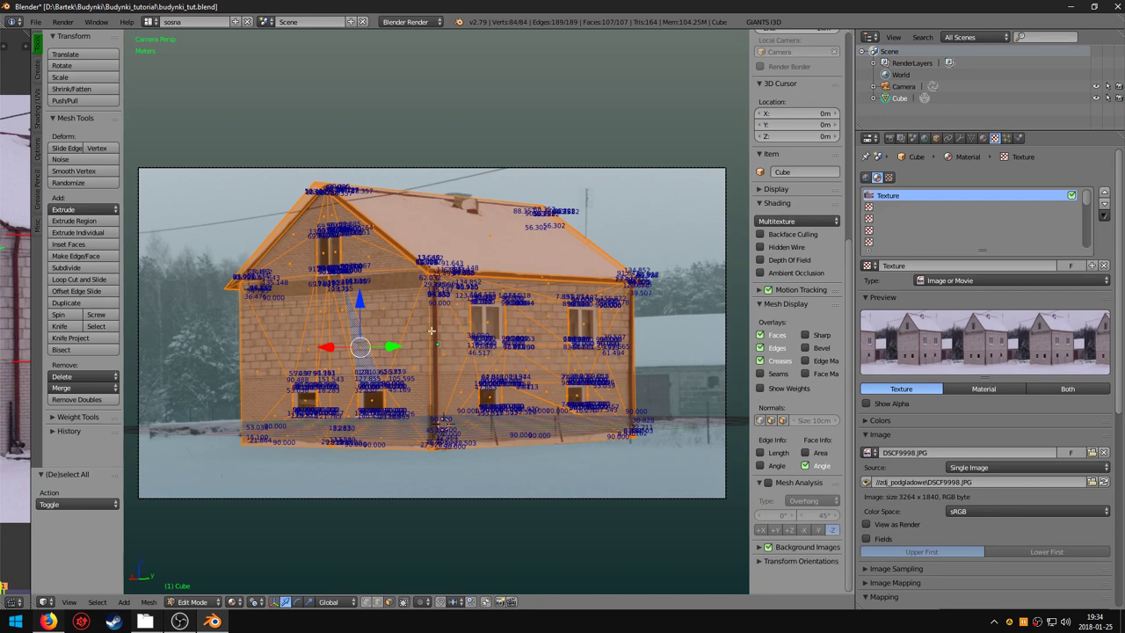
{"action": "key", "text": "u"}
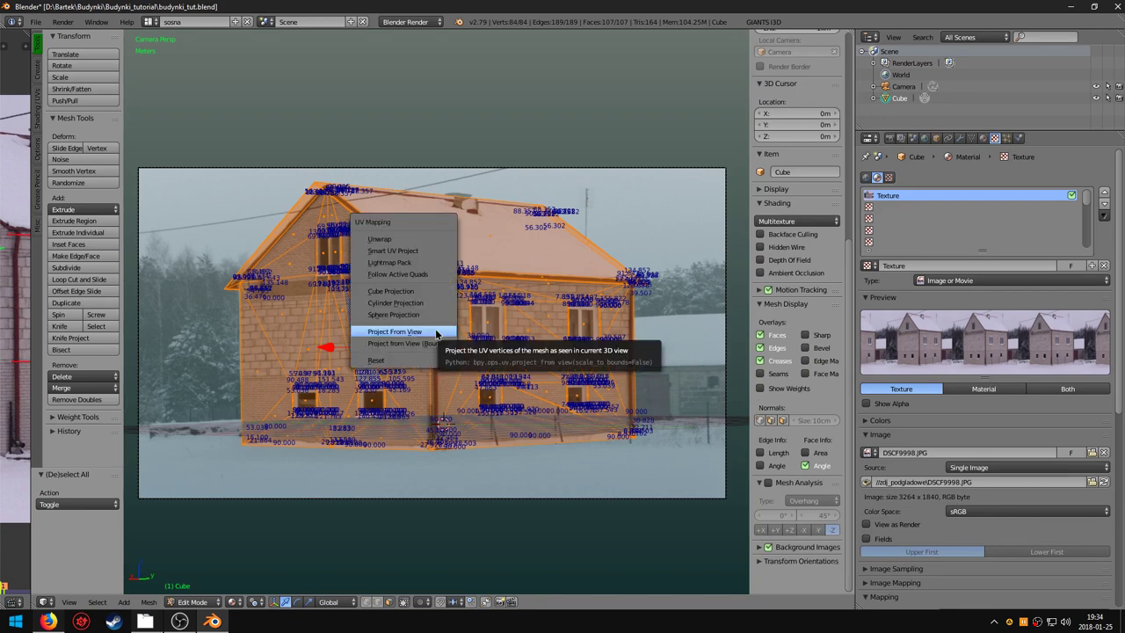
{"action": "left_click", "coordinate": [436, 334]}
{"action": "mouse_move", "coordinate": [436, 334]}
{"action": "middle_mouse_down"}
{"action": "mouse_move", "coordinate": [454, 356]}
{"action": "mouse_move", "coordinate": [437, 367]}
{"action": "middle_mouse_up"}
{"action": "key", "text": "a"}
{"action": "scroll", "coordinate": [437, 367], "scroll_direction": "up", "scroll_amount": 6}
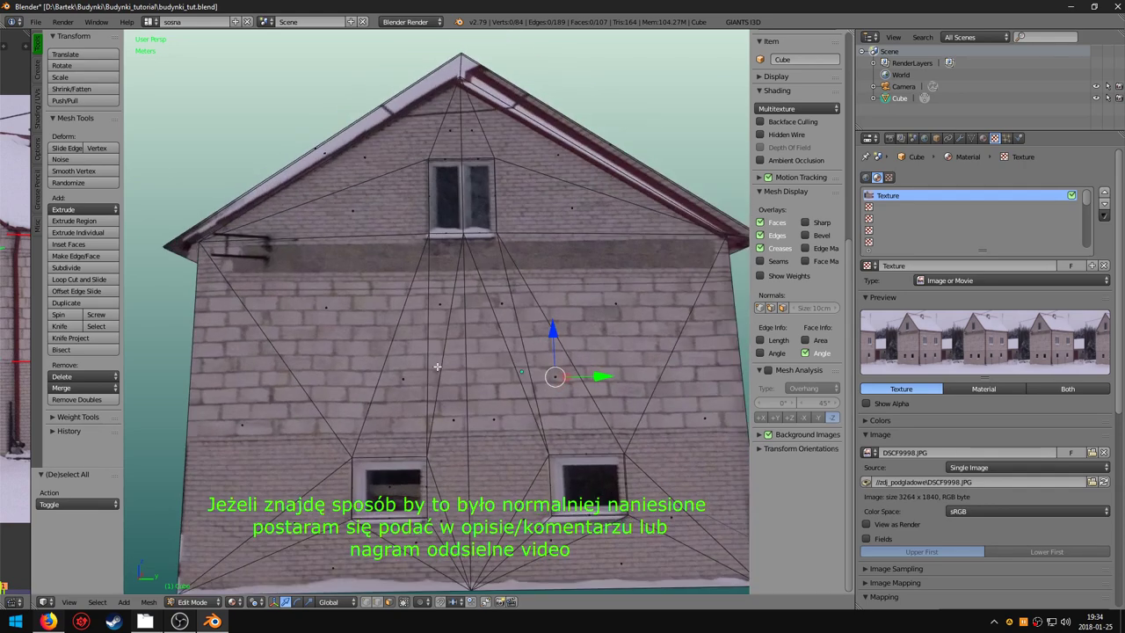
{"action": "right_click", "coordinate": [390, 483]}
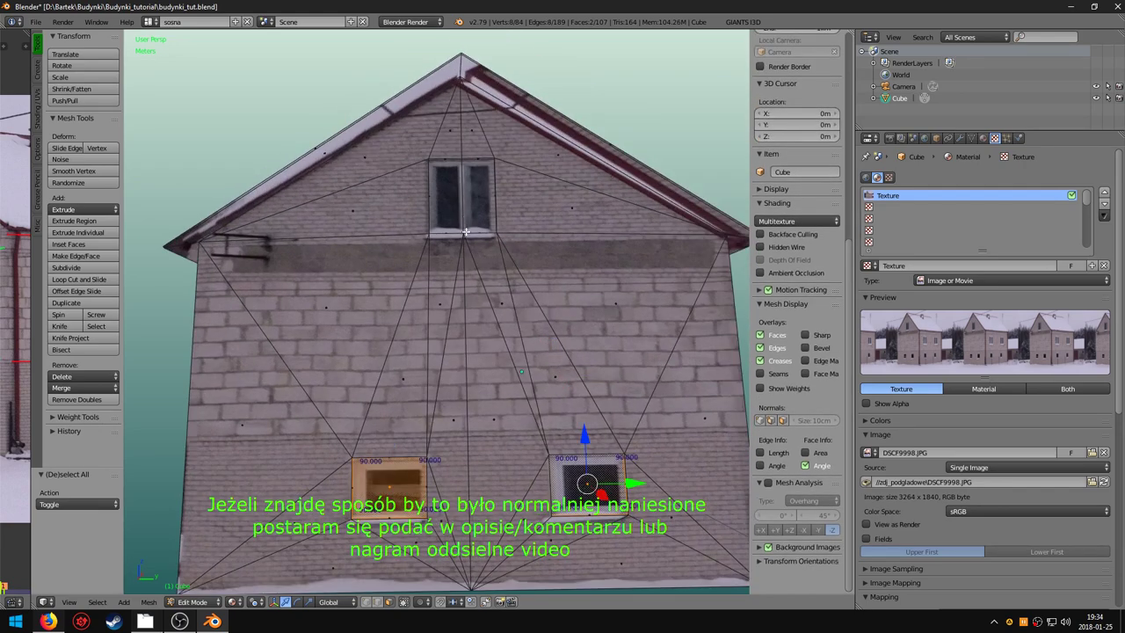
Triangulate every face of the selected house mesh with Triangulate Faces.
{"action": "key", "text": "a"}
{"action": "key", "text": "space"}
{"action": "type", "text": "Triangulate Face"}
{"action": "key", "text": "Return"}
Re-project the photo onto the triangulated mesh from the camera view, then orbit to check it.
{"action": "key", "text": "KP_0"}
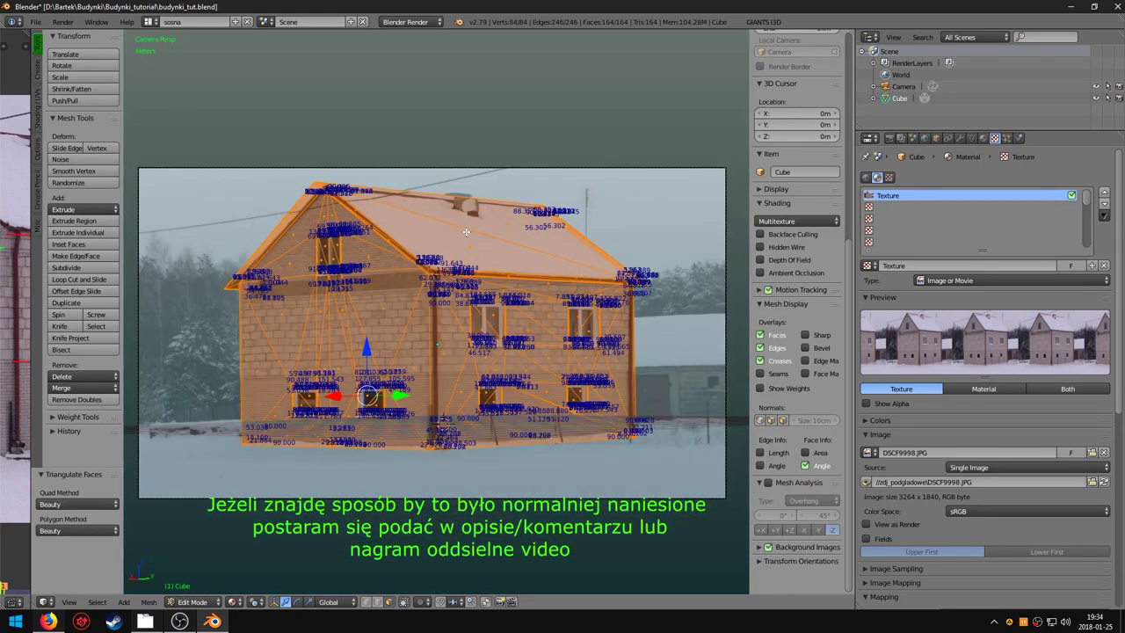
{"action": "key", "text": "u"}
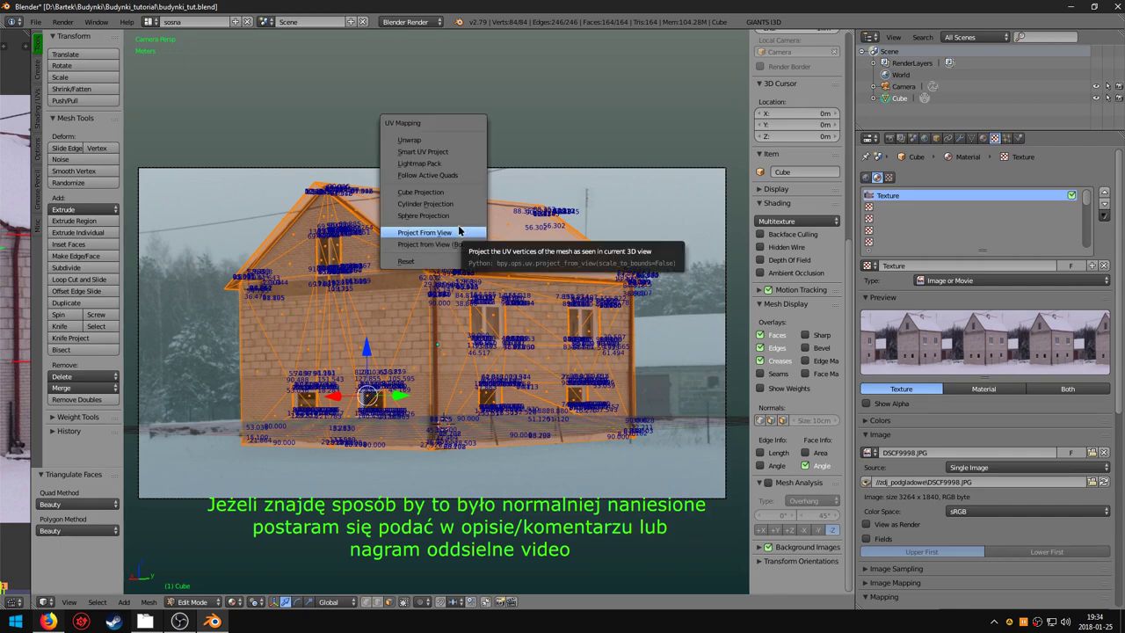
{"action": "left_click", "coordinate": [458, 230]}
{"action": "mouse_move", "coordinate": [399, 297]}
{"action": "middle_mouse_down"}
{"action": "mouse_move", "coordinate": [423, 358]}
{"action": "mouse_move", "coordinate": [296, 354]}
{"action": "mouse_move", "coordinate": [413, 325]}
{"action": "mouse_move", "coordinate": [498, 329]}
{"action": "mouse_move", "coordinate": [430, 348]}
{"action": "middle_mouse_up"}
{"action": "key", "text": "a"}
{"action": "scroll", "coordinate": [347, 321], "scroll_direction": "up", "scroll_amount": 5}
{"action": "scroll", "coordinate": [413, 325], "scroll_direction": "down", "scroll_amount": 4}
{"action": "scroll", "coordinate": [498, 328], "scroll_direction": "up", "scroll_amount": 5}
{"action": "scroll", "coordinate": [498, 329], "scroll_direction": "down", "scroll_amount": 3}
{"action": "key", "text": "a"}
{"action": "scroll", "coordinate": [507, 358], "scroll_direction": "down", "scroll_amount": 3}
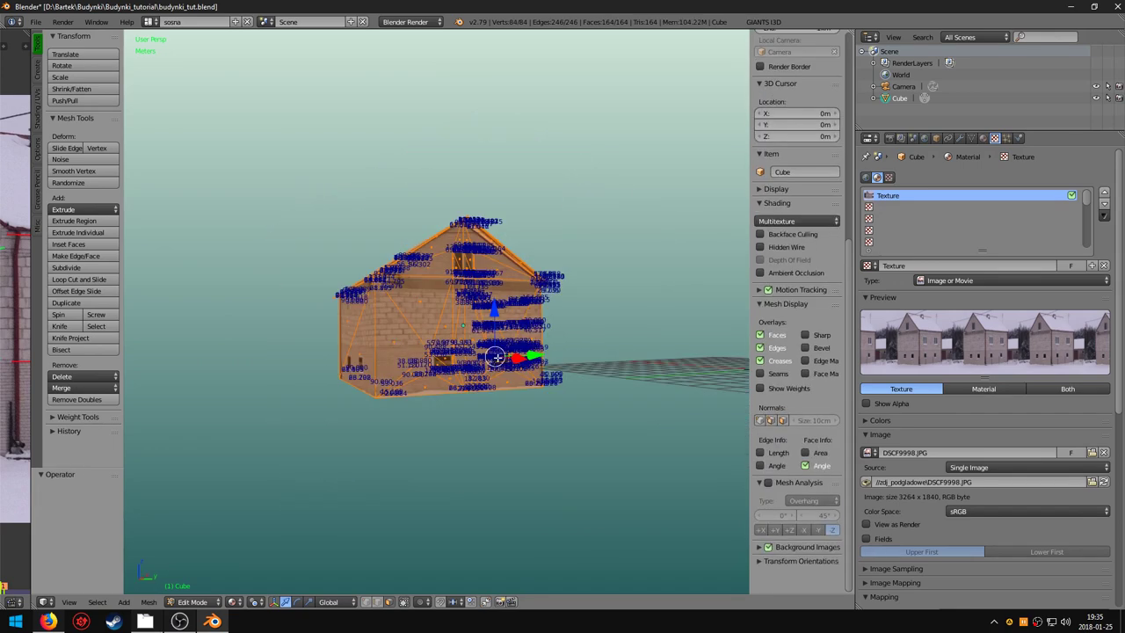
{"action": "middle_click_drag", "start_coordinate": [507, 359], "coordinate": [552, 349]}
Orbit and zoom around the house to inspect the re-projected photo on the gable wall.
{"action": "mouse_move", "coordinate": [470, 334]}
{"action": "middle_mouse_down"}
{"action": "mouse_move", "coordinate": [559, 359]}
{"action": "mouse_move", "coordinate": [498, 314]}
{"action": "middle_mouse_up"}
{"action": "key", "text": "a"}
{"action": "scroll", "coordinate": [497, 314], "scroll_direction": "down", "scroll_amount": 5}
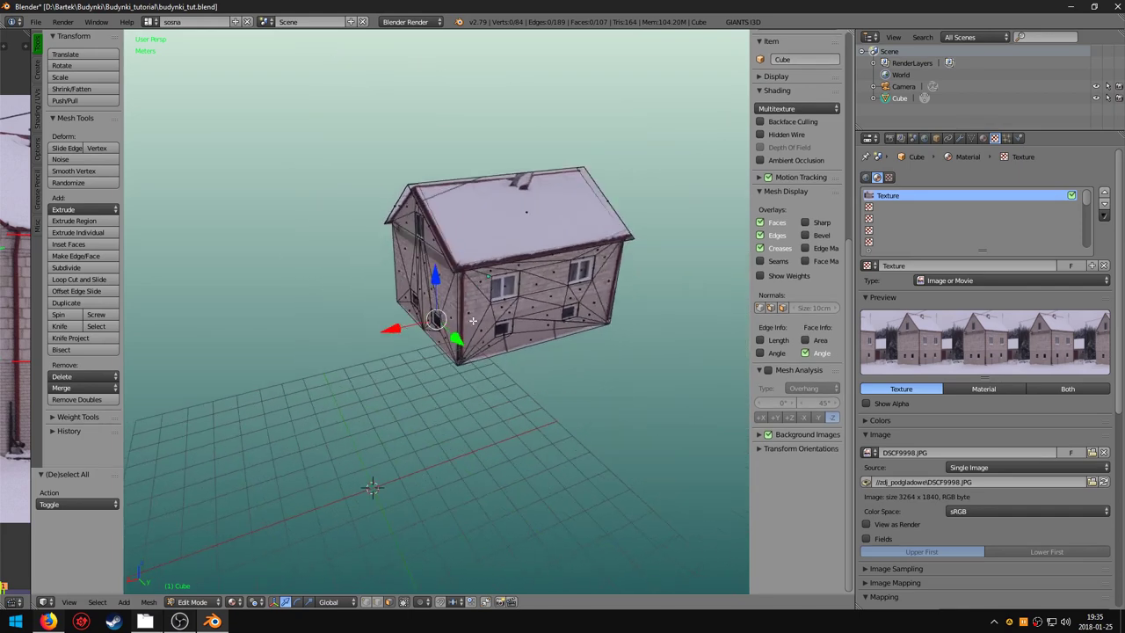
{"action": "scroll", "coordinate": [495, 303], "scroll_direction": "down", "scroll_amount": 3}
{"action": "middle_click_drag", "start_coordinate": [380, 336], "coordinate": [518, 316]}
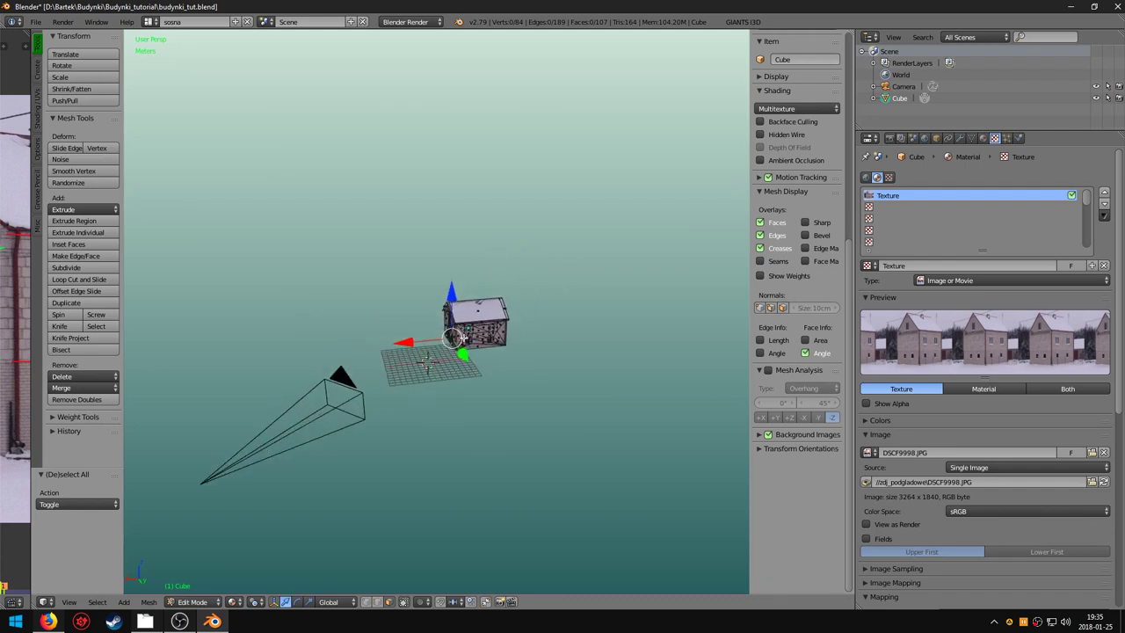
{"action": "mouse_move", "coordinate": [427, 362]}
{"action": "middle_mouse_down"}
{"action": "mouse_move", "coordinate": [474, 400]}
{"action": "mouse_move", "coordinate": [321, 458]}
{"action": "mouse_move", "coordinate": [331, 432]}
{"action": "middle_mouse_up"}
{"action": "scroll", "coordinate": [473, 400], "scroll_direction": "up", "scroll_amount": 3}
{"action": "key", "text": "a"}
{"action": "scroll", "coordinate": [320, 458], "scroll_direction": "up", "scroll_amount": 4}
Select a bottom corner vertex of the wall, view it from another angle, and return to Object Mode.
{"action": "key", "text": "a"}
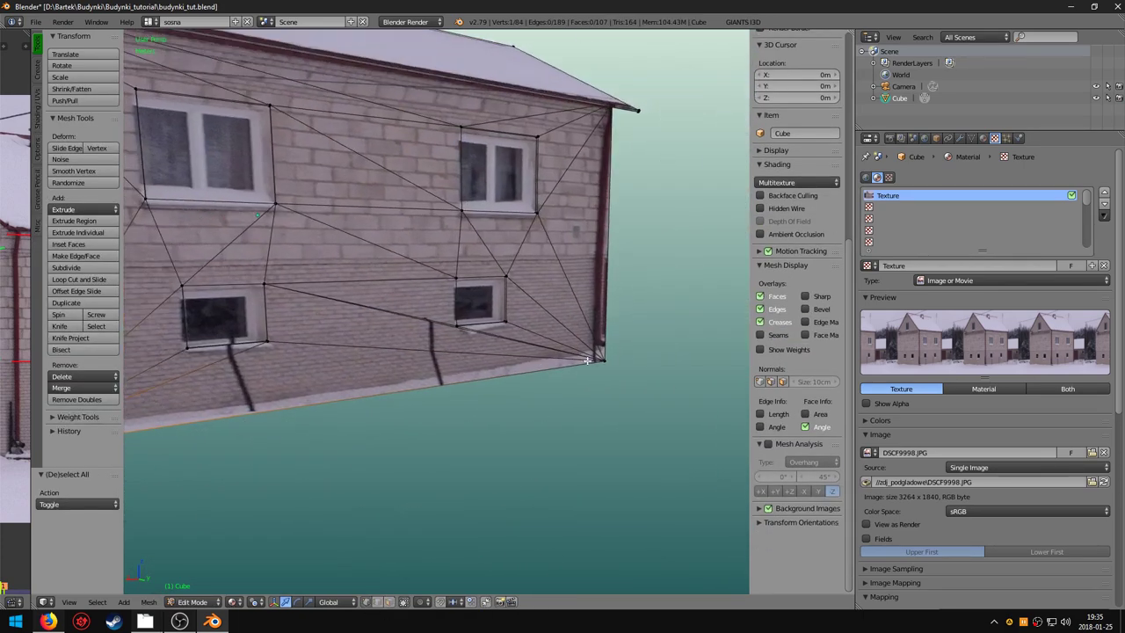
{"action": "right_click", "coordinate": [603, 359]}
{"action": "middle_click_drag", "start_coordinate": [402, 435], "coordinate": [451, 395]}
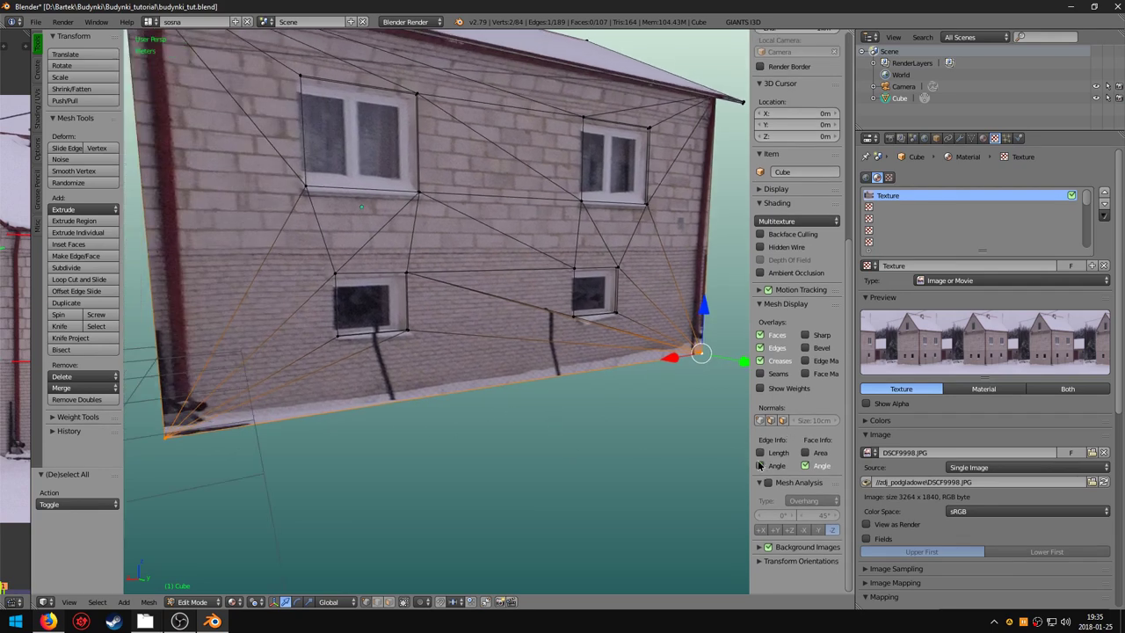
{"action": "scroll", "coordinate": [523, 390], "scroll_direction": "down", "scroll_amount": 5}
{"action": "middle_click_drag", "start_coordinate": [498, 377], "coordinate": [495, 310]}
{"action": "key", "text": "Tab"}
Select the camera object and scale it slightly.
{"action": "scroll", "coordinate": [468, 335], "scroll_direction": "down", "scroll_amount": 4}
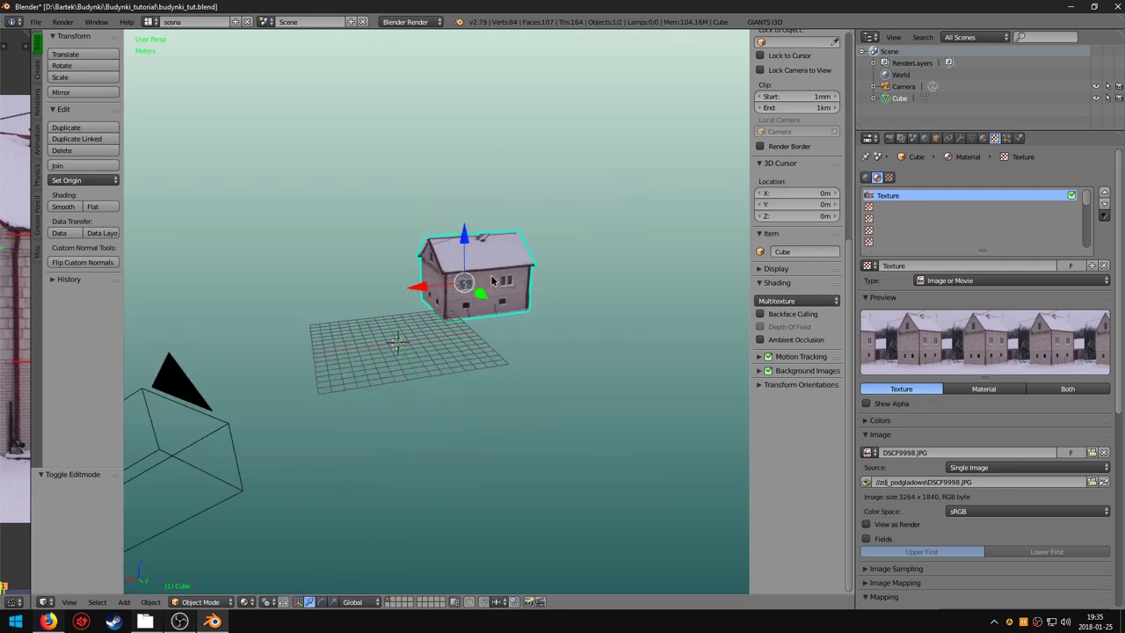
{"action": "middle_click_drag", "start_coordinate": [290, 435], "coordinate": [272, 455]}
{"action": "right_click", "coordinate": [274, 428], "text": "shift"}
{"action": "key", "text": "s"}
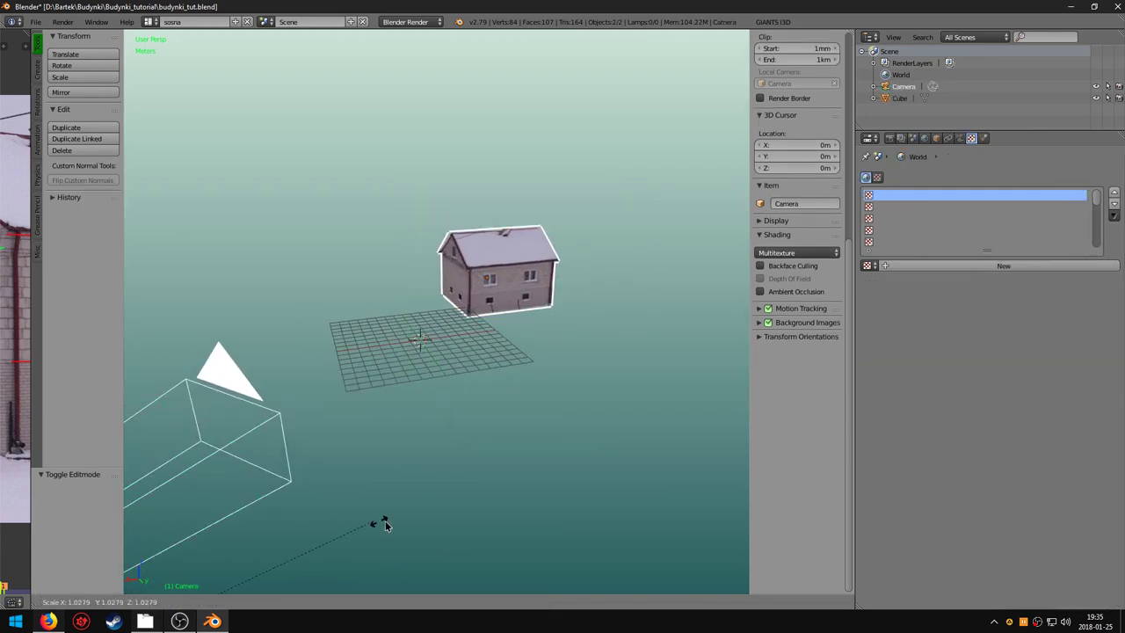
{"action": "left_click", "coordinate": [523, 395]}
Look through the camera at the house, zooming to compare it with the photo.
{"action": "key", "text": "KP_0"}
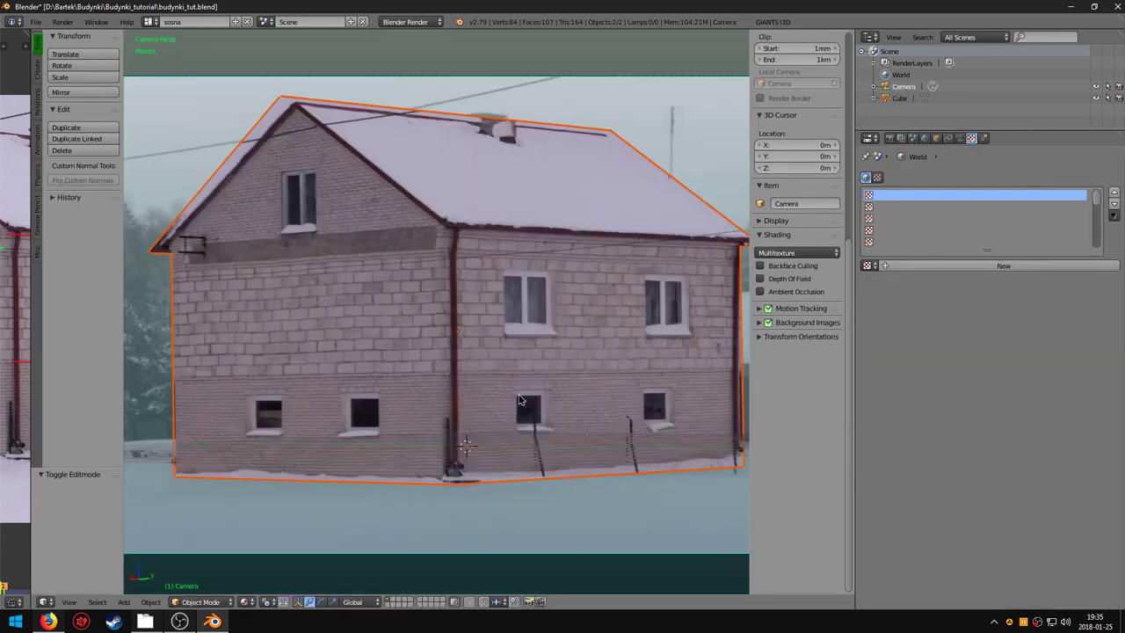
{"action": "scroll", "coordinate": [474, 383], "scroll_direction": "down", "scroll_amount": 3}
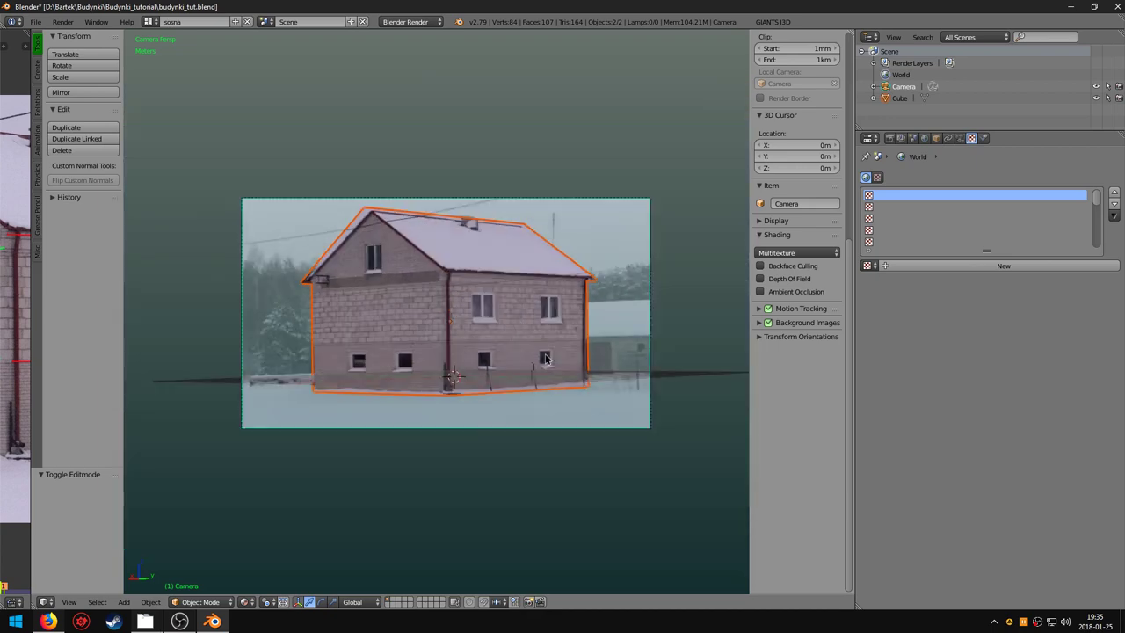
{"action": "scroll", "coordinate": [531, 367], "scroll_direction": "up", "scroll_amount": 1}
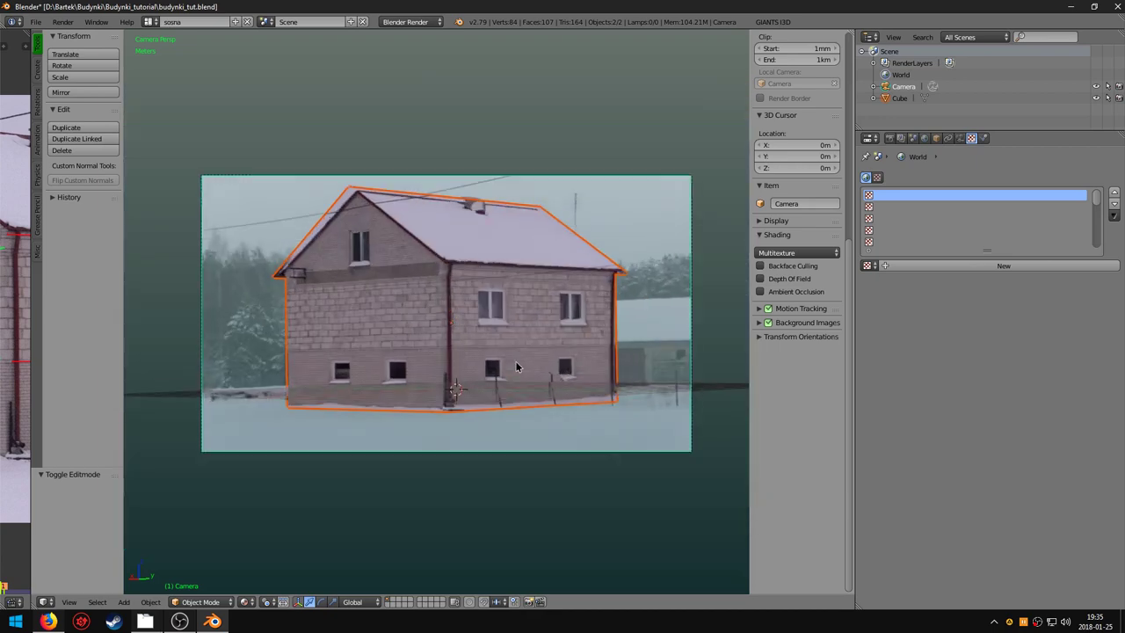
{"action": "scroll", "coordinate": [531, 367], "scroll_direction": "up", "scroll_amount": 1}
{"action": "scroll", "coordinate": [531, 367], "scroll_direction": "down", "scroll_amount": 2}
{"action": "mouse_move", "coordinate": [531, 368]}
{"action": "middle_mouse_down"}
{"action": "mouse_move", "coordinate": [434, 344]}
{"action": "mouse_move", "coordinate": [446, 372]}
{"action": "middle_mouse_up"}
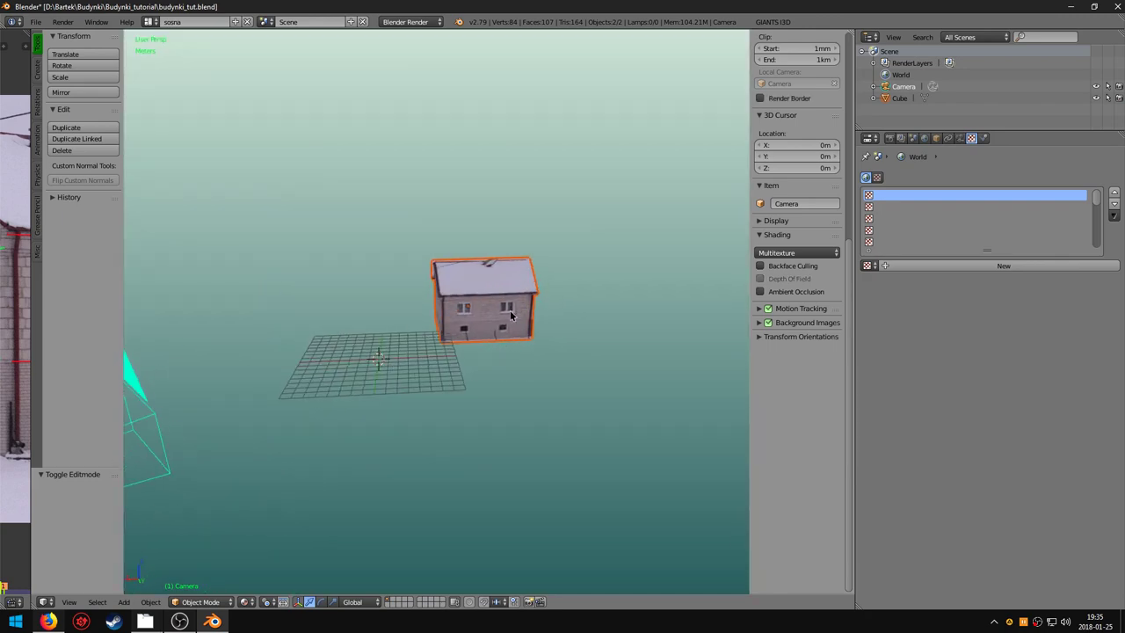
{"action": "scroll", "coordinate": [445, 372], "scroll_direction": "up", "scroll_amount": 3}
{"action": "key", "text": "KP_0"}
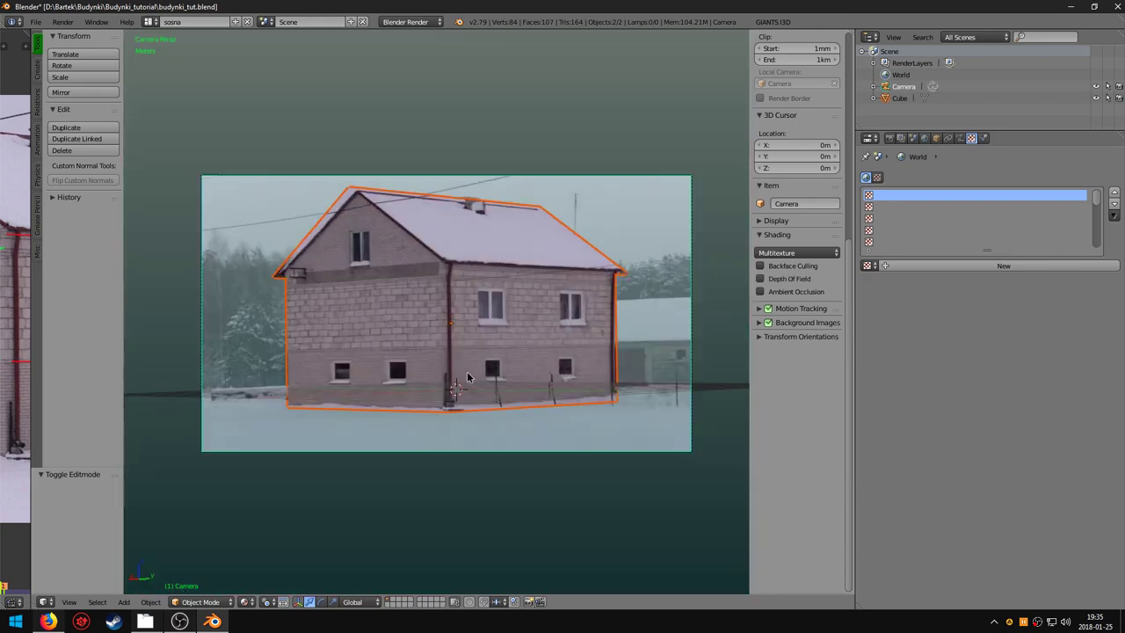
Switch to wireframe and reposition the camera frame to compare the mesh outline against the photo.
{"action": "key", "text": "z"}
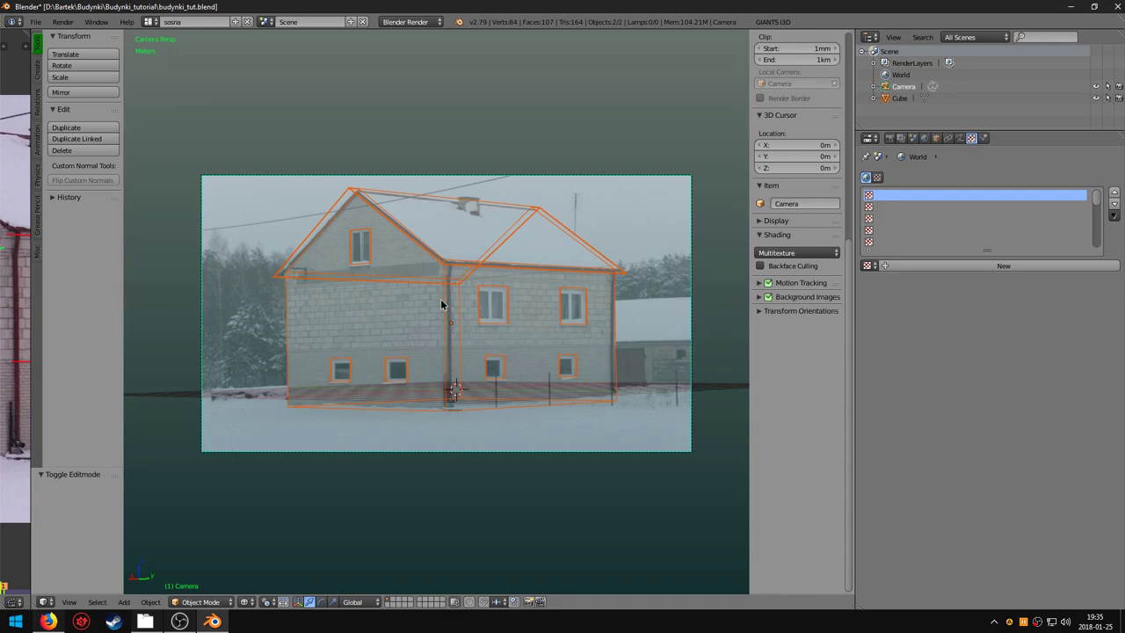
{"action": "scroll", "coordinate": [415, 263], "scroll_direction": "up", "scroll_amount": 4}
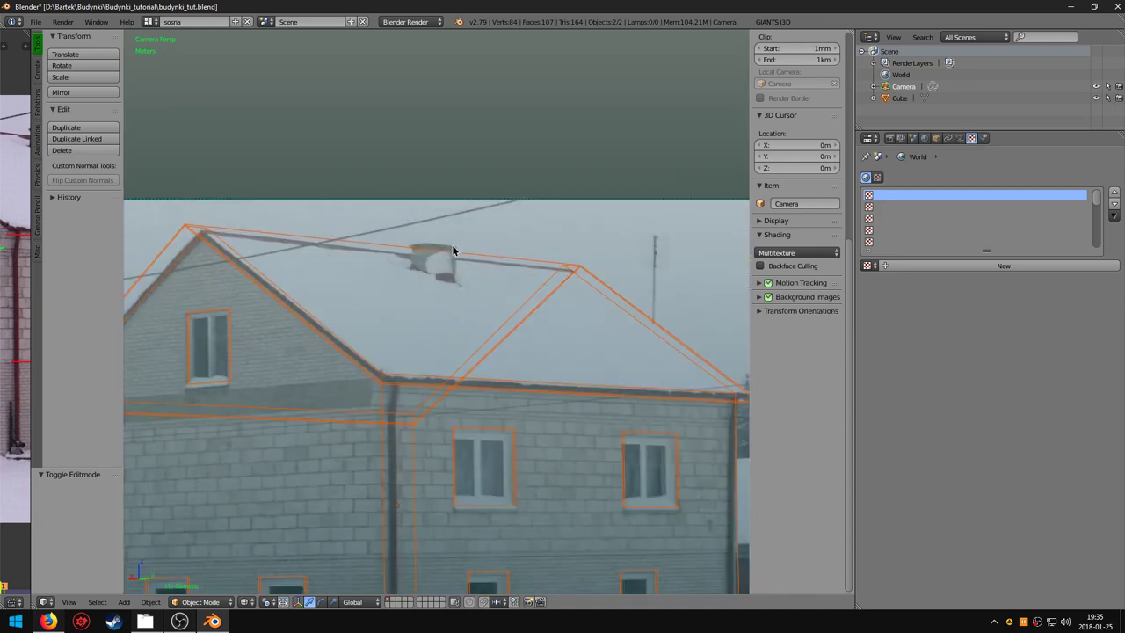
{"action": "scroll", "coordinate": [453, 251], "scroll_direction": "down", "scroll_amount": 3}
{"action": "middle_click_drag", "start_coordinate": [412, 321], "coordinate": [459, 352], "text": "shift"}
{"action": "middle_click_drag", "start_coordinate": [422, 395], "coordinate": [275, 314], "text": "shift"}
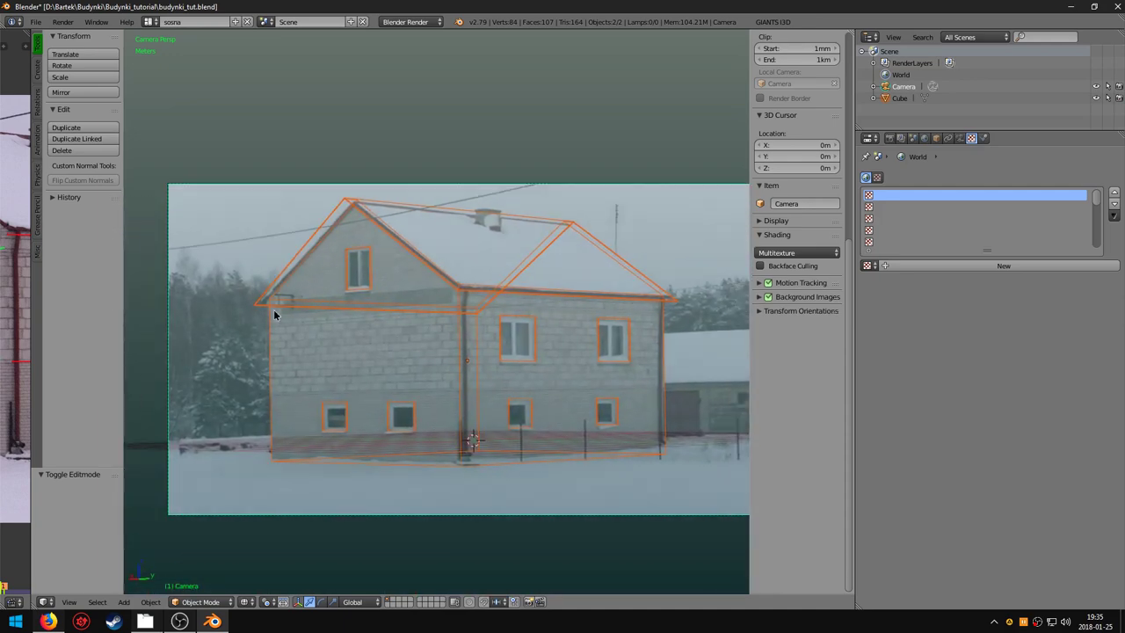
{"action": "scroll", "coordinate": [399, 333], "scroll_direction": "up", "scroll_amount": 3}
{"action": "scroll", "coordinate": [472, 341], "scroll_direction": "up", "scroll_amount": 3}
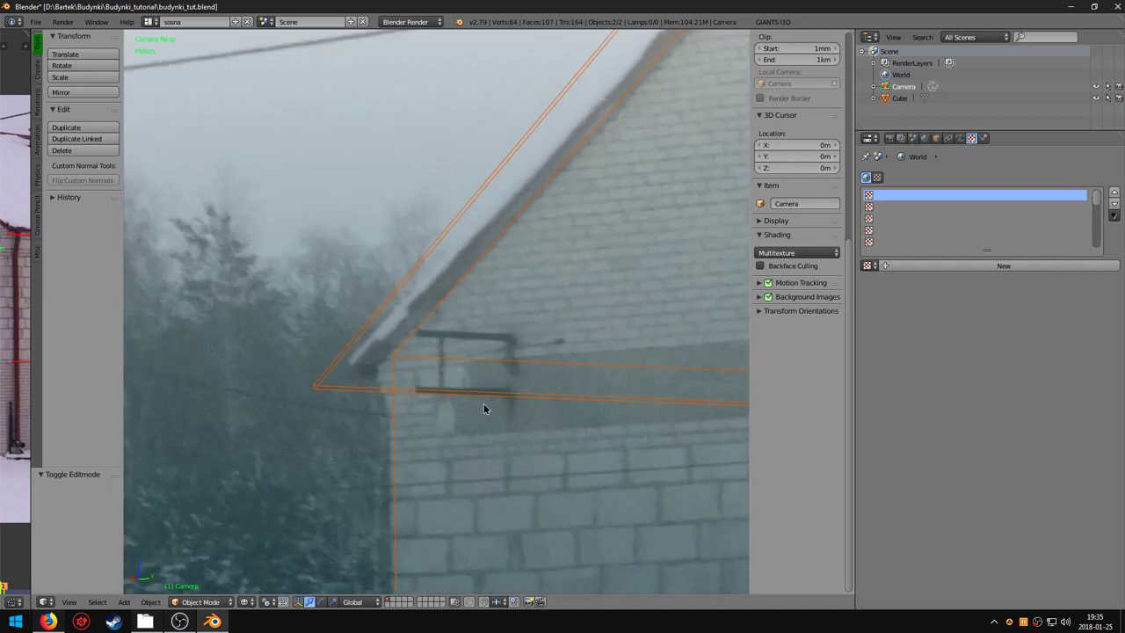
{"action": "scroll", "coordinate": [527, 391], "scroll_direction": "down", "scroll_amount": 5}
{"action": "scroll", "coordinate": [469, 382], "scroll_direction": "up", "scroll_amount": 3}
{"action": "scroll", "coordinate": [442, 384], "scroll_direction": "down", "scroll_amount": 2}
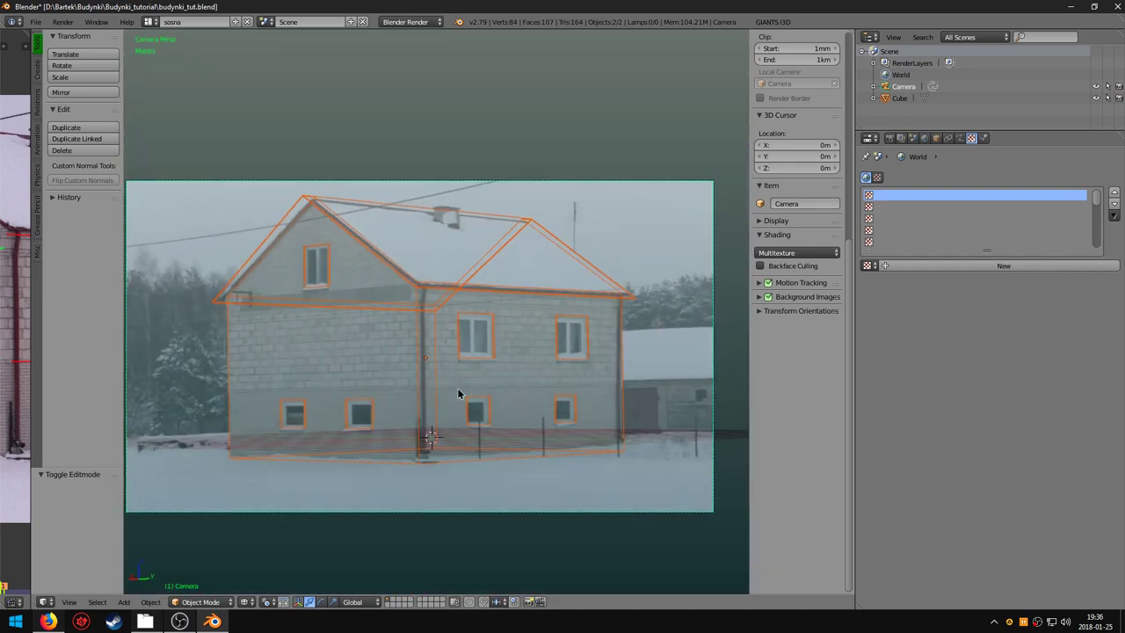
{"action": "mouse_move", "coordinate": [458, 393]}
{"action": "middle_mouse_down"}
{"action": "mouse_move", "coordinate": [445, 398]}
{"action": "mouse_move", "coordinate": [427, 351]}
{"action": "mouse_move", "coordinate": [439, 376]}
{"action": "middle_mouse_up"}
{"action": "scroll", "coordinate": [443, 407], "scroll_direction": "up", "scroll_amount": 2}
Switch to solid, then Textured shading with Alt+Z, and zoom in on the house front.
{"action": "key", "text": "z"}
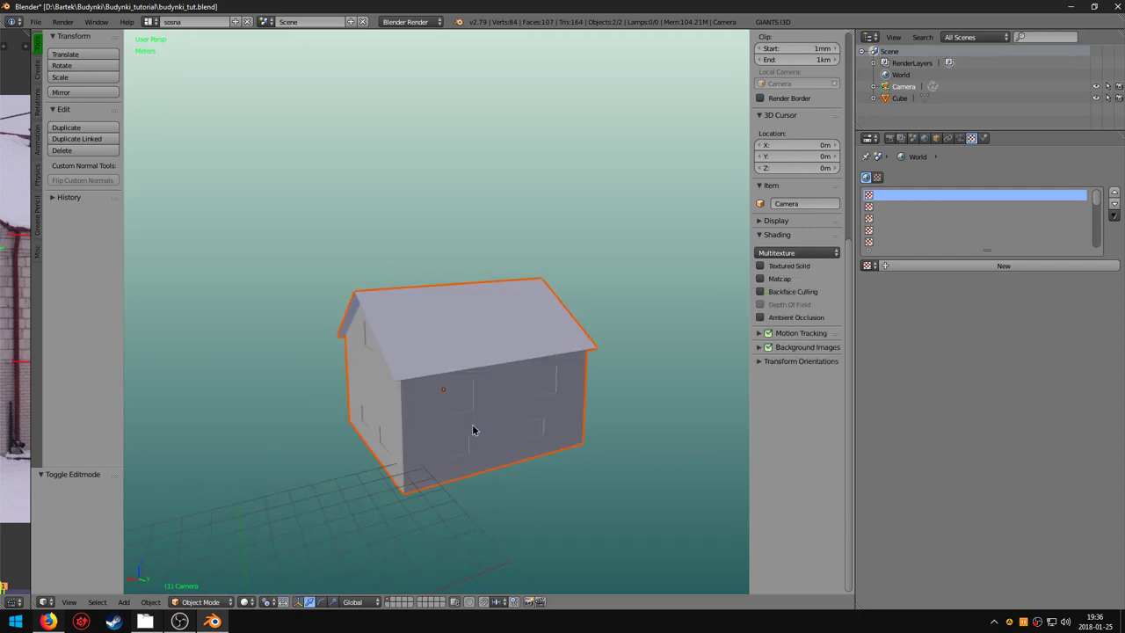
{"action": "mouse_move", "coordinate": [472, 427]}
{"action": "middle_mouse_down"}
{"action": "mouse_move", "coordinate": [462, 410]}
{"action": "mouse_move", "coordinate": [485, 371]}
{"action": "mouse_move", "coordinate": [517, 360]}
{"action": "mouse_move", "coordinate": [394, 372]}
{"action": "mouse_move", "coordinate": [460, 412]}
{"action": "mouse_move", "coordinate": [377, 394]}
{"action": "mouse_move", "coordinate": [476, 402]}
{"action": "mouse_move", "coordinate": [397, 405]}
{"action": "middle_mouse_up"}
{"action": "key", "text": "alt+z"}
{"action": "scroll", "coordinate": [398, 405], "scroll_direction": "up", "scroll_amount": 4}
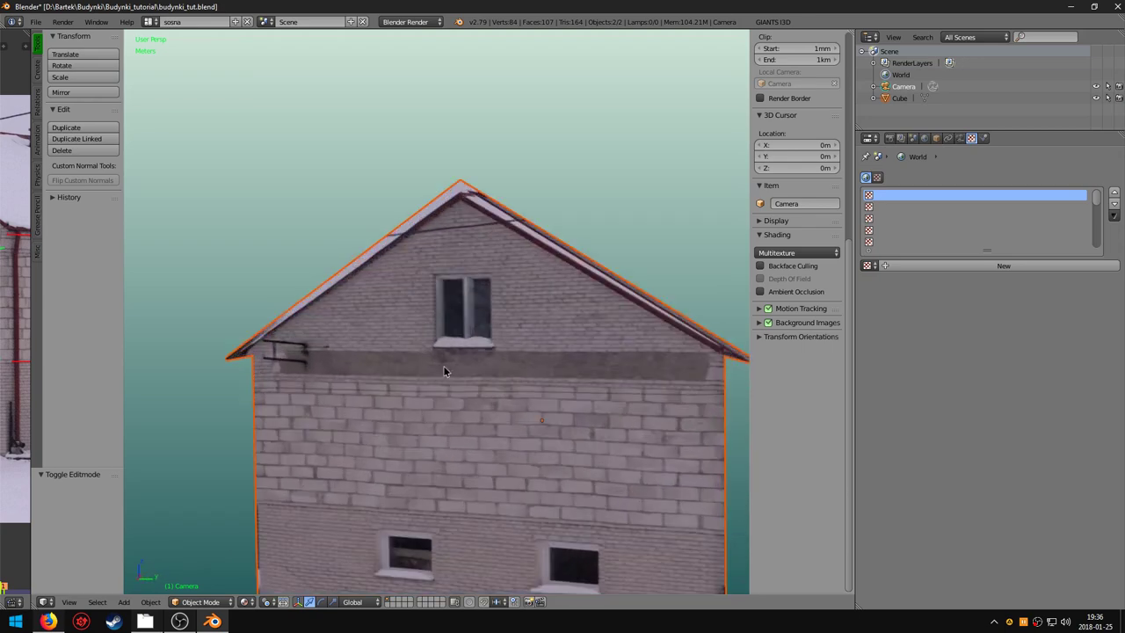
{"action": "scroll", "coordinate": [444, 369], "scroll_direction": "up", "scroll_amount": 1}
{"action": "scroll", "coordinate": [471, 338], "scroll_direction": "up", "scroll_amount": 4}
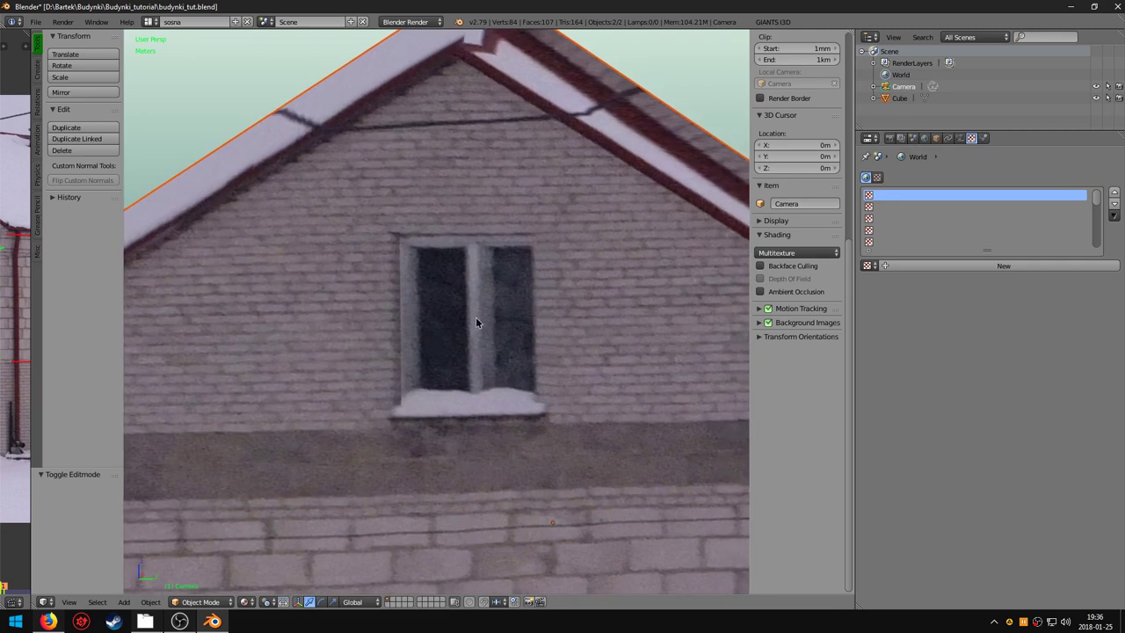
Orbit to elevated corner views and zoom out to see the textured house in the whole scene.
{"action": "mouse_move", "coordinate": [449, 338]}
{"action": "middle_mouse_down"}
{"action": "mouse_move", "coordinate": [369, 333]}
{"action": "mouse_move", "coordinate": [395, 366]}
{"action": "mouse_move", "coordinate": [457, 352]}
{"action": "mouse_move", "coordinate": [445, 342]}
{"action": "mouse_move", "coordinate": [484, 369]}
{"action": "mouse_move", "coordinate": [454, 367]}
{"action": "mouse_move", "coordinate": [496, 360]}
{"action": "middle_mouse_up"}
{"action": "scroll", "coordinate": [369, 333], "scroll_direction": "down", "scroll_amount": 3}
{"action": "scroll", "coordinate": [395, 366], "scroll_direction": "down", "scroll_amount": 4}
{"action": "scroll", "coordinate": [459, 407], "scroll_direction": "down", "scroll_amount": 1}
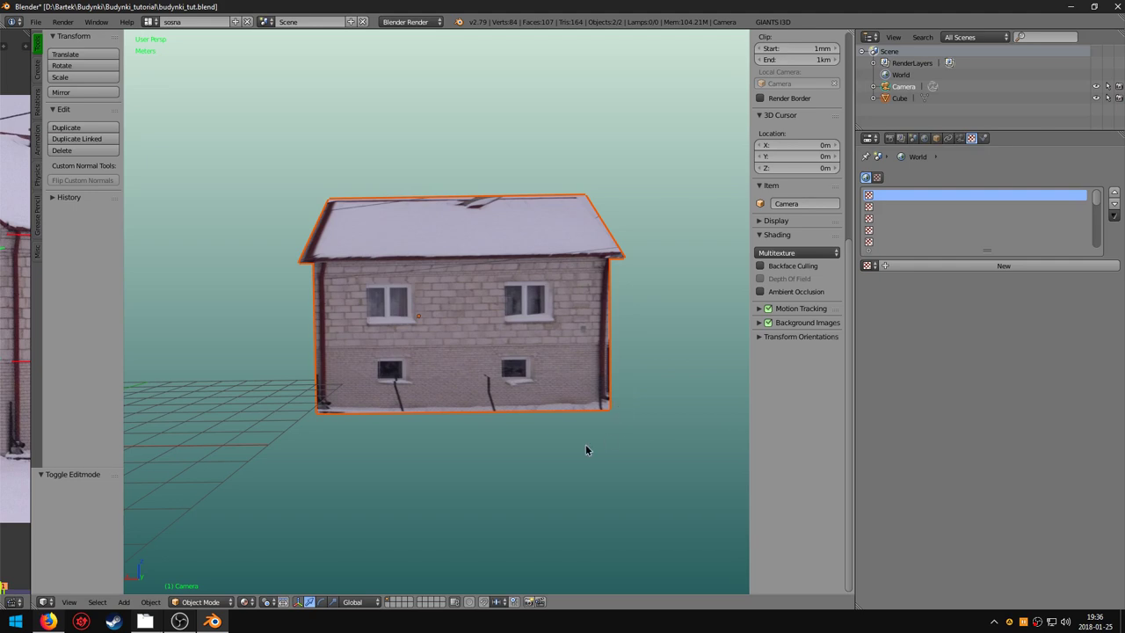
{"action": "mouse_move", "coordinate": [395, 366]}
{"action": "middle_mouse_down"}
{"action": "mouse_move", "coordinate": [467, 360]}
{"action": "mouse_move", "coordinate": [469, 343]}
{"action": "mouse_move", "coordinate": [386, 363]}
{"action": "mouse_move", "coordinate": [552, 377]}
{"action": "mouse_move", "coordinate": [536, 351]}
{"action": "mouse_move", "coordinate": [583, 327]}
{"action": "mouse_move", "coordinate": [856, 322]}
{"action": "mouse_move", "coordinate": [414, 395]}
{"action": "mouse_move", "coordinate": [520, 325]}
{"action": "mouse_move", "coordinate": [474, 267]}
{"action": "mouse_move", "coordinate": [458, 281]}
{"action": "mouse_move", "coordinate": [475, 303]}
{"action": "mouse_move", "coordinate": [462, 321]}
{"action": "mouse_move", "coordinate": [513, 311]}
{"action": "middle_mouse_up"}
{"action": "scroll", "coordinate": [536, 352], "scroll_direction": "down", "scroll_amount": 2}
{"action": "scroll", "coordinate": [457, 282], "scroll_direction": "up", "scroll_amount": 2}
{"action": "scroll", "coordinate": [484, 313], "scroll_direction": "down", "scroll_amount": 1}
{"action": "scroll", "coordinate": [484, 313], "scroll_direction": "down", "scroll_amount": 2}
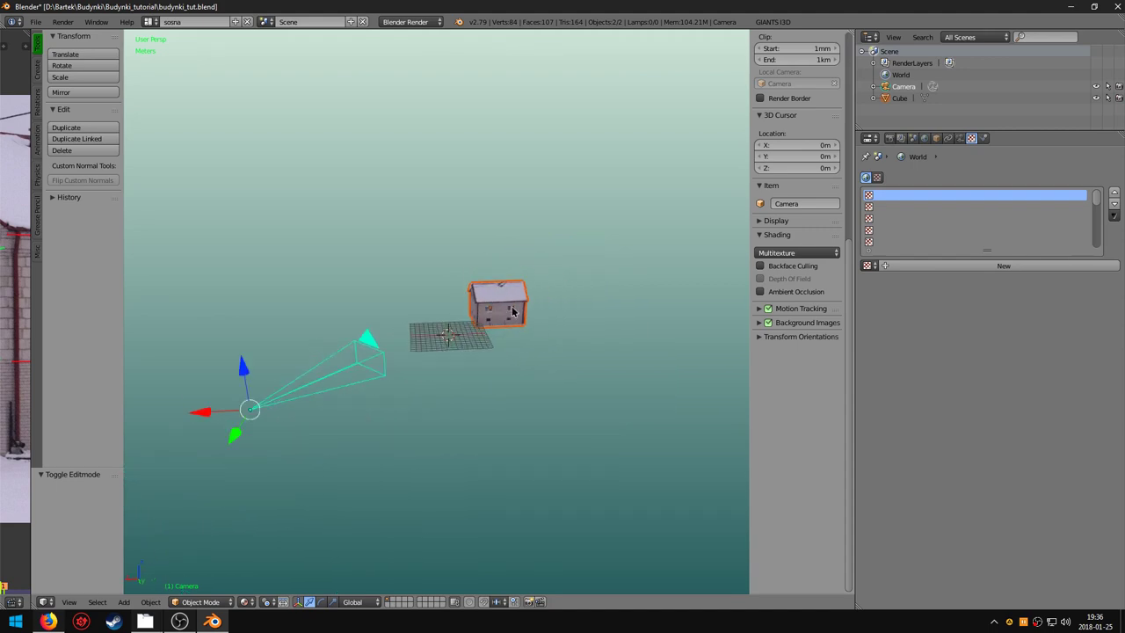